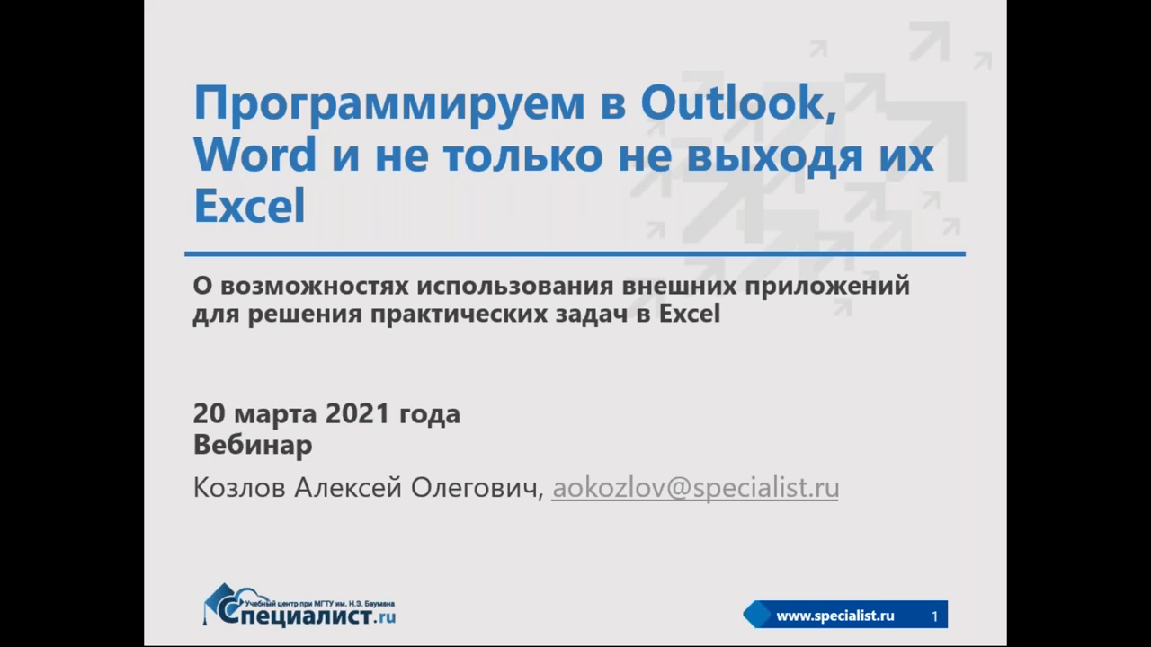
Finish the slideshow at slide 2, switch to Семинар.xlsm and open its coffee-order form.
left_click(402, 315)
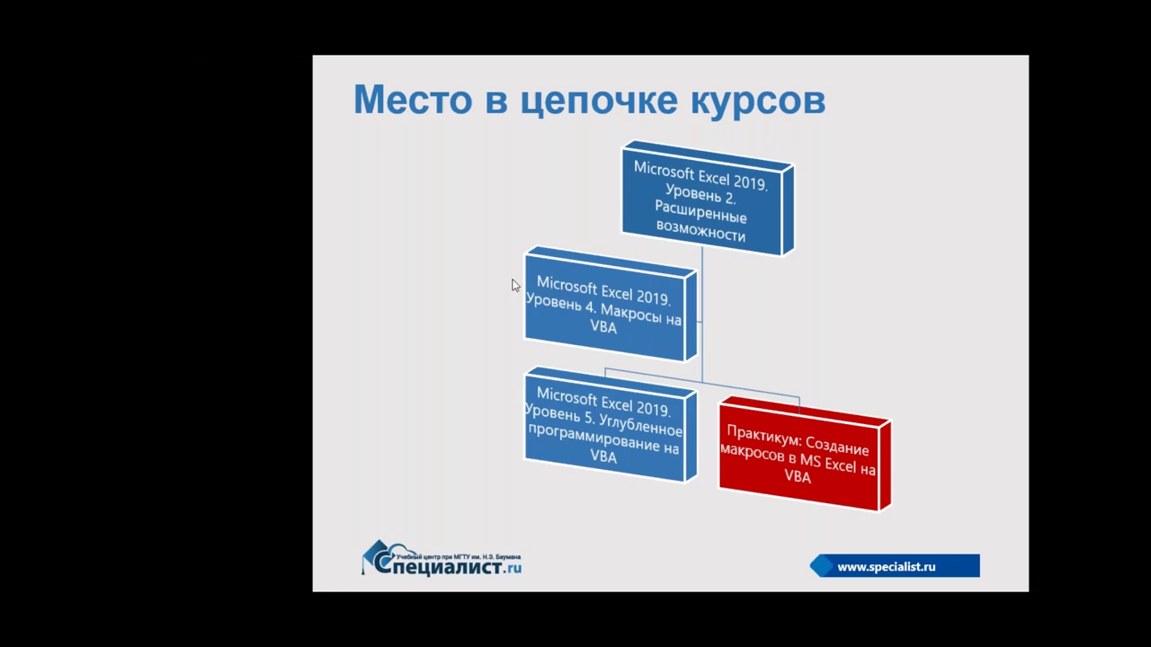
key("Escape")
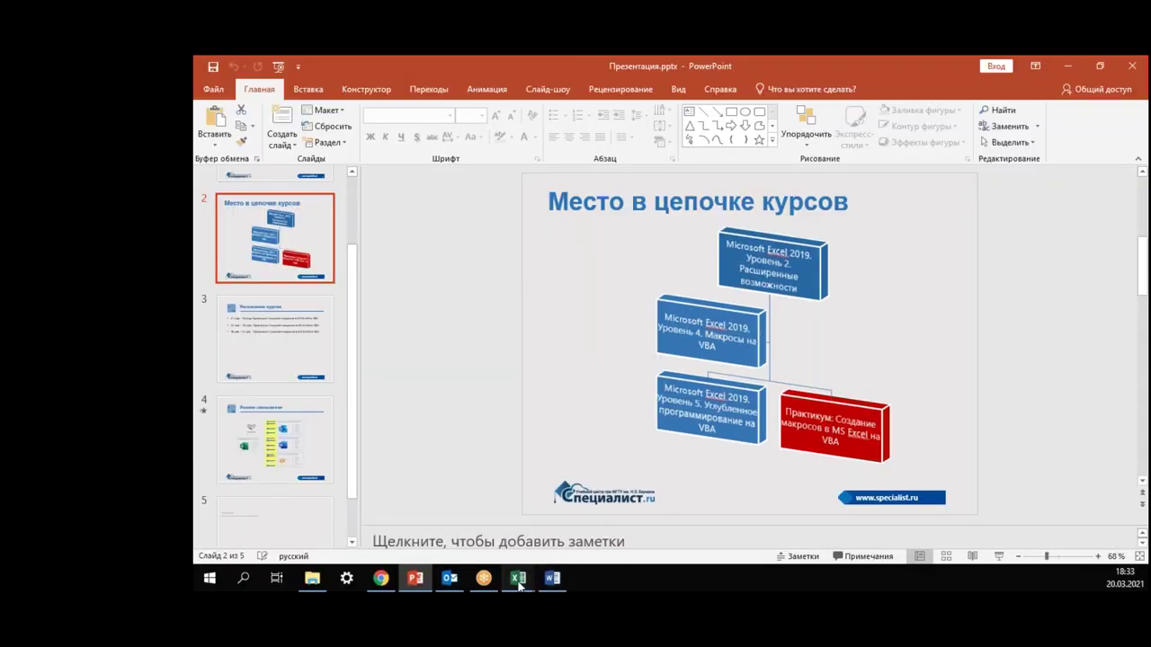
left_click(518, 578)
left_click(491, 539)
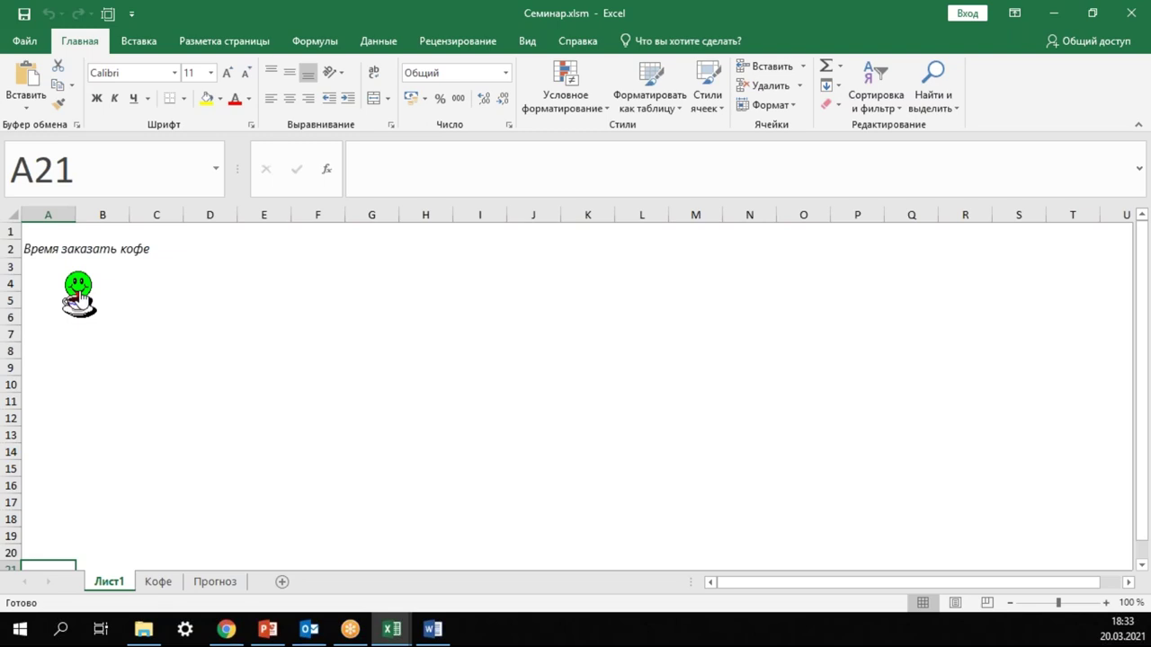
left_click(79, 295)
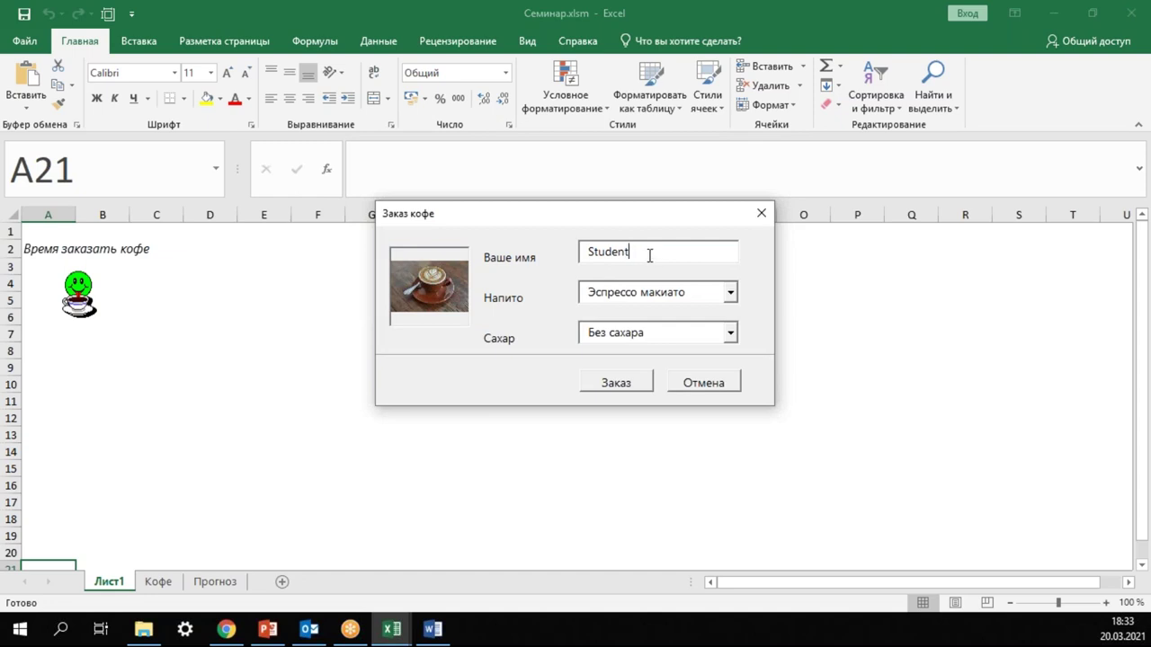
Try Ристретто, Пикколо and Эспрессо доппио in the drink list, then settle on Капучино.
left_click(730, 293)
left_click(684, 317)
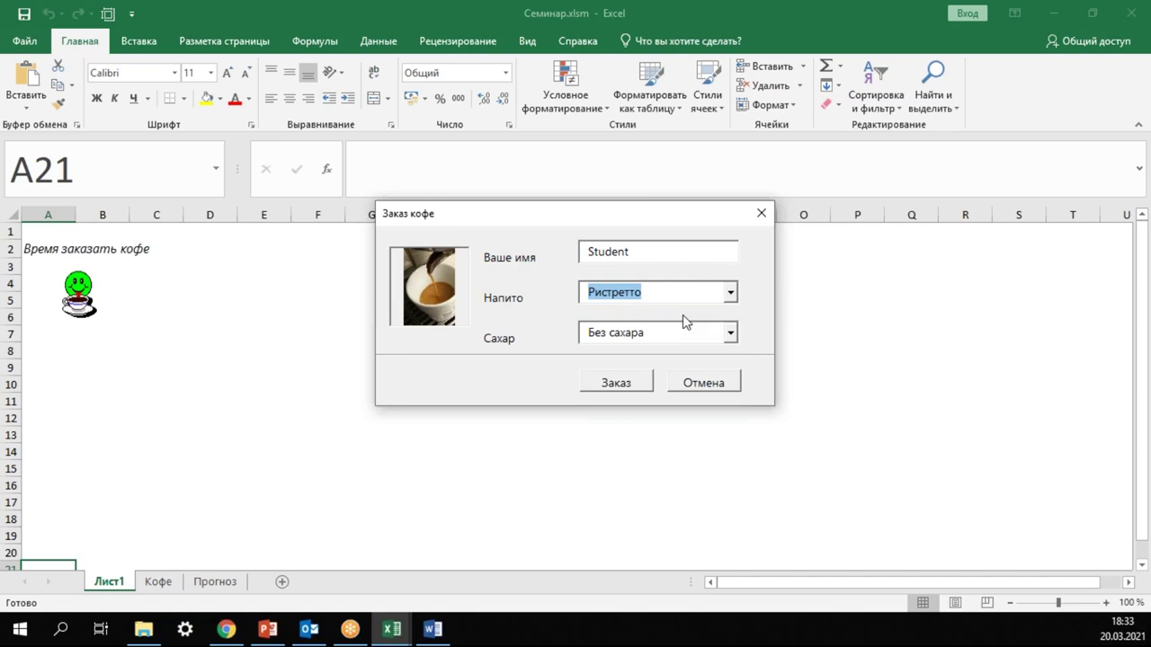
left_click(726, 297)
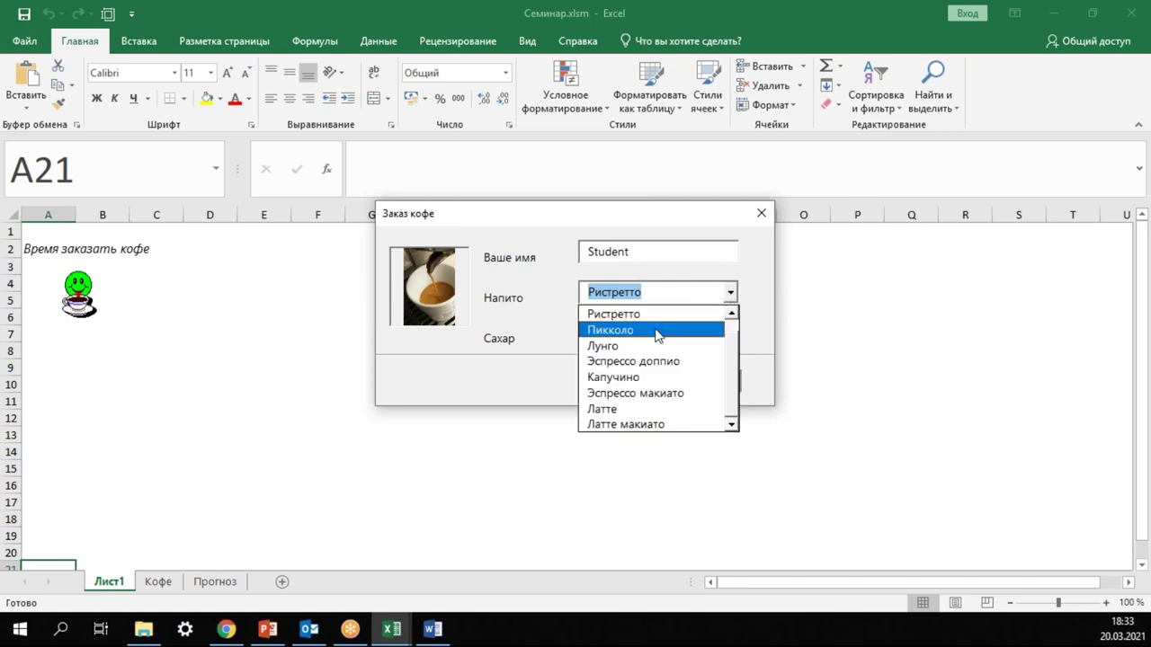
left_click(656, 331)
left_click(730, 293)
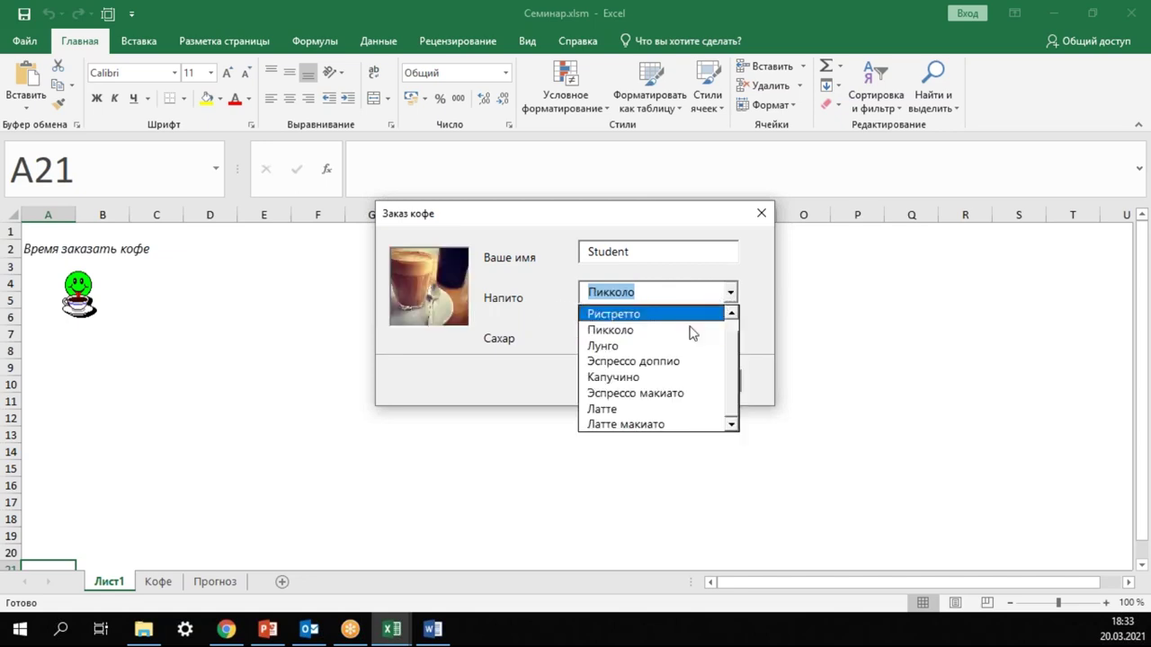
left_click(670, 363)
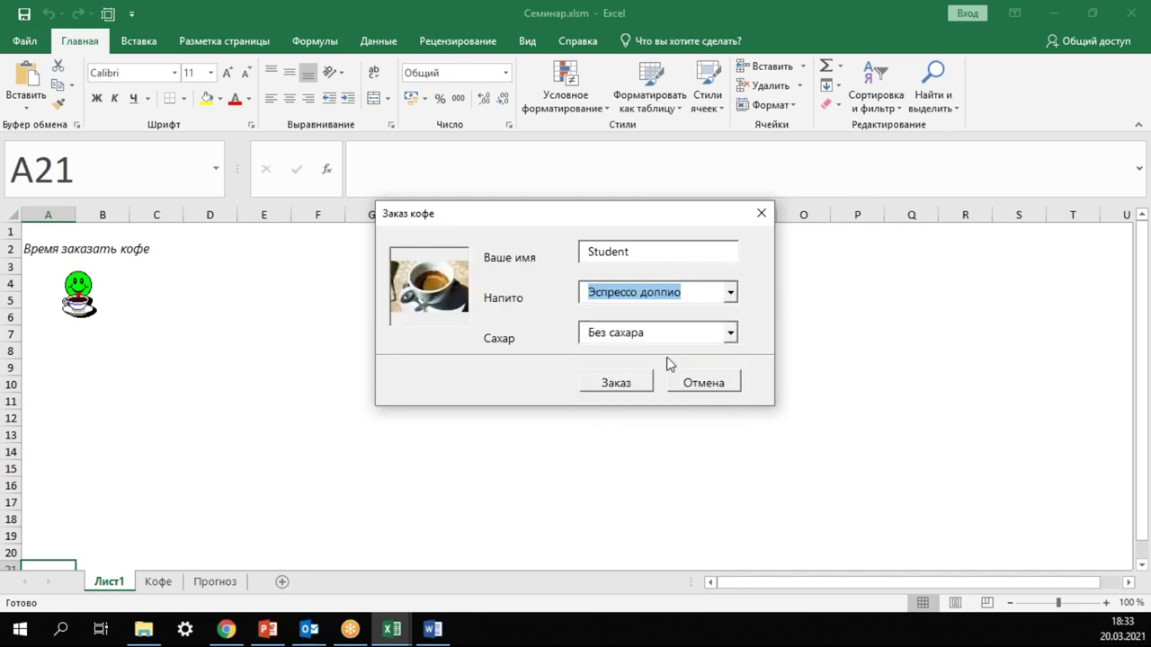
left_click(729, 295)
left_click(656, 378)
left_click(730, 296)
left_click(730, 297)
Choose 1 сахар, preview the enlarged coffee picture, then place and confirm the order.
left_click(730, 333)
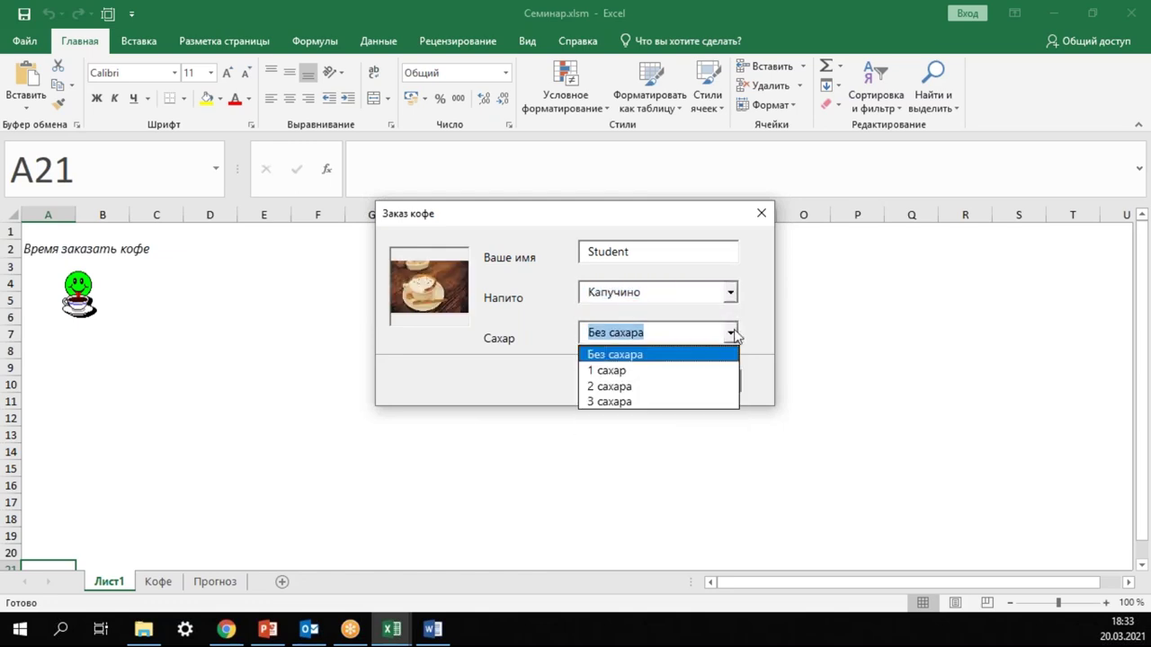
left_click(687, 372)
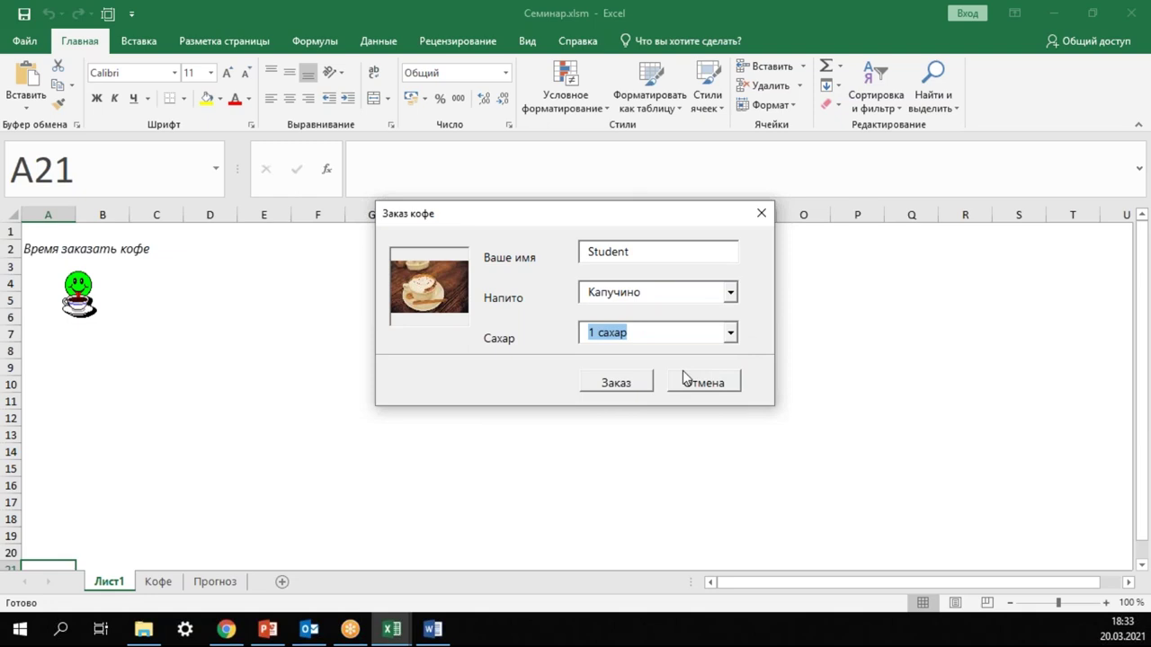
left_click(422, 290)
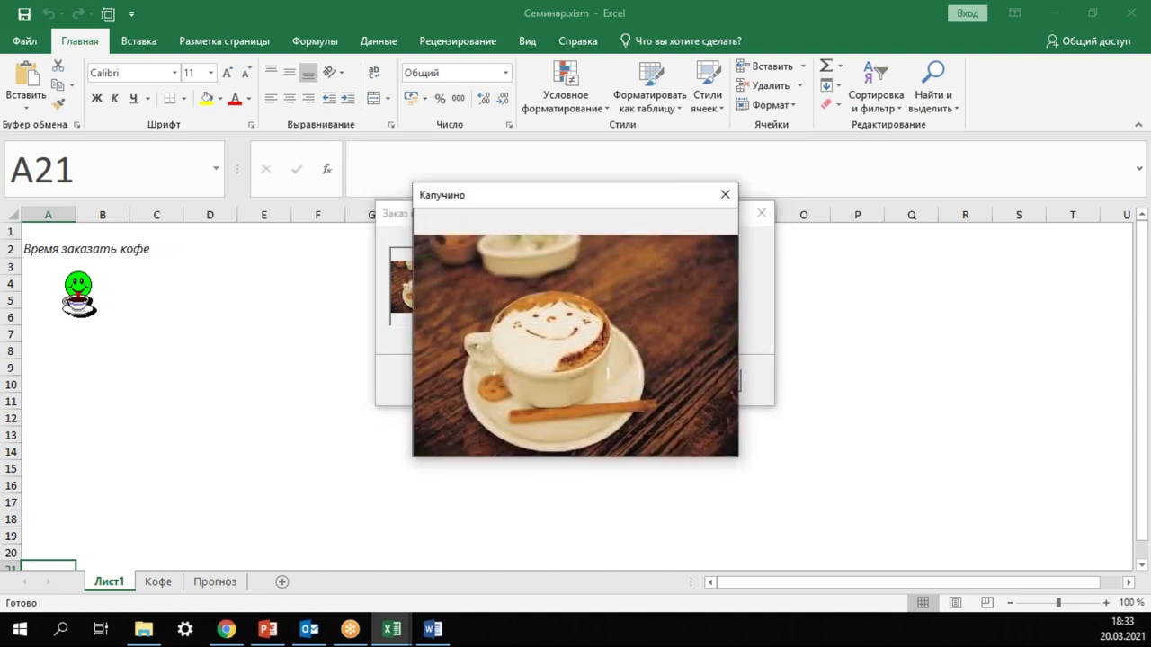
left_click(725, 195)
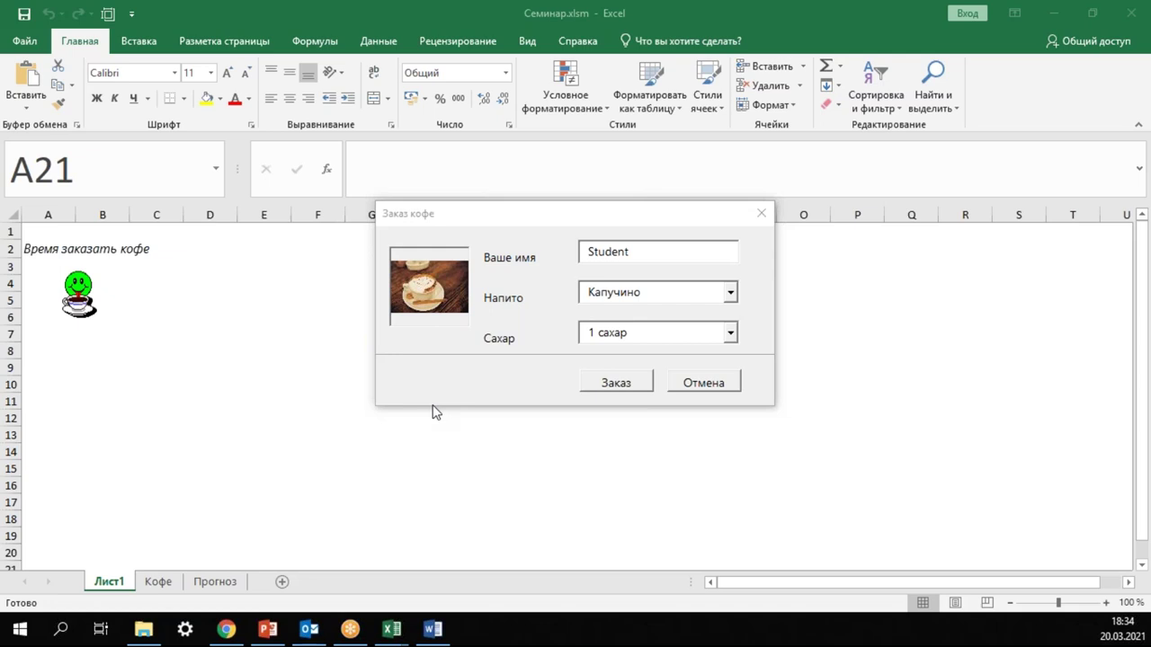
left_click(617, 385)
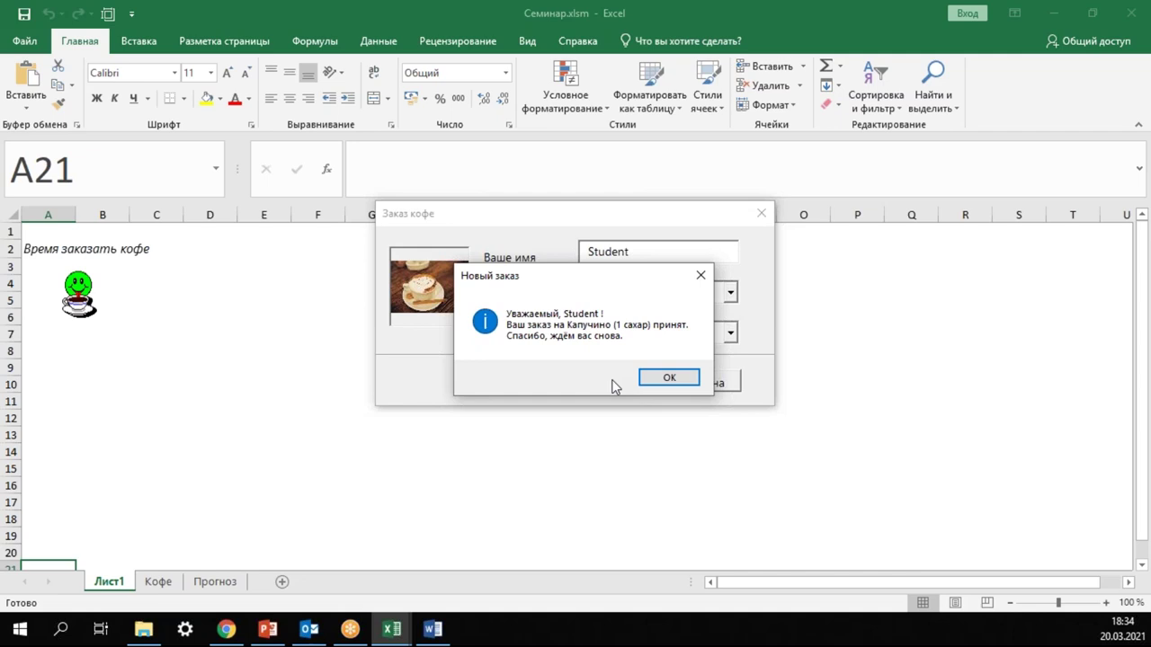
left_click(673, 378)
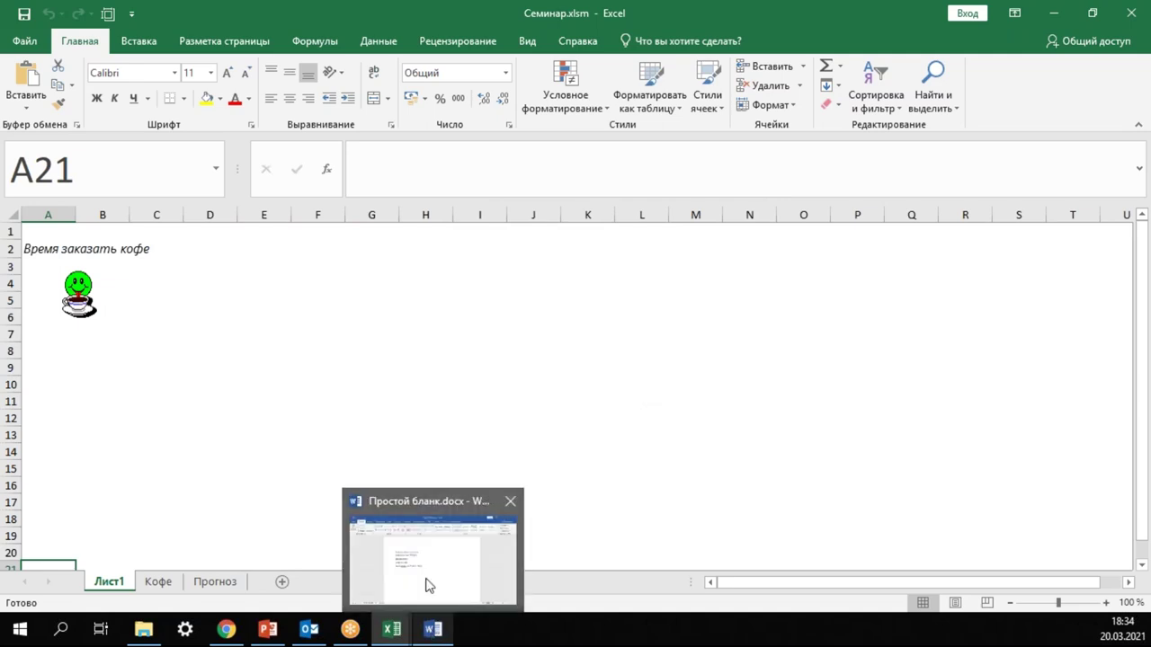
Switch to Простой бланк.docx, click into the order form and open its VBA editor with Alt+F11.
mouse_move(433, 629)
left_click(426, 439)
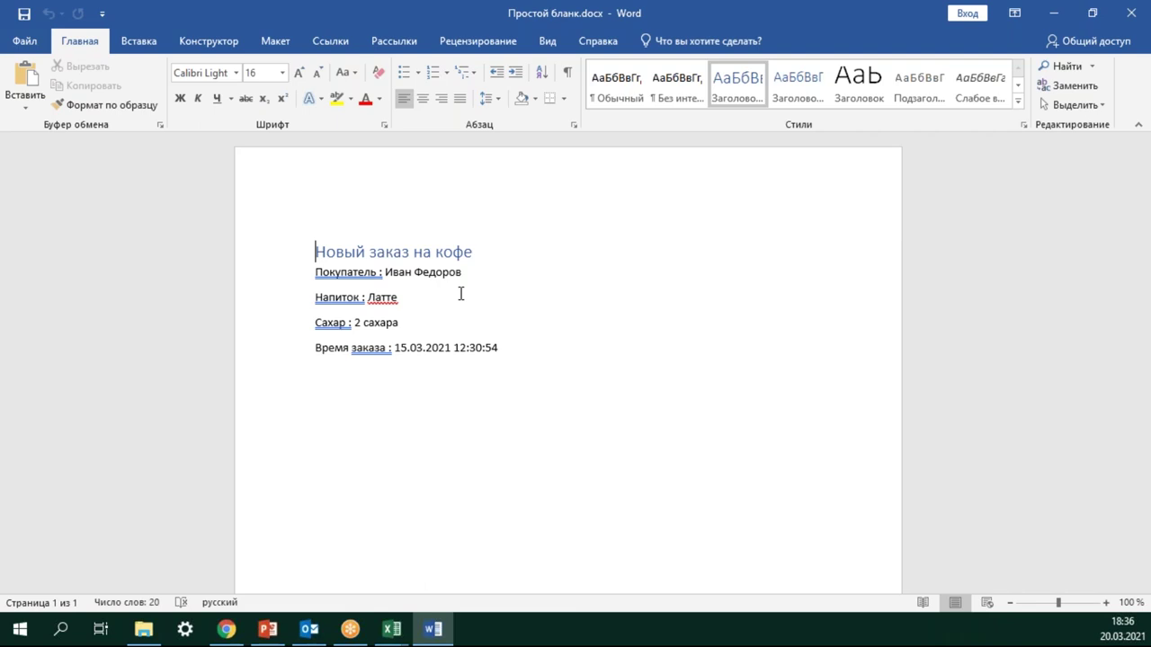
left_click(477, 271)
left_click(463, 291)
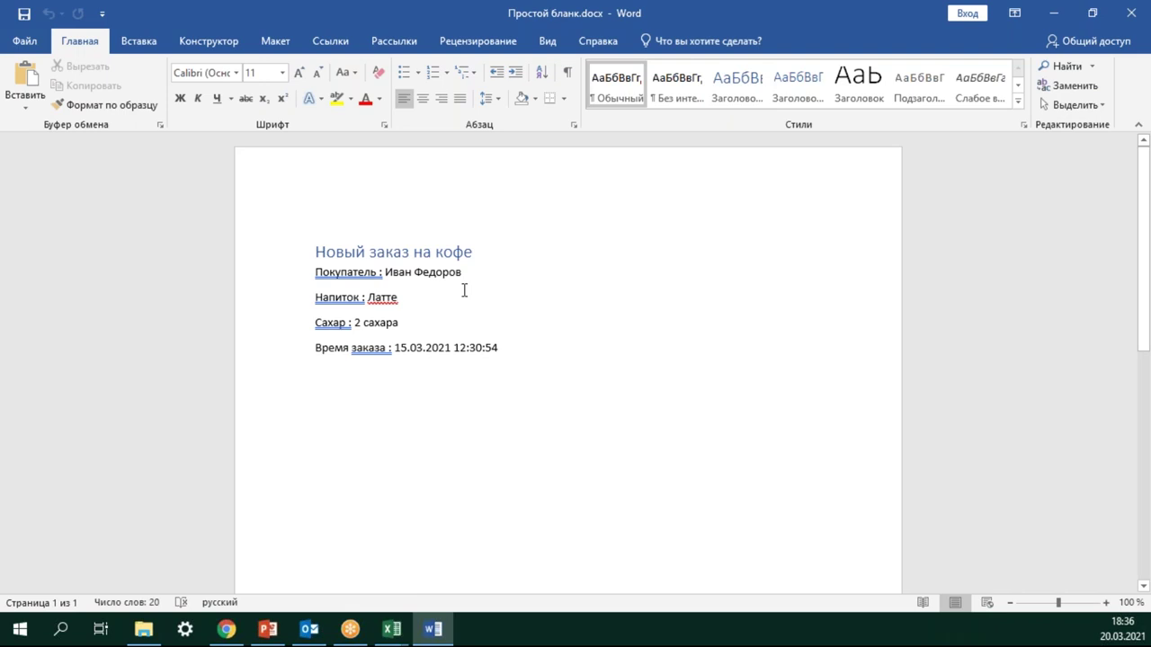
key("alt+F11")
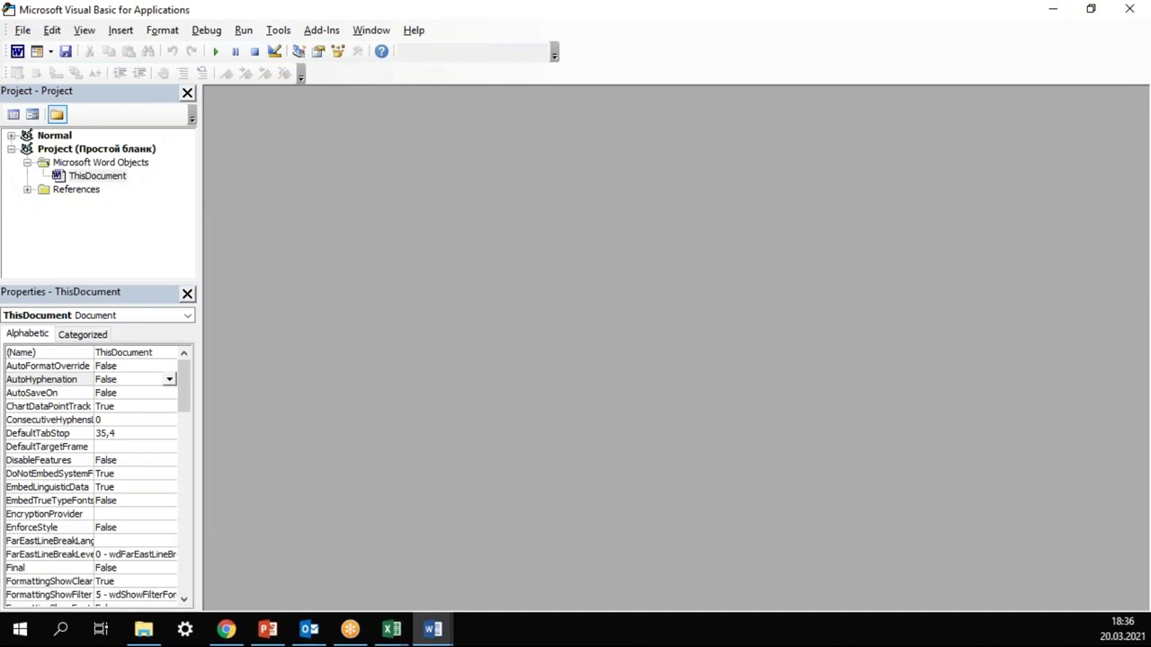
Browse Word's classes in the Object Browser, then return to the Word document.
left_click(87, 33)
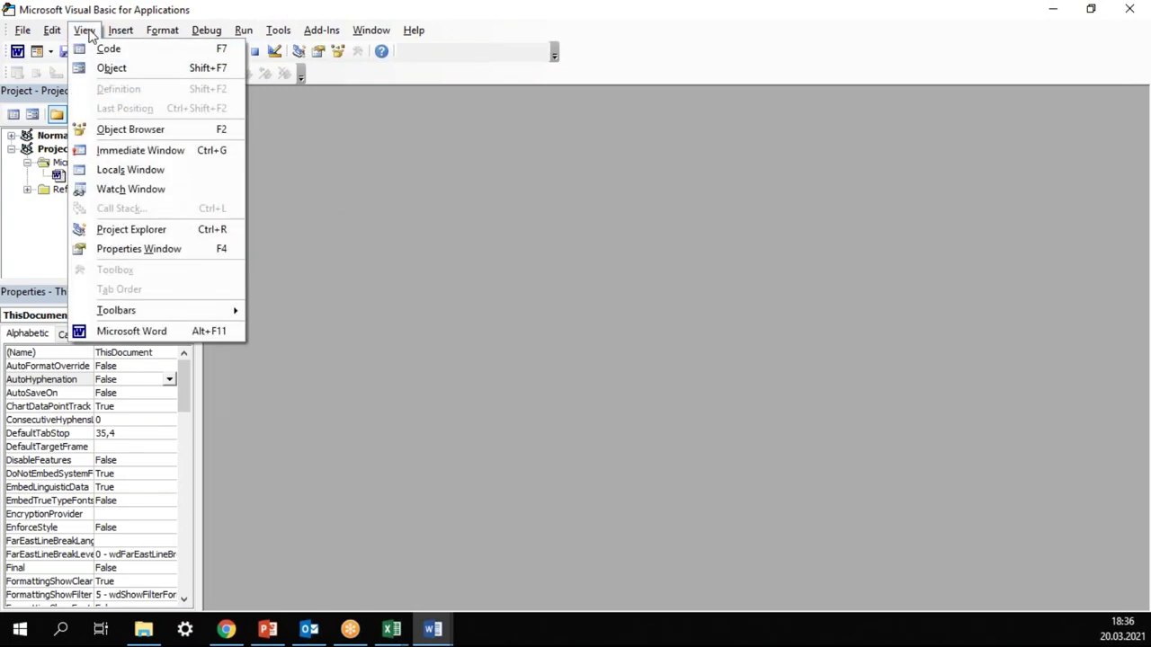
left_click(127, 130)
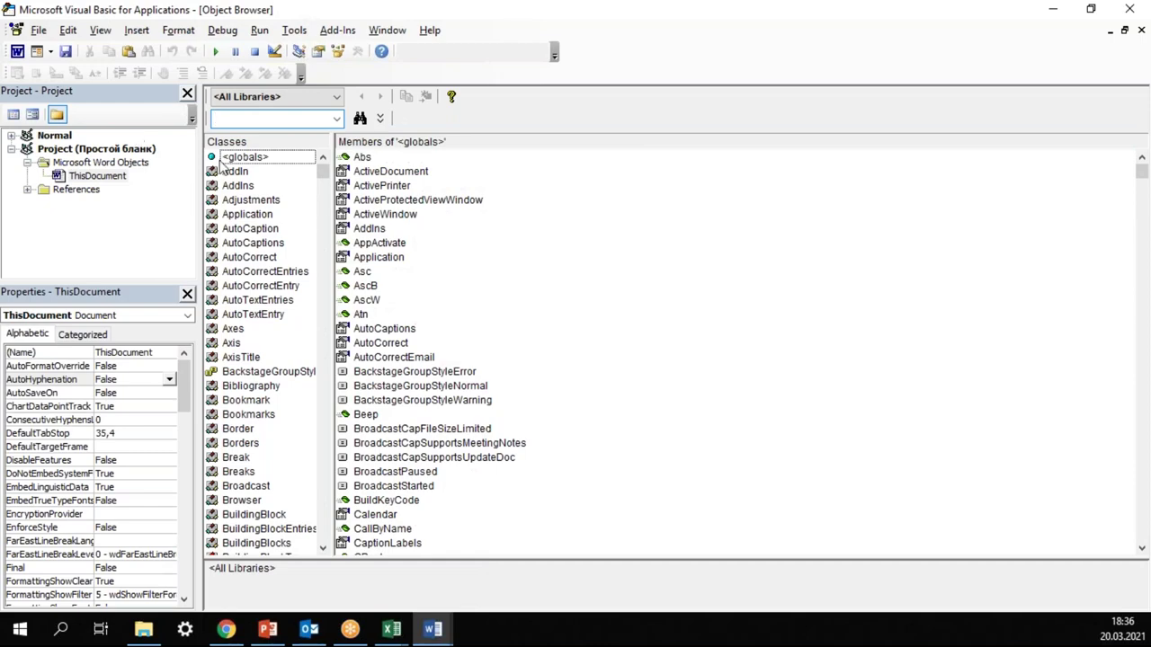
mouse_move(323, 174)
left_mouse_down()
mouse_move(316, 552)
mouse_move(324, 206)
mouse_move(348, 175)
left_mouse_up()
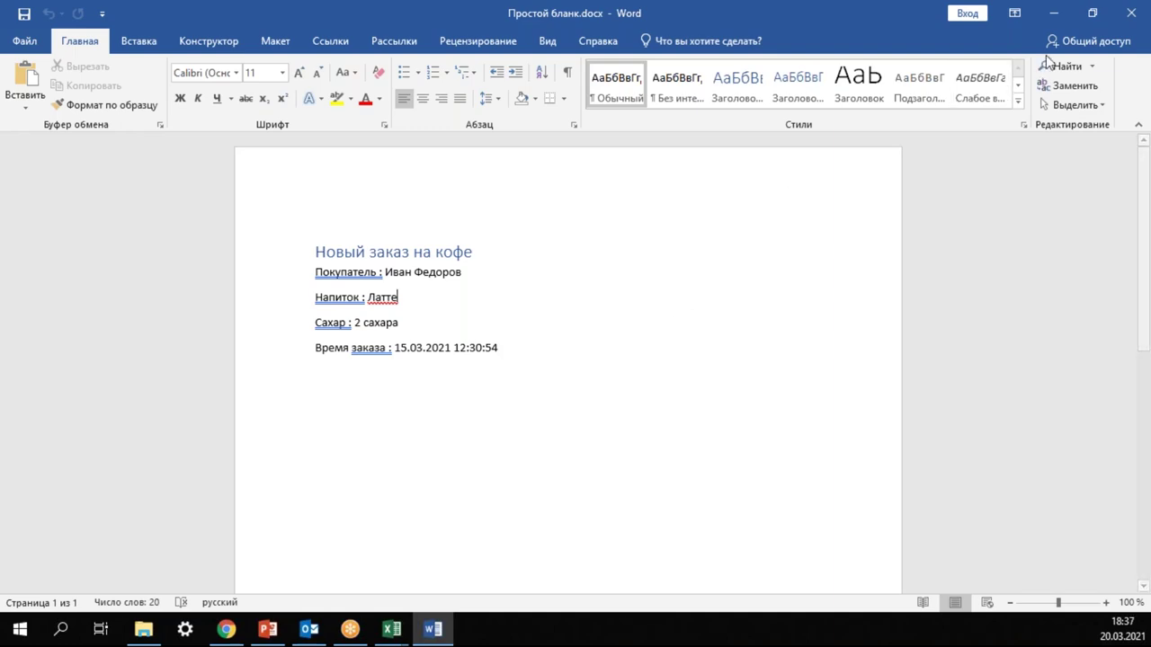
left_click(1133, 20)
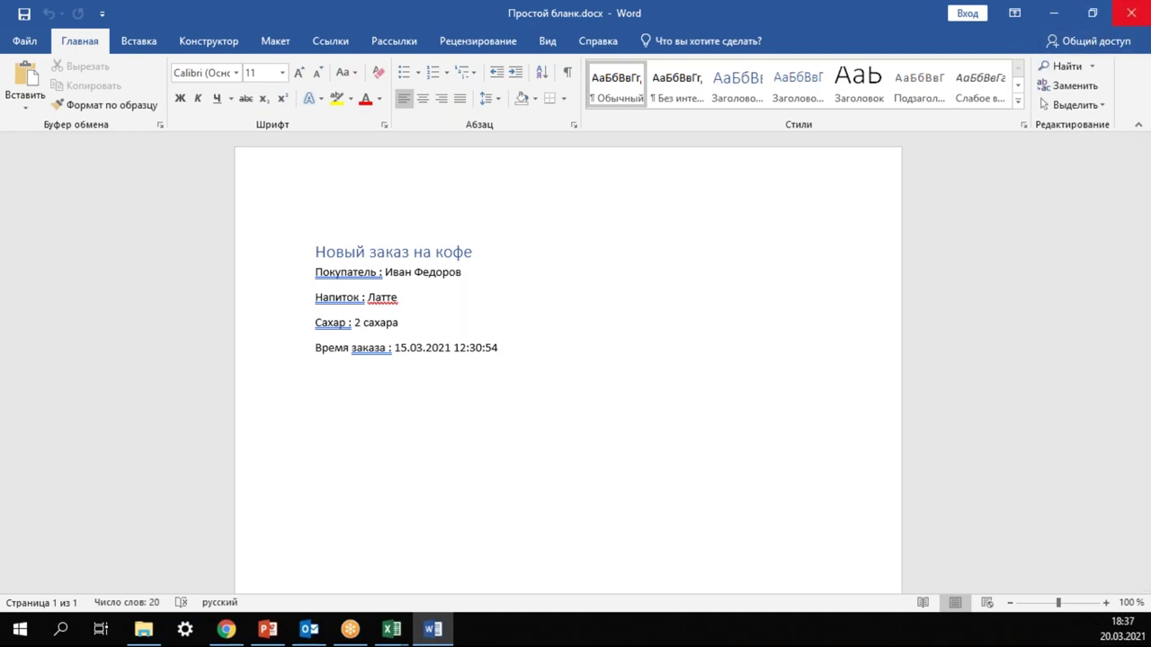
Open the workbook's VBA editor on frmCoffeeOrder, check the Tools menu, then return to PowerPoint.
left_click(364, 319)
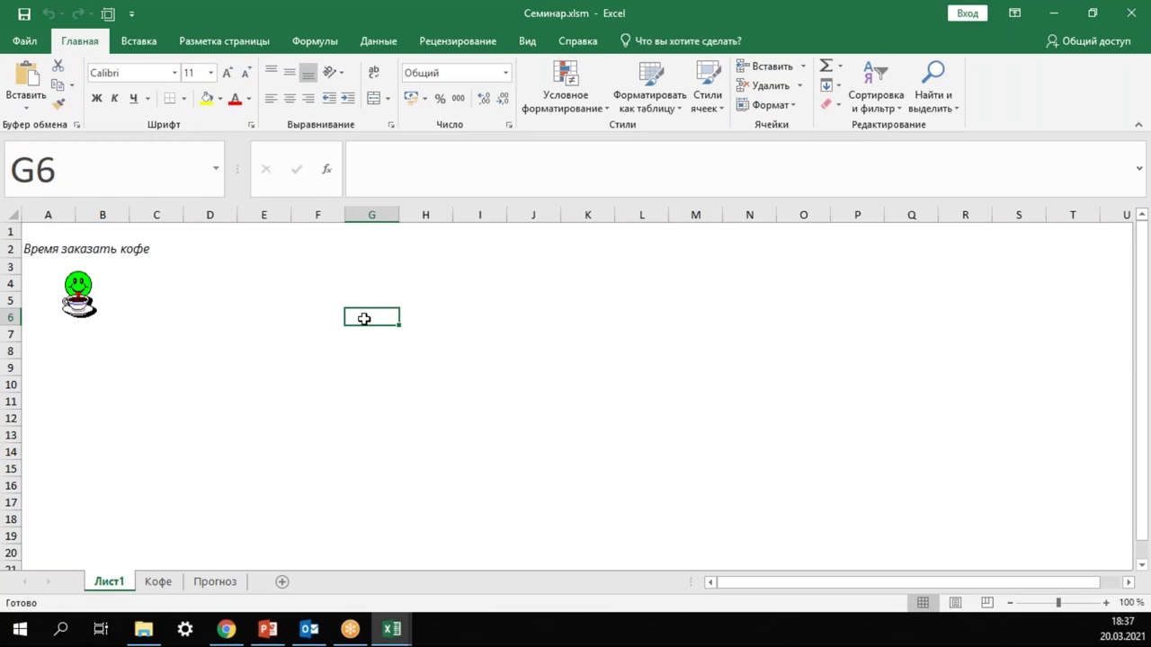
key("alt+F11")
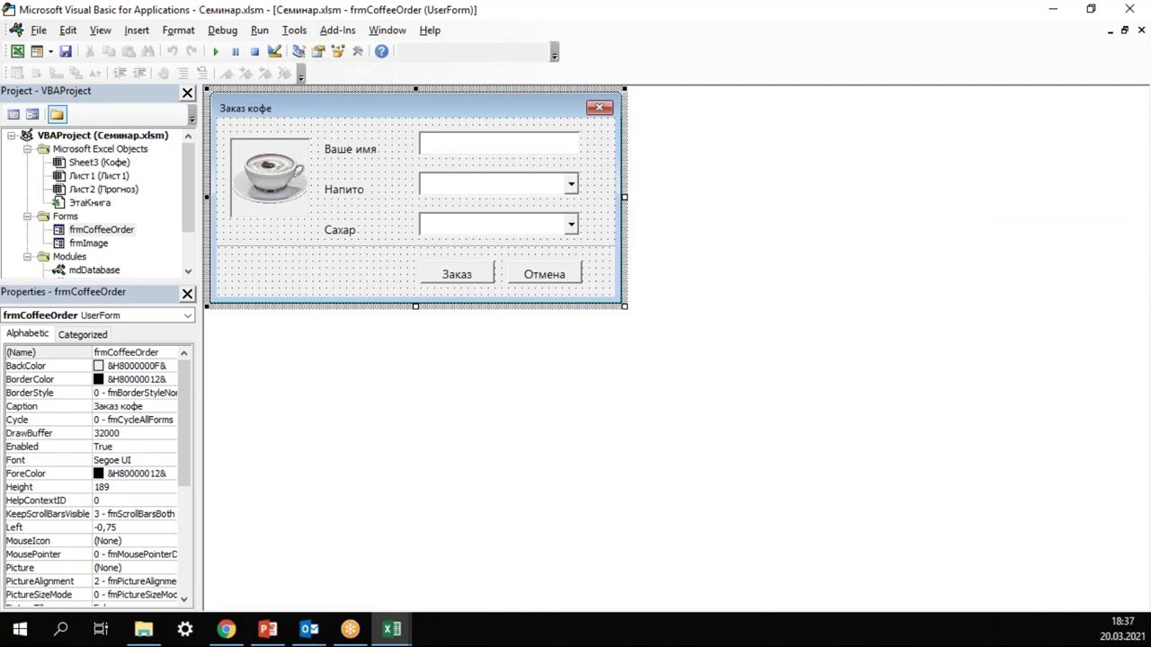
left_click(295, 31)
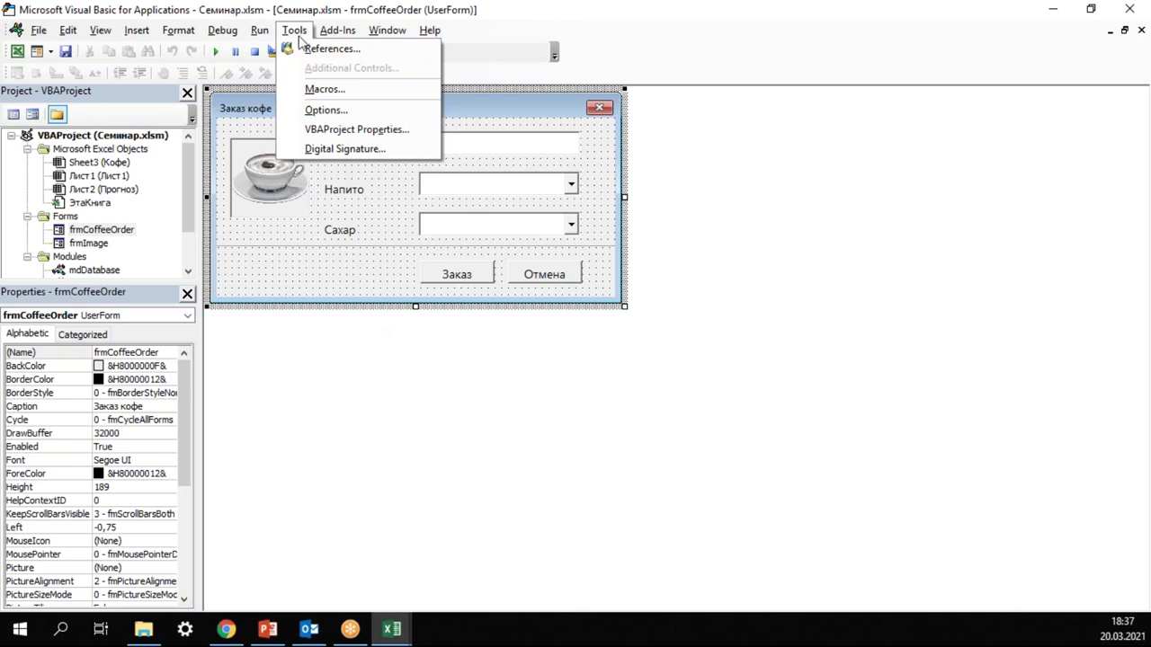
left_click(272, 631)
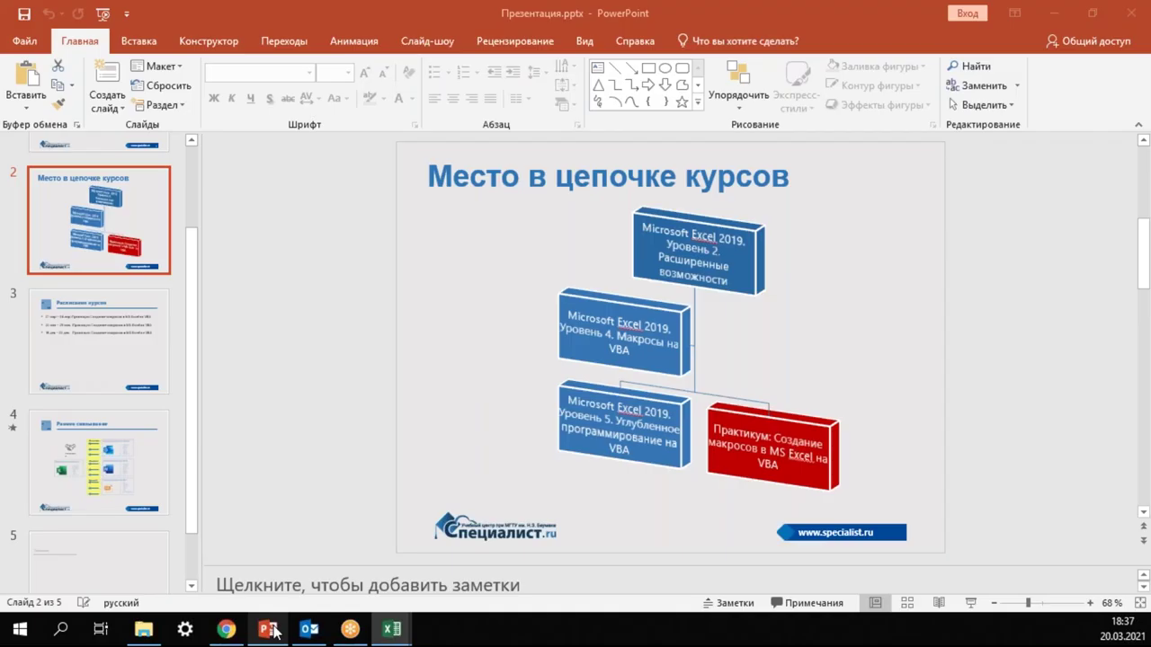
Present the 'Раннее связывание' slide with pen annotation, then bring the VBA editor forward.
left_click(136, 484)
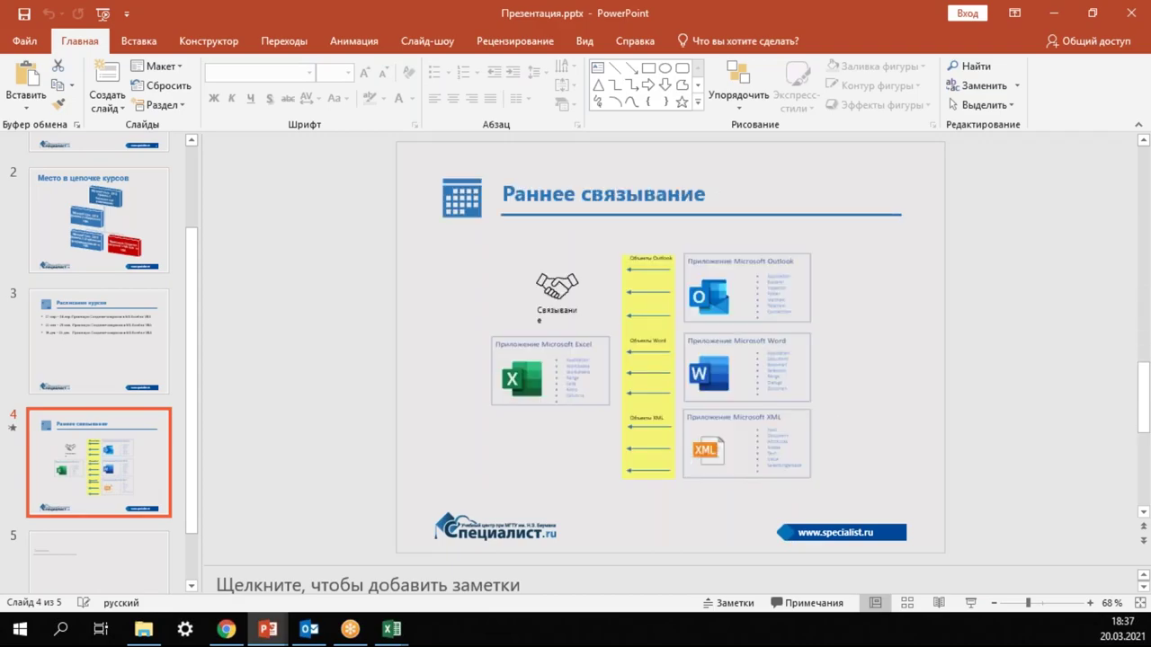
key("shift+F5")
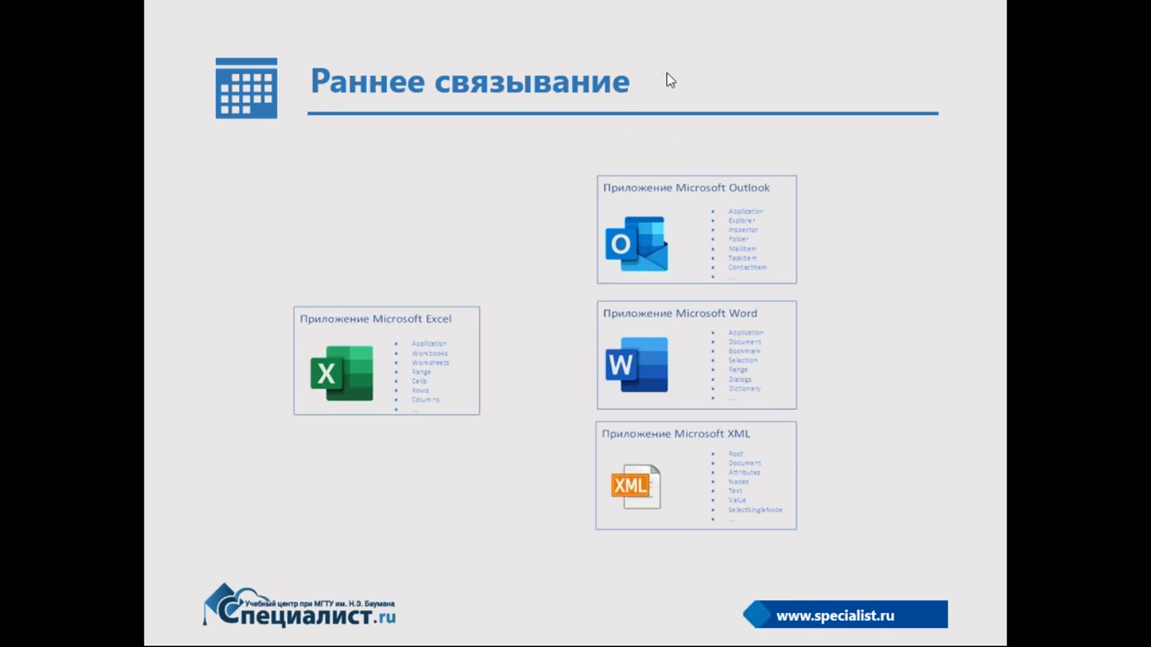
key("ctrl+p")
key("Right")
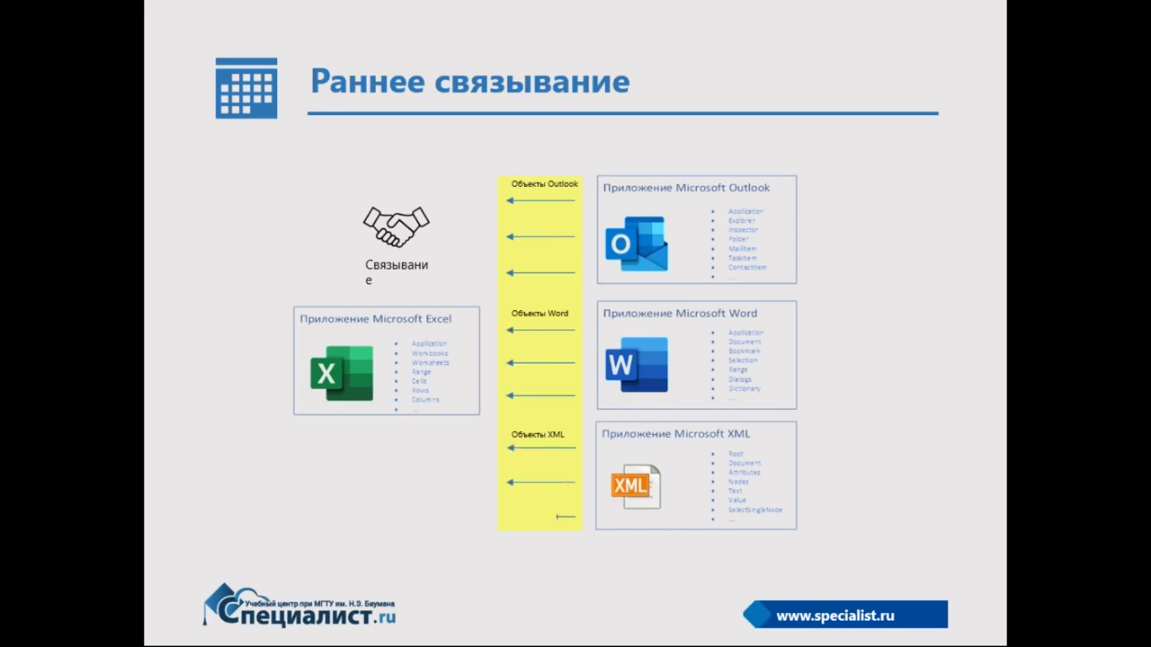
key("Right")
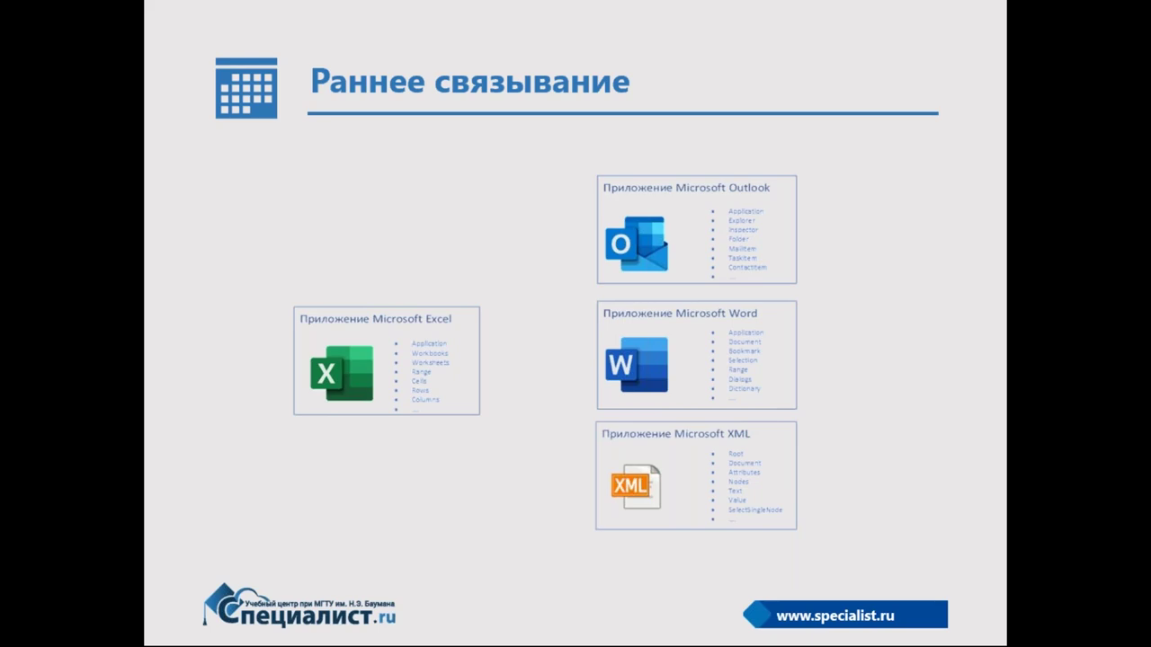
key("Escape")
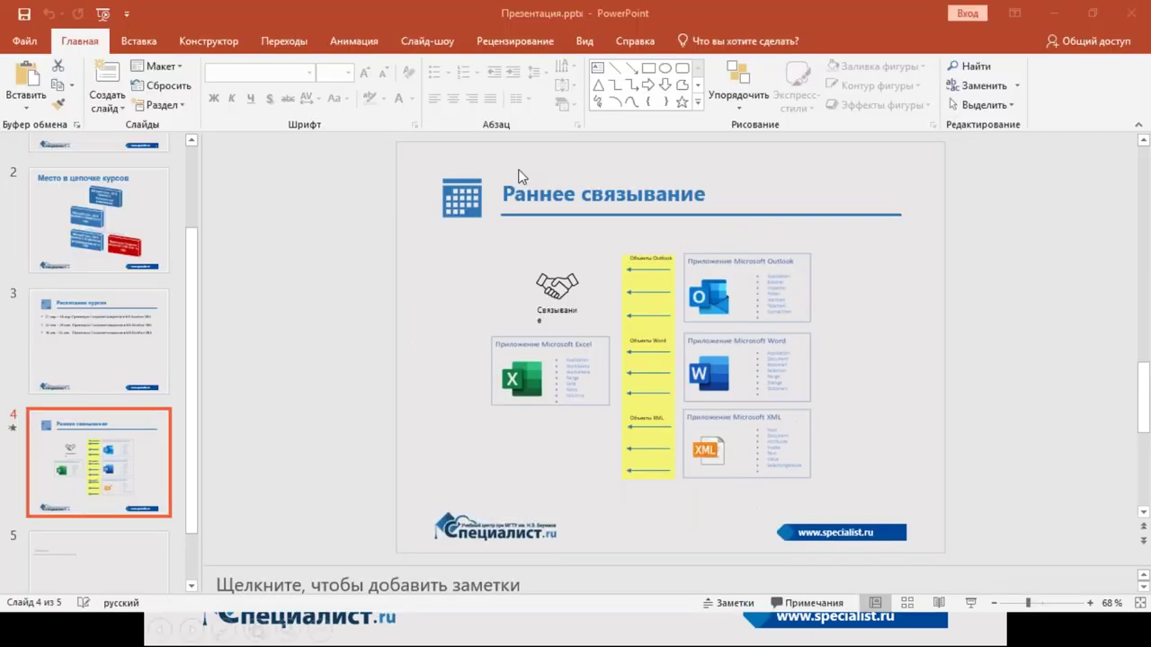
mouse_move(392, 629)
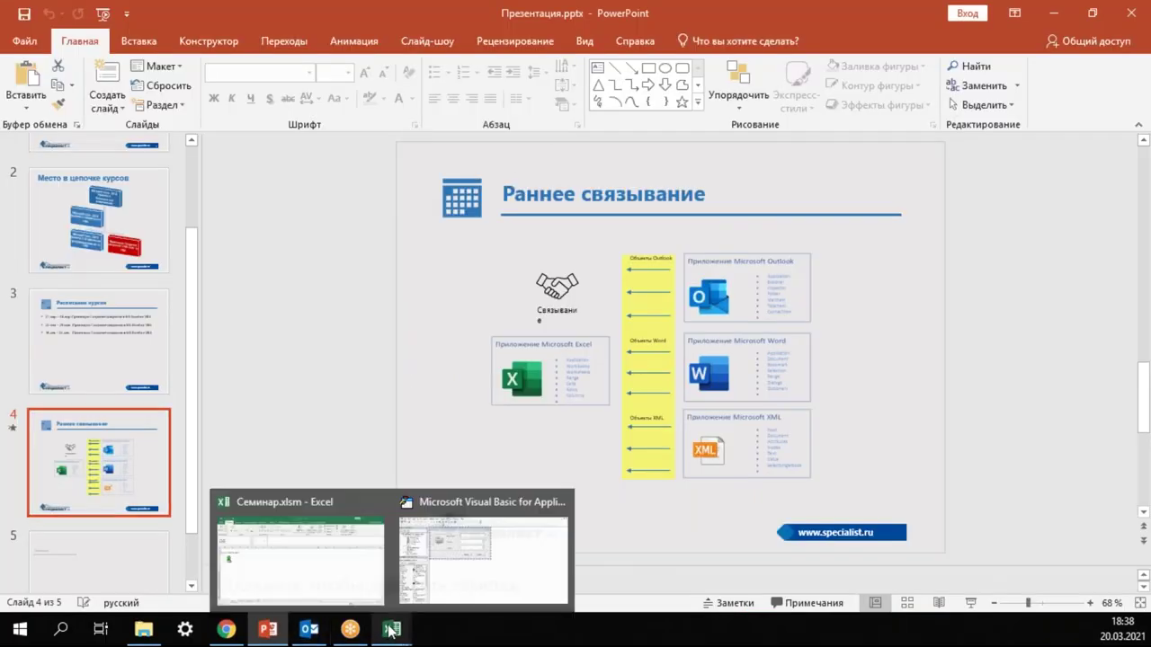
left_click(467, 572)
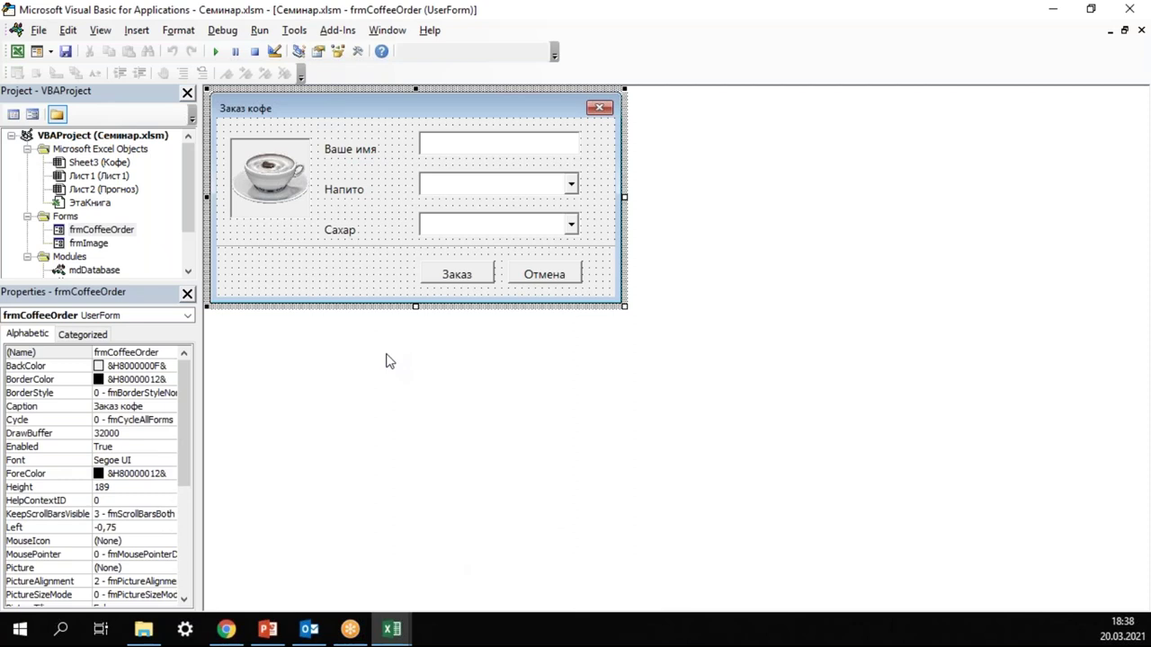
Add the Microsoft Word 16.0 Object Library to the Семинар.xlsm project references.
left_click(294, 30)
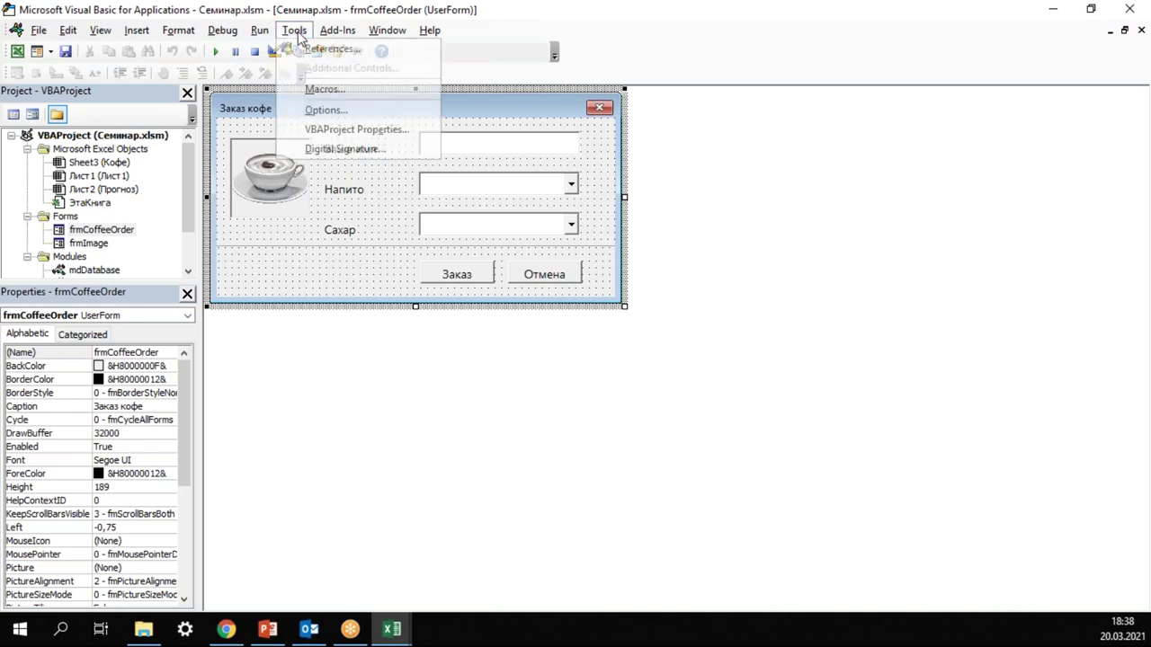
left_click(306, 50)
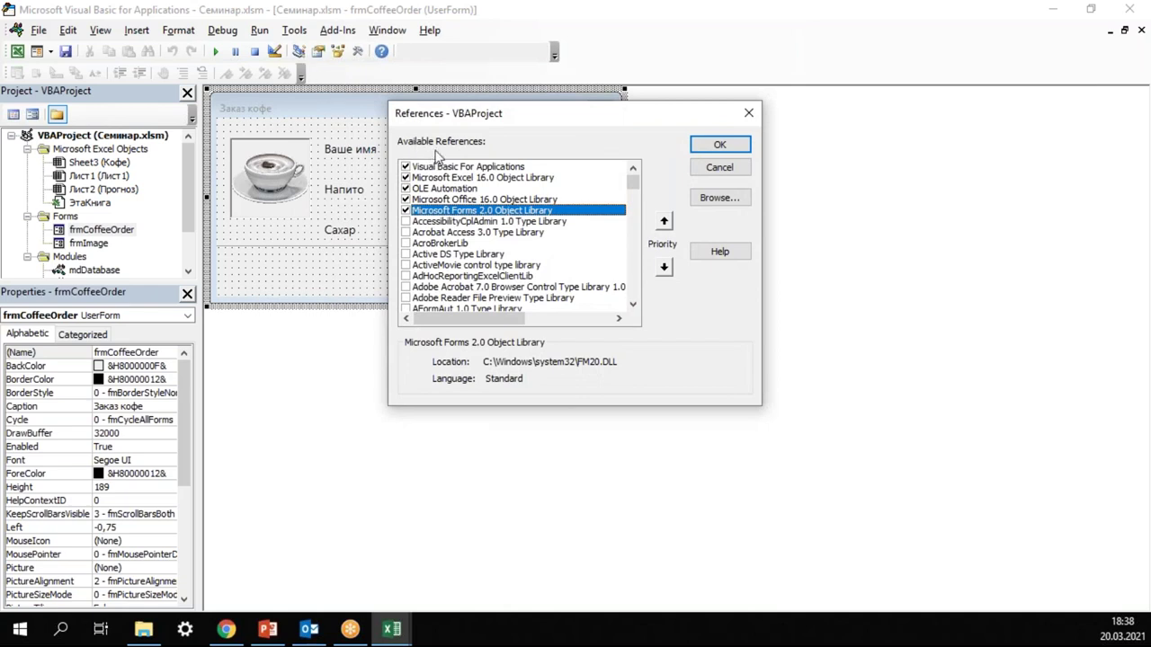
left_click_drag(633, 183, 629, 230)
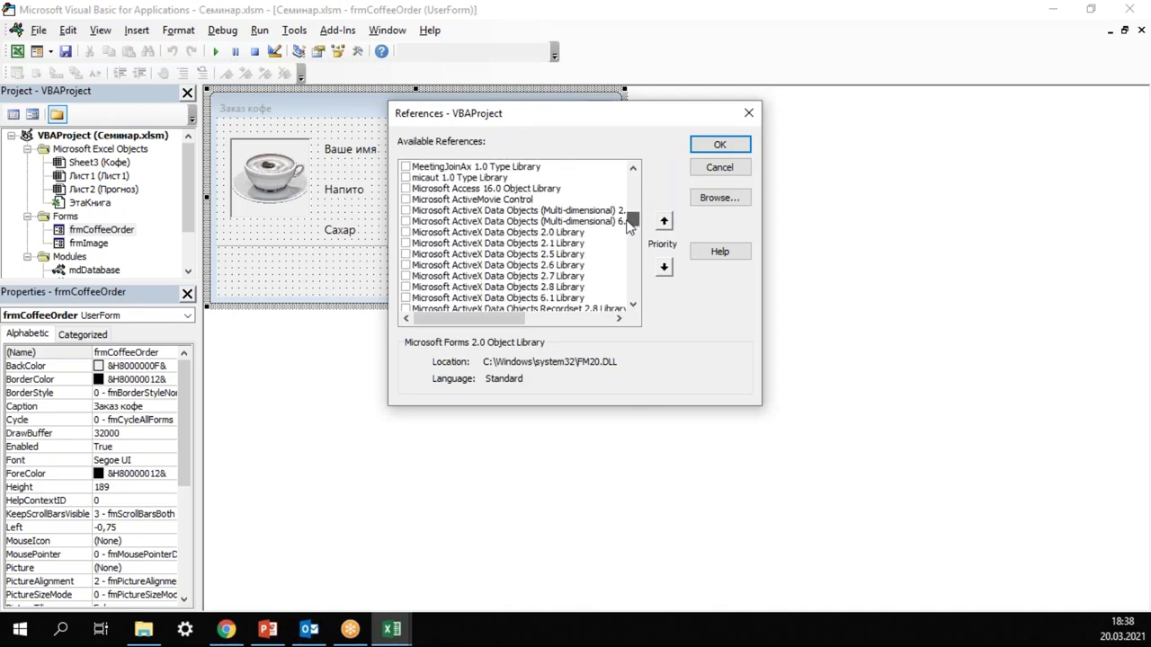
left_click_drag(629, 230, 633, 238)
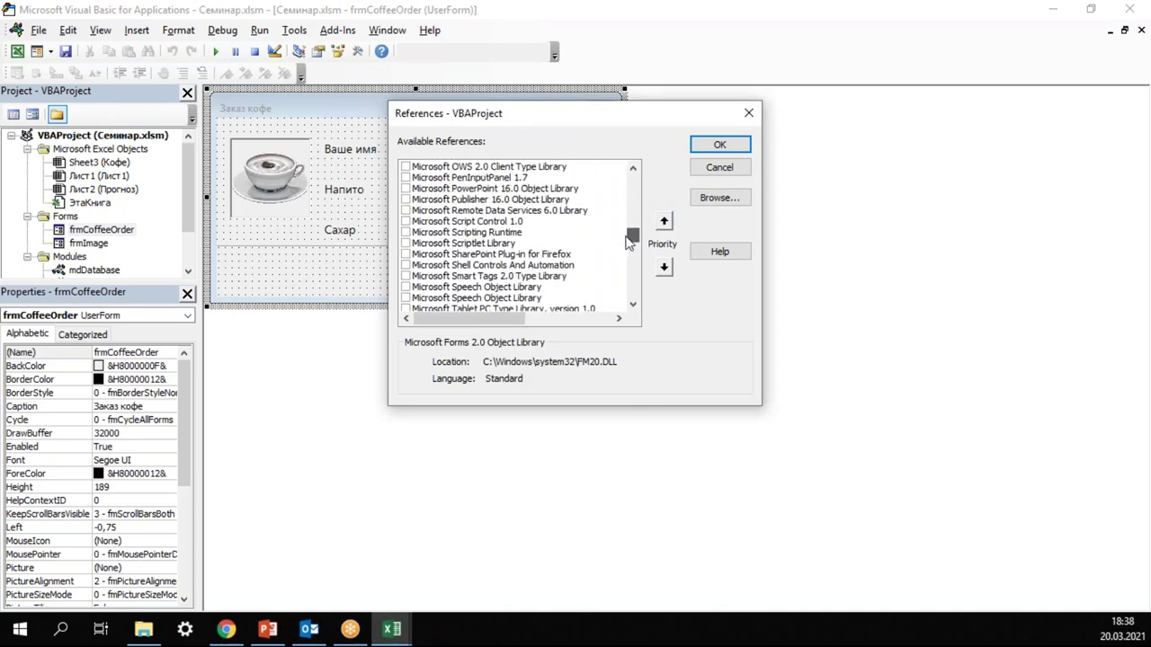
scroll(564, 245, "down", 2)
scroll(564, 245, "up", 1)
scroll(561, 246, "up", 2)
scroll(561, 245, "down", 3)
scroll(561, 245, "down", 1)
scroll(561, 245, "down", 1)
scroll(561, 245, "down", 1)
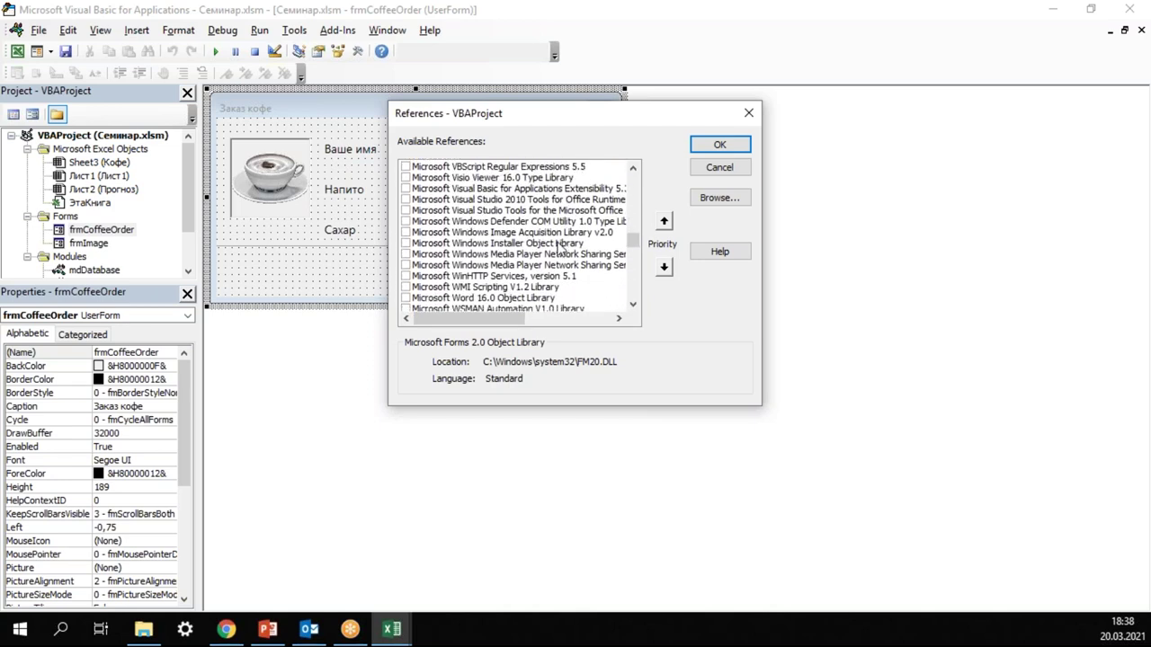
left_click(406, 298)
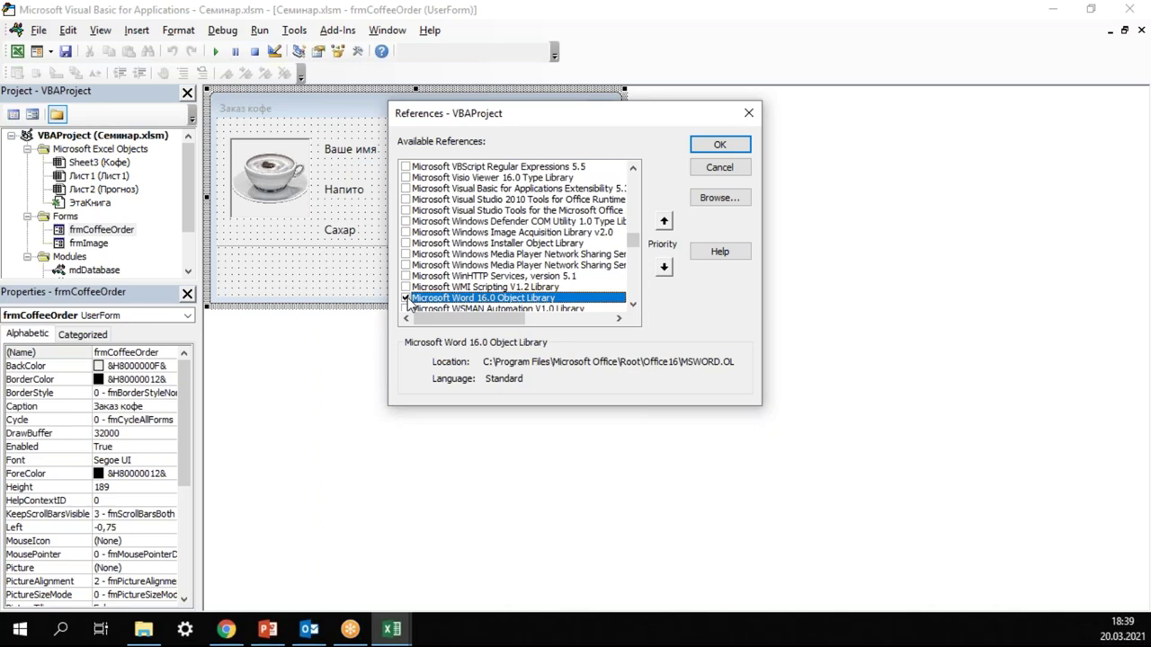
left_click(739, 146)
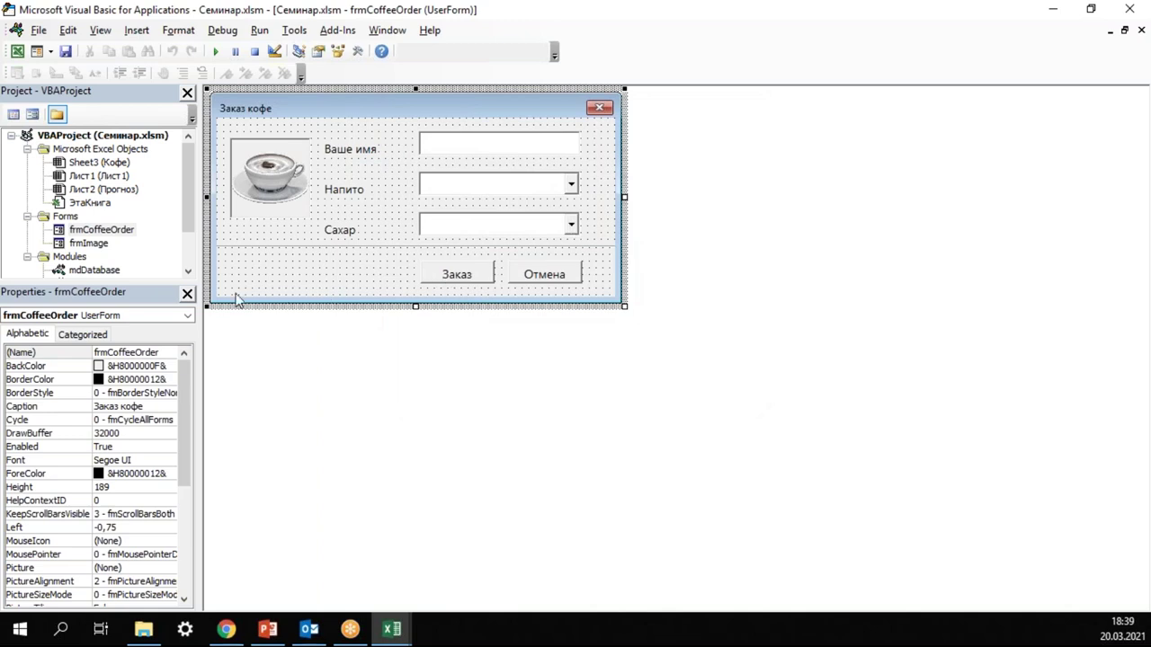
Open the mdWord module and uncomment the whole БланкЗаказа procedure body.
left_click(185, 201)
left_click_drag(186, 201, 185, 238)
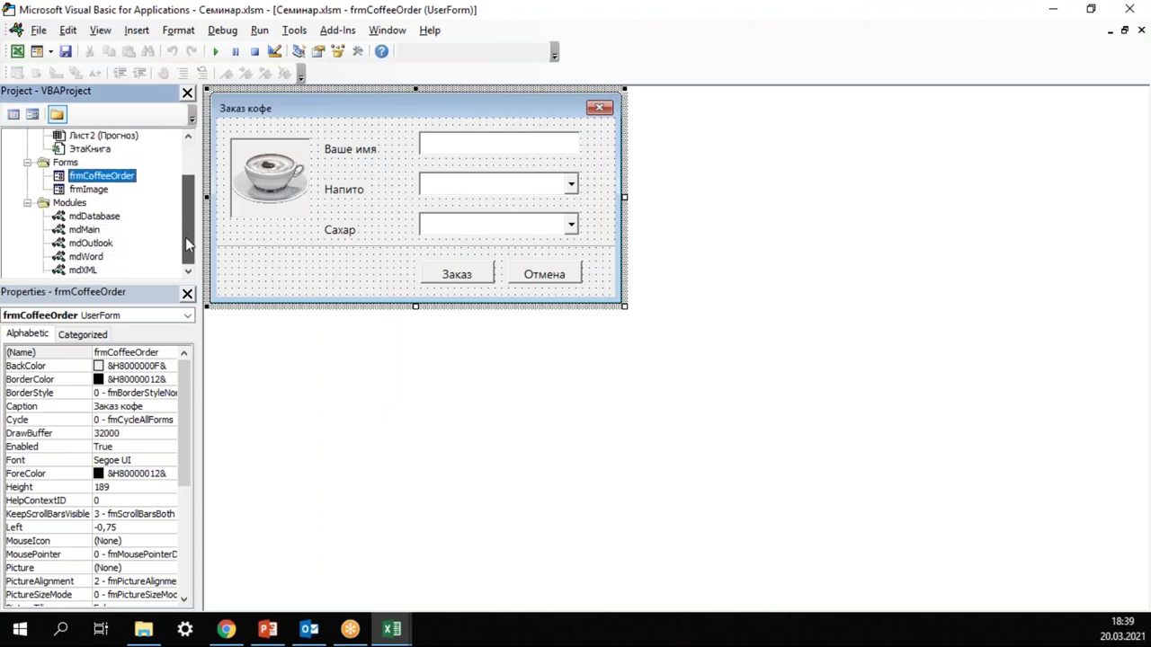
double_click(85, 257)
left_click(299, 226)
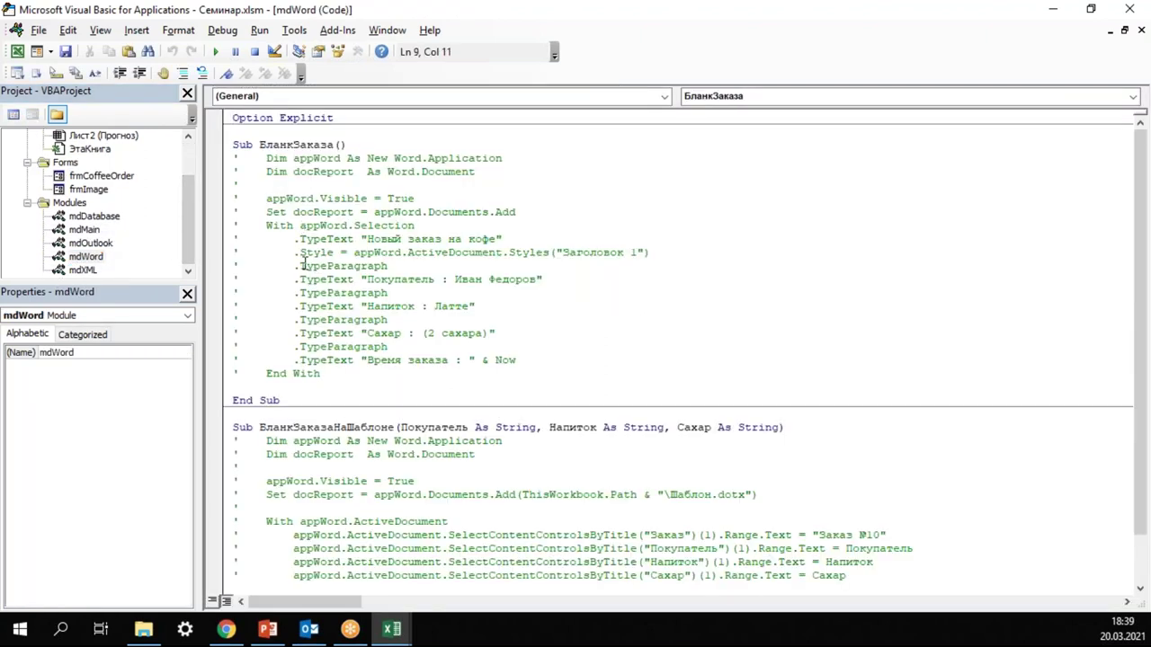
double_click(294, 373)
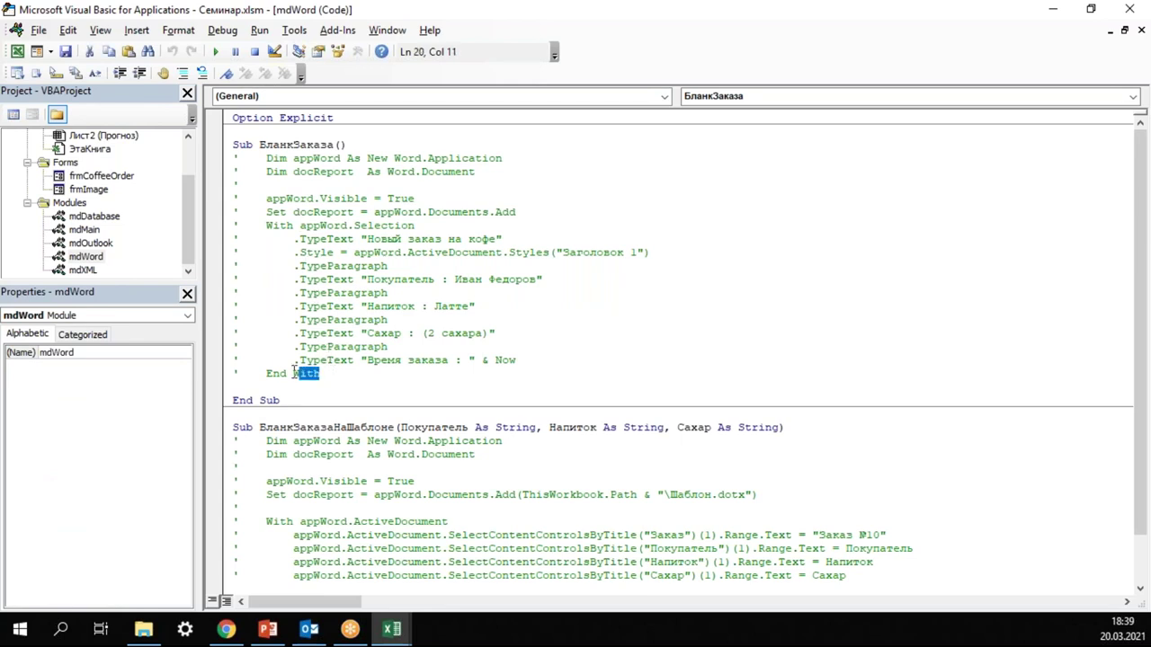
left_click_drag(294, 373, 210, 159)
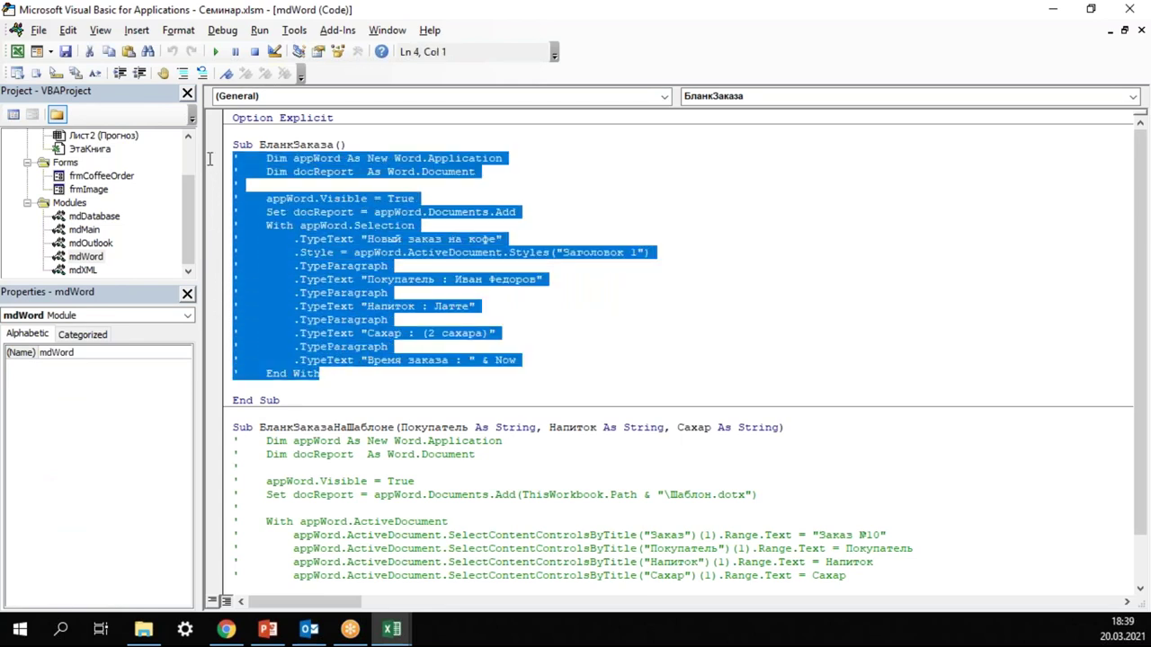
left_click(202, 73)
left_click(327, 198)
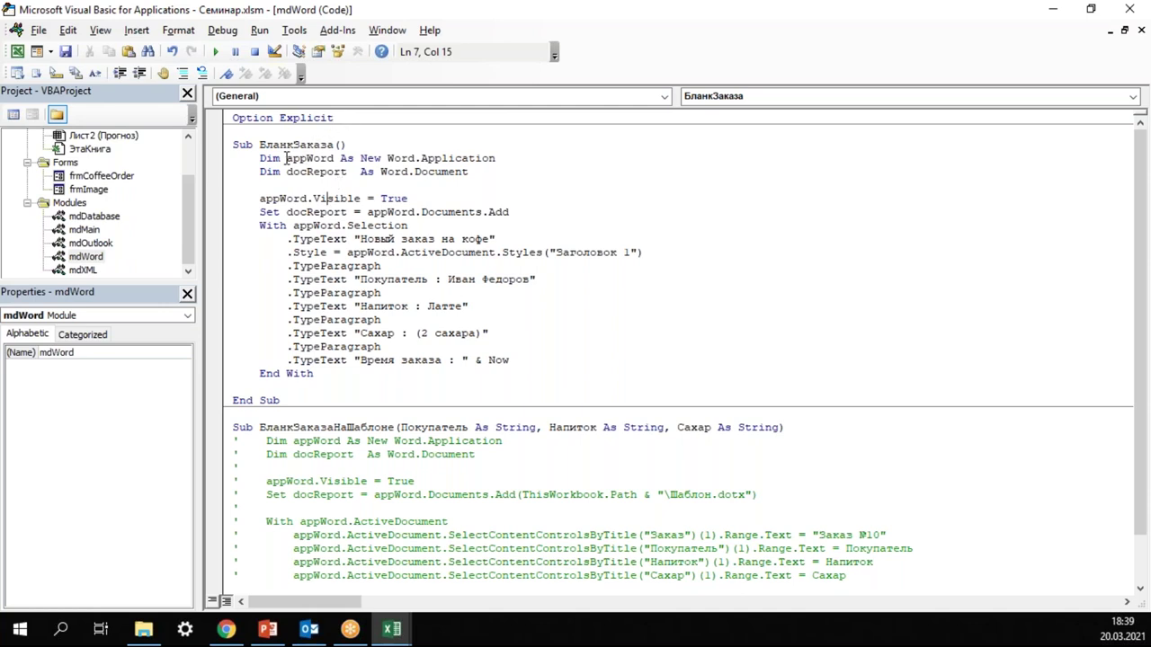
Review the appWord As New Word.Application and docReport declarations and the With block.
left_click_drag(287, 158, 489, 158)
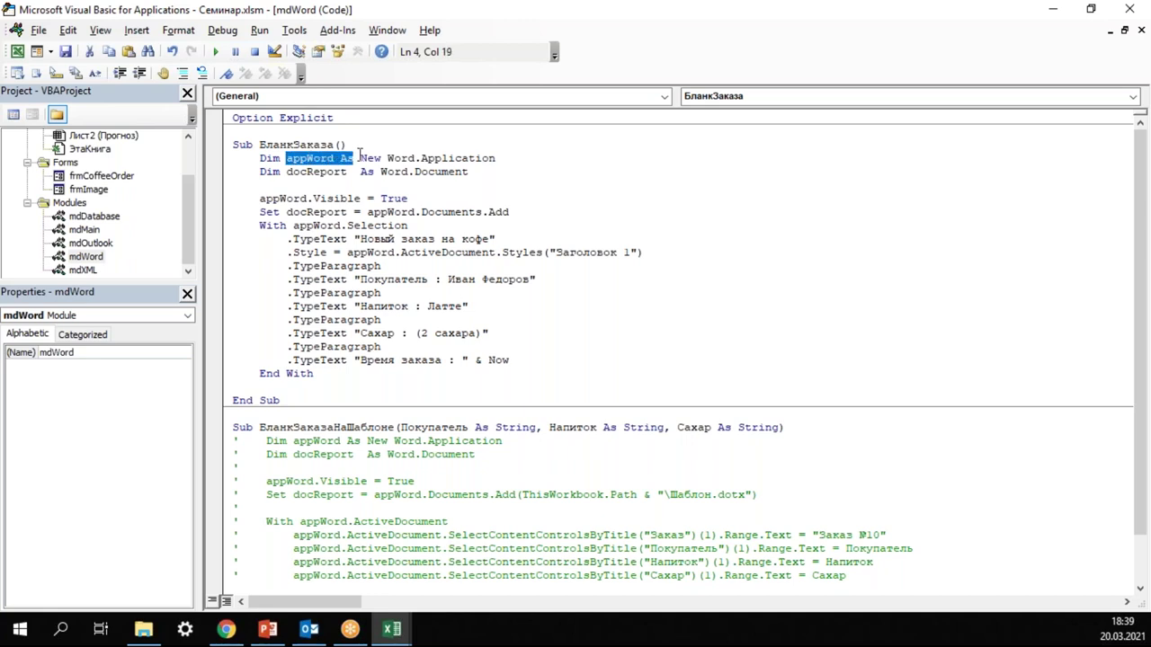
left_click(329, 171)
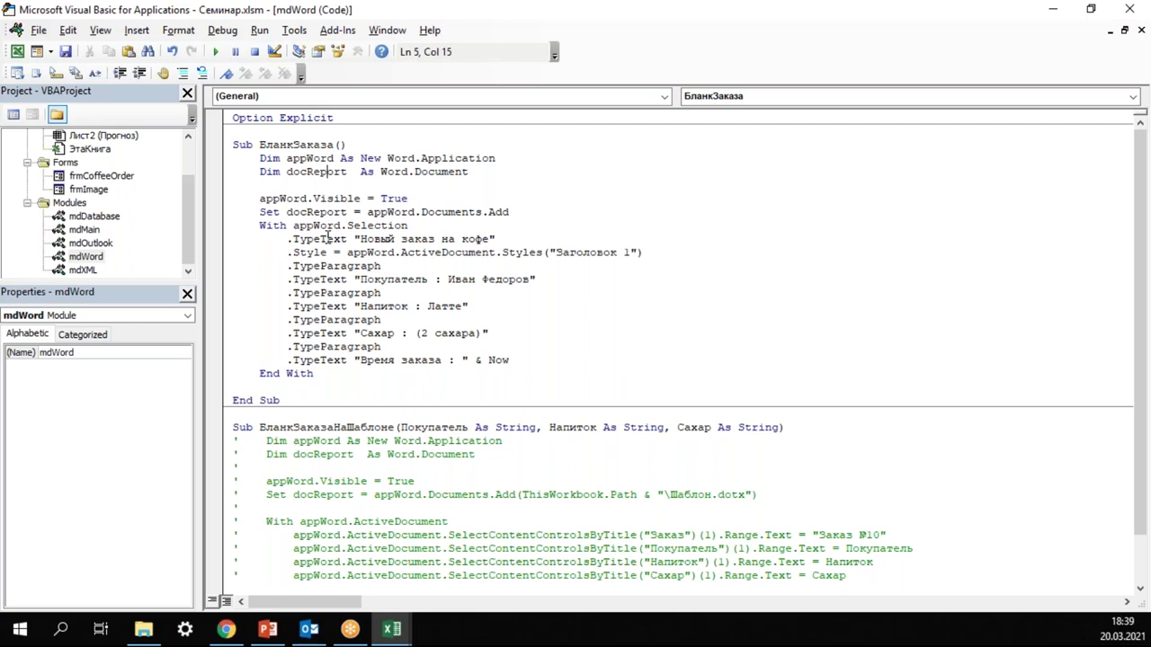
left_click(343, 374)
left_click(224, 30)
left_click(223, 30)
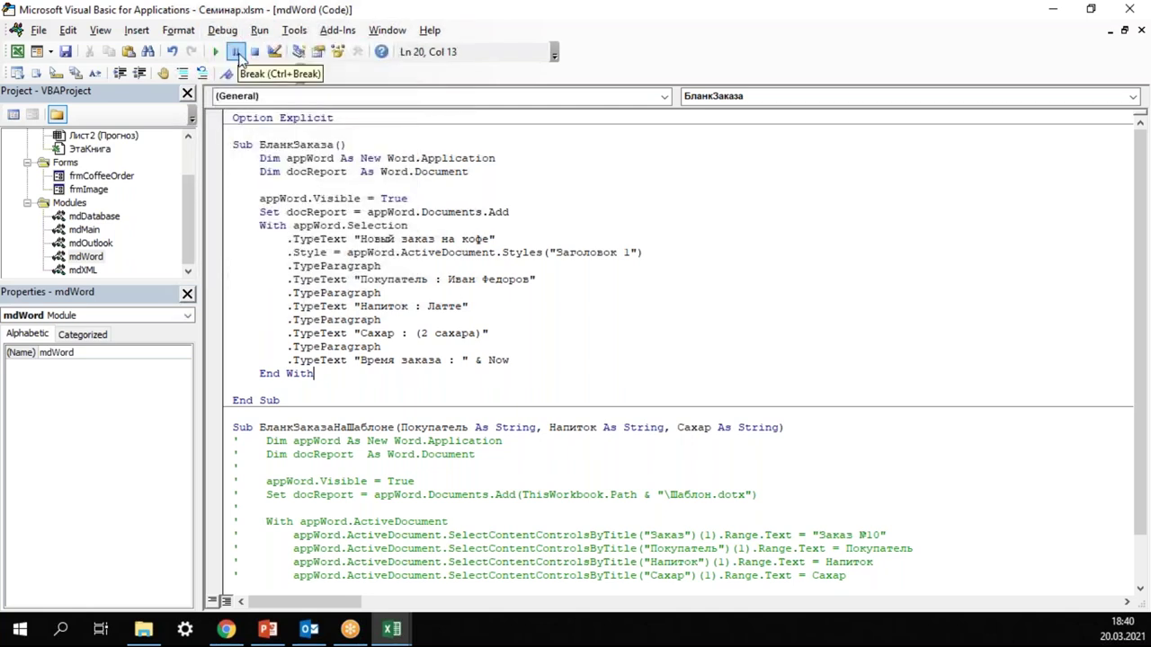
left_click(279, 227)
left_click(275, 226)
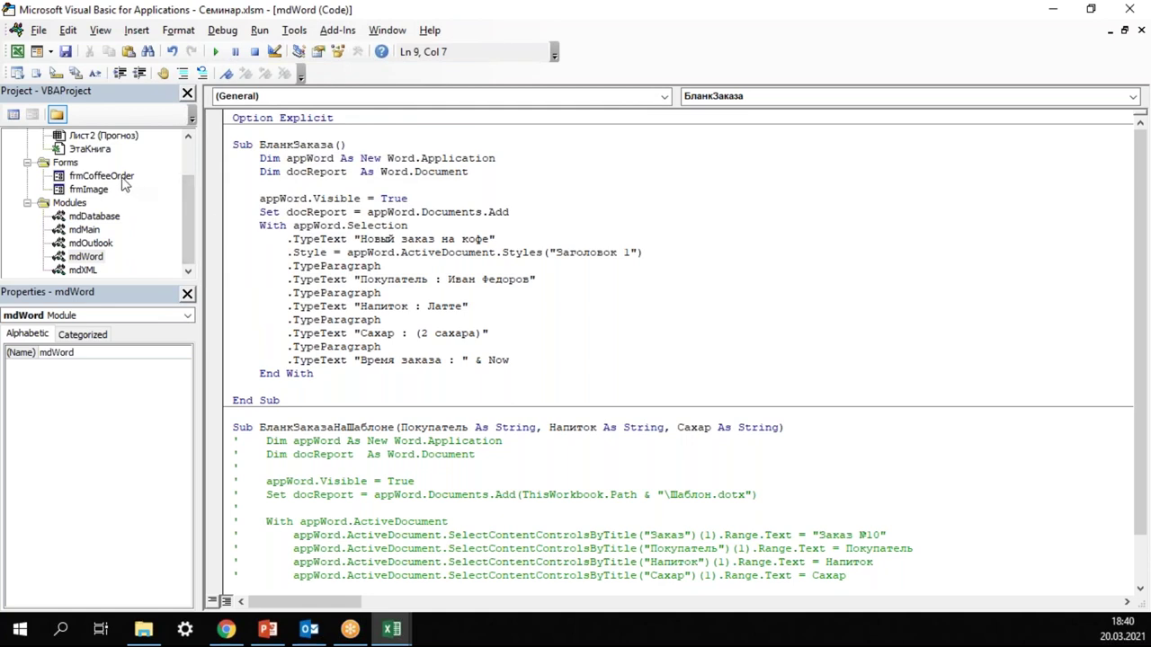
Insert 'Call mdWord.БланкЗаказа' above the MsgBox in btnOrder_Click, then return to Excel.
double_click(124, 179)
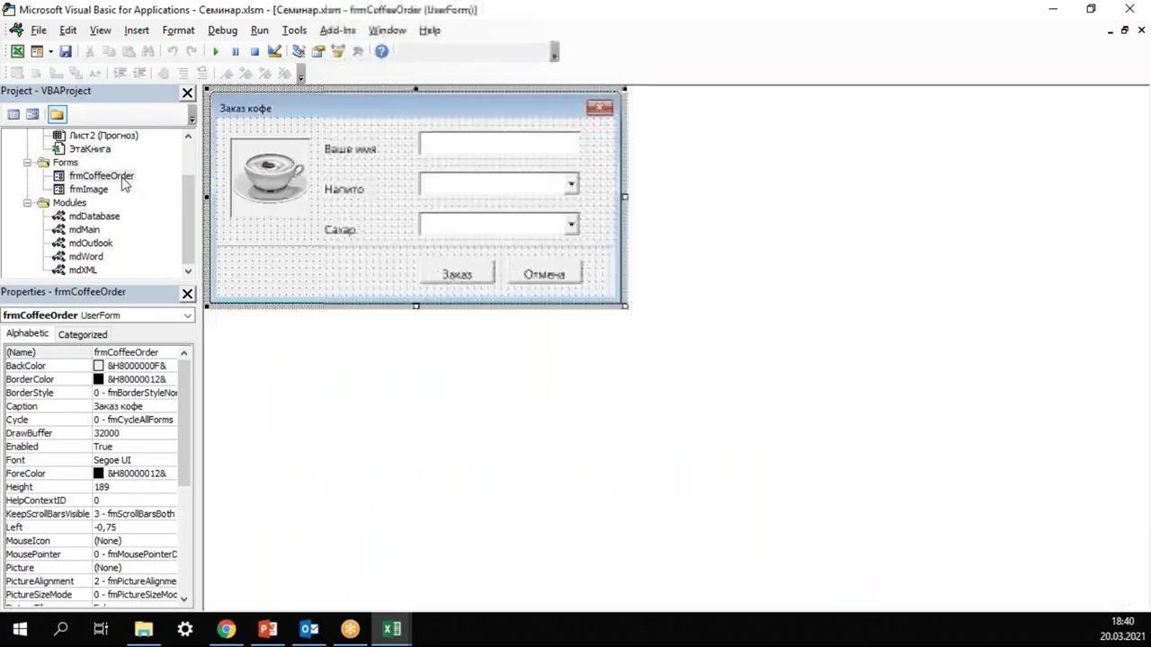
double_click(457, 275)
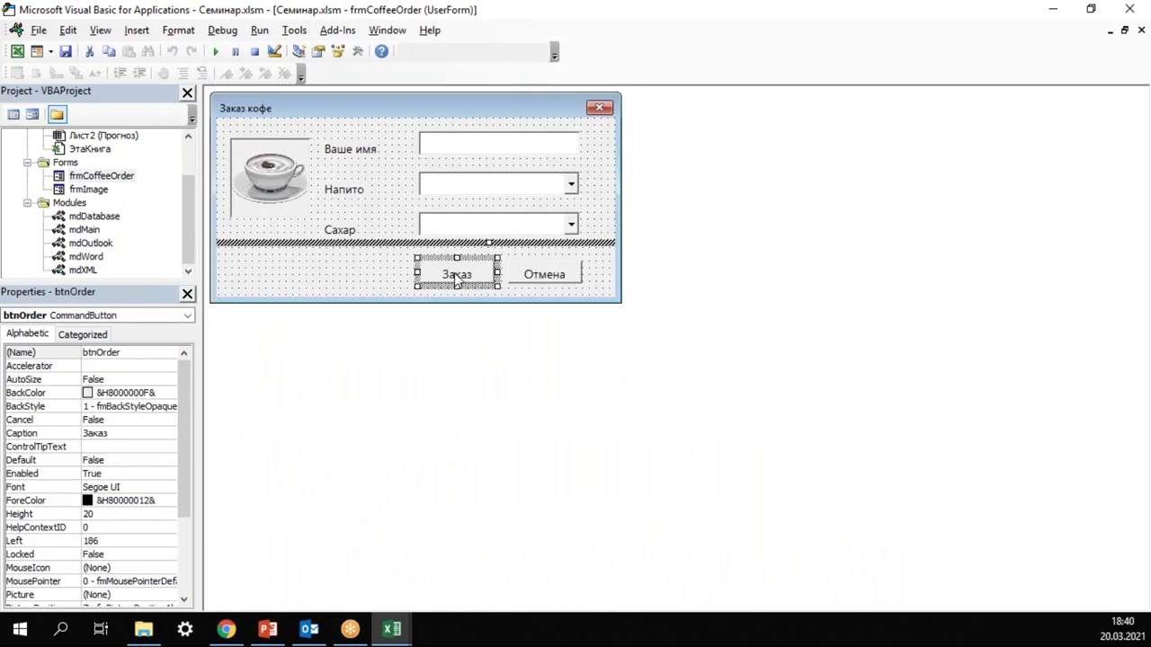
left_click(254, 198)
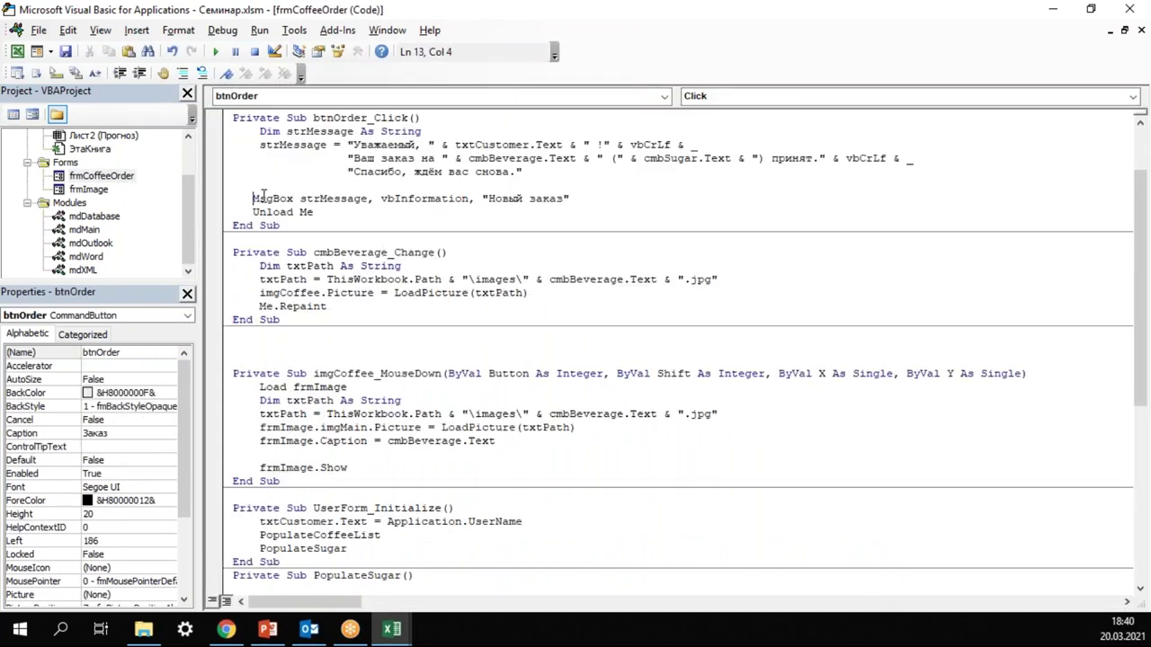
key("Return")
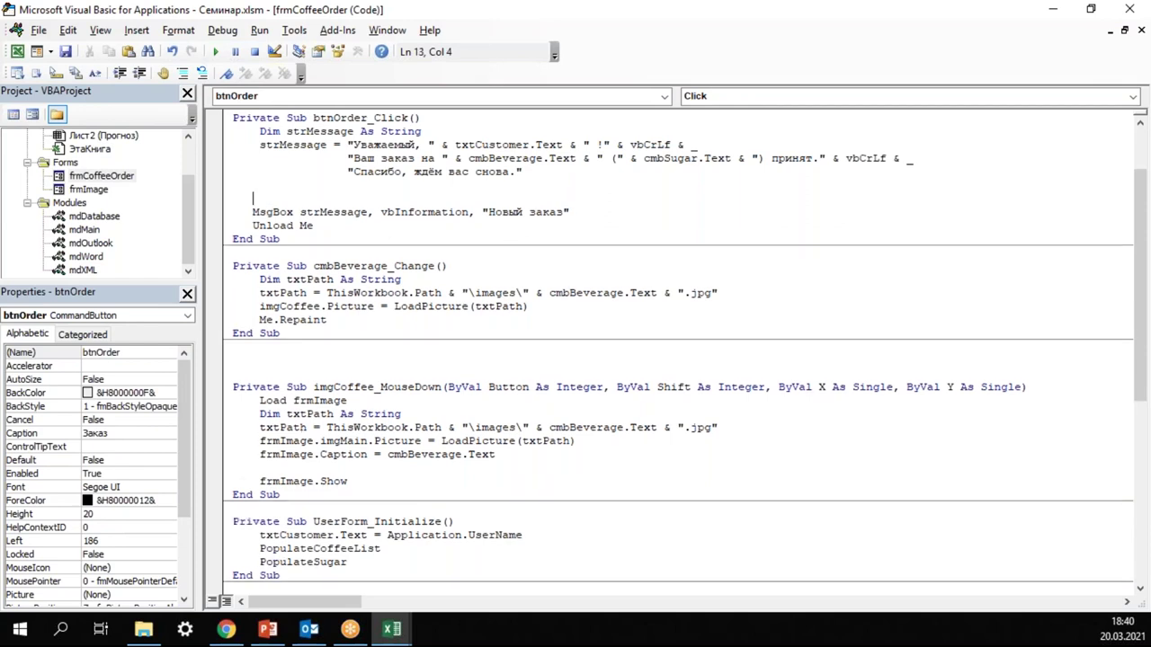
type("call mdword.")
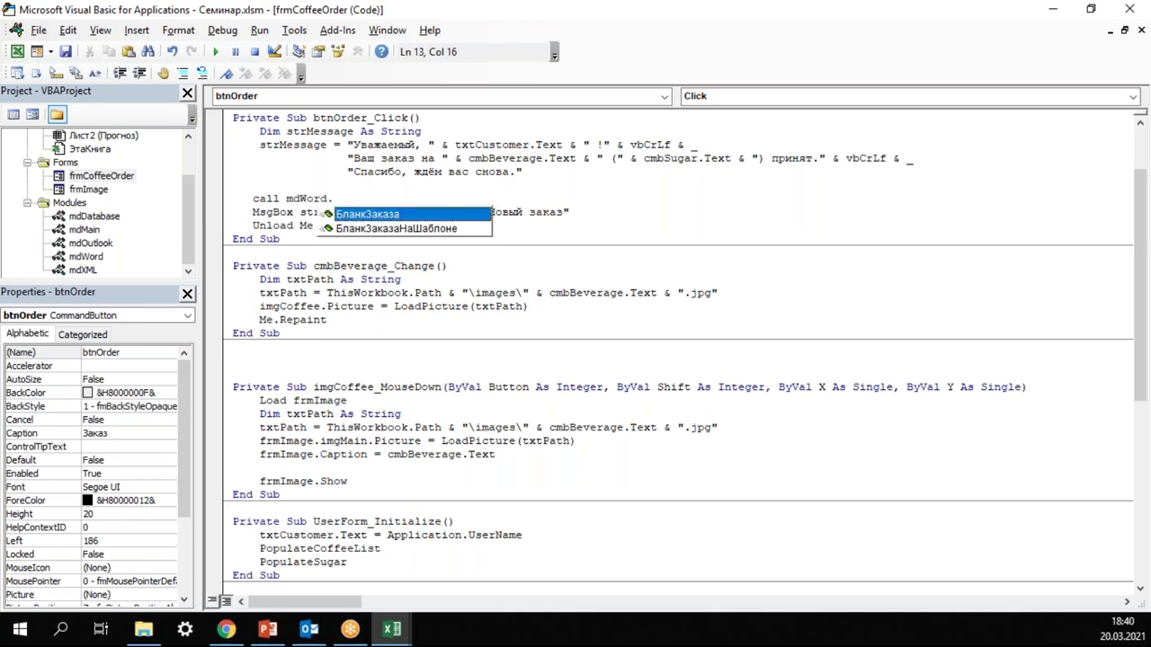
key("Tab")
key("Up")
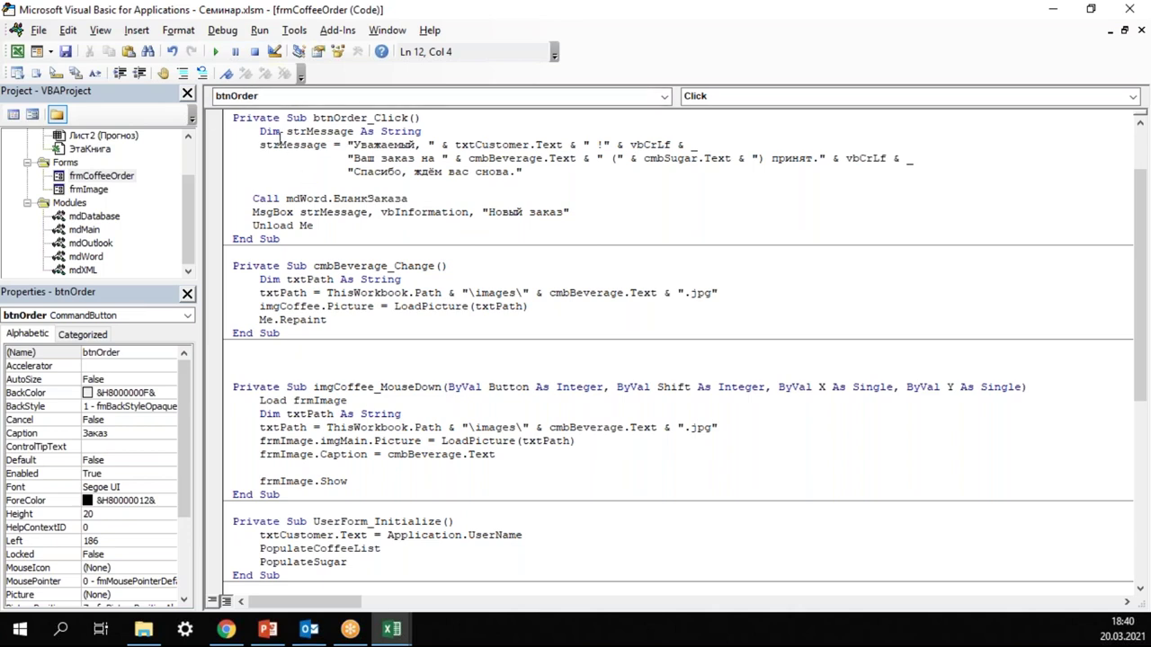
key("alt+F11")
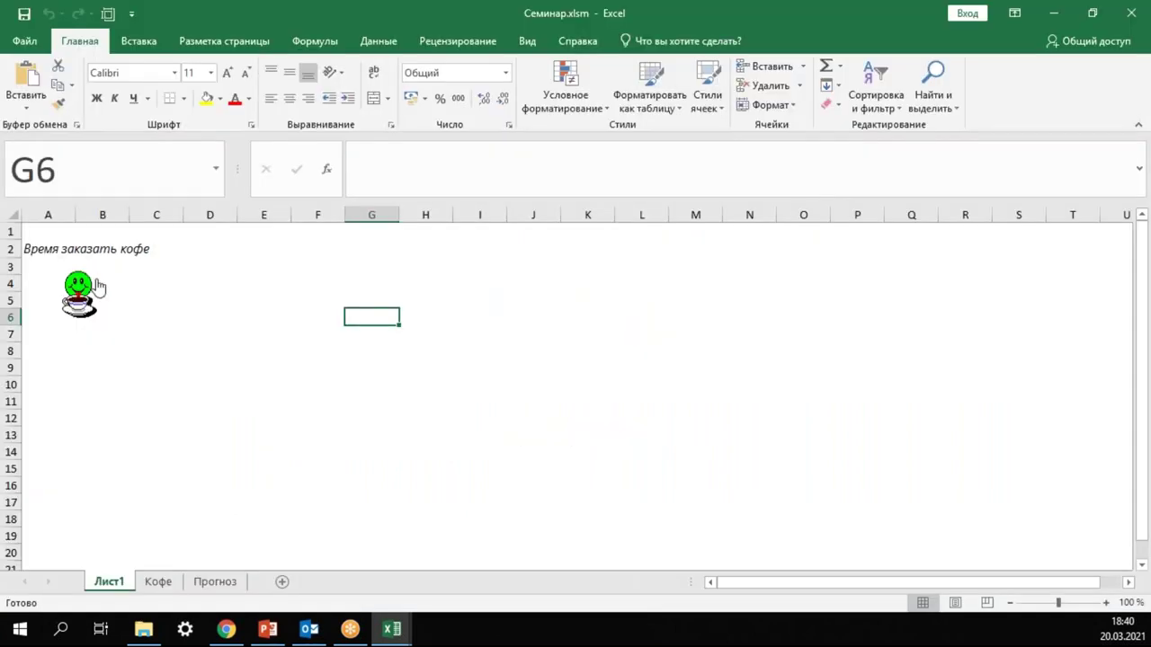
Submit an order from the coffee form, confirm it, and bring up the generated Word document.
left_click(83, 294)
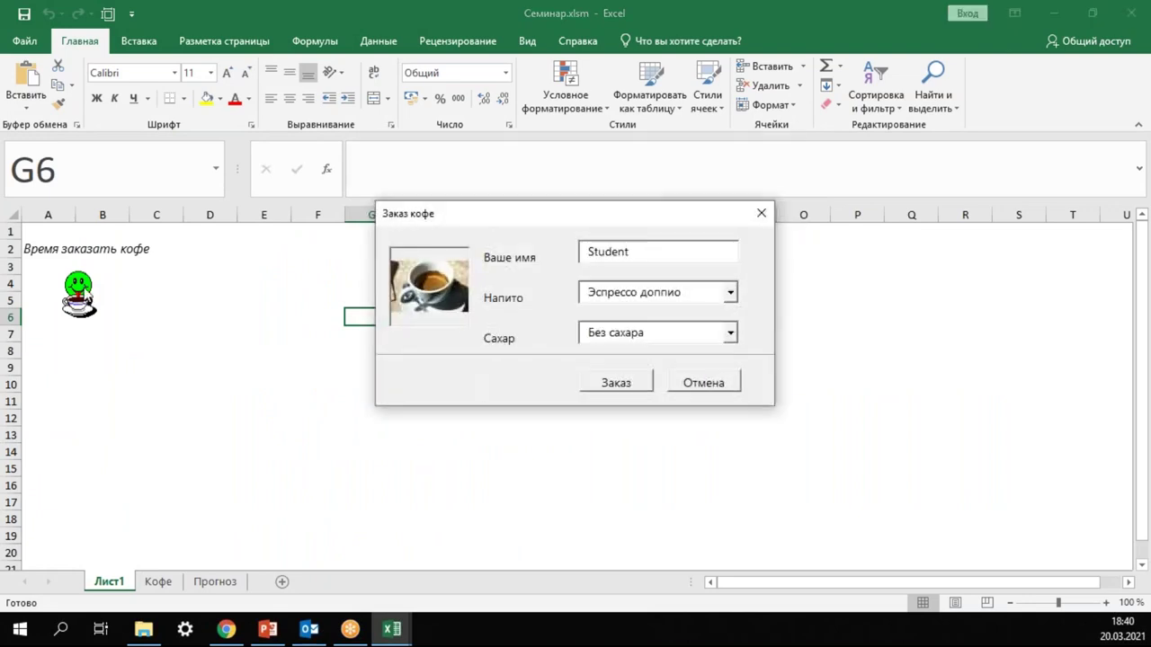
left_click(615, 384)
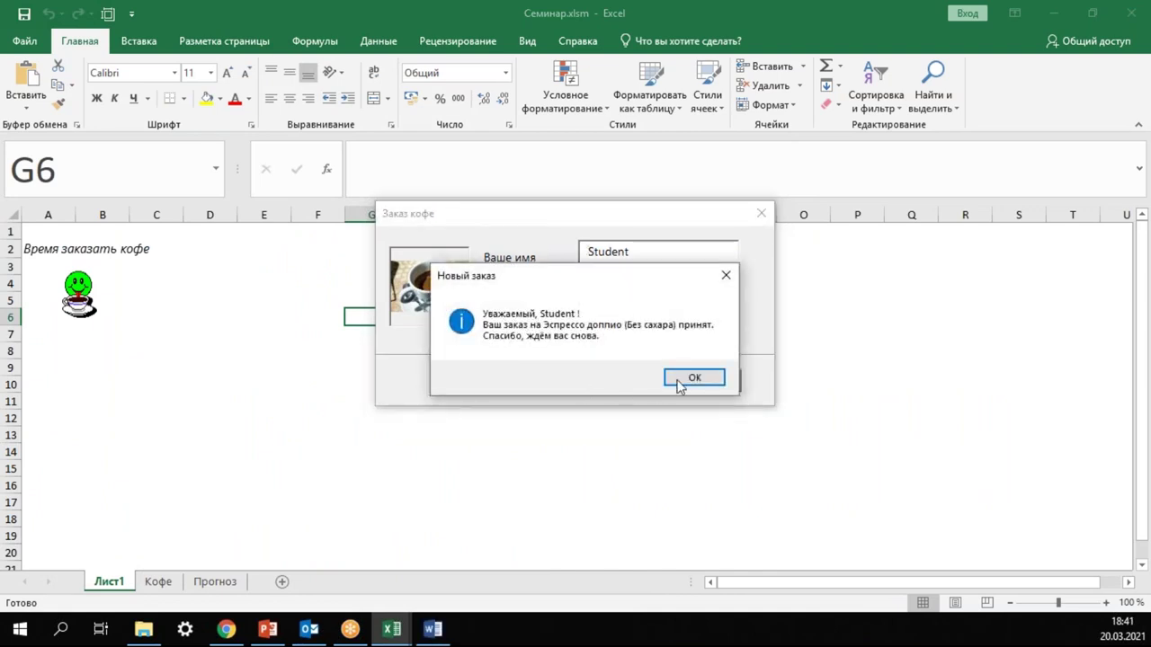
left_click(676, 378)
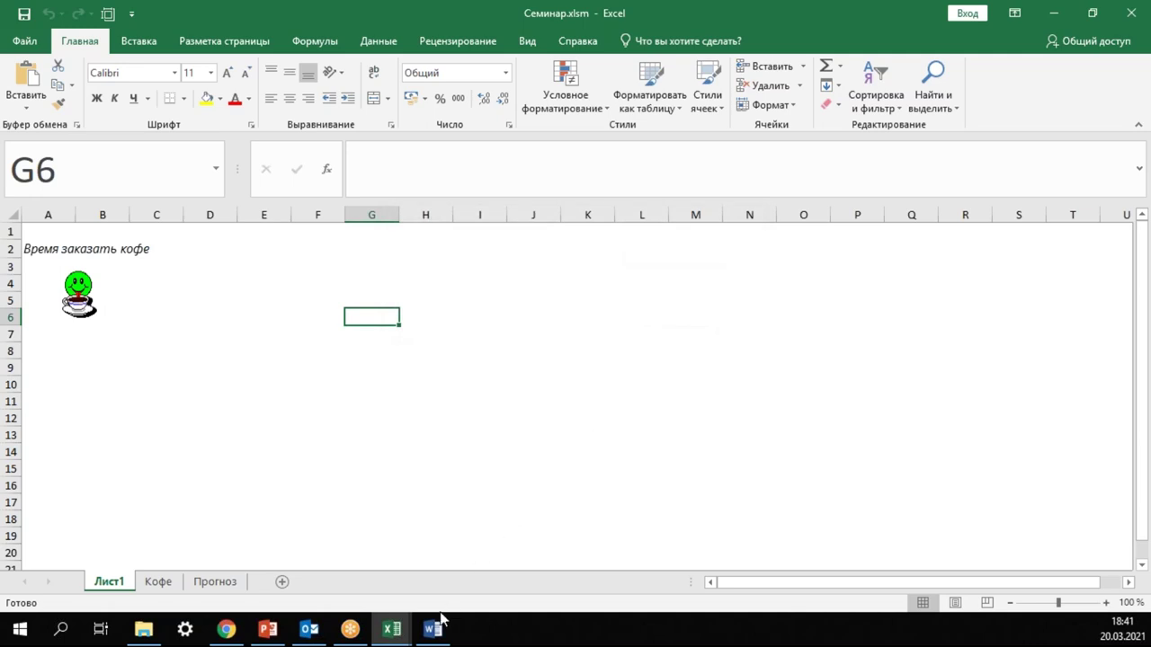
mouse_move(433, 629)
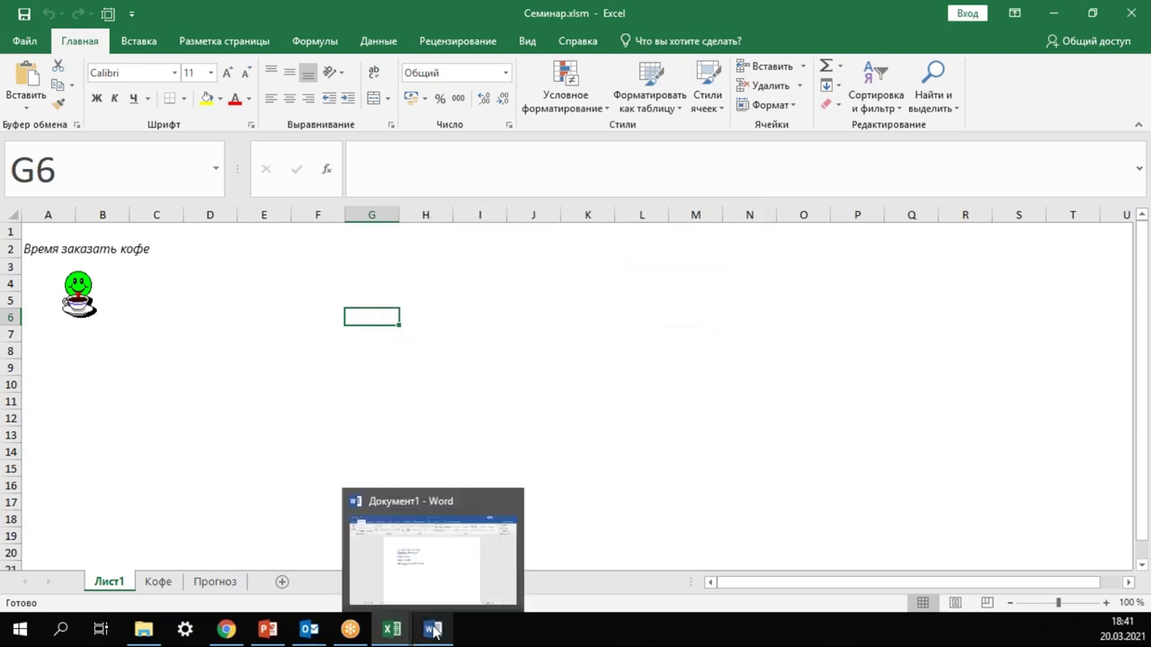
left_click(434, 633)
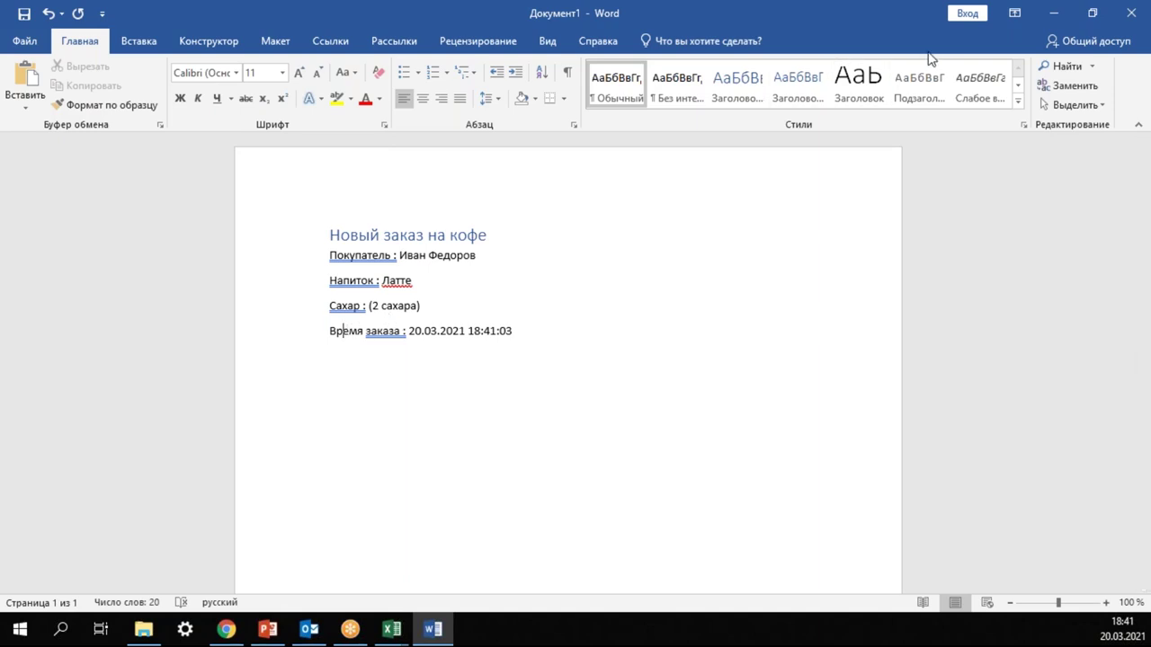
Close the generated Документ1 order document in Word without saving, returning to the seminar folder.
left_click(493, 294)
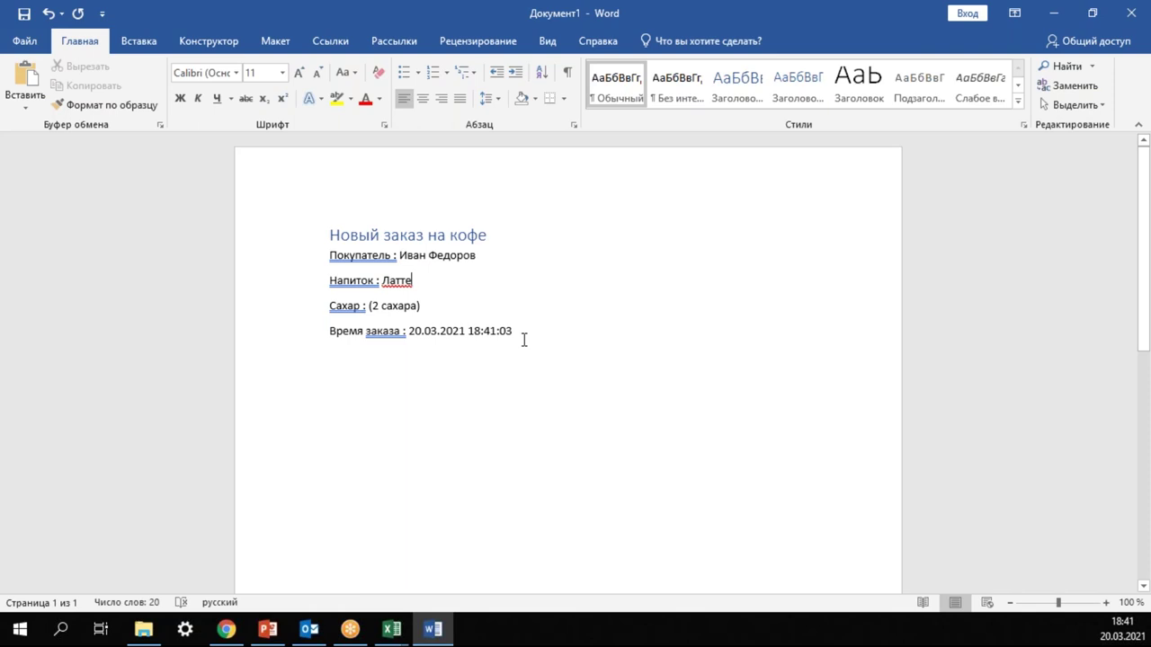
left_click(1132, 16)
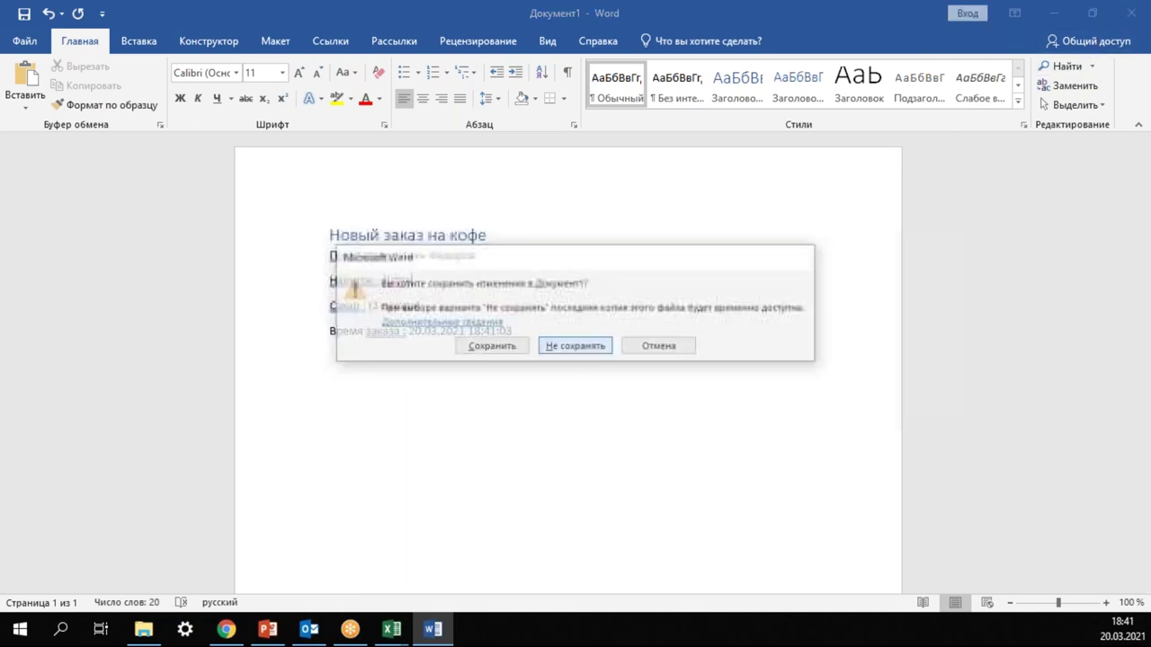
left_click(578, 350)
left_click(155, 633)
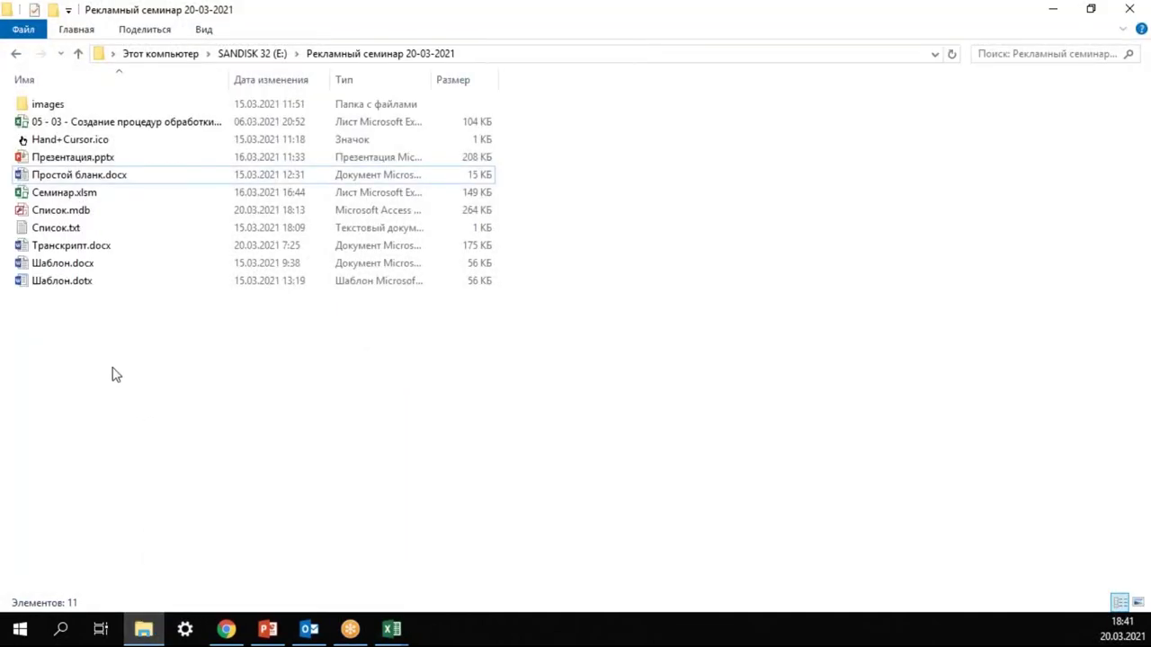
double_click(79, 283)
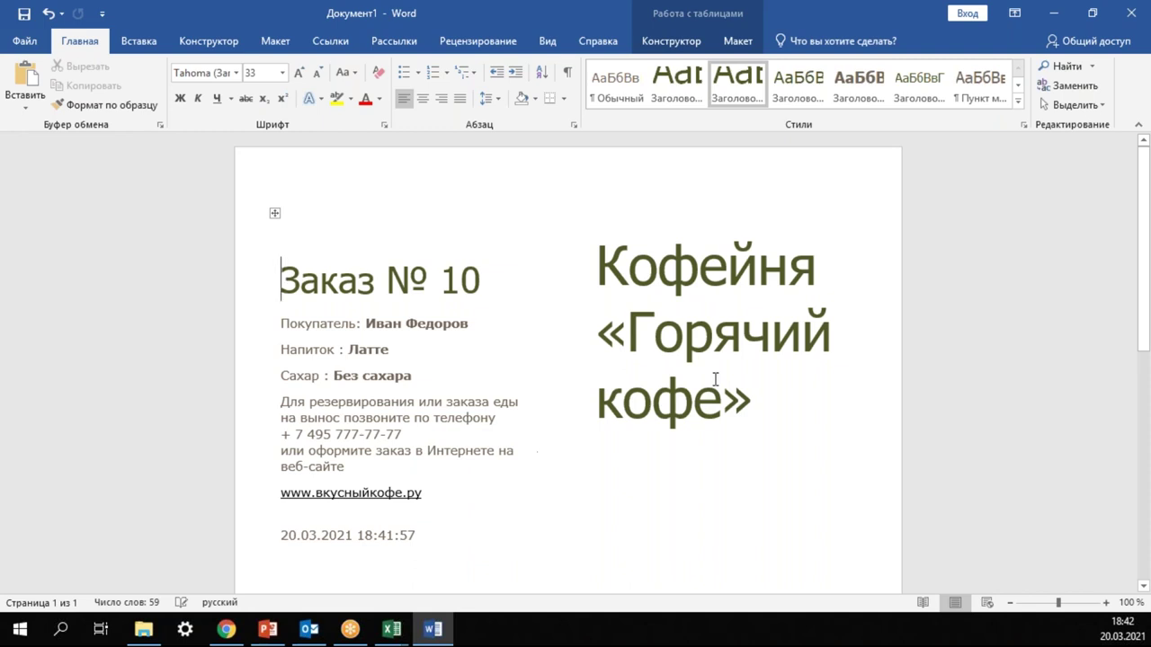
left_click(1131, 22)
left_click(571, 350)
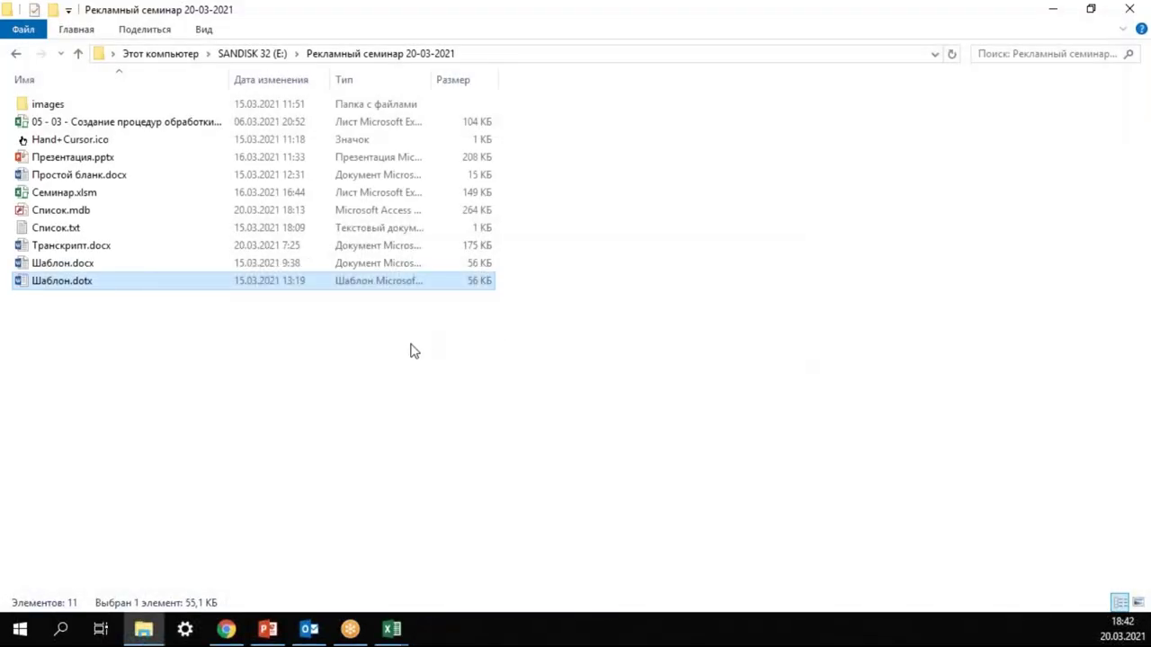
Uncomment the БланкЗаказаНаШаблоне procedure block in the mdWord module.
mouse_move(391, 629)
left_click(449, 573)
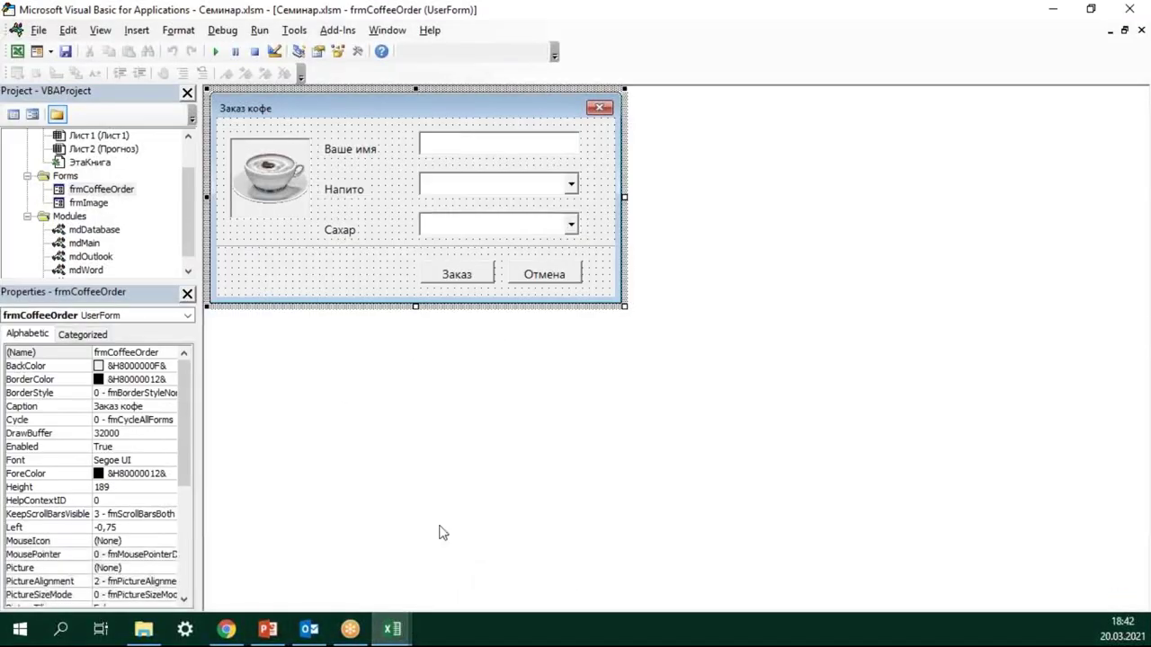
double_click(85, 270)
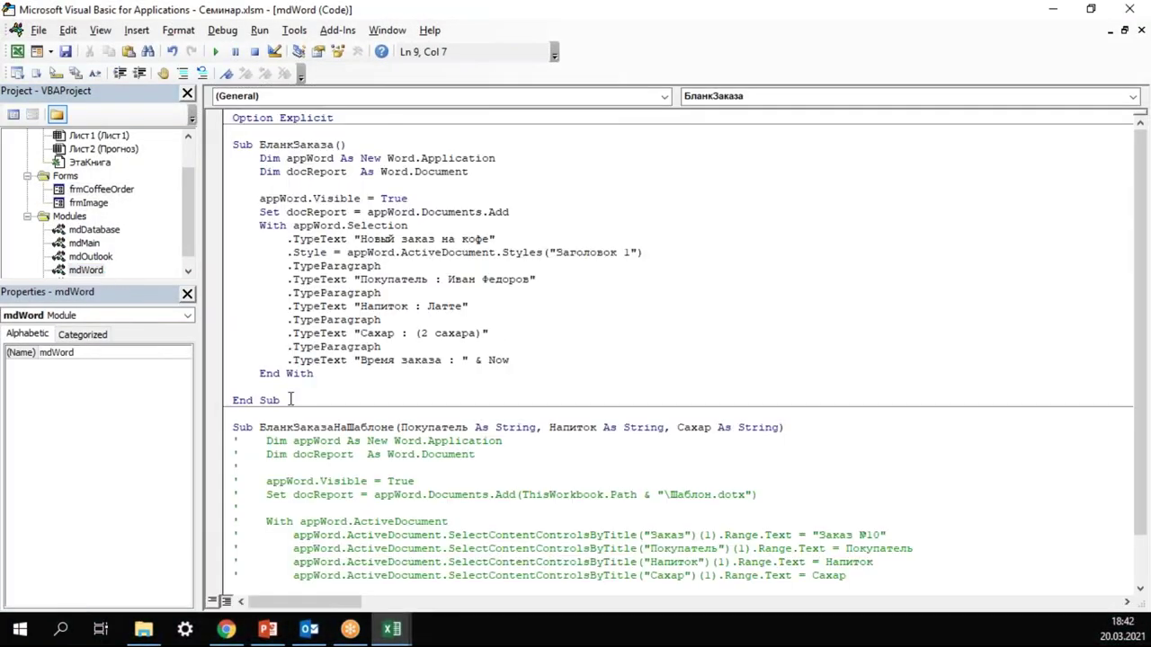
scroll(291, 399, "down", 1)
mouse_move(303, 557)
left_mouse_down()
mouse_move(231, 518)
mouse_move(212, 375)
left_mouse_up()
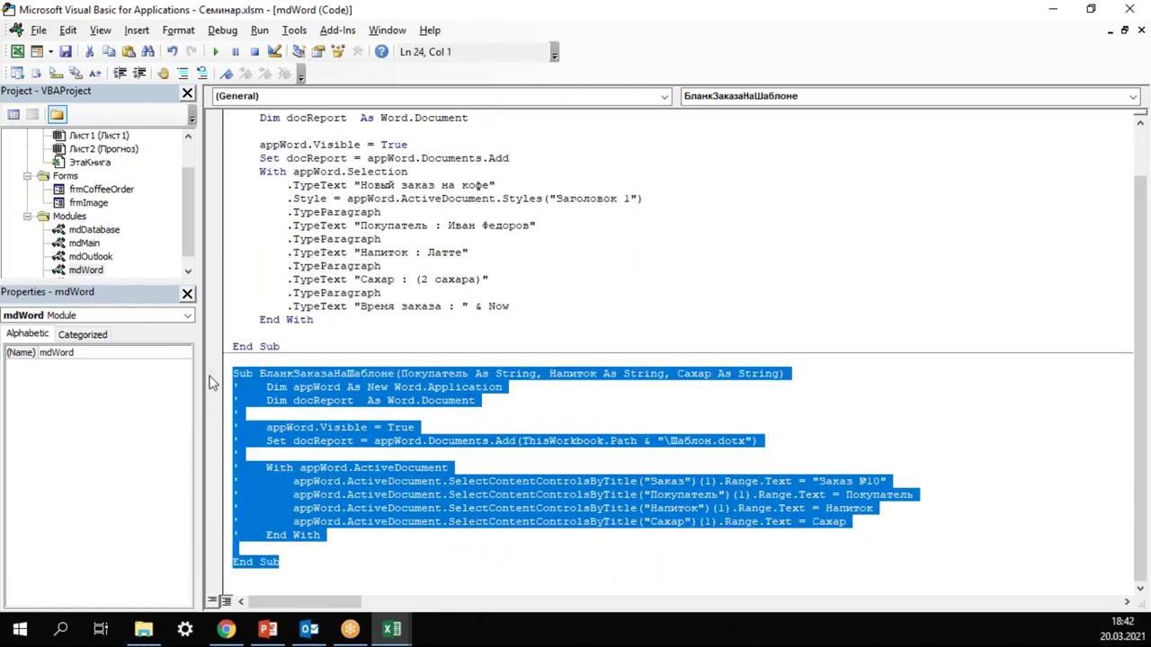
left_click(202, 73)
left_click(534, 452)
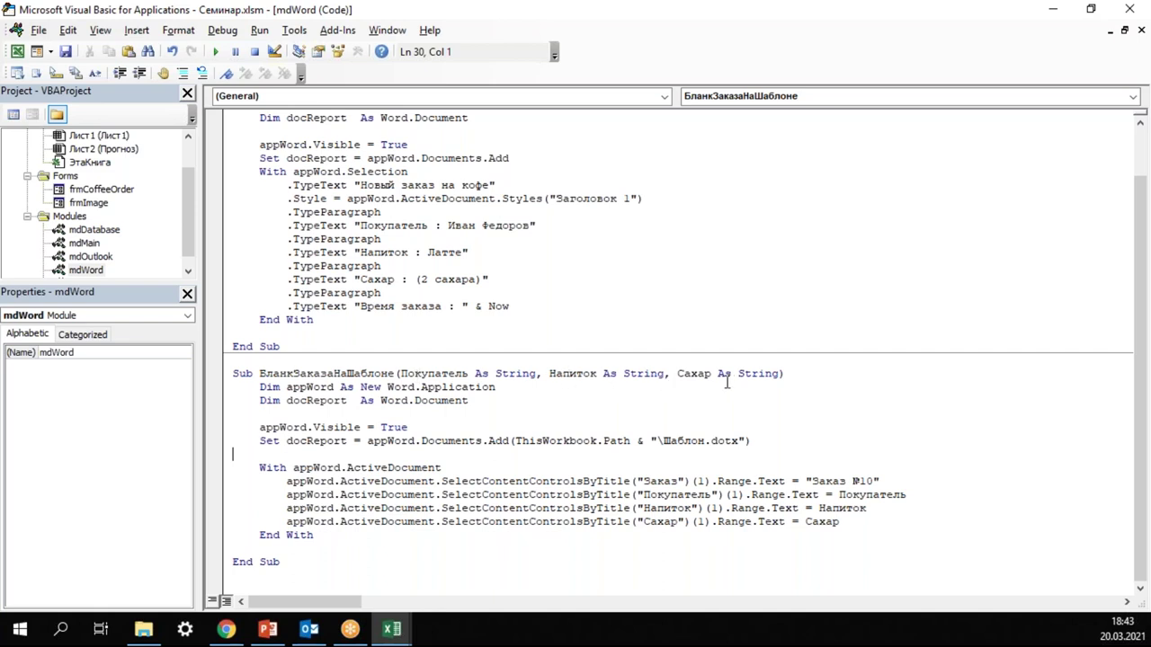
right_click(105, 191)
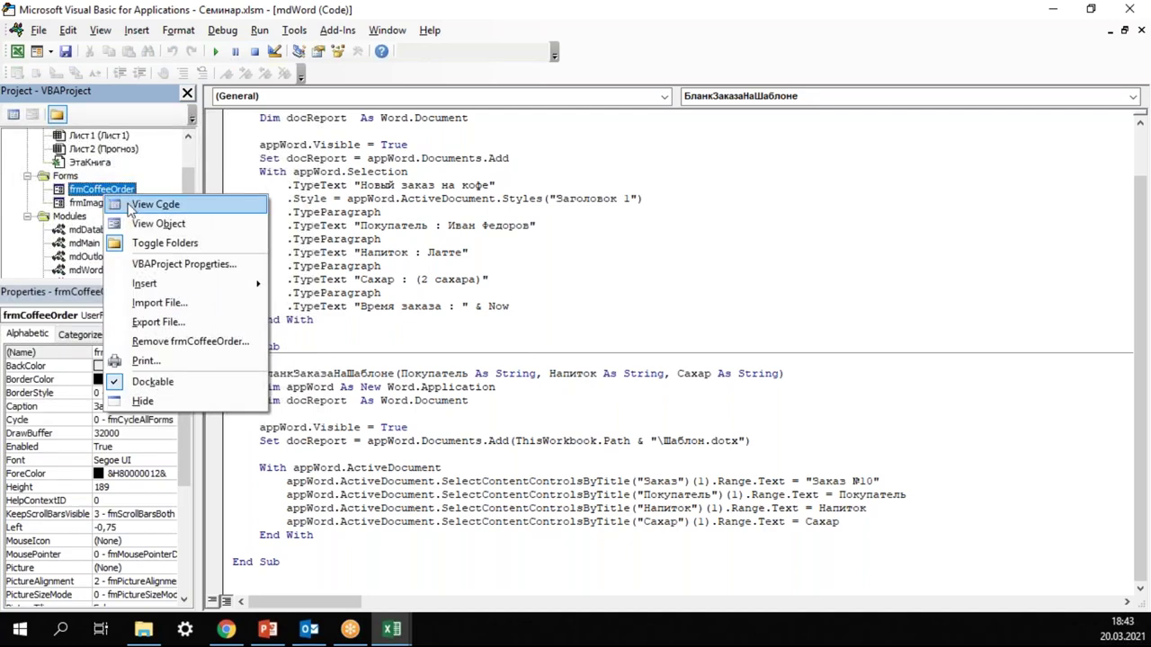
In frmCoffeeOrder's code, change the БланкЗаказа call to mdWord.БланкЗаказаНаШаблоне.
left_click(154, 204)
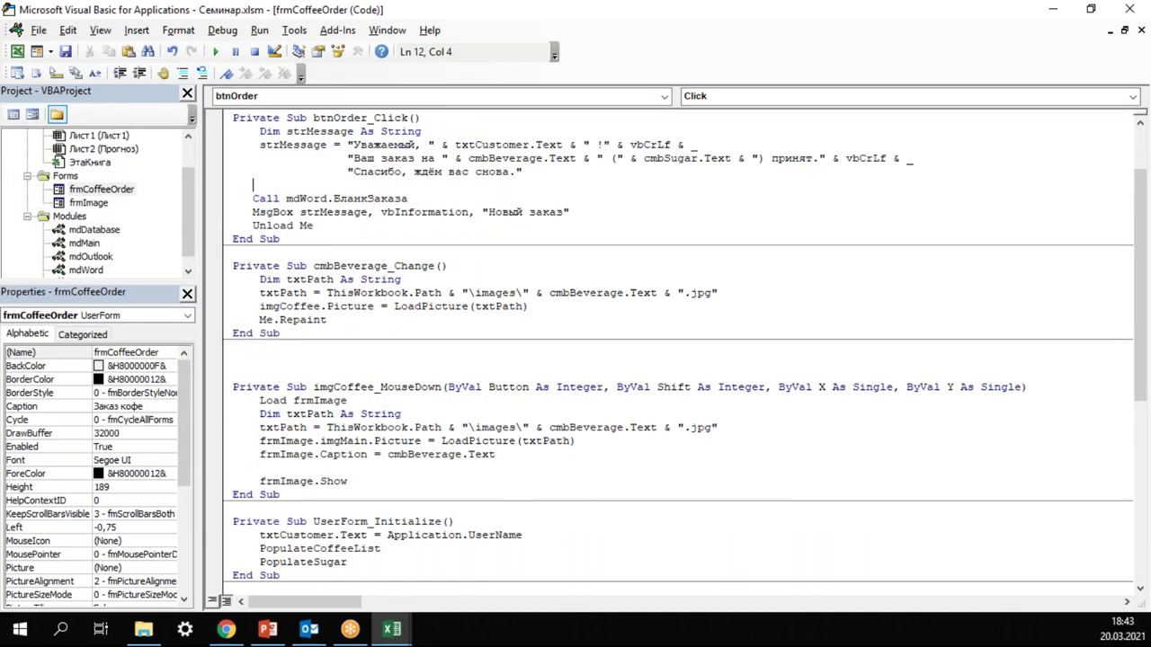
left_click(424, 198)
key("ctrl+space")
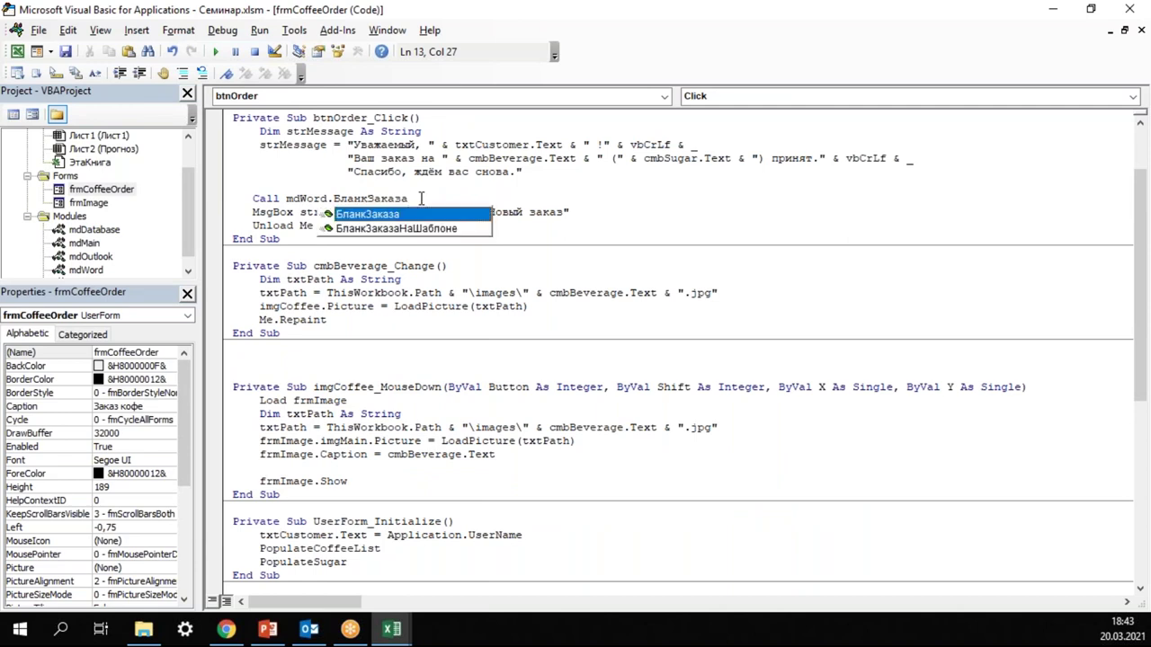
key("Down")
key("Tab")
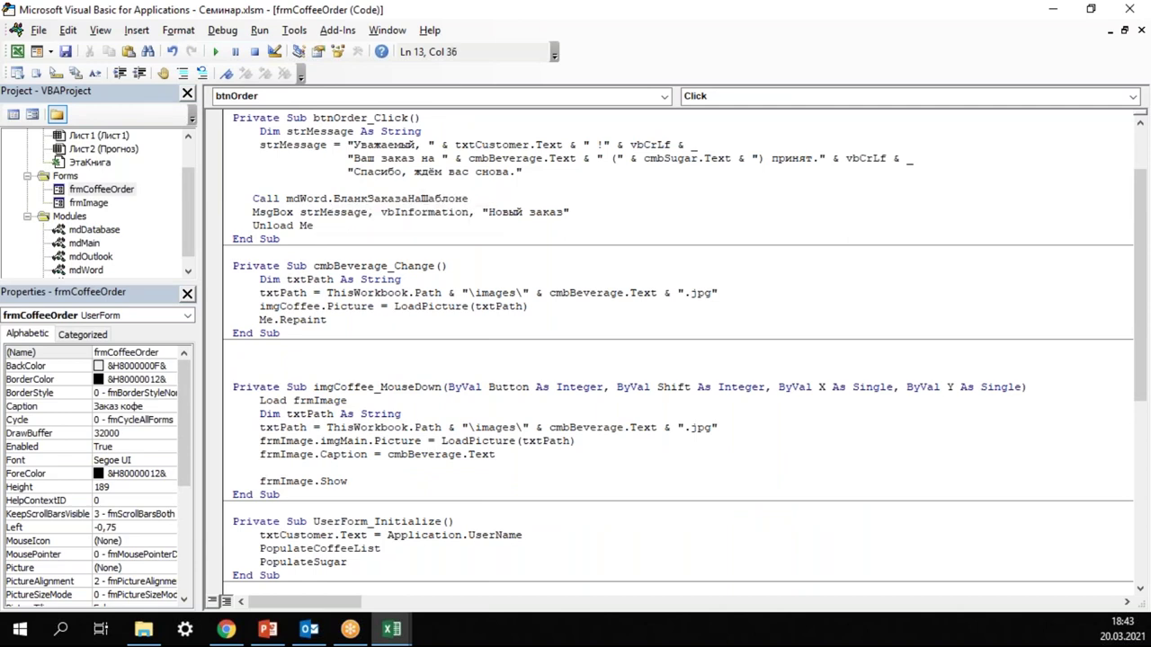
Pass txtCustomer.Text, cmbBeverage.Text and cmbSugar.Text as the call's arguments.
type("(")
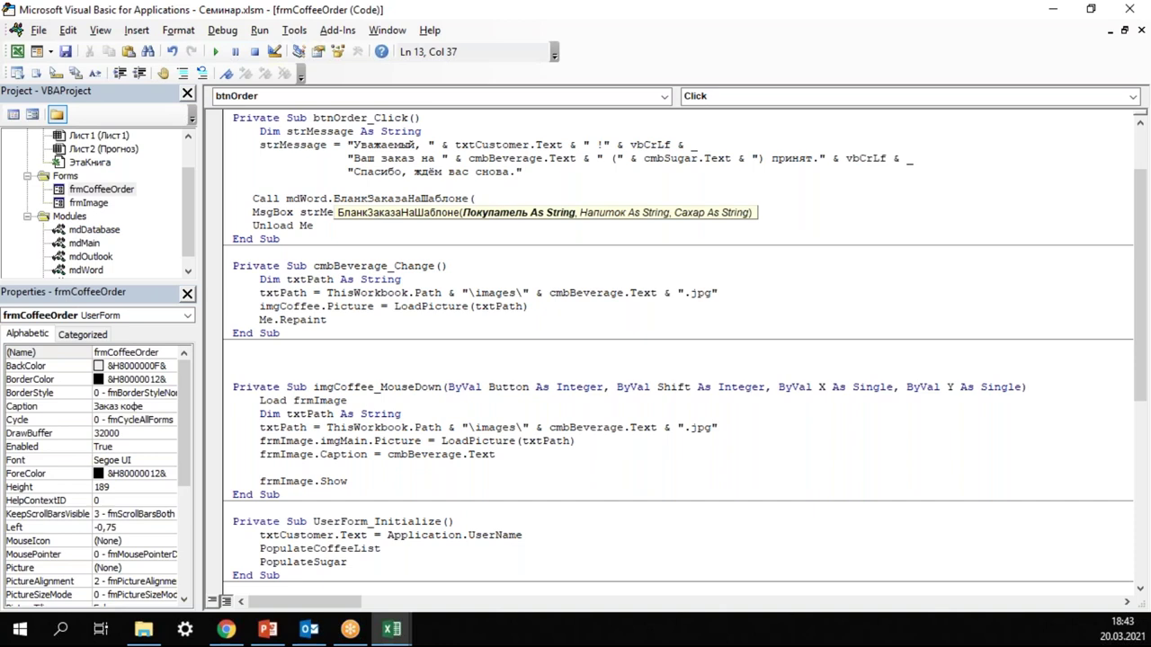
type("txtCustomer.")
key("BackSpace")
type(".Text,")
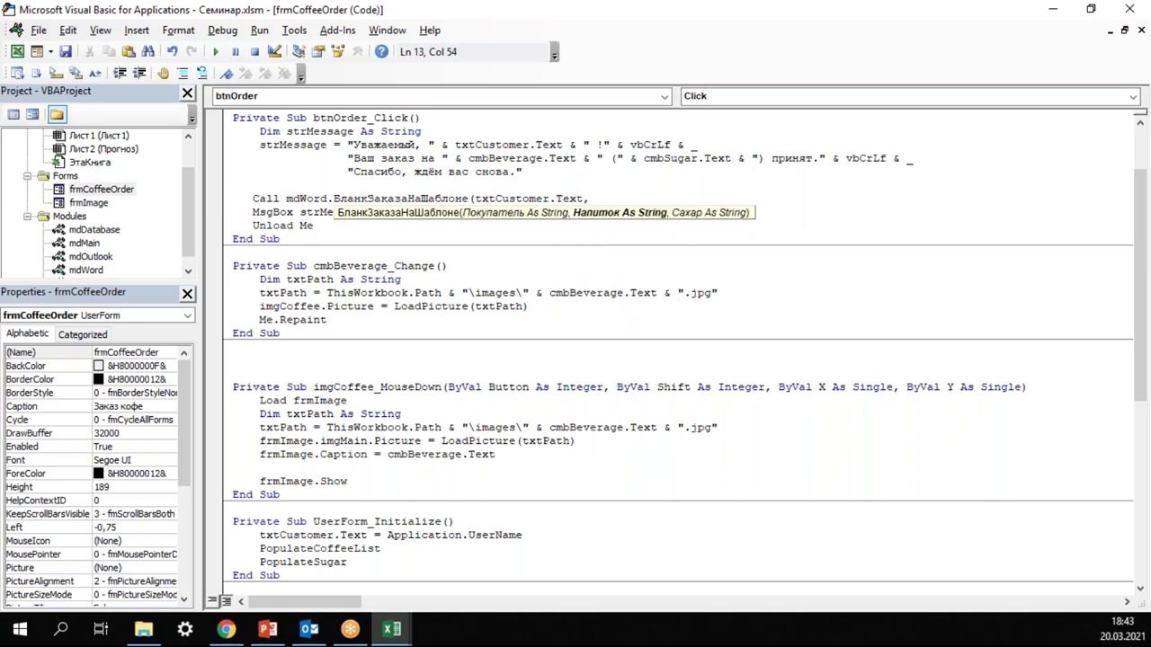
type("cmb")
key("ctrl+space")
key("Tab")
type(".tr")
key("BackSpace")
key("Down")
key("Down")
key("Down")
key("Tab")
type(",")
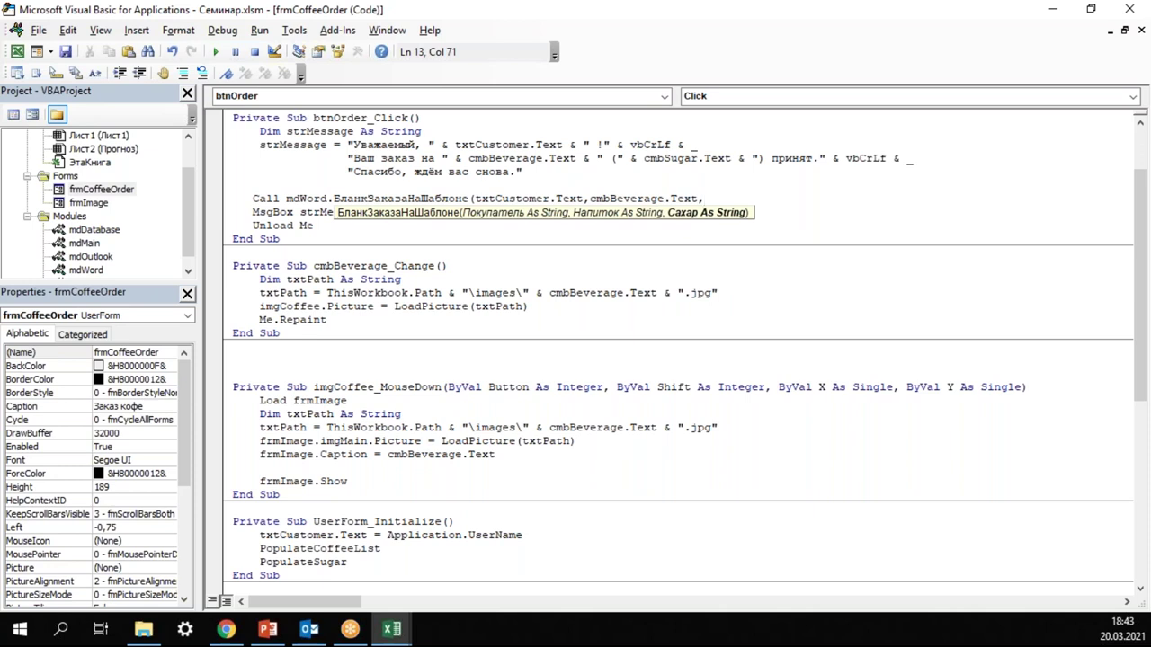
type("cmbsugar.Text)")
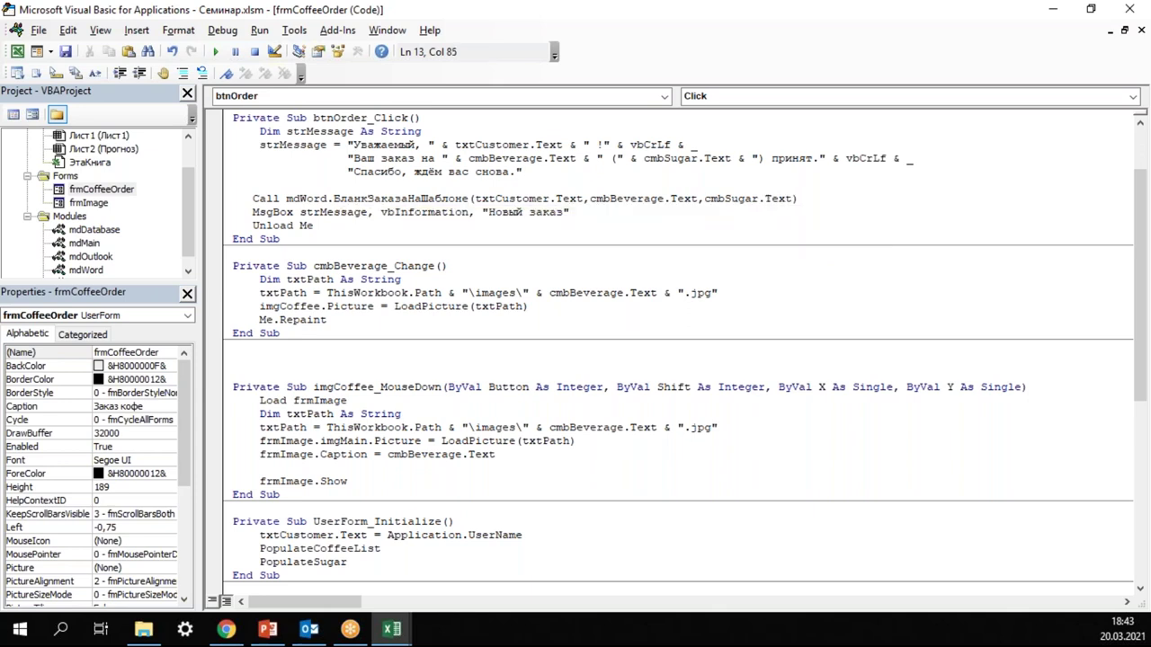
key("Up")
Finish the edited call line and launch the coffee order form.
left_click(394, 212)
left_click(395, 198)
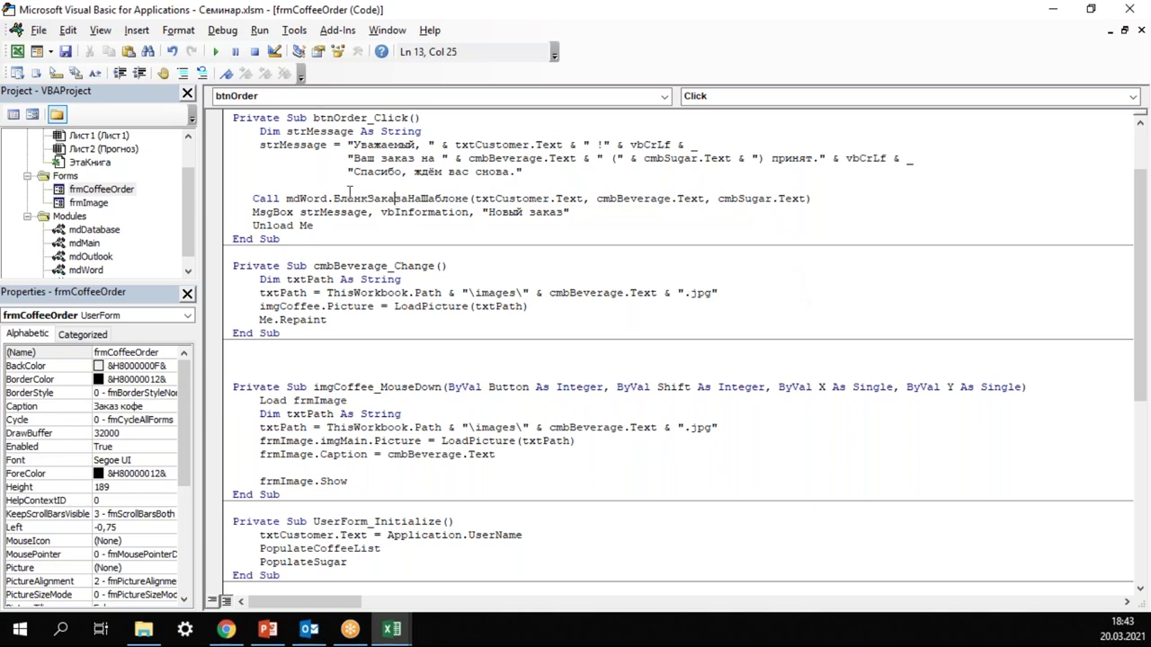
key("alt+F11")
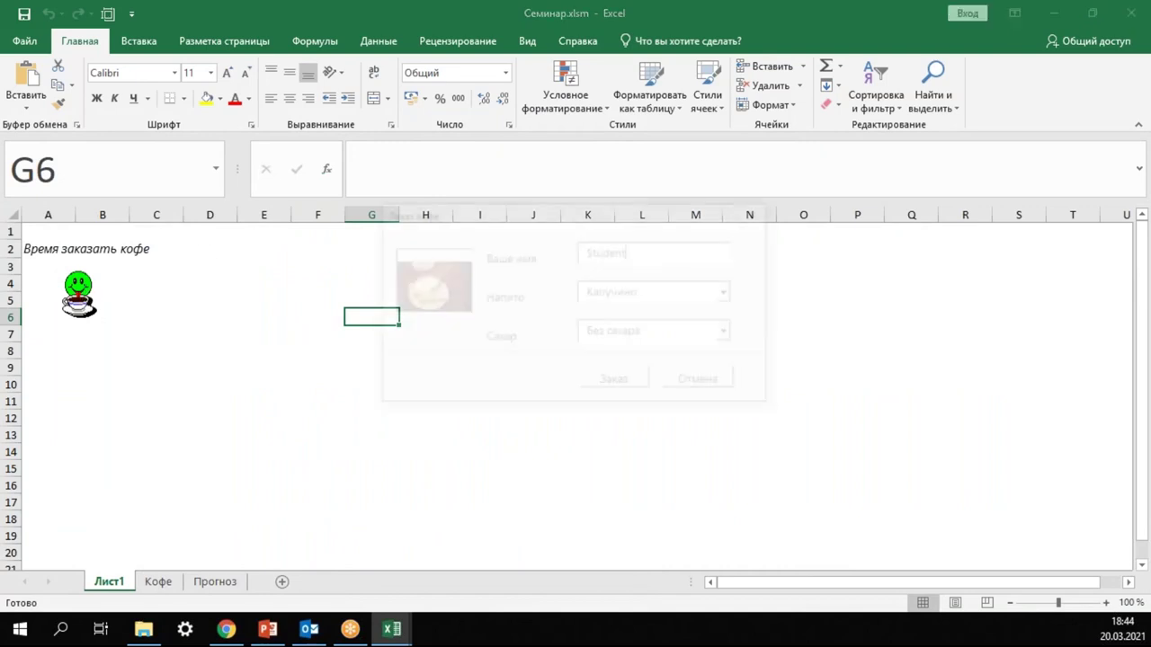
Submit a Капучино, Без сахара order from the Заказ кофе form and dismiss the confirmation.
left_click(87, 293)
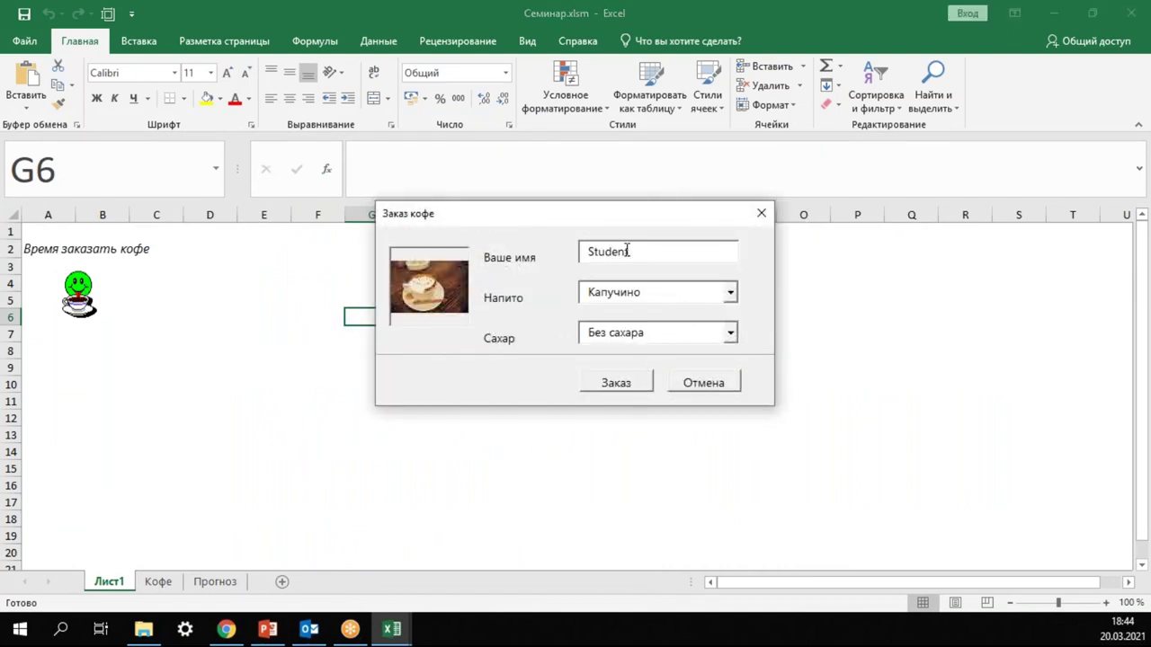
left_click(617, 383)
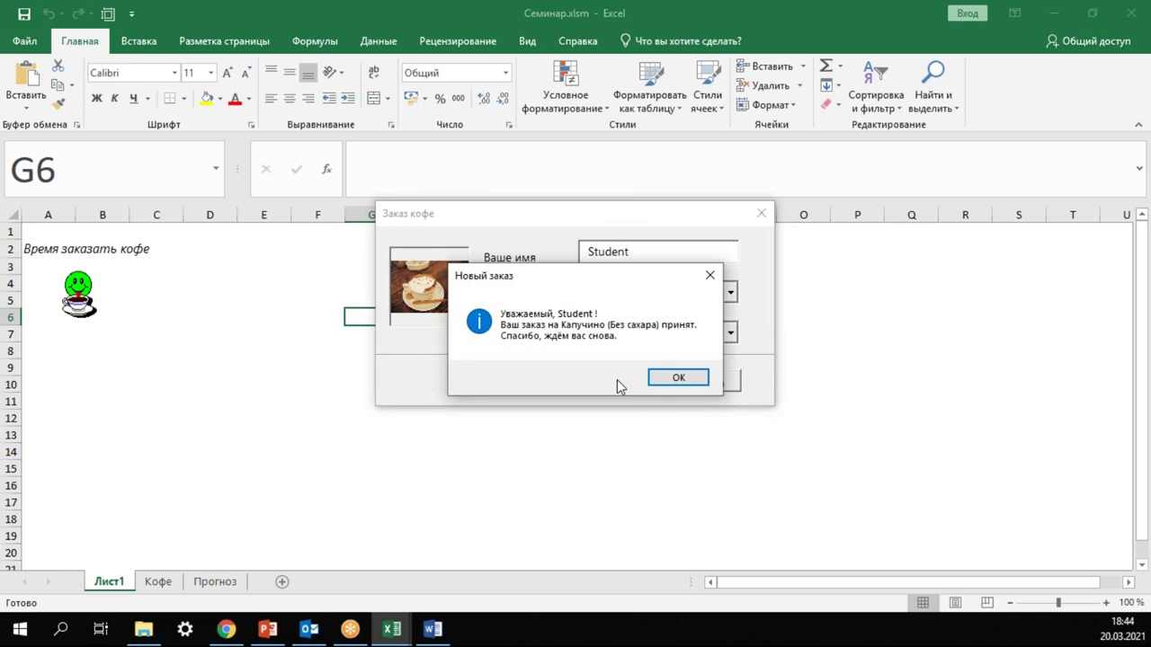
left_click(676, 378)
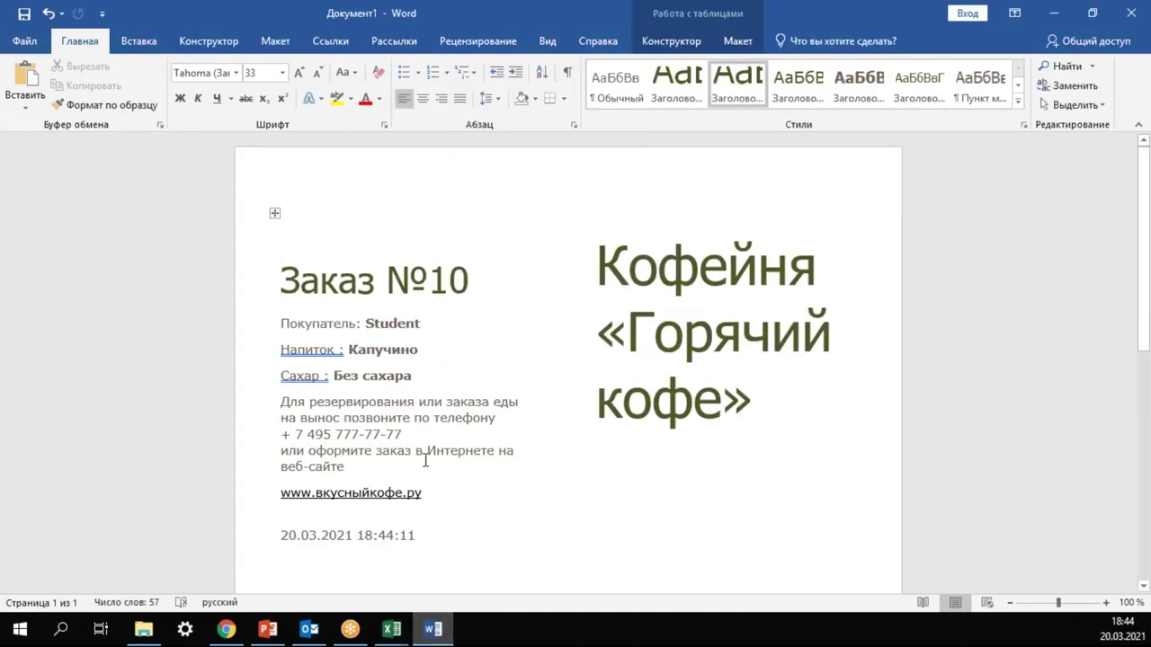
Inspect the Заказ №10 document's Сахар and body fields, then close it without saving.
left_click(358, 375)
left_click(456, 412)
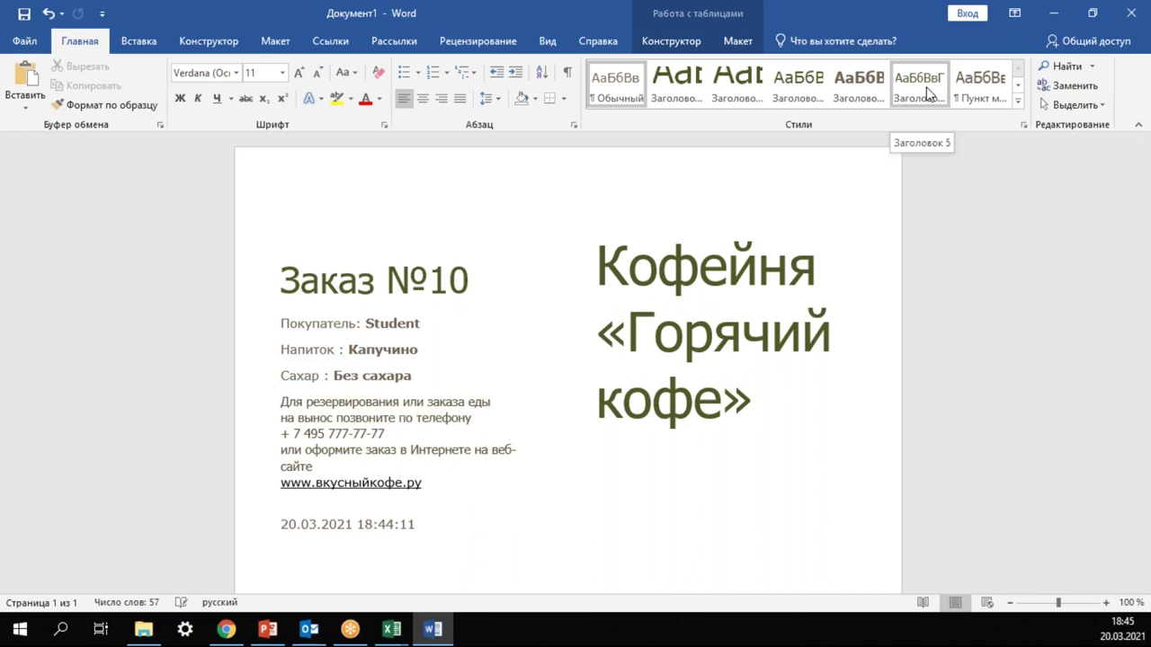
left_click(1131, 14)
left_click(577, 348)
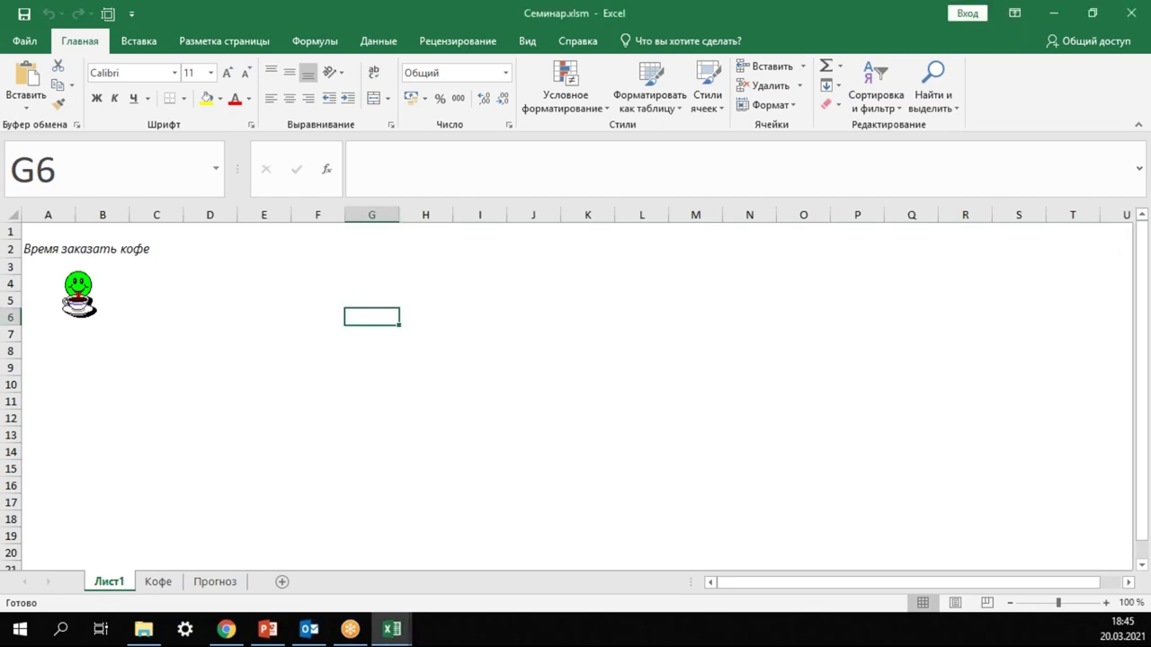
Select cell C9 on Лист1, then switch back to the VBA editor.
left_click(175, 363)
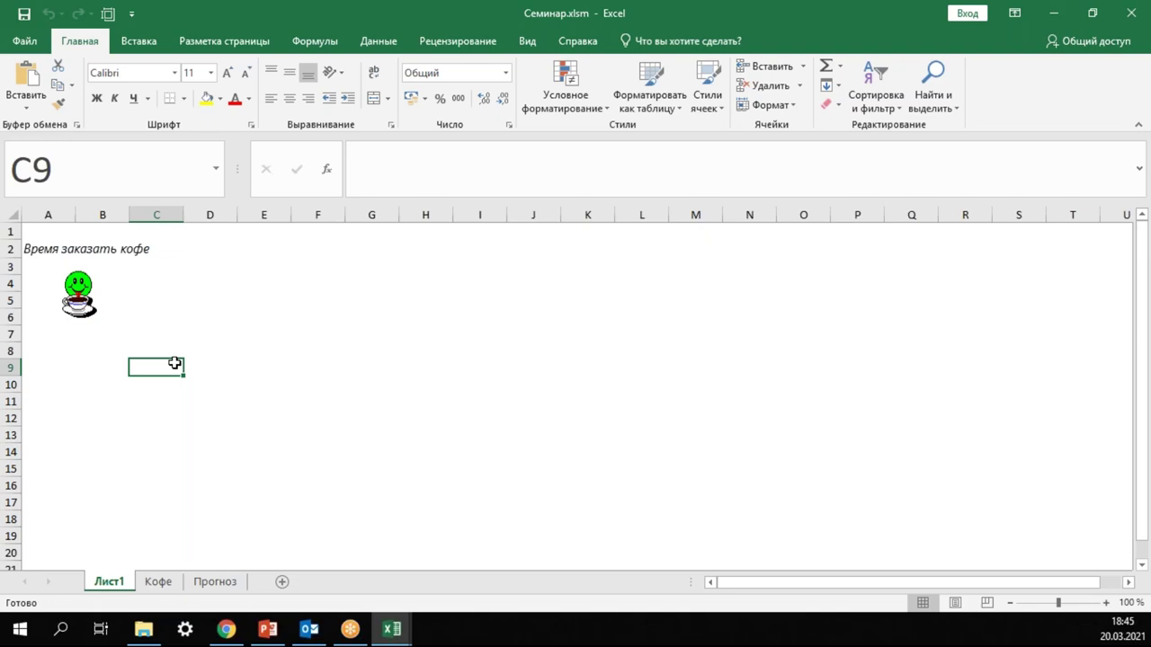
key("alt+F11")
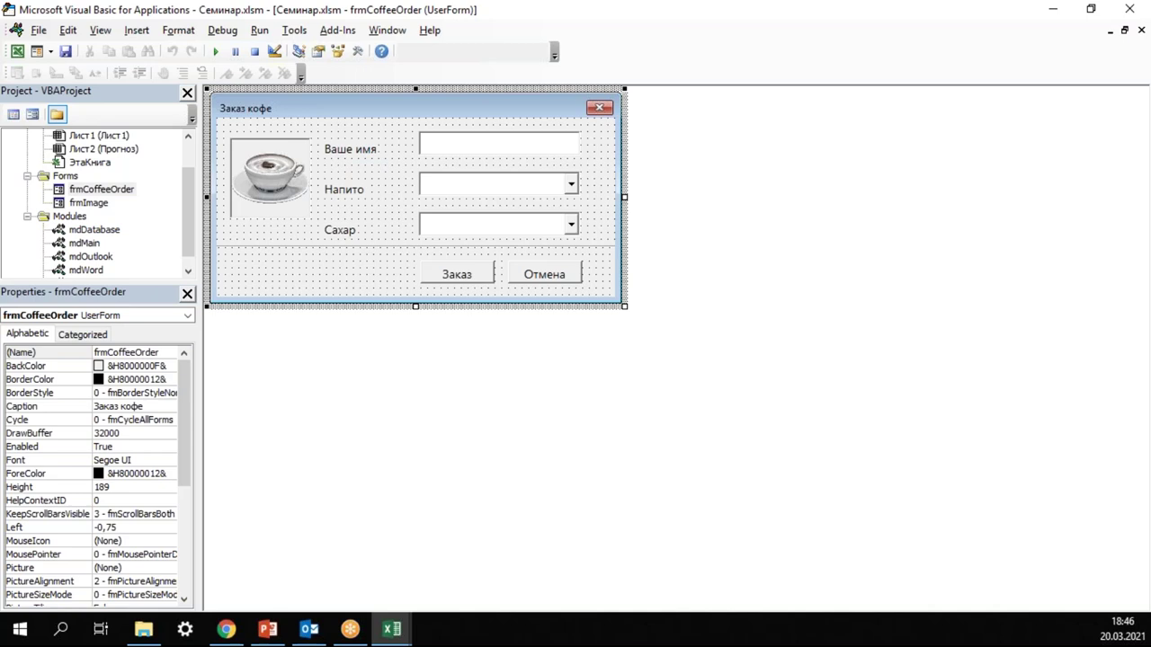
Open the VBA editor's Tools menu.
left_click(294, 33)
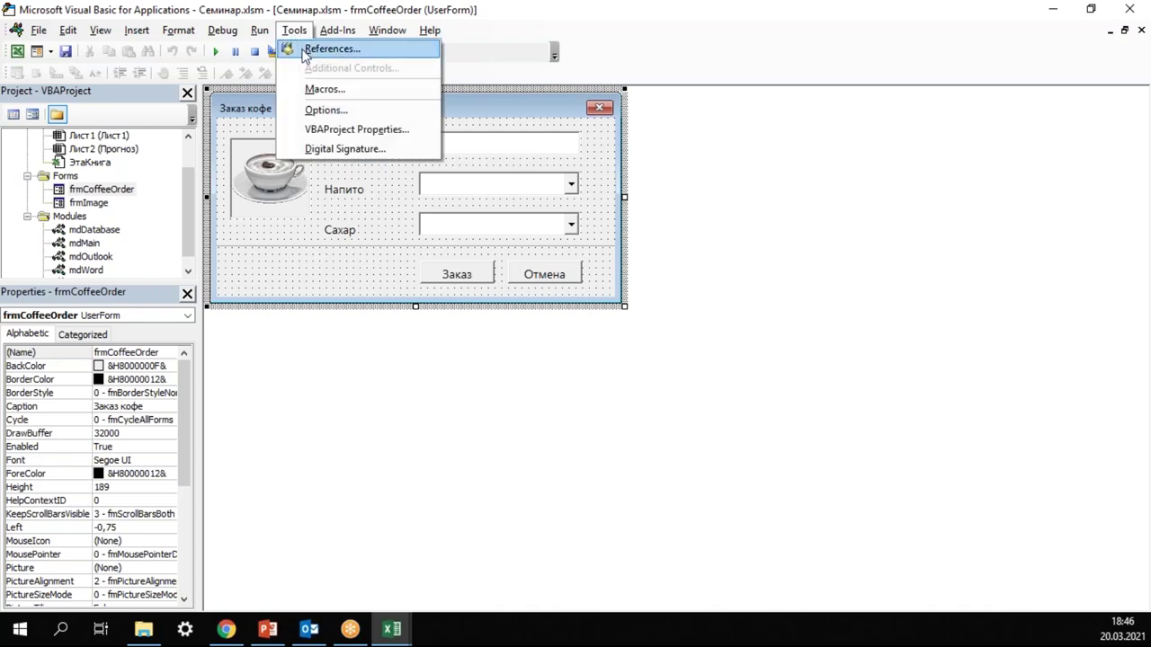
Add a reference to the Microsoft Outlook 16.0 Object Library in References.
left_click(301, 47)
left_click_drag(633, 184, 632, 226)
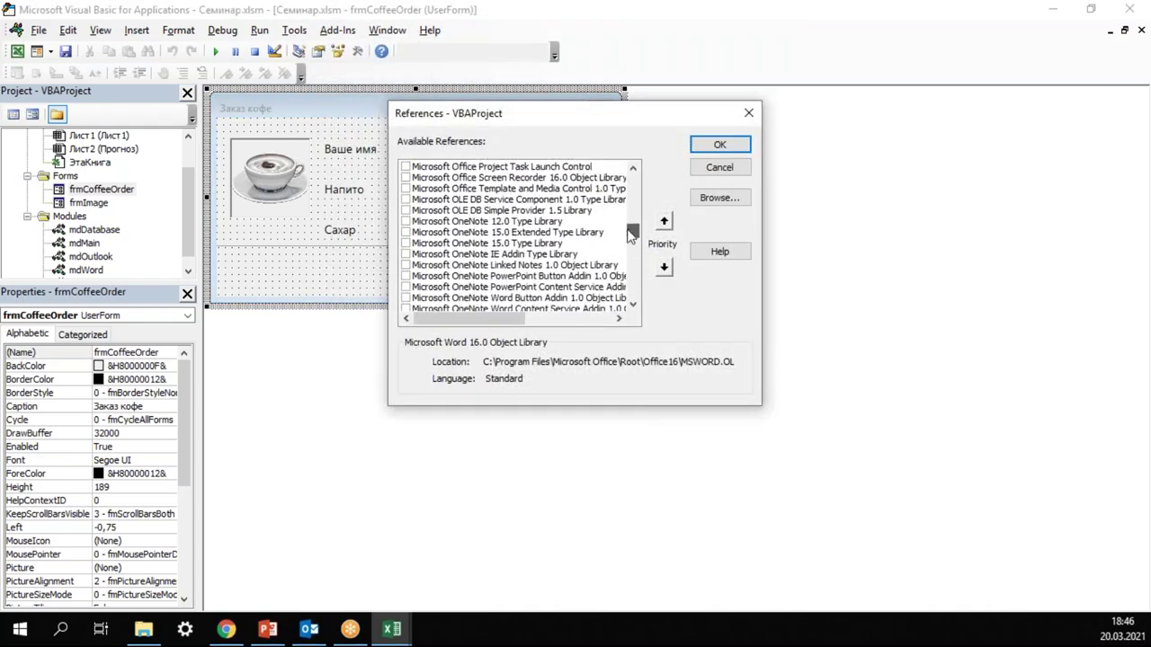
scroll(562, 259, "down", 1)
scroll(562, 258, "down", 3)
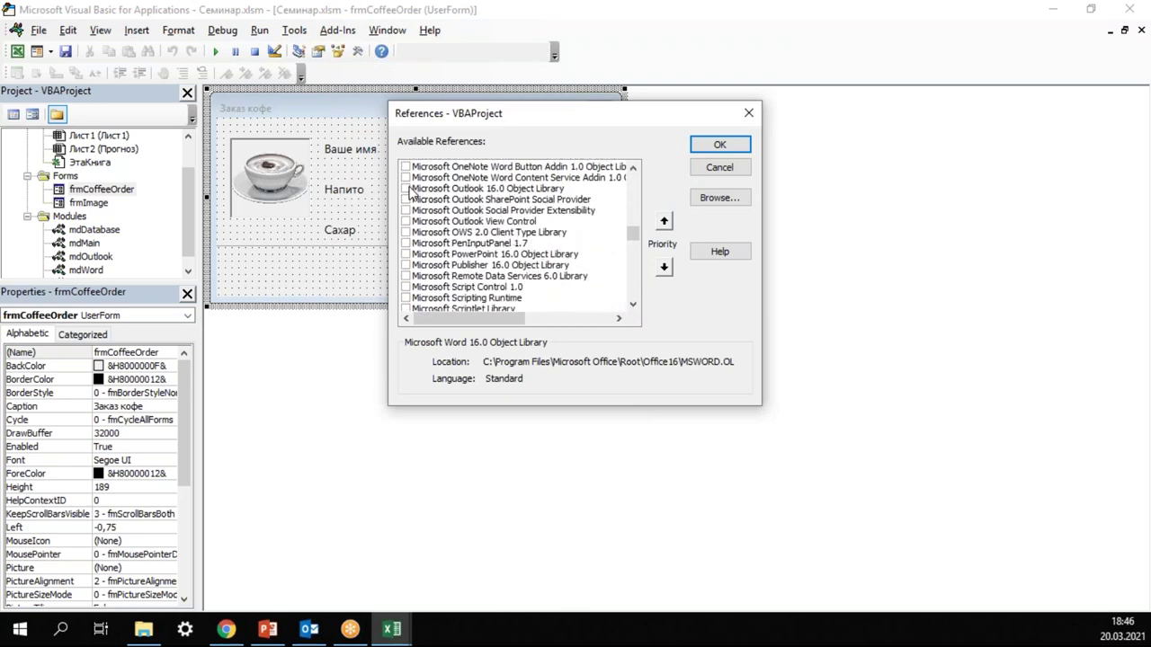
left_click(405, 189)
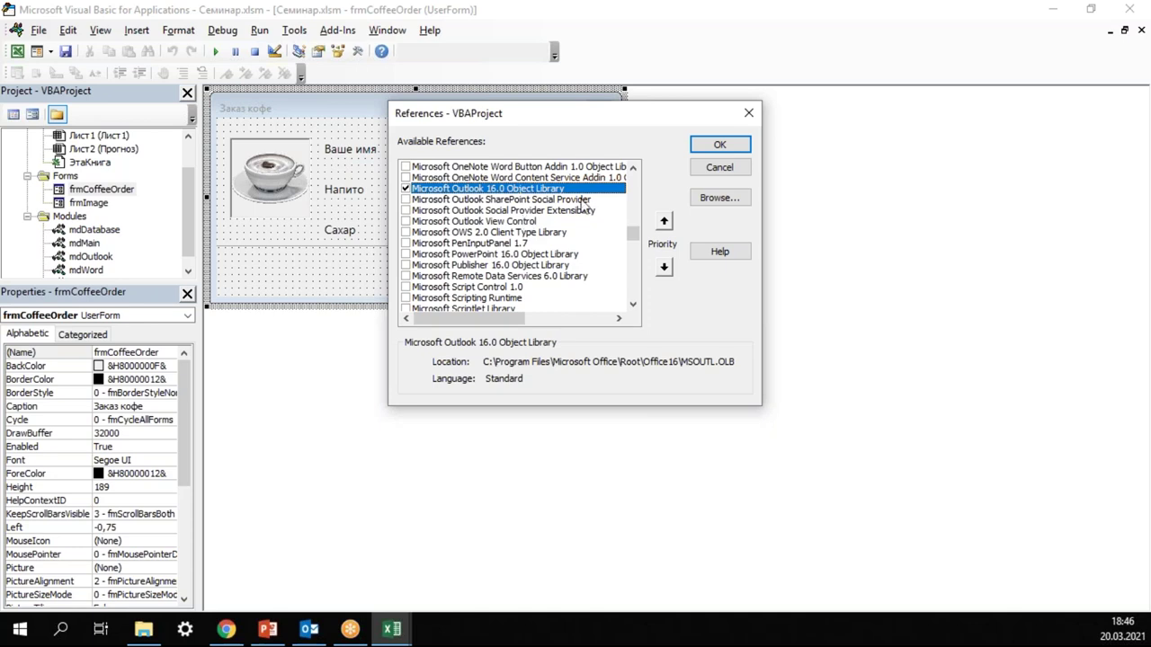
left_click(720, 147)
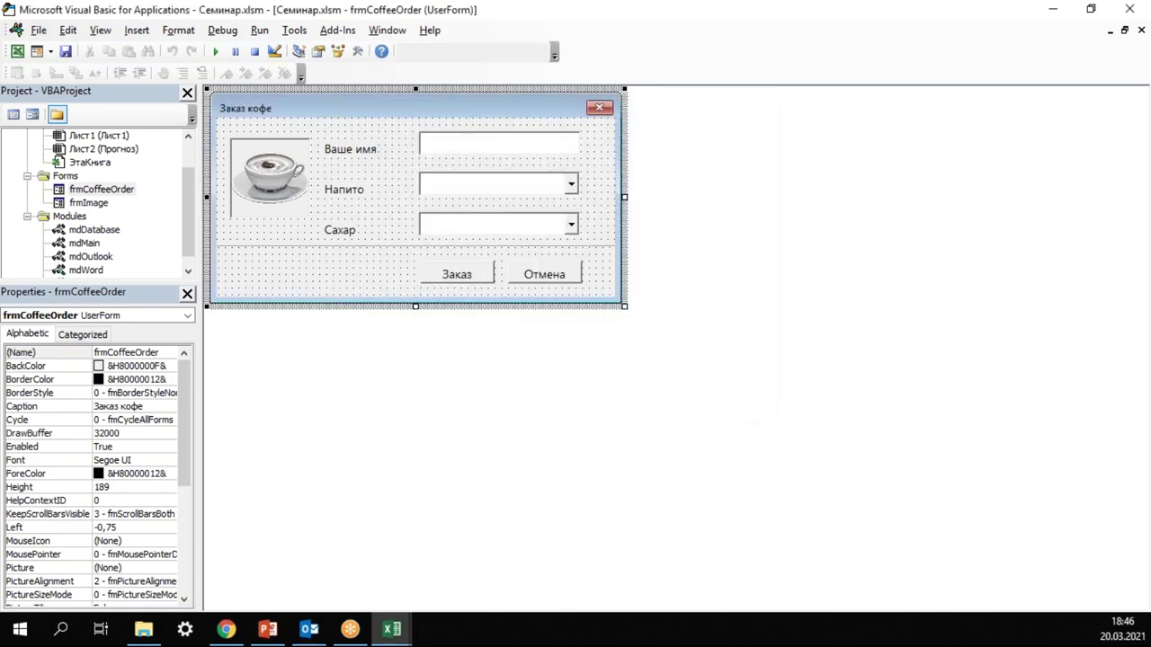
double_click(90, 258)
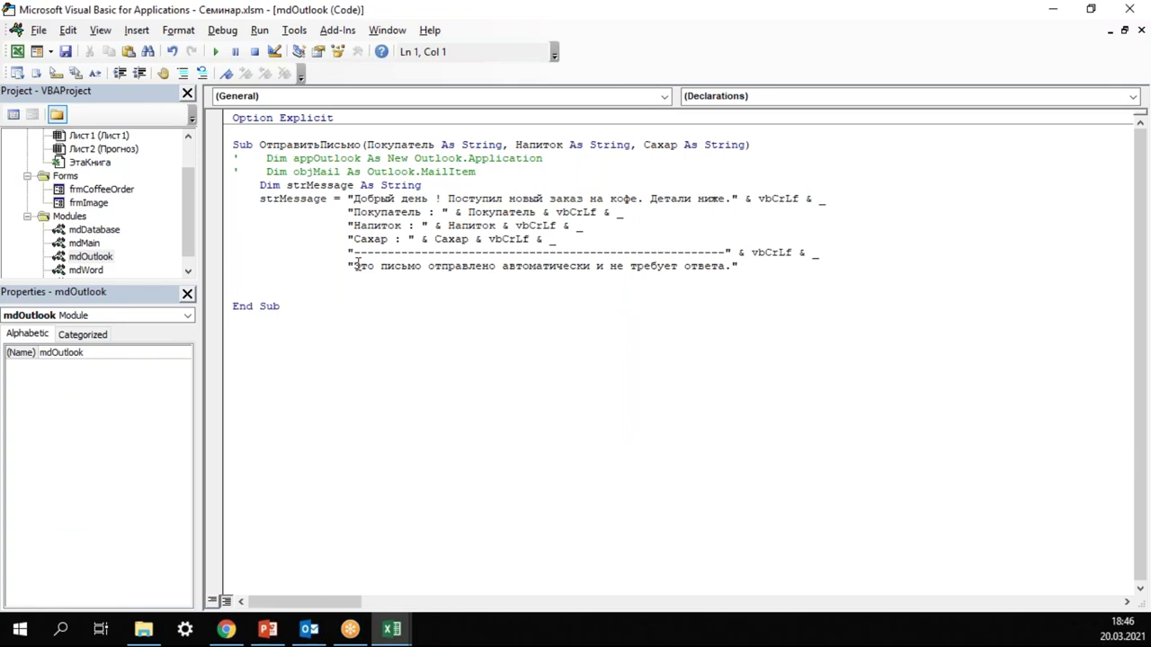
Uncomment the two Outlook Dim declarations in ОтправитьПисьмо.
left_click(488, 171)
left_click_drag(268, 168, 233, 158)
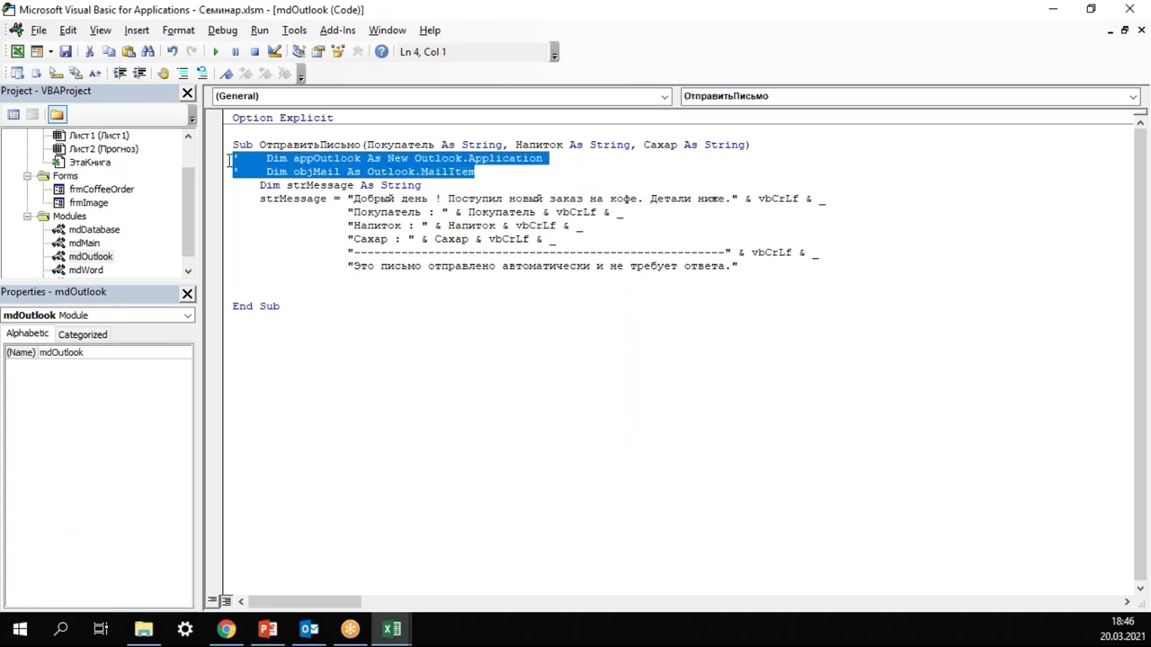
left_click(202, 73)
Add 'Set objMail = appOutlook.CreateItem(olMailItem)' above End Sub and begin 'With objMail'.
left_click(263, 275)
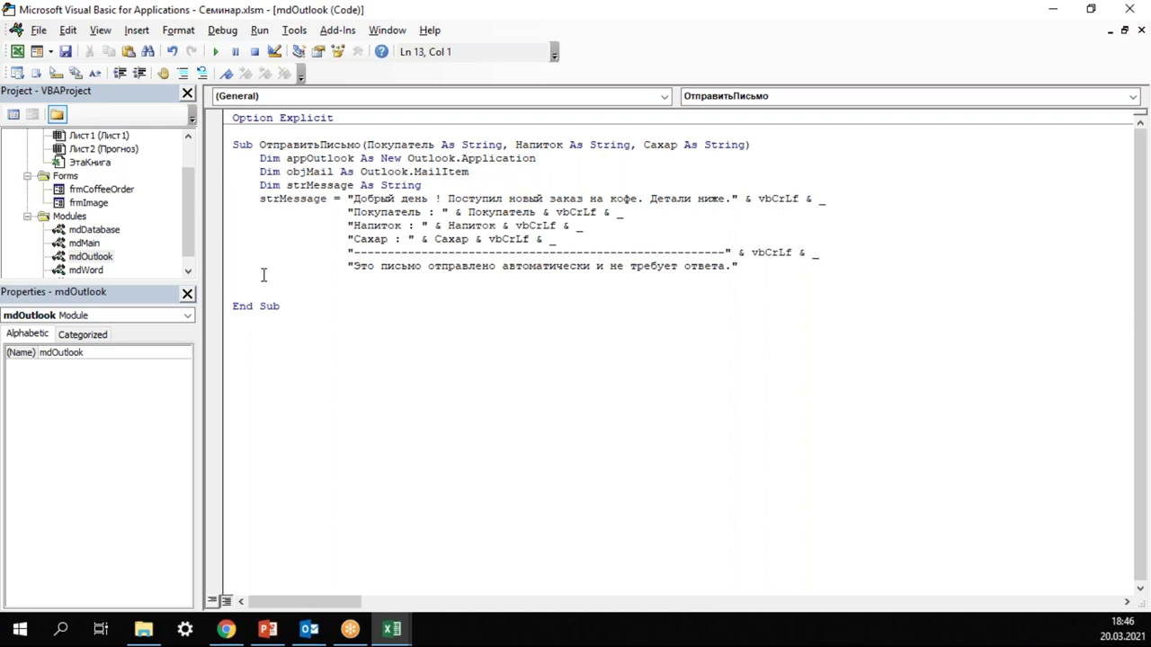
key("Return")
type("set ")
type("obk")
key("BackSpace")
type("jMail = ")
type("app")
key("ctrl+space")
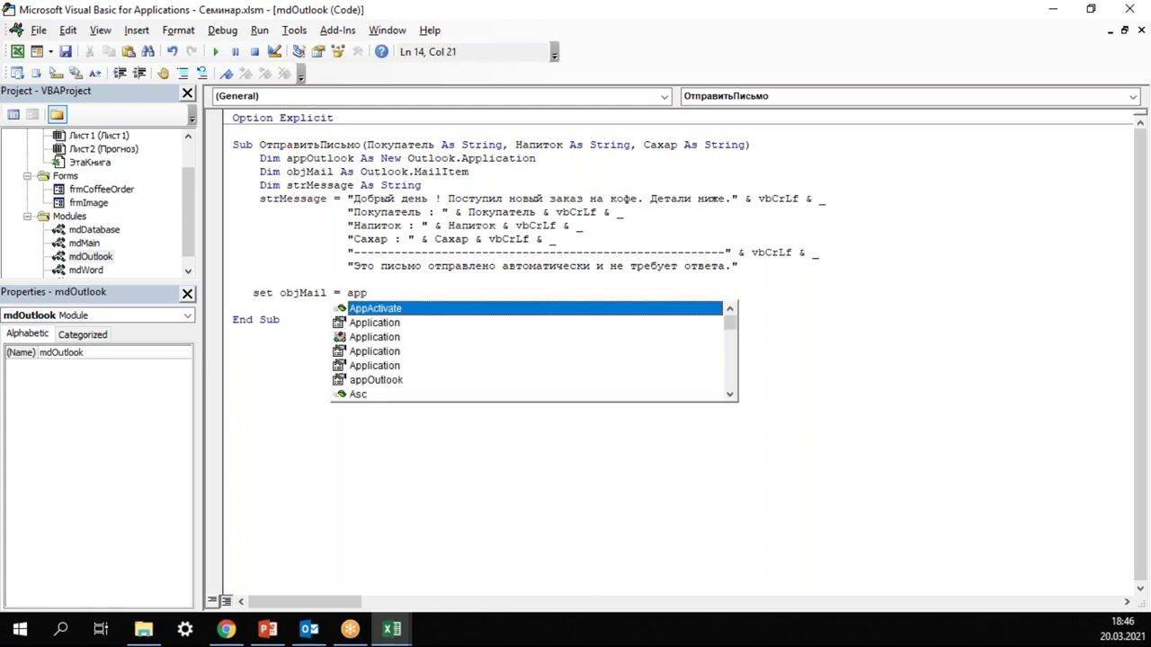
type("o.")
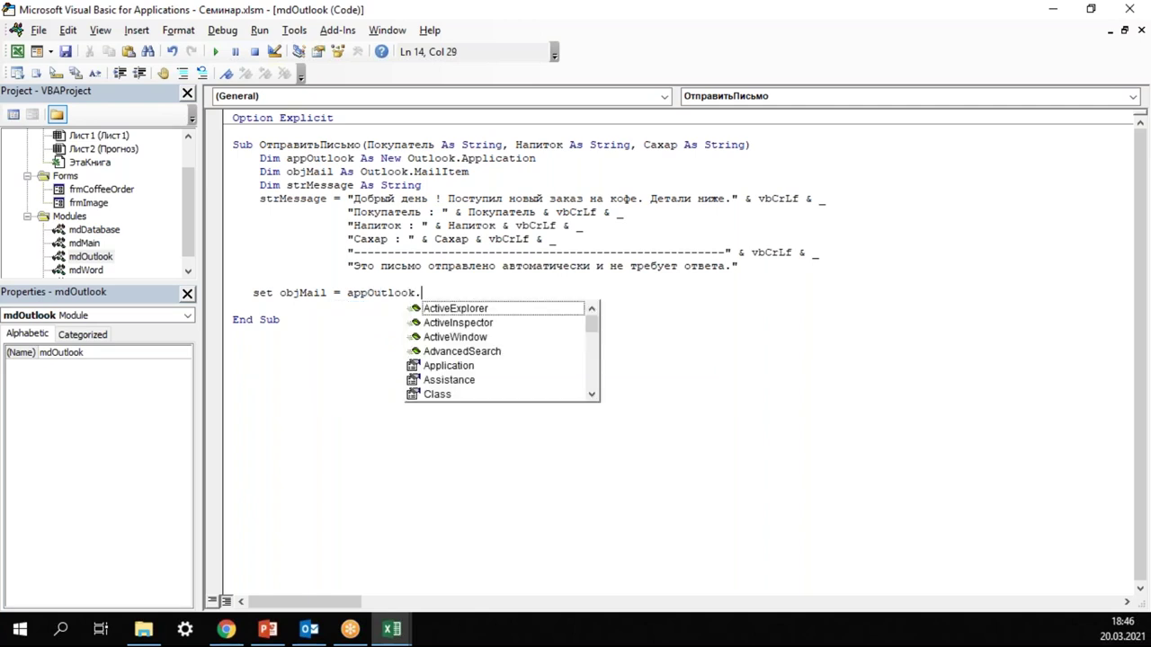
type("cr")
key("Tab")
type("(")
key("Down")
key("Down")
key("Down")
key("Down")
key("Tab")
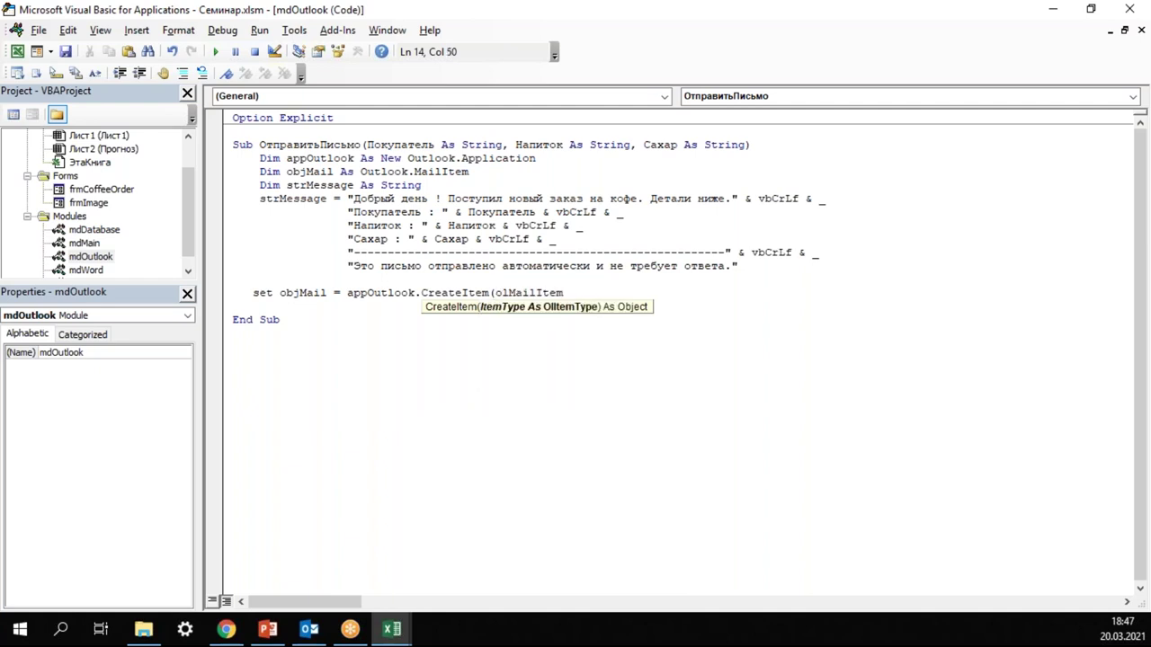
type(")")
key("Return")
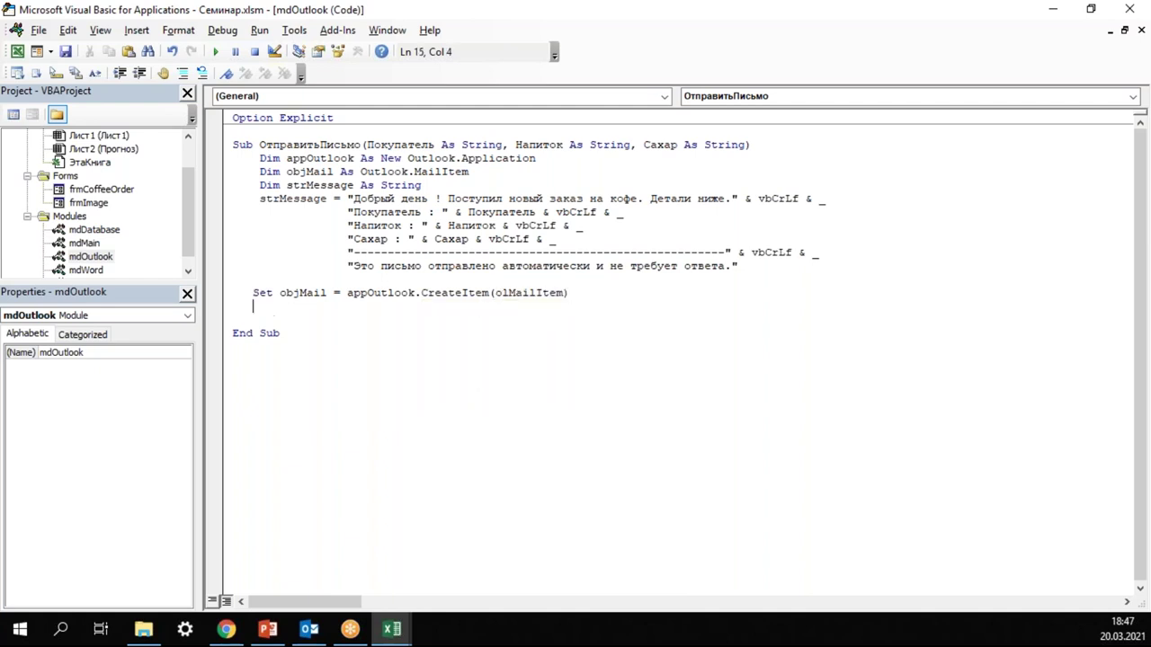
type("with objMail")
Close the block with End With and set .To to the recipient's e-mail address.
key("Return")
type("end with")
key("Up")
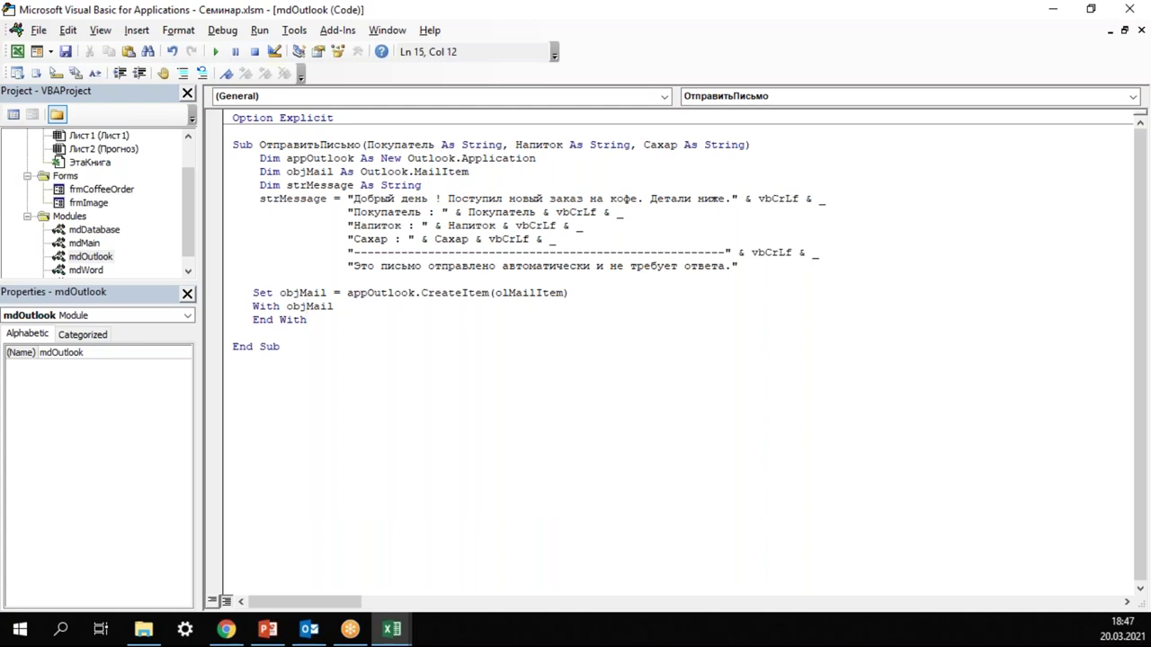
key("End")
key("Return")
key("Tab")
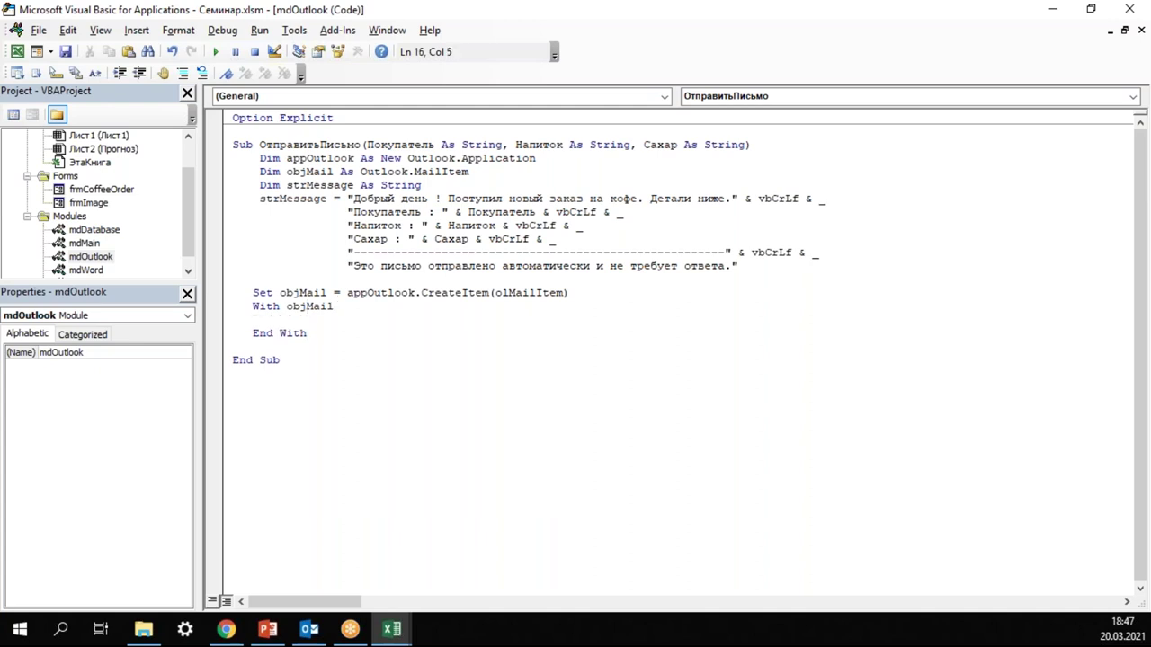
type(".to")
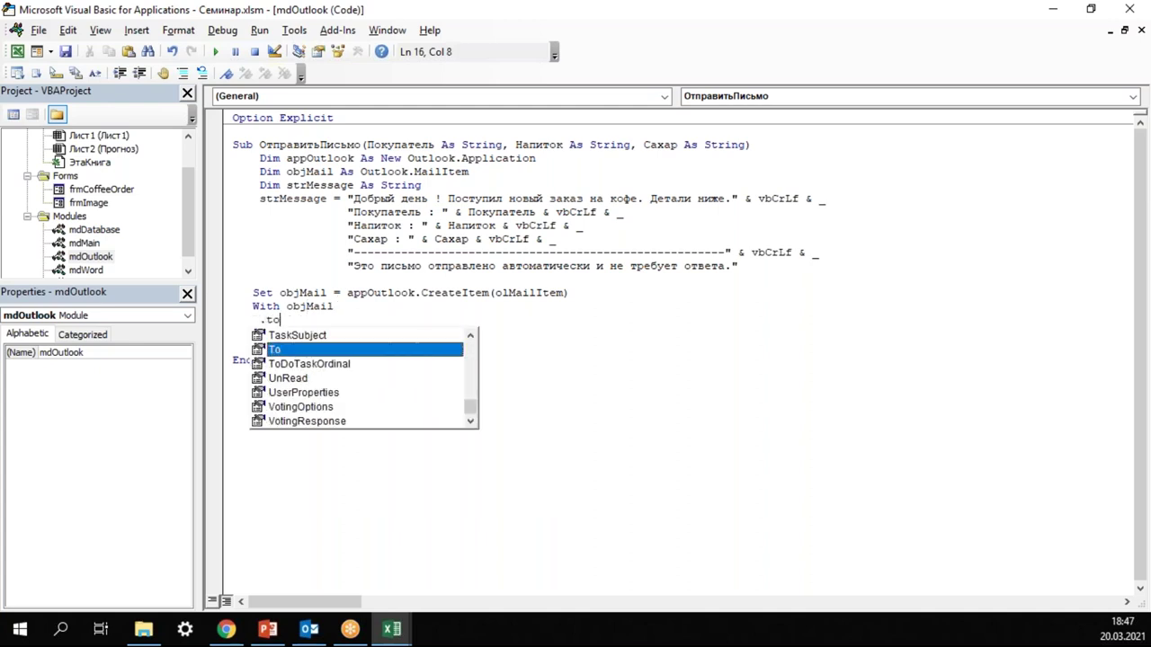
key("Tab")
key("Return")
key("Up")
key("End")
key("Left")
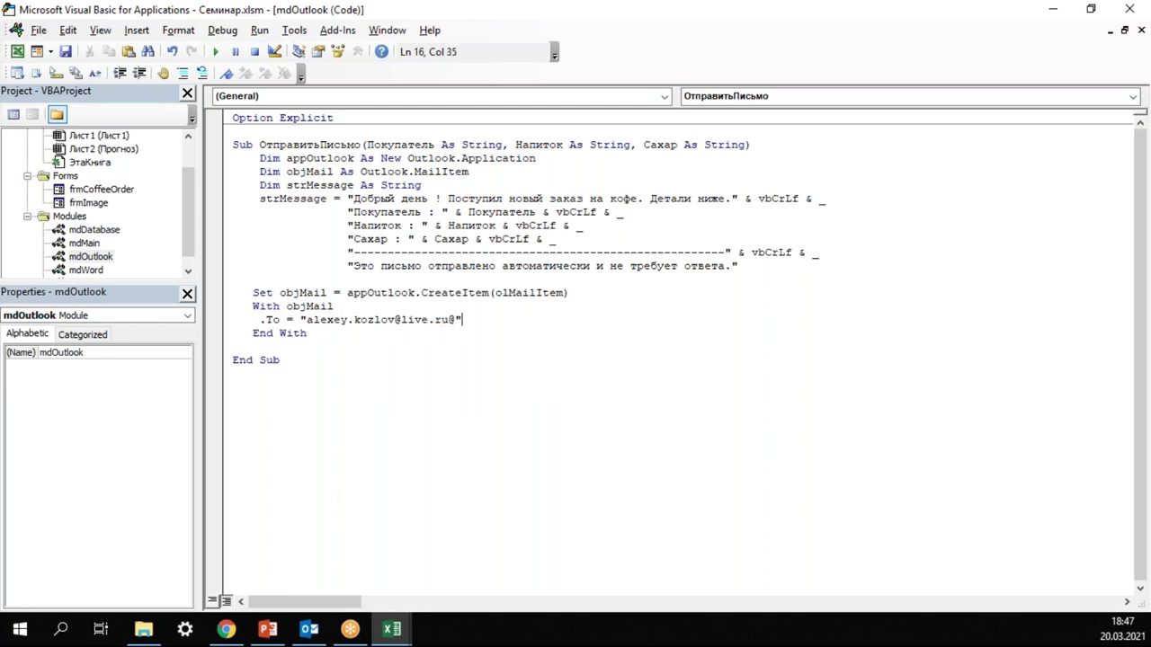
key("BackSpace")
key("Down")
key("Tab")
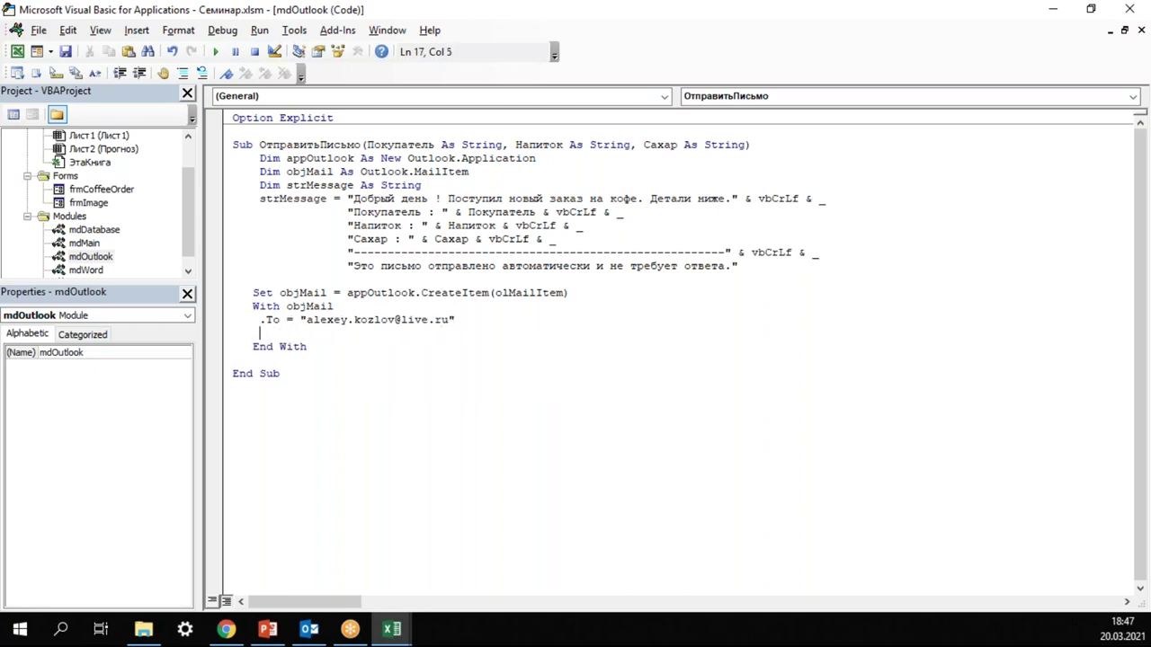
Set .Subject to "Новый заказ на кофе" inside the With block.
type(".")
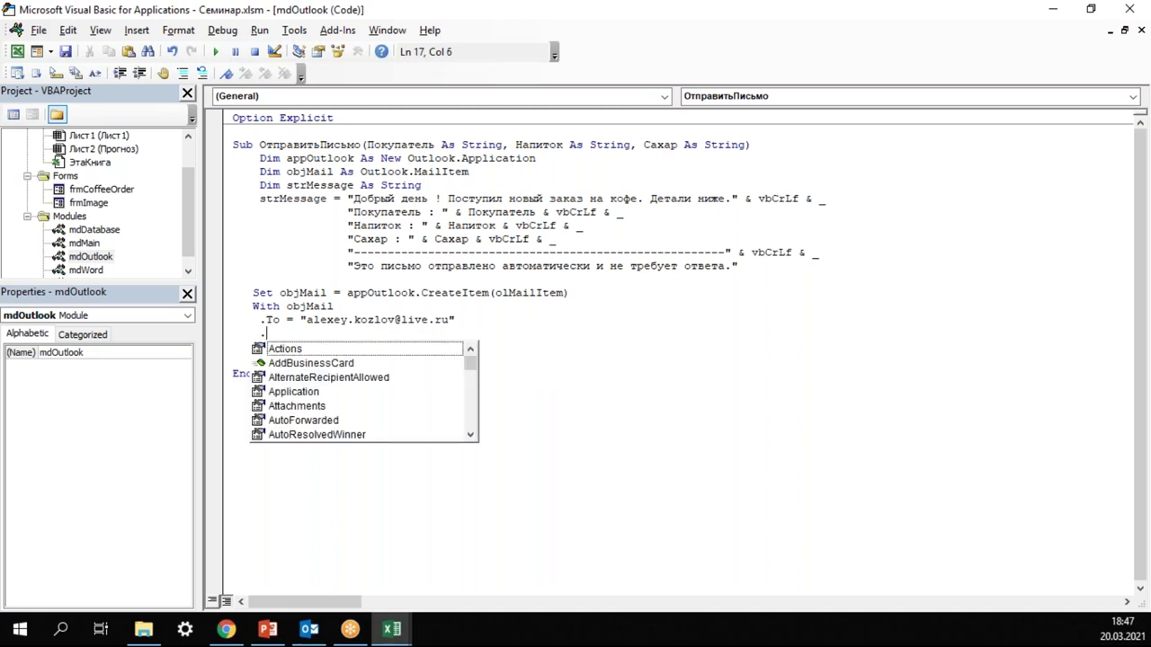
type("su")
key("Tab")
type("= \"Новый\"")
key("Left")
type("Новый заказ на кофе")
key("End")
key("Return")
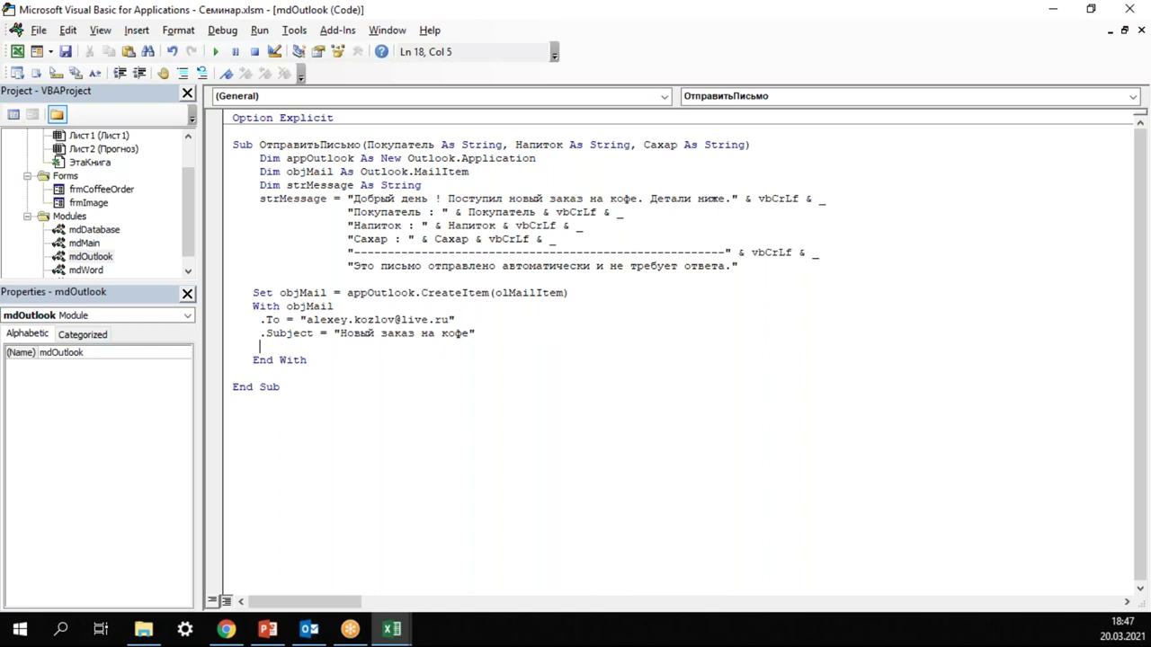
Set .Body = strMessage and add the .Send call.
type(".bo")
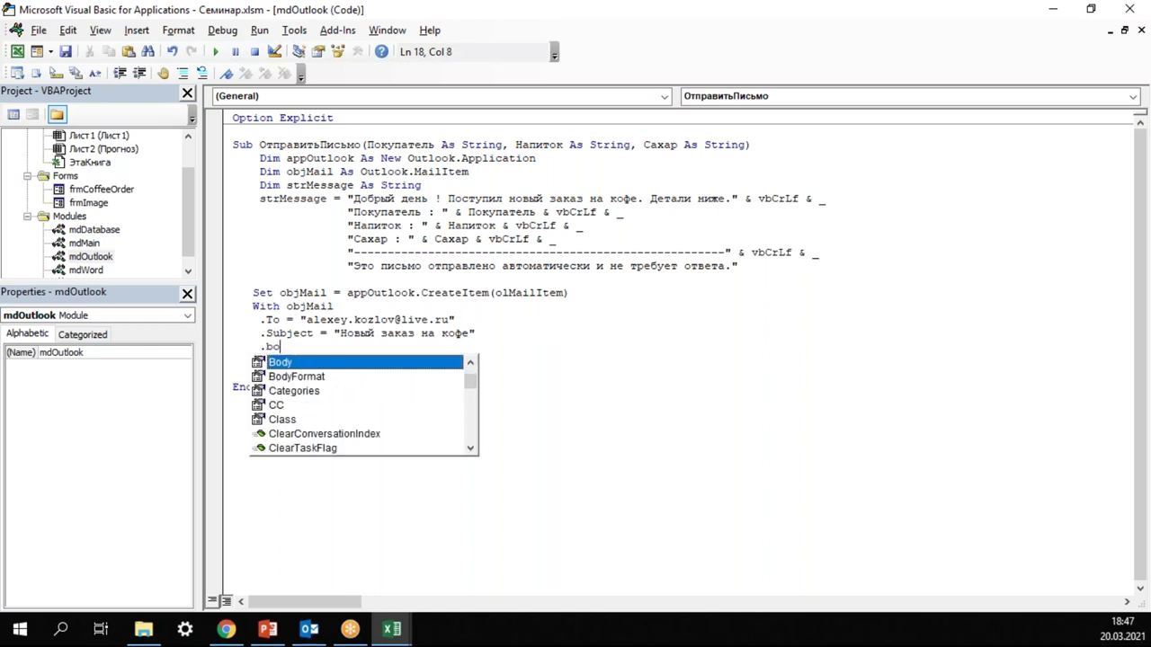
key("Tab")
type("= ")
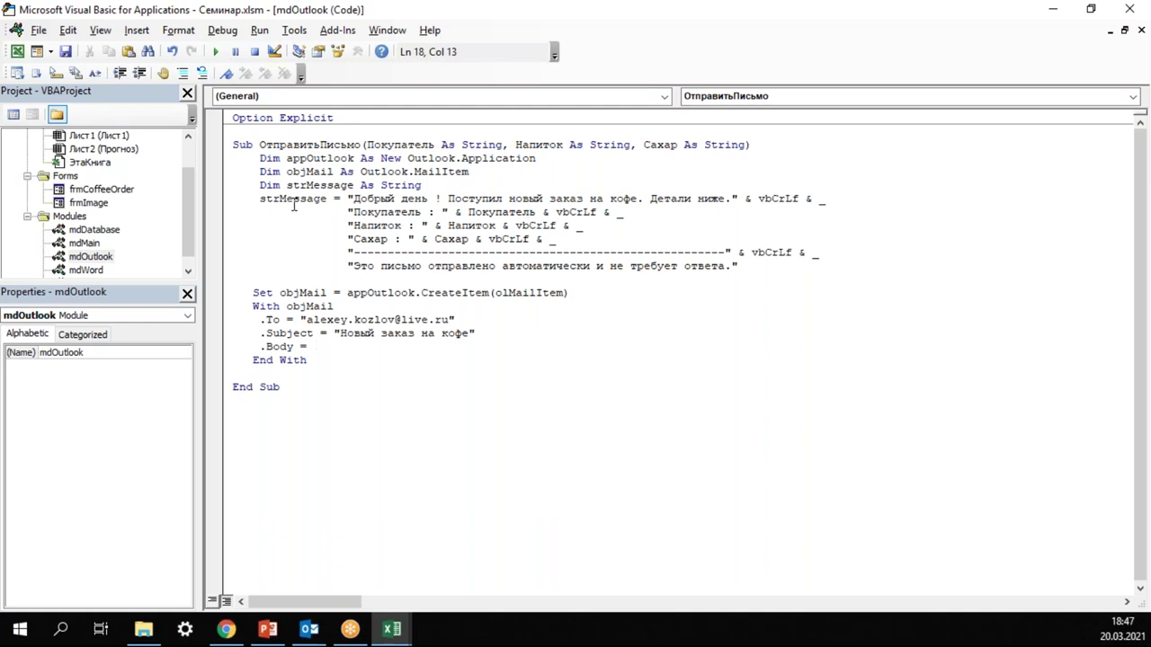
type("strMessage")
key("Return")
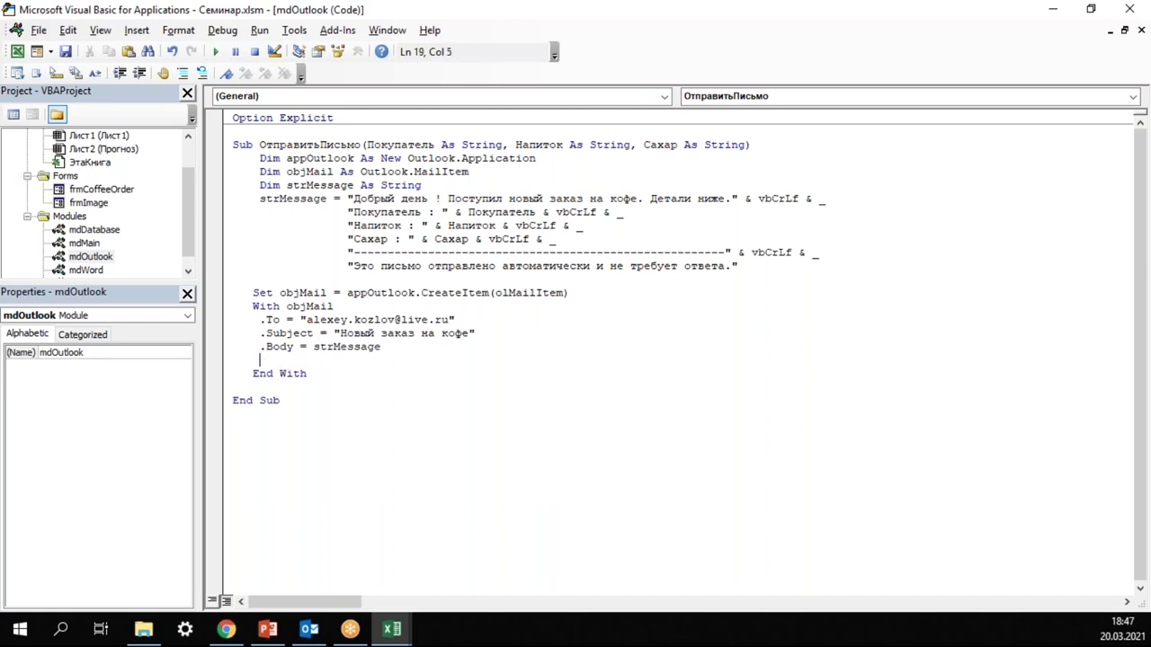
type(".Se")
key("Tab")
left_click(333, 253)
In frmCoffeeOrder's code, comment out the Call mdWord line and start Call mdOutlook.ОтправитьПисьмо( below it.
right_click(114, 192)
left_click(153, 196)
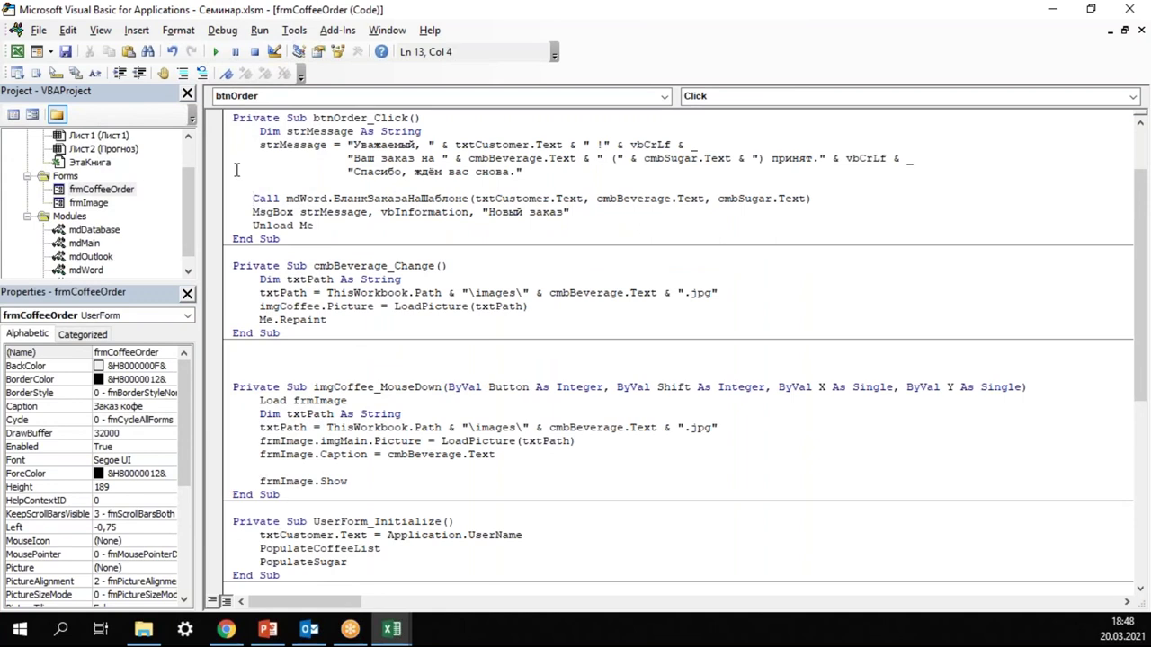
type("'")
key("End")
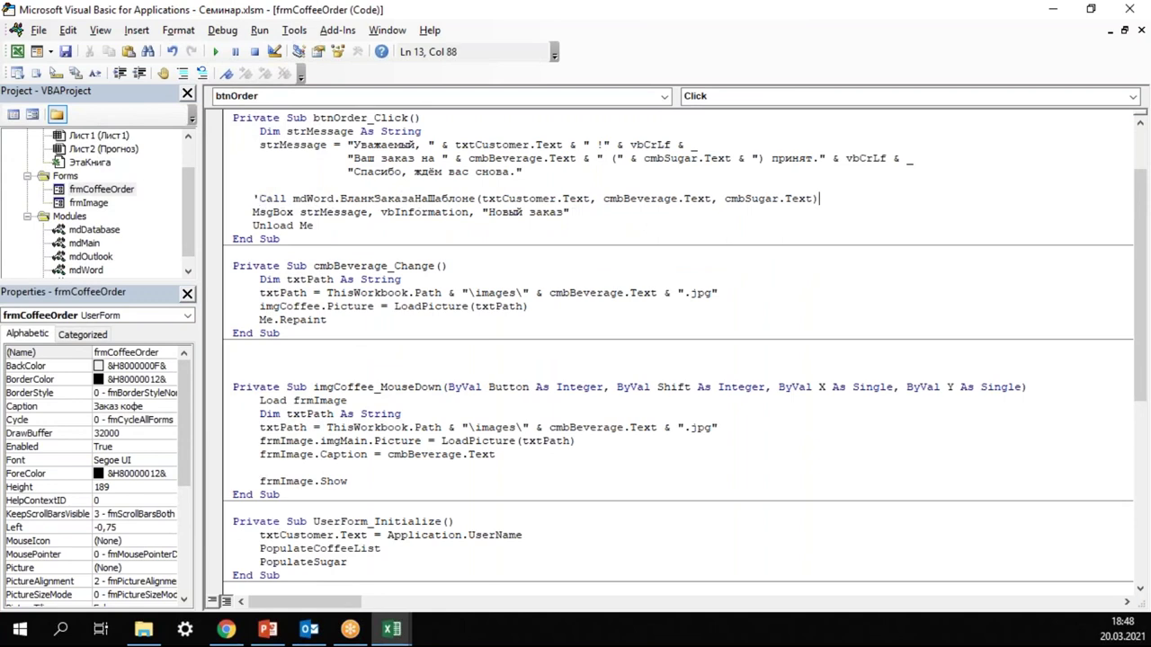
key("Return")
type("call mdOutlook")
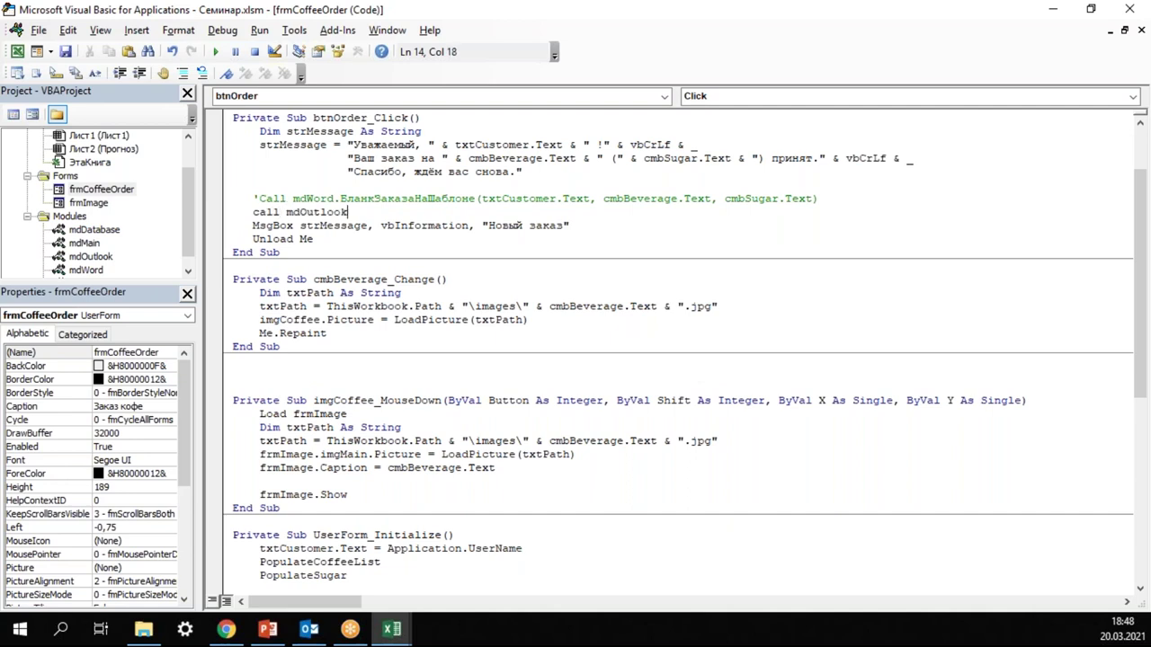
type(".")
key("Tab")
type("(")
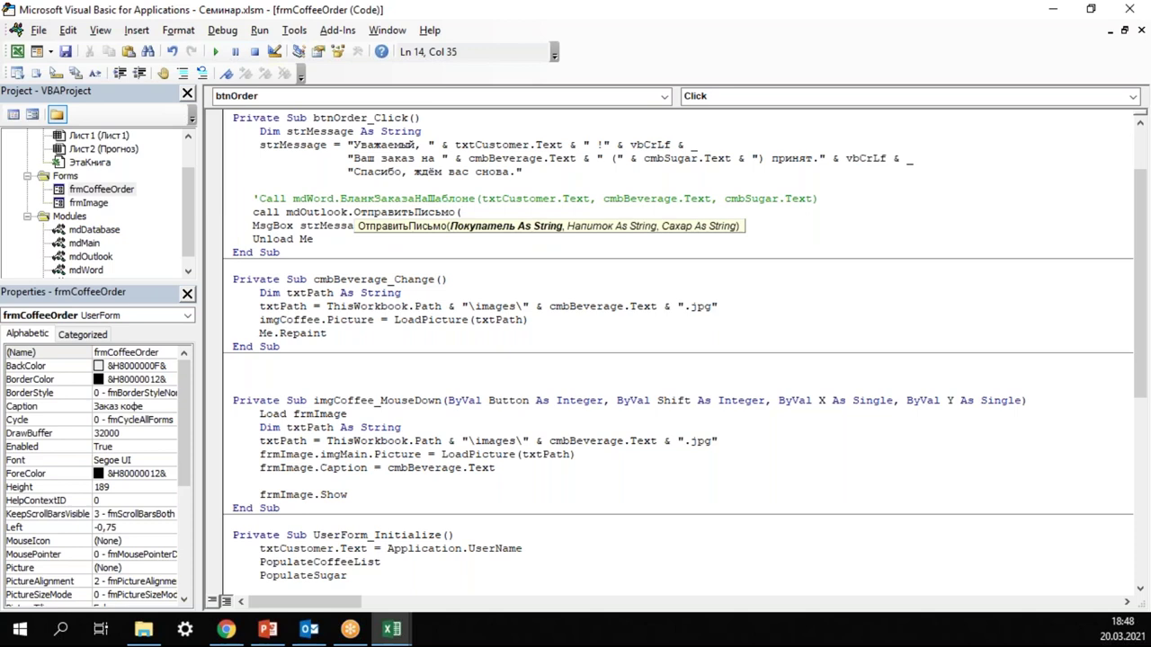
Copy the customer, beverage and sugar arguments from the Word call into the new Outlook call.
left_click(487, 199)
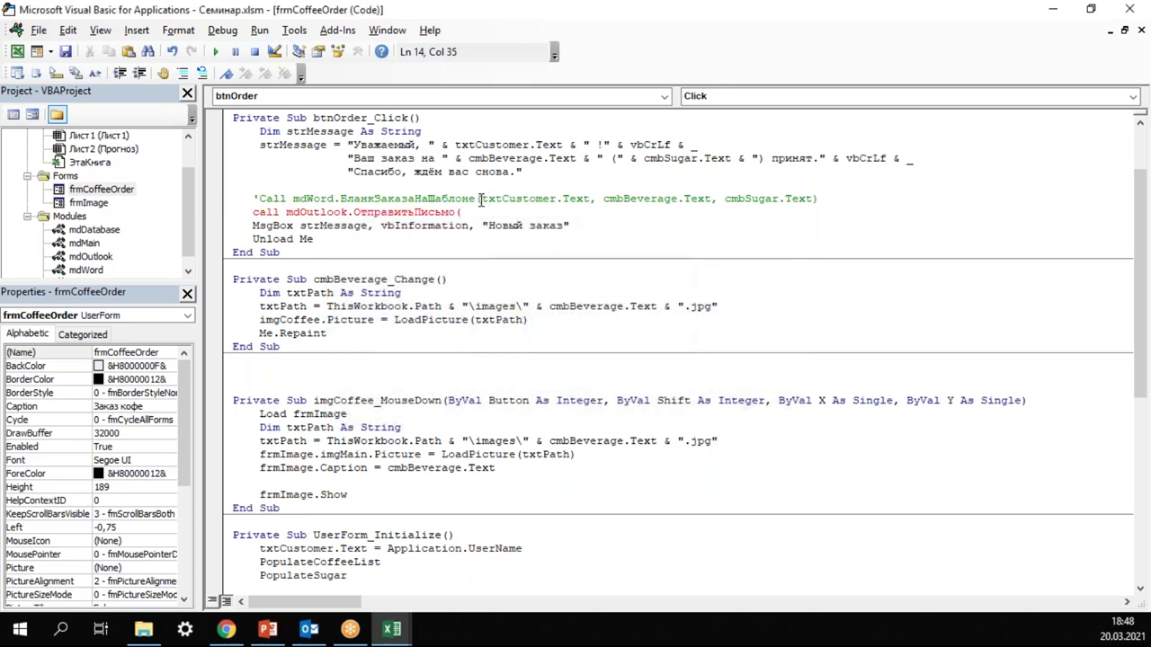
left_click_drag(481, 198, 818, 198)
key("ctrl+c")
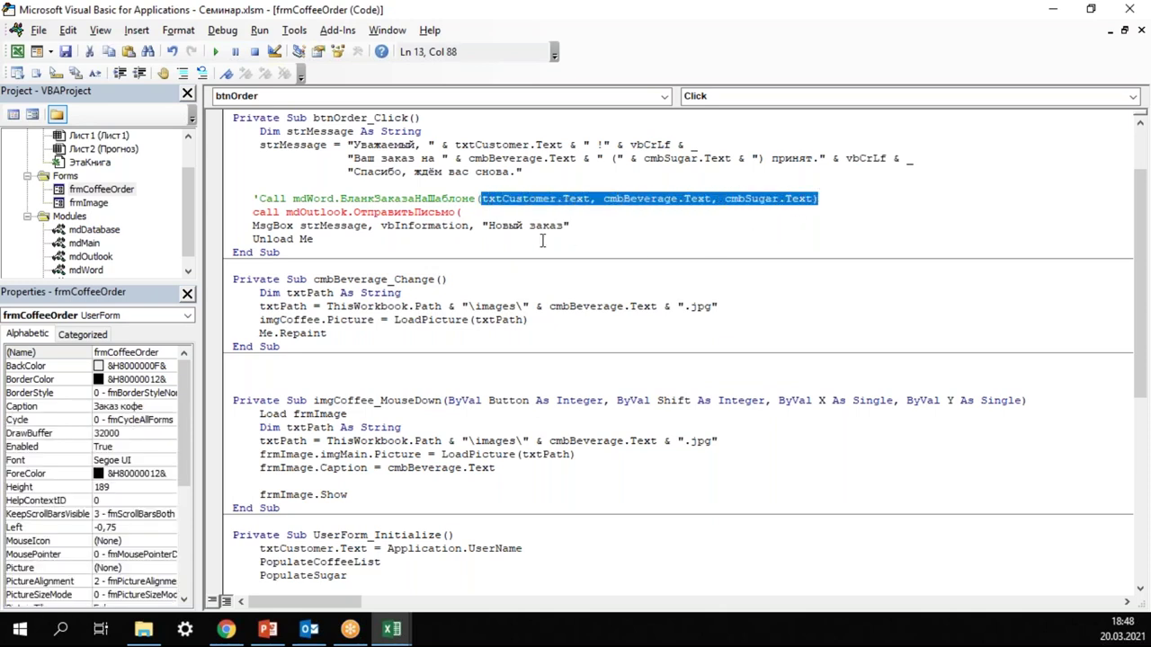
left_click(490, 214)
key("ctrl+v")
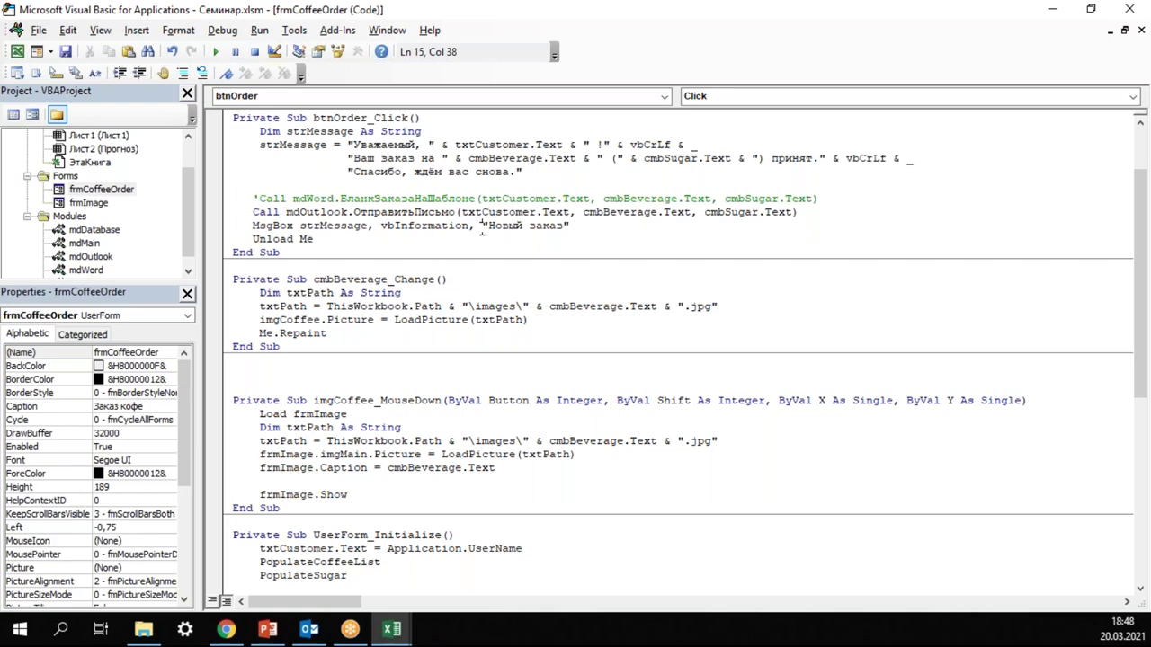
left_click(421, 213)
Look at the mdOutlook module code, then return to the workbook sheet.
key("shift+F2")
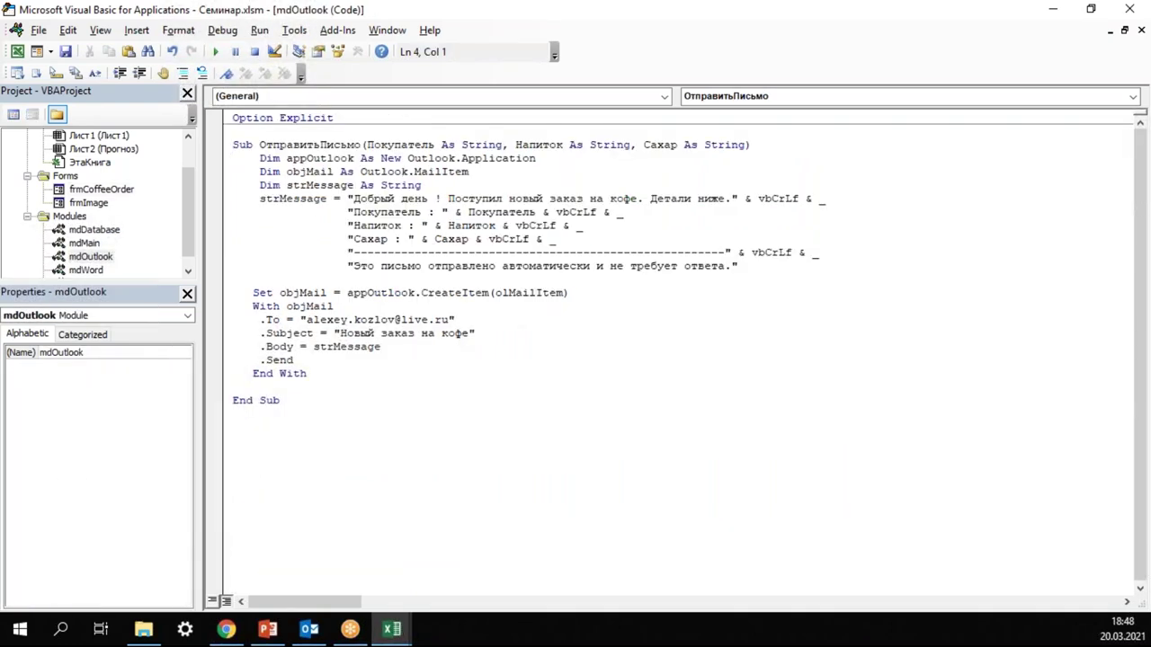
right_click(118, 190)
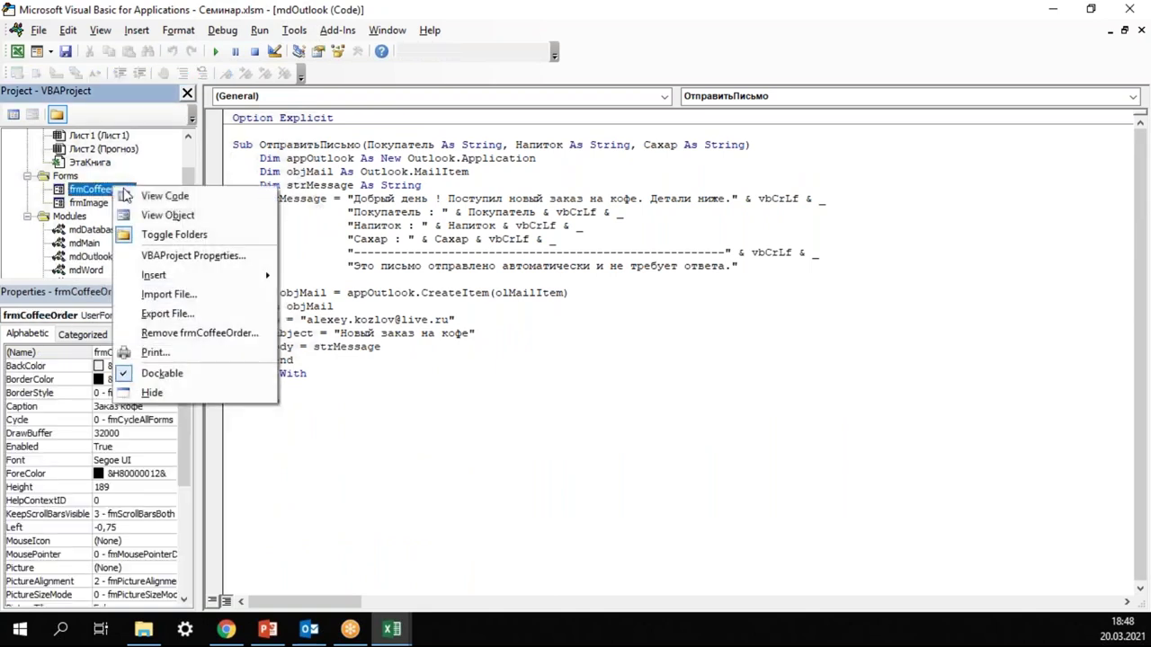
left_click(302, 186)
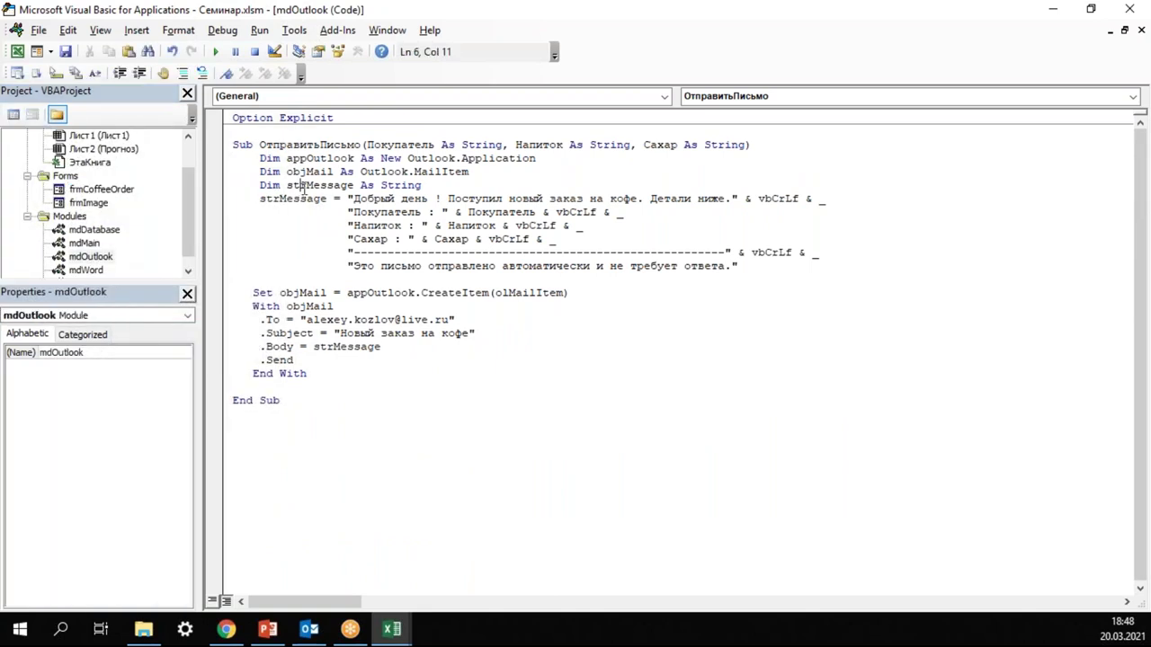
key("alt+F11")
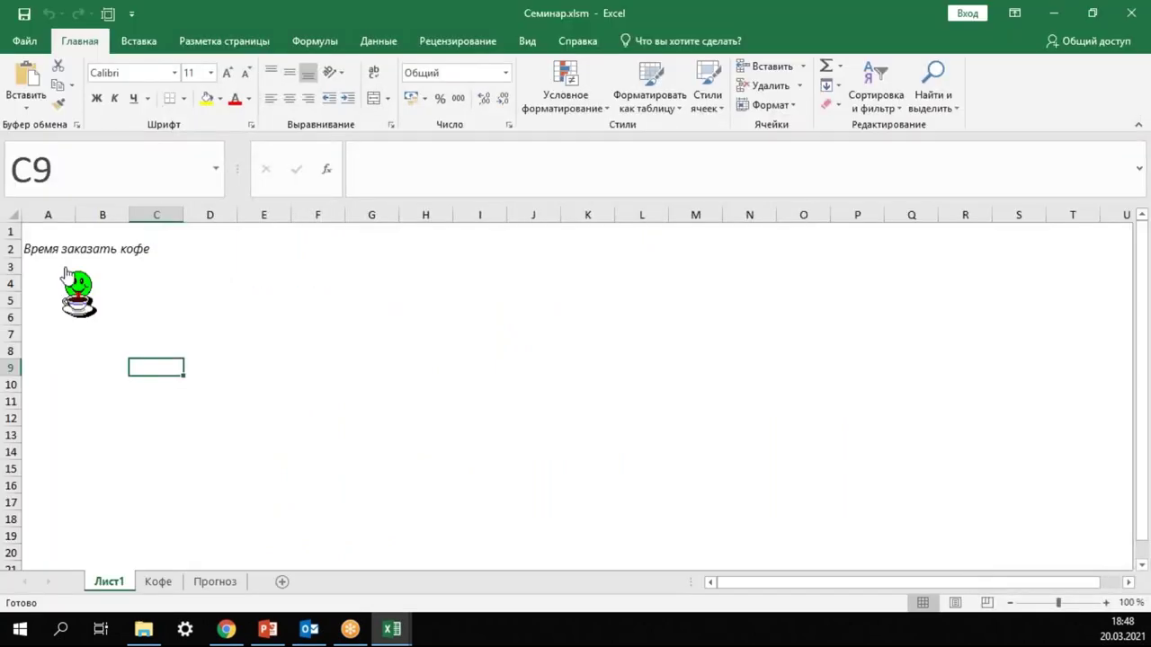
Place a coffee order with 2 сахара from the cup button and dismiss the confirmation.
left_click(80, 287)
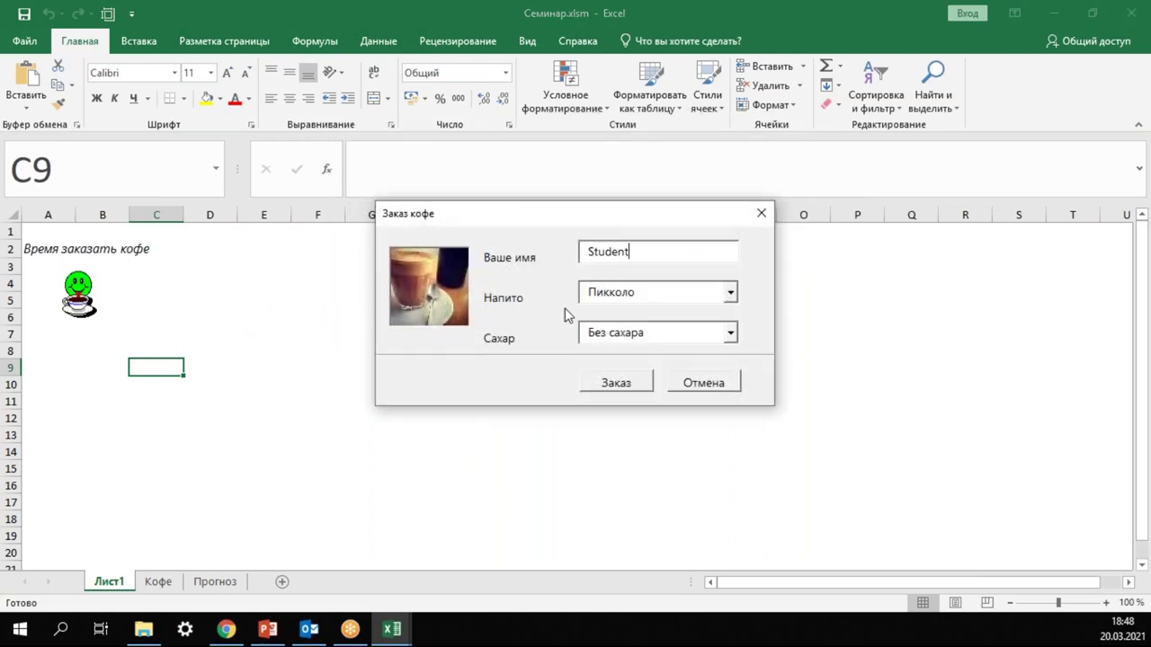
left_click(640, 332)
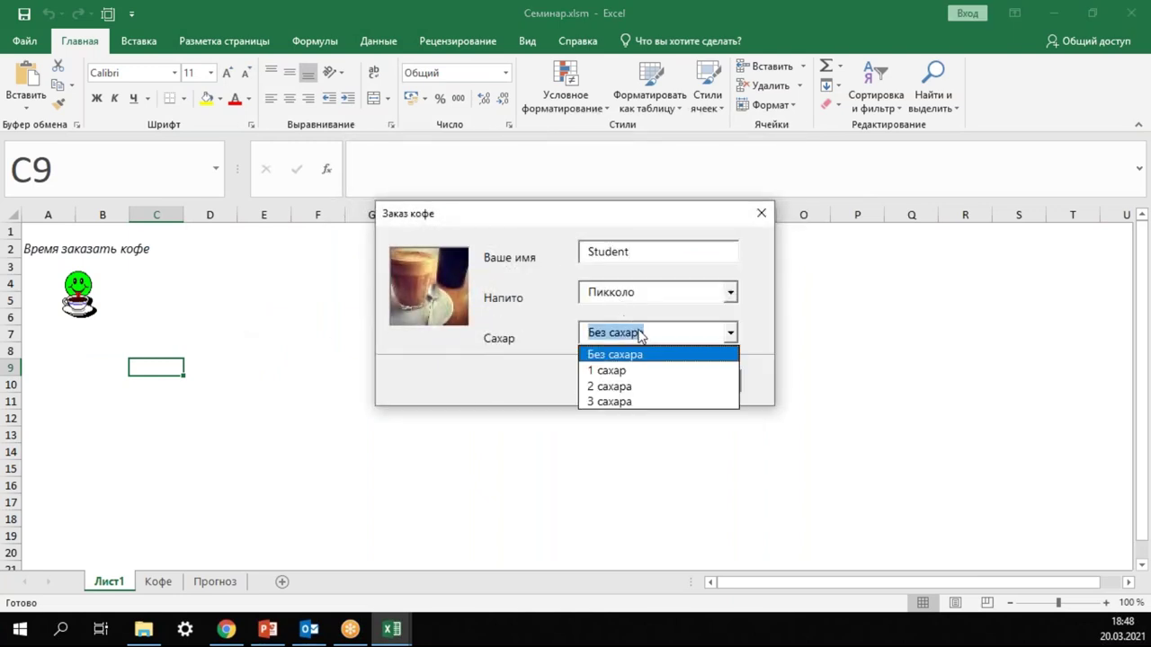
left_click(625, 389)
left_click(624, 389)
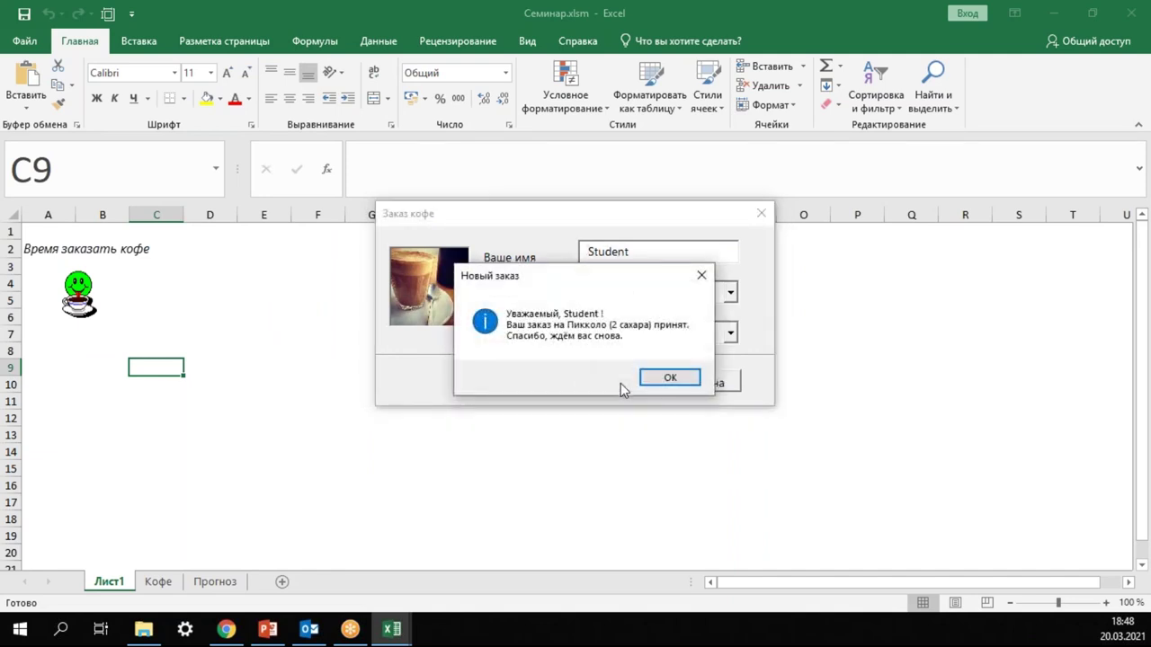
left_click(640, 380)
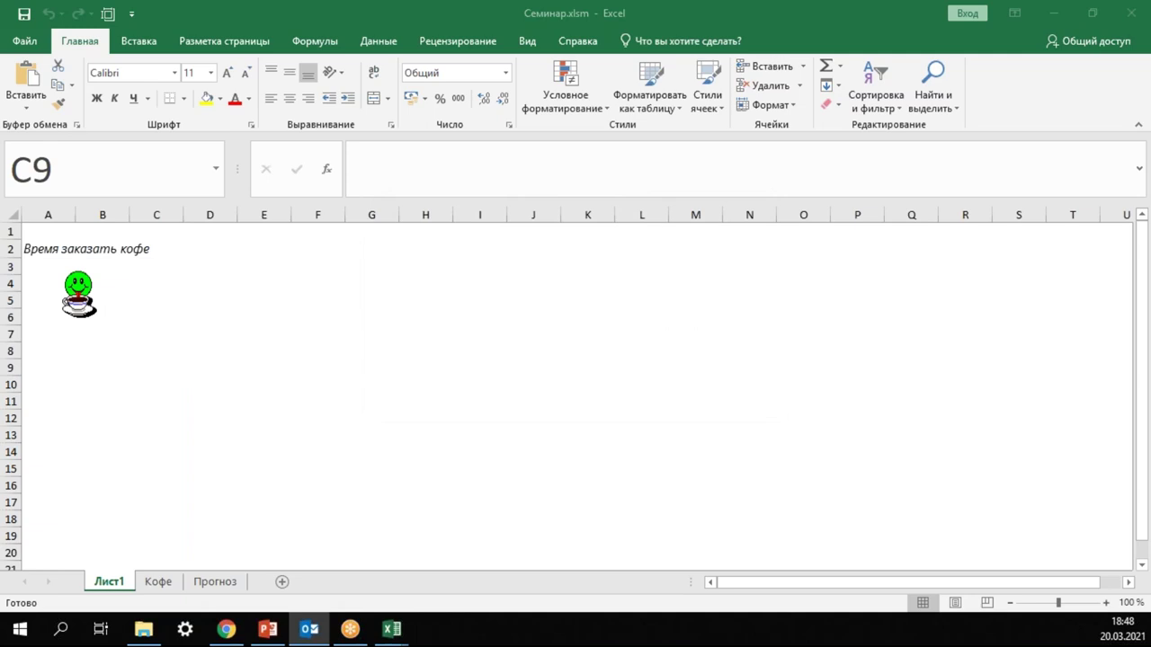
Maximise Outlook and check the «Новый заказ на кофе» mail with Пикколо, 2 сахара in the Inbox.
mouse_move(1061, 36)
left_mouse_down()
mouse_move(333, 55)
mouse_move(344, 61)
left_mouse_up()
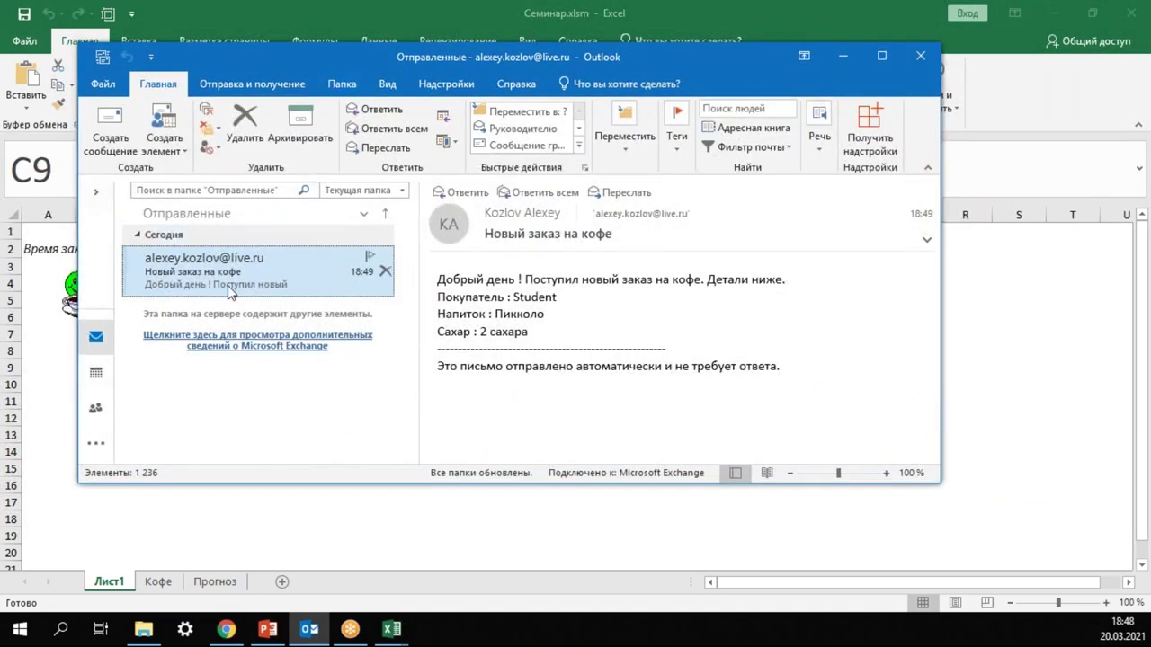
left_click(888, 54)
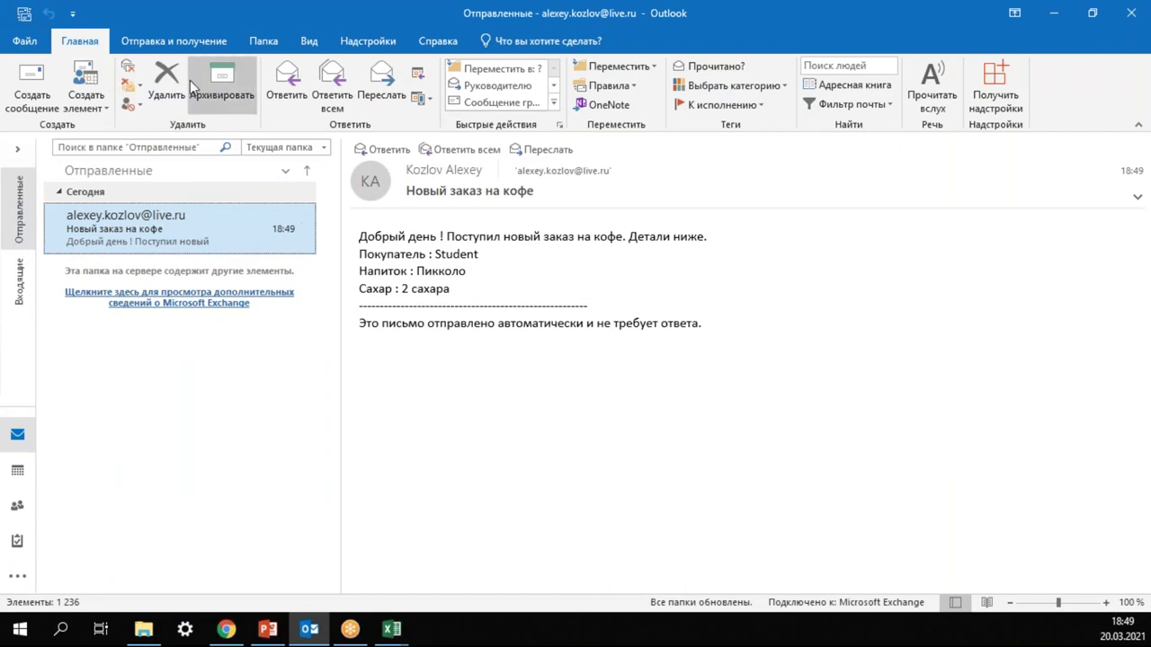
left_click(194, 42)
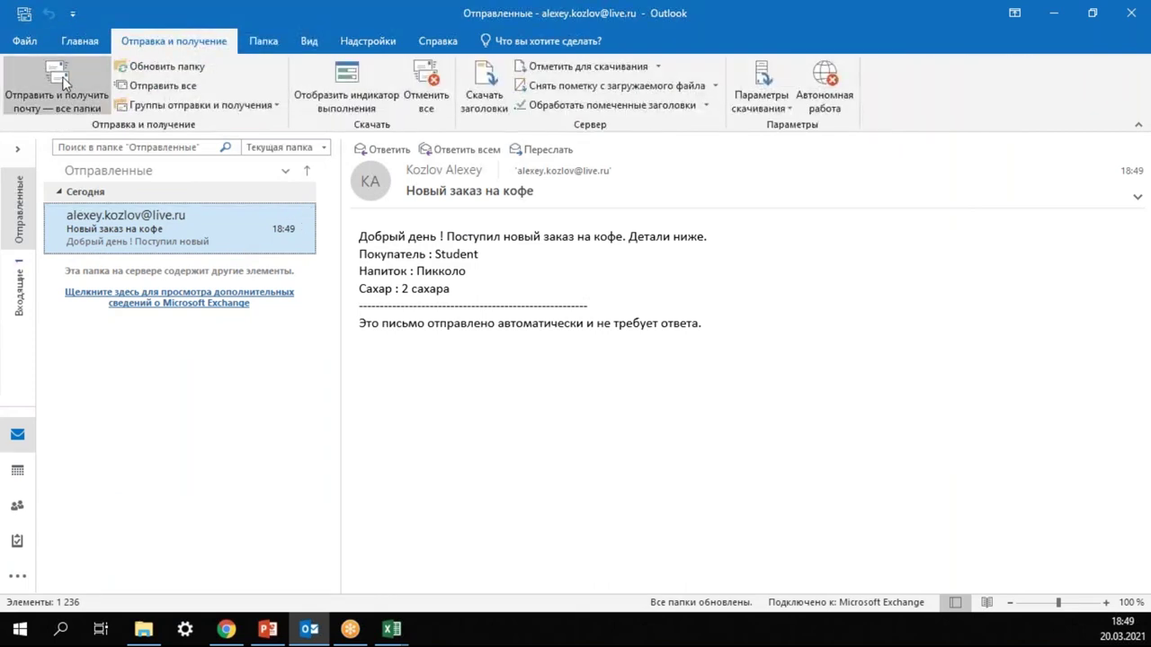
left_click(24, 300)
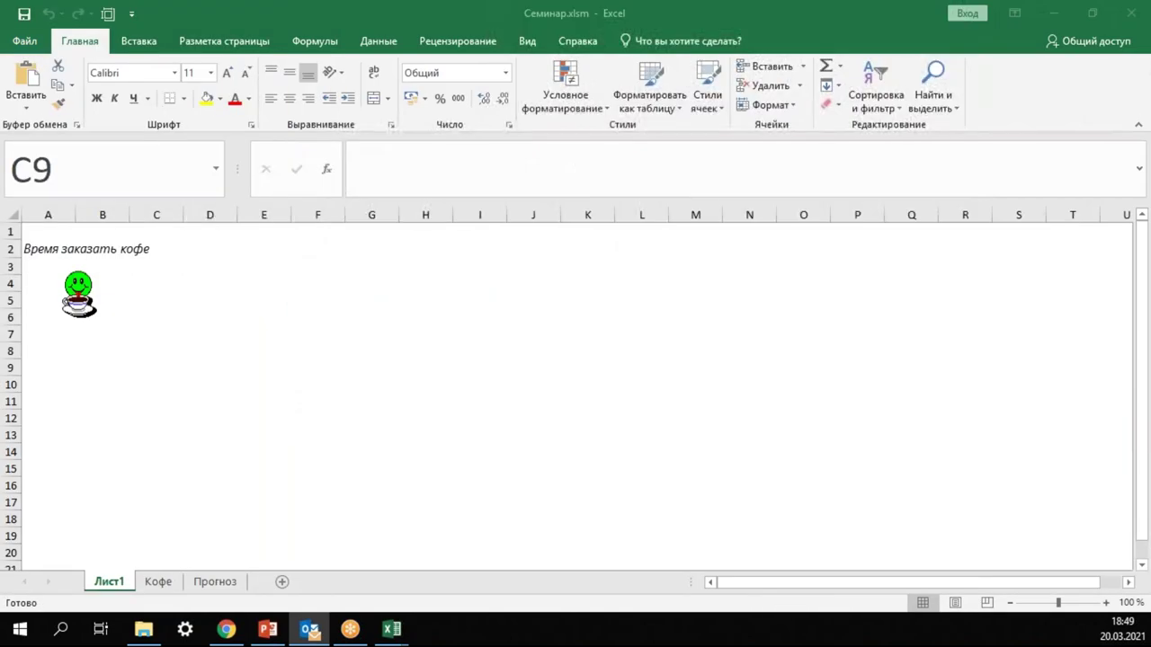
From the workbook, switch to the VBA editor (Alt+F11) and open mdOutlook's ОтправитьПисьмо code.
left_click(132, 303)
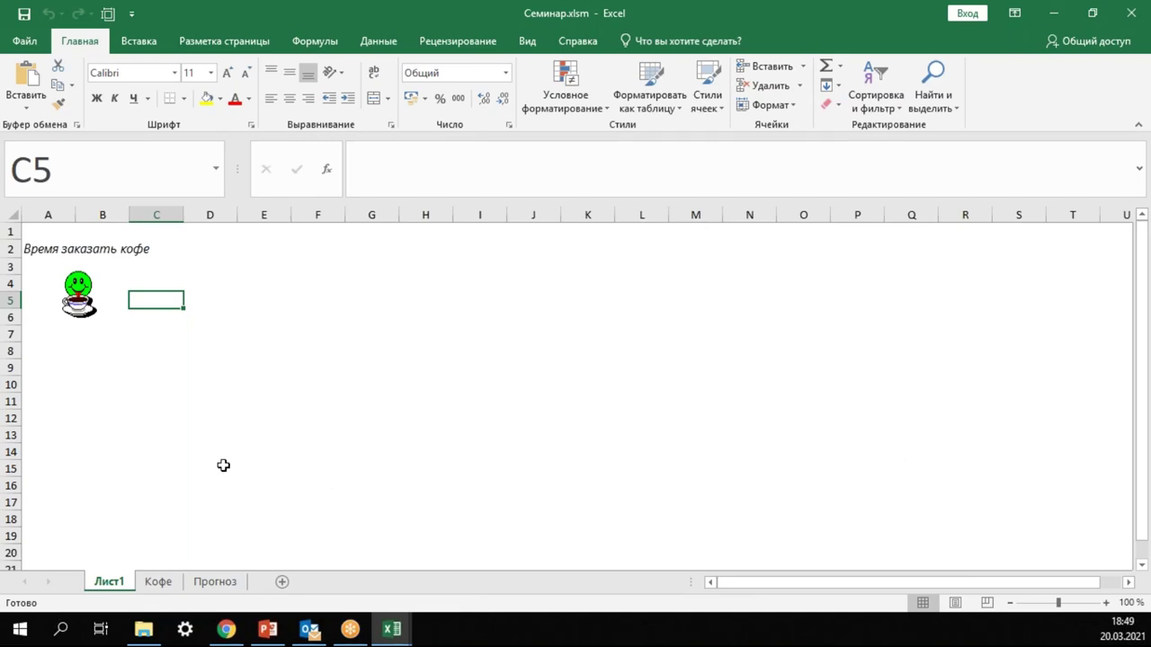
key("alt+F11")
double_click(104, 257)
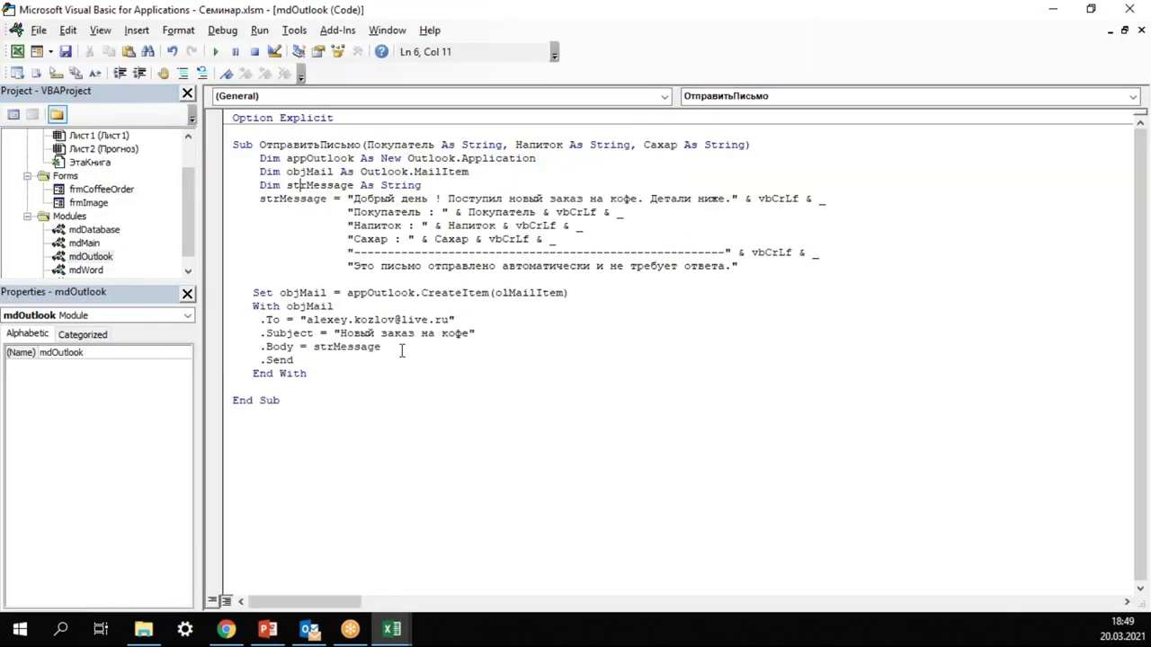
Insert a .CC = "" line above .Body in the mail code.
left_click(394, 347)
key("Home")
key("Return")
key("Up")
type(".")
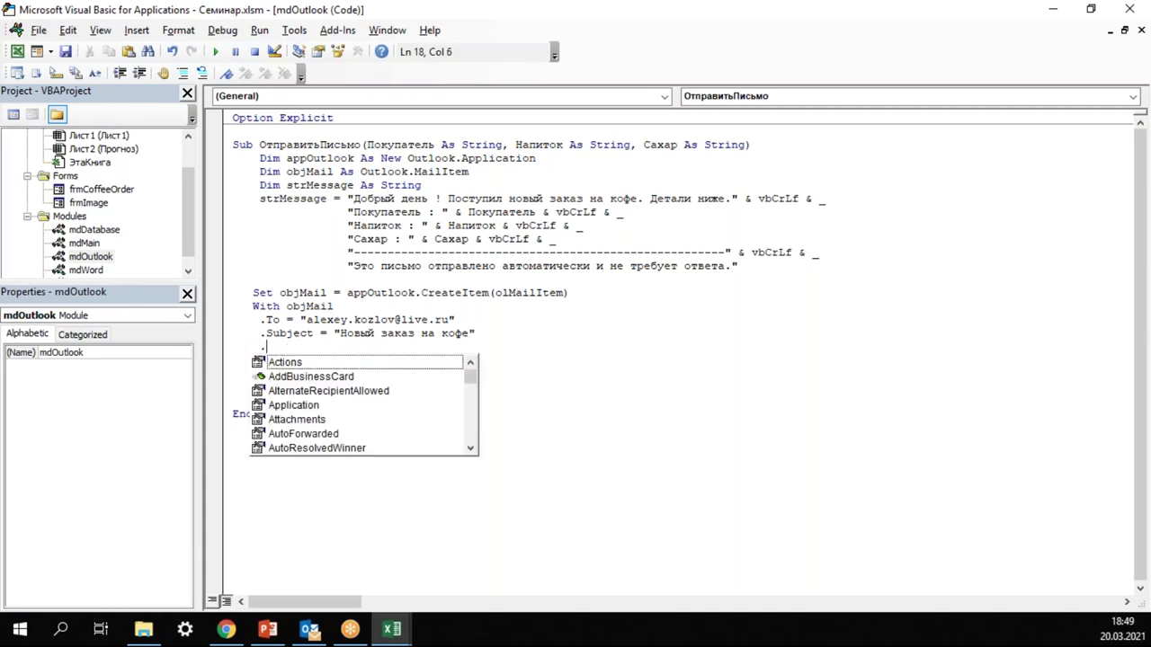
type("cc")
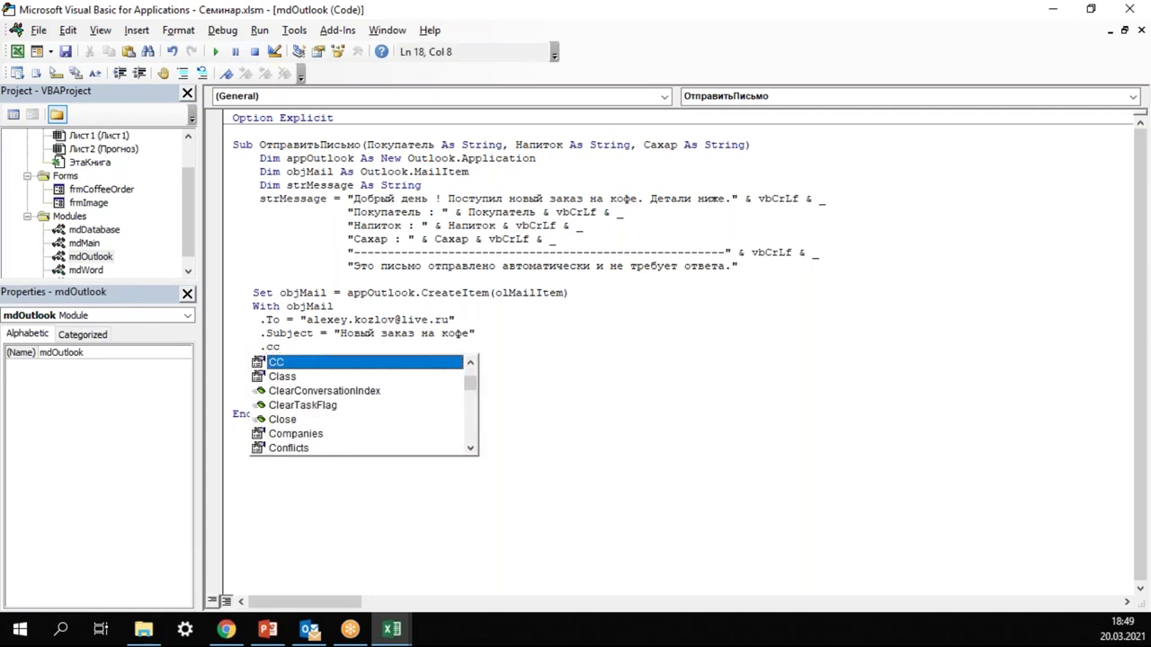
key("Tab")
type("= \"\"")
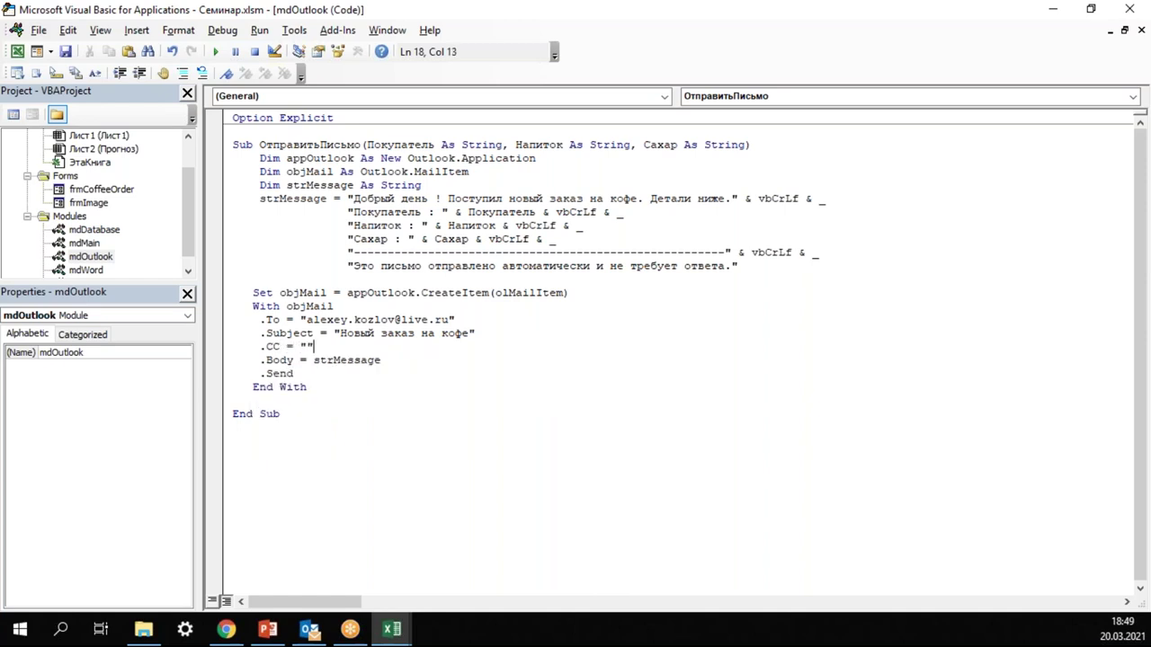
key("Return")
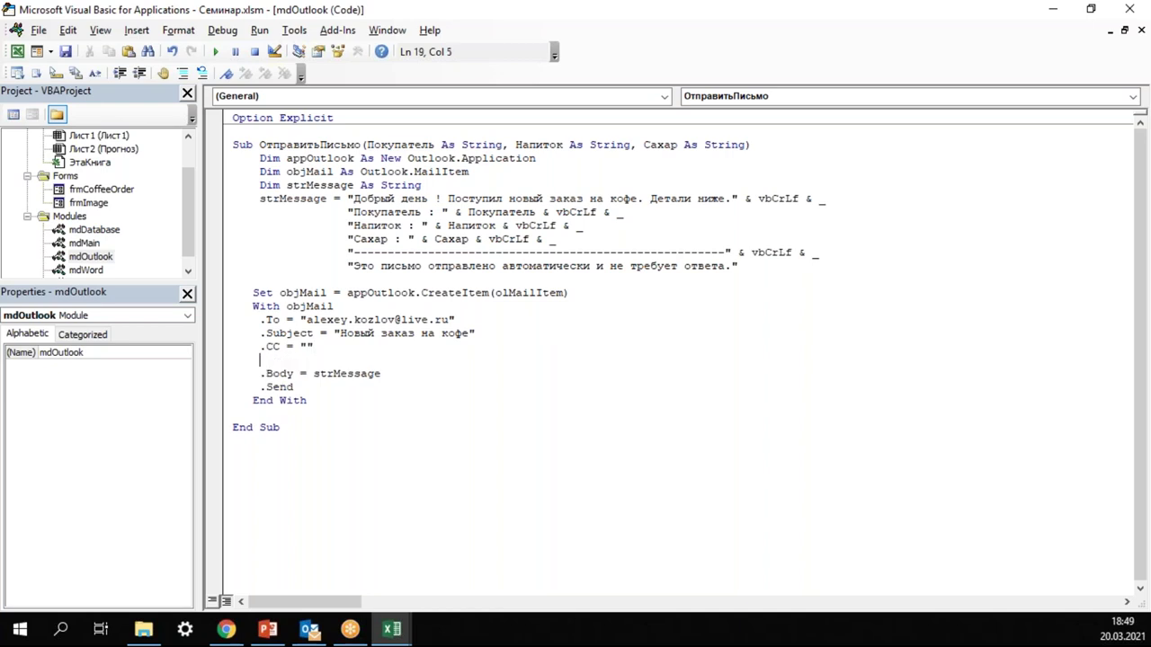
Browse the mail item's properties such as VotingOptions, remove the stray dot, and launch Word.
type(".")
key("Down")
key("Down")
key("Down")
key("Down")
key("Down")
key("Down")
key("Down")
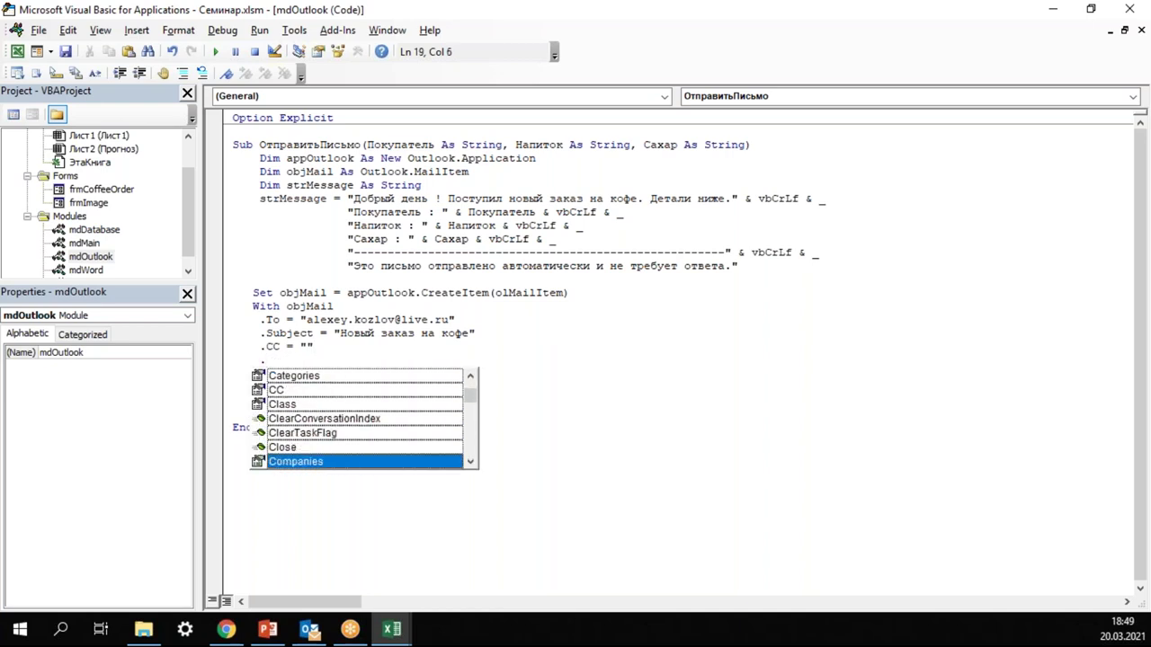
key("Down")
key("Down")
key("Down")
key("Down")
key("Down")
key("Down")
key("Down")
key("Down")
key("Down")
key("Down")
key("Down")
key("Down")
key("Down")
key("Down")
key("Down")
key("Down")
key("Down")
key("Down")
key("Down")
key("Down")
key("Down")
key("Down")
key("Down")
key("Down")
key("Down")
key("Down")
key("Down")
key("Down")
key("Down")
key("Down")
key("Down")
key("Down")
key("Down")
key("Down")
key("Down")
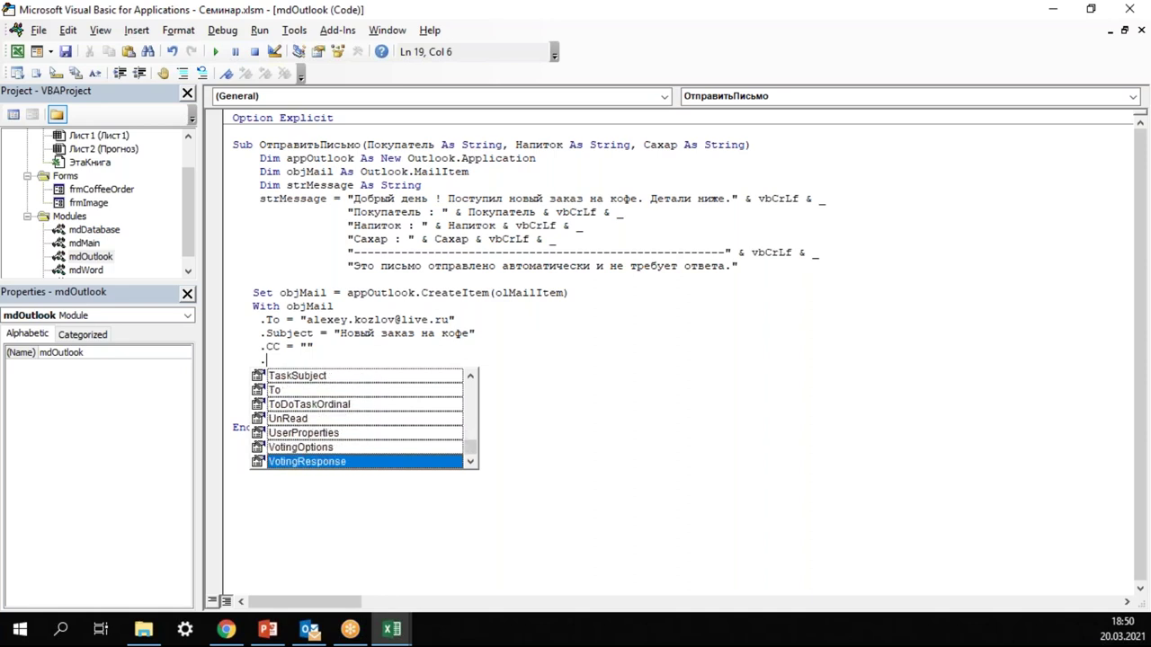
key("Up")
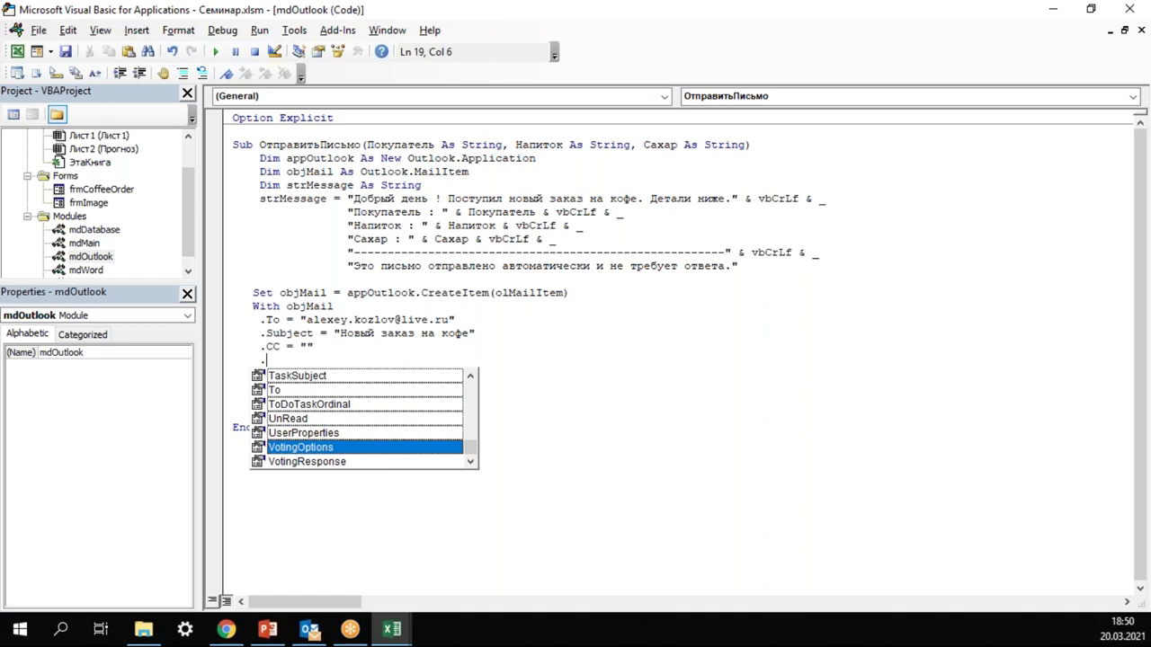
left_click(314, 374)
left_click(599, 377)
key("BackSpace")
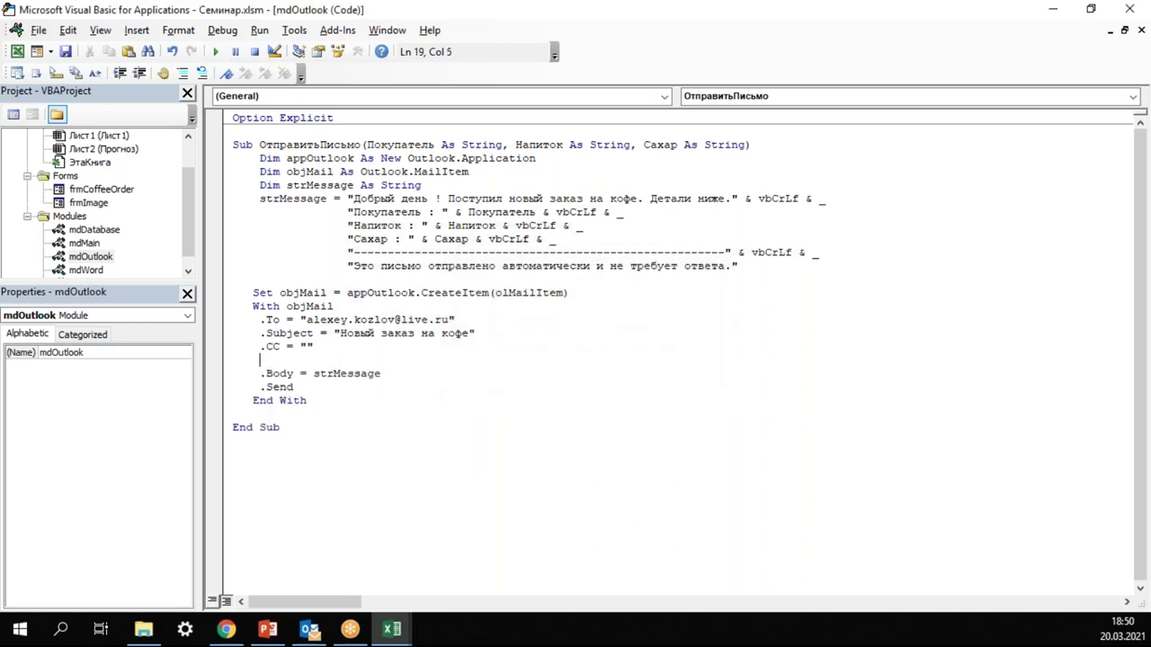
key("F5")
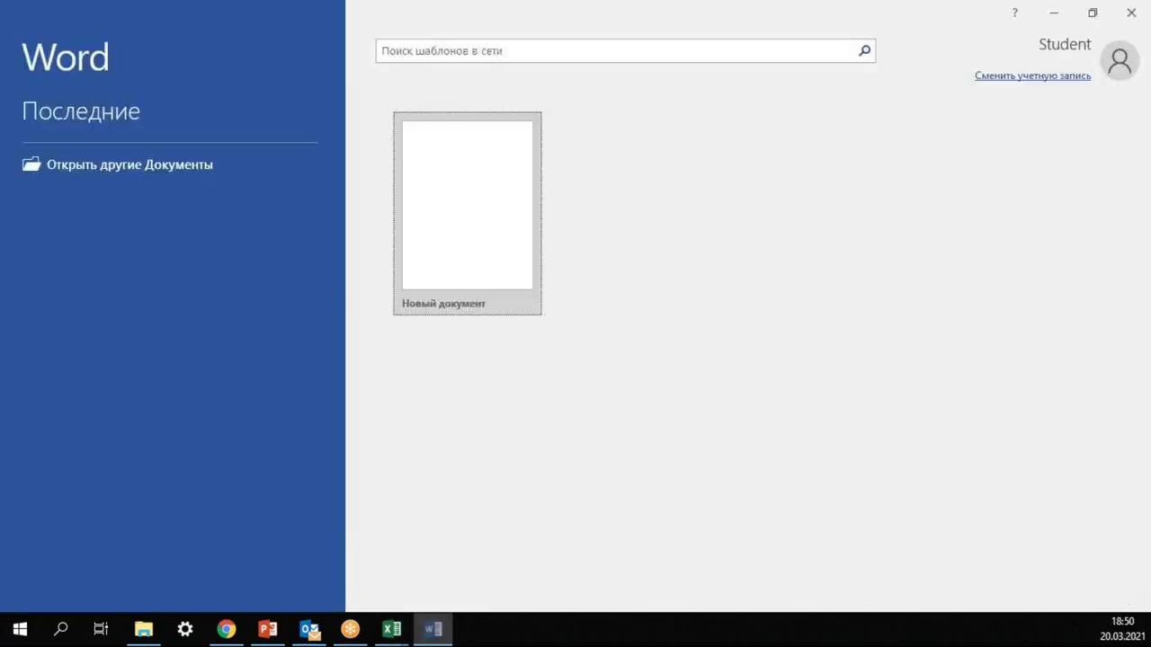
Create a blank Word document, look at Mailings' Select Recipients choices, then close Word.
left_click(432, 200)
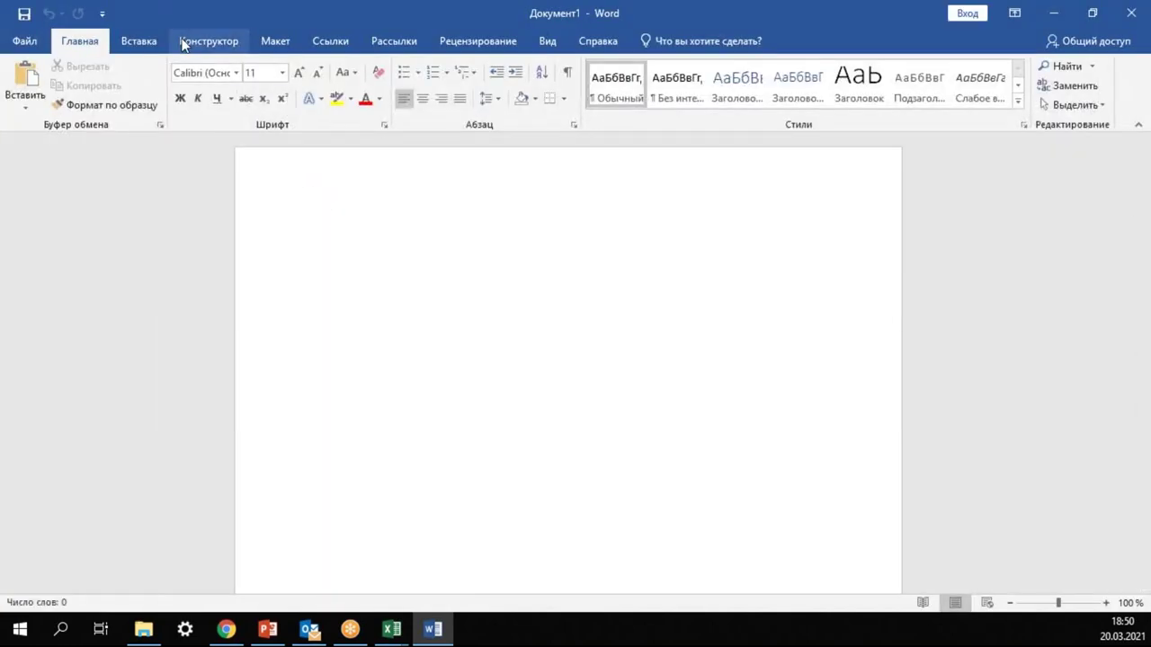
left_click(388, 42)
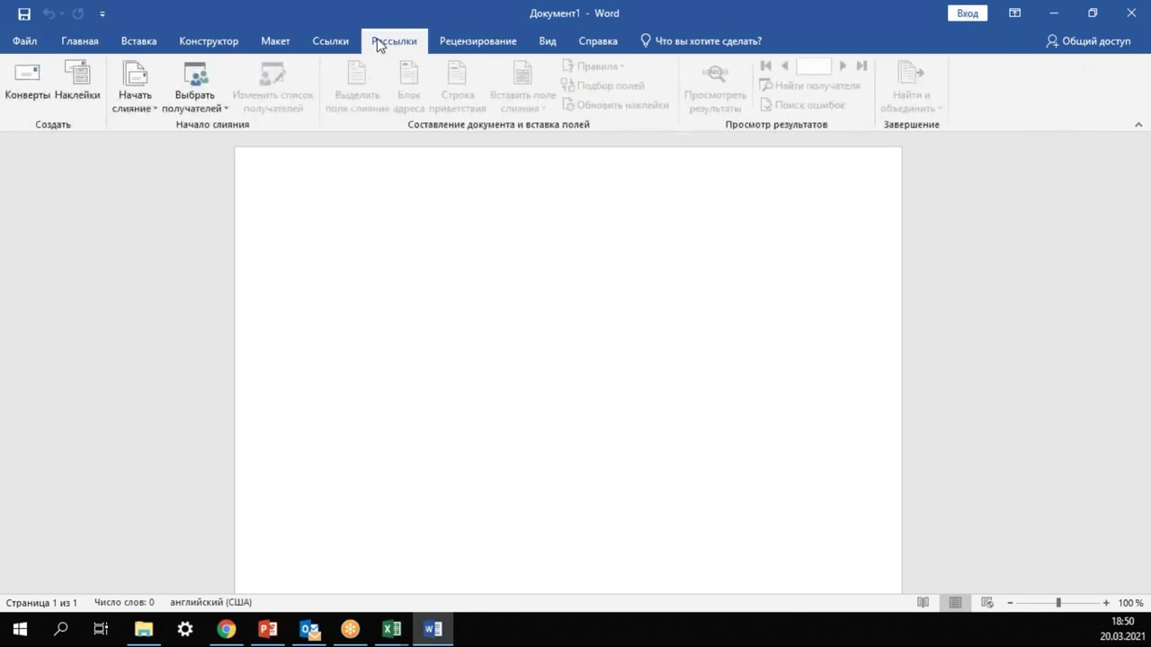
left_click(216, 93)
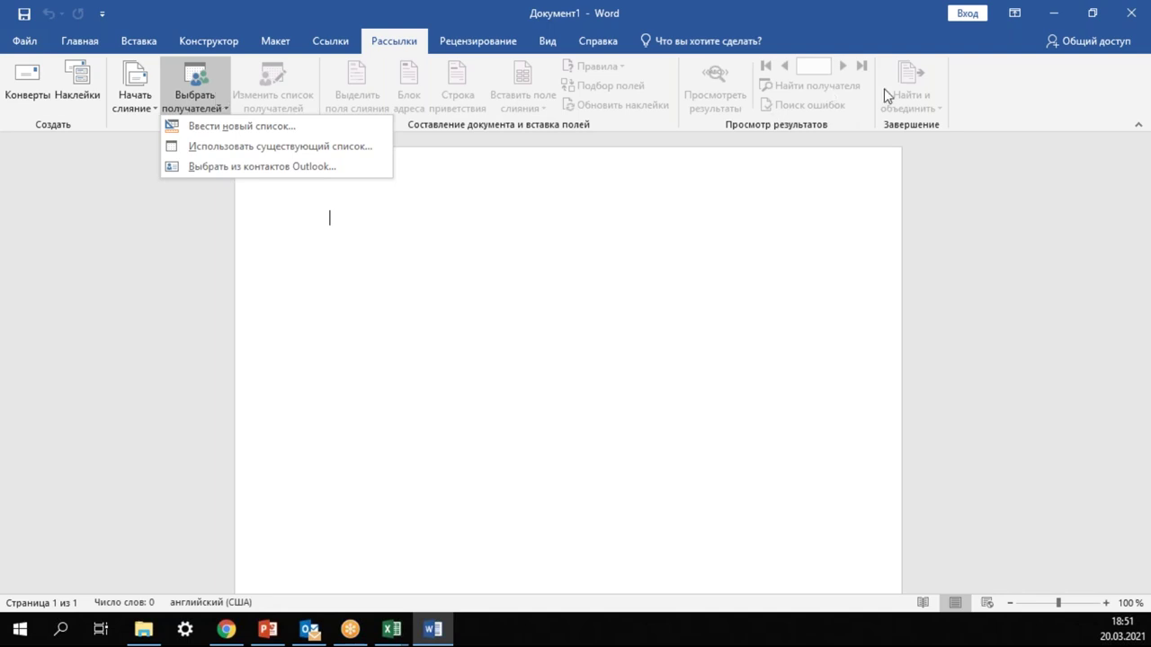
left_click(1008, 226)
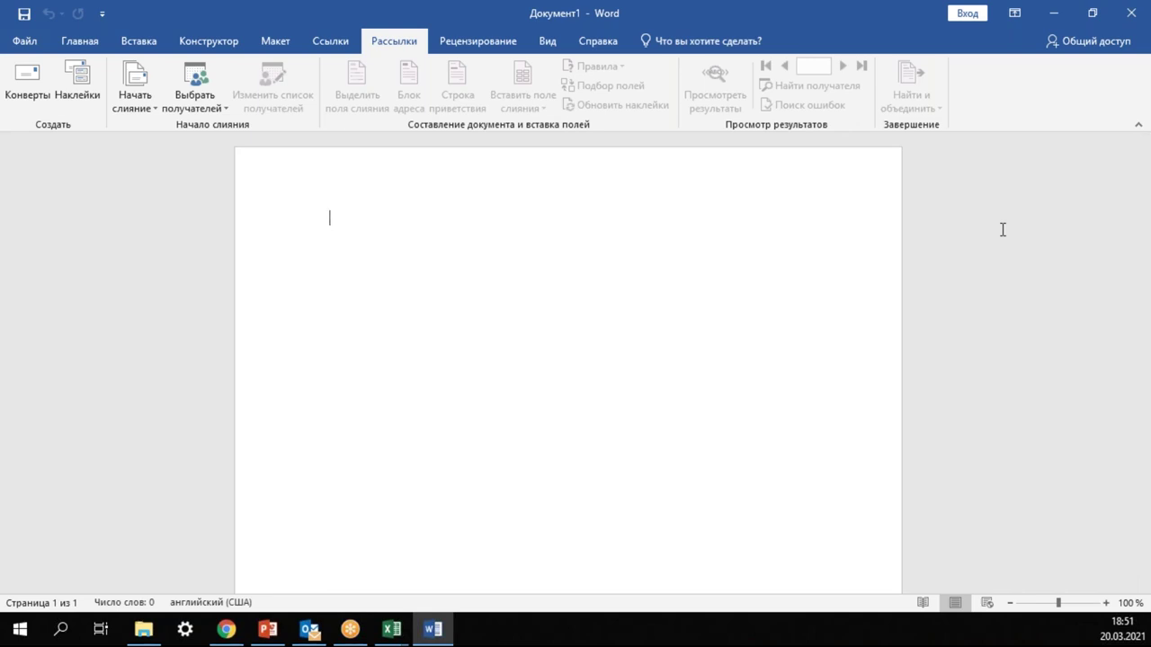
left_click(1130, 13)
left_click(616, 321)
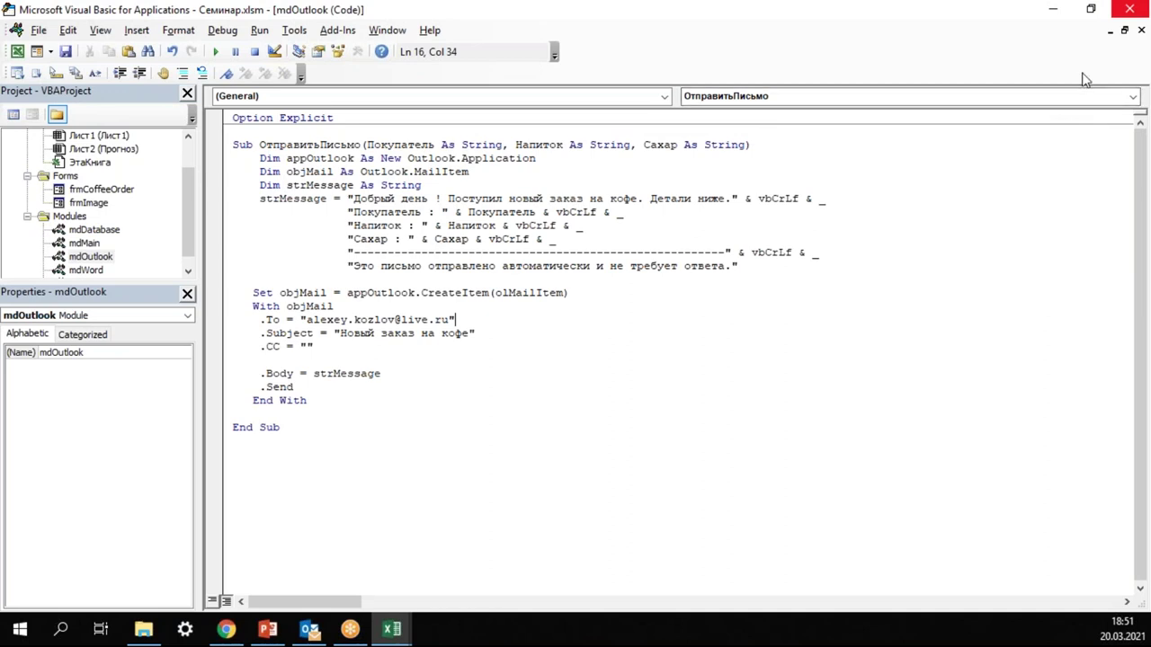
Open the coffee order form from the cup image, check the drink list, and cancel it.
left_click(1053, 9)
left_click(69, 304)
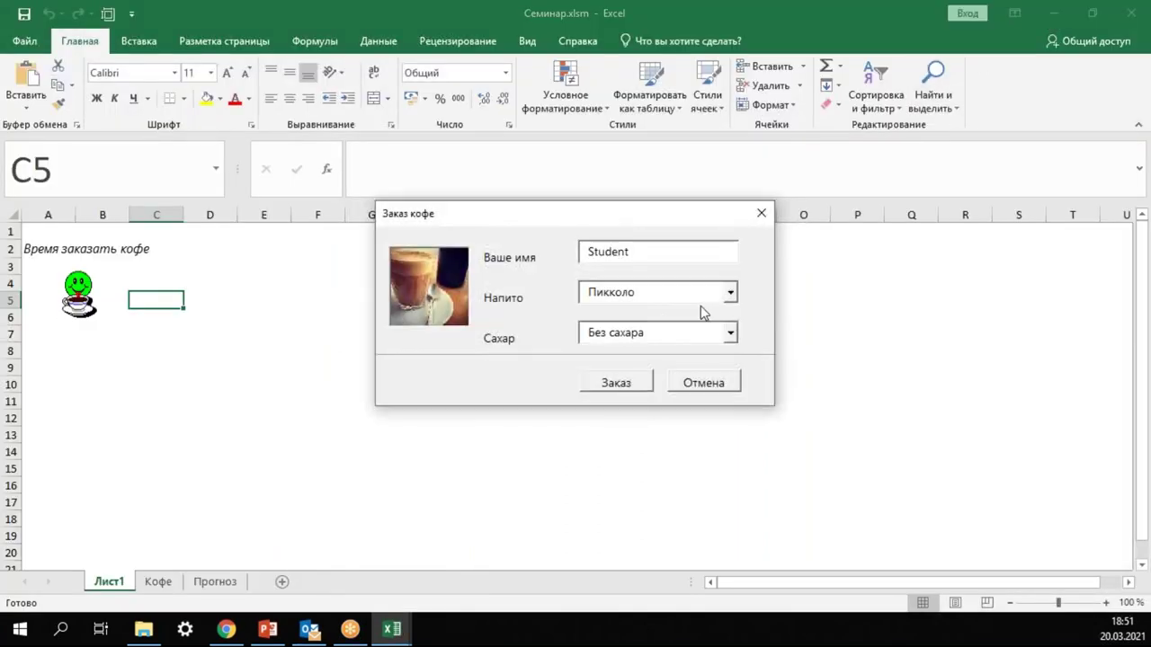
left_click(730, 294)
left_click(726, 297)
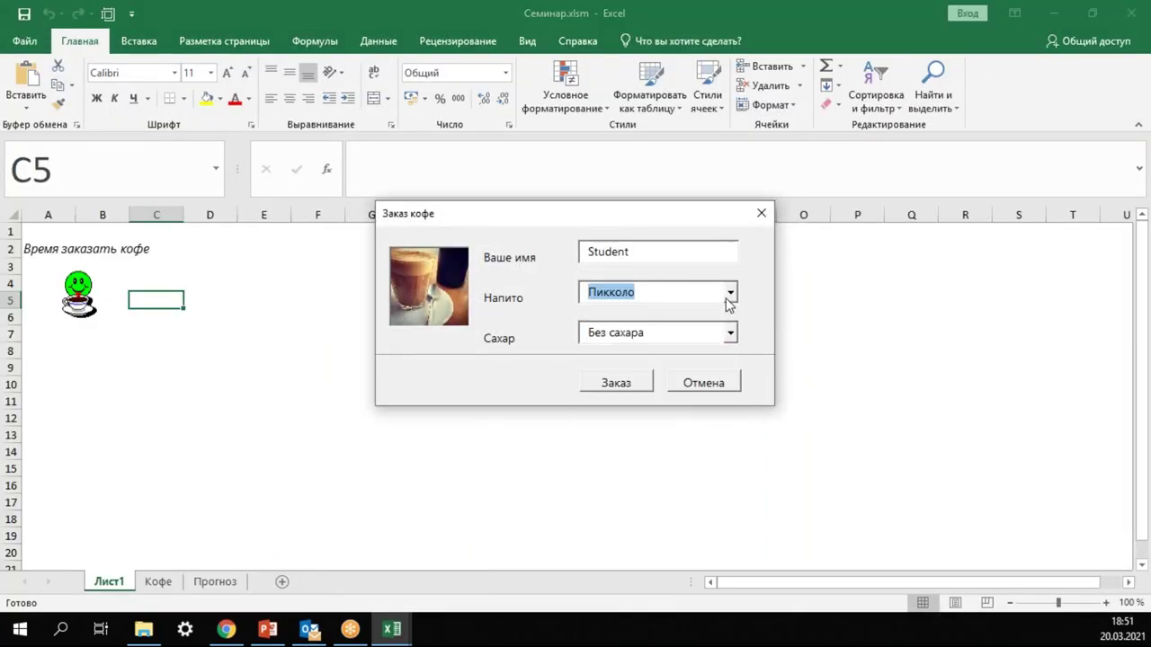
left_click(701, 388)
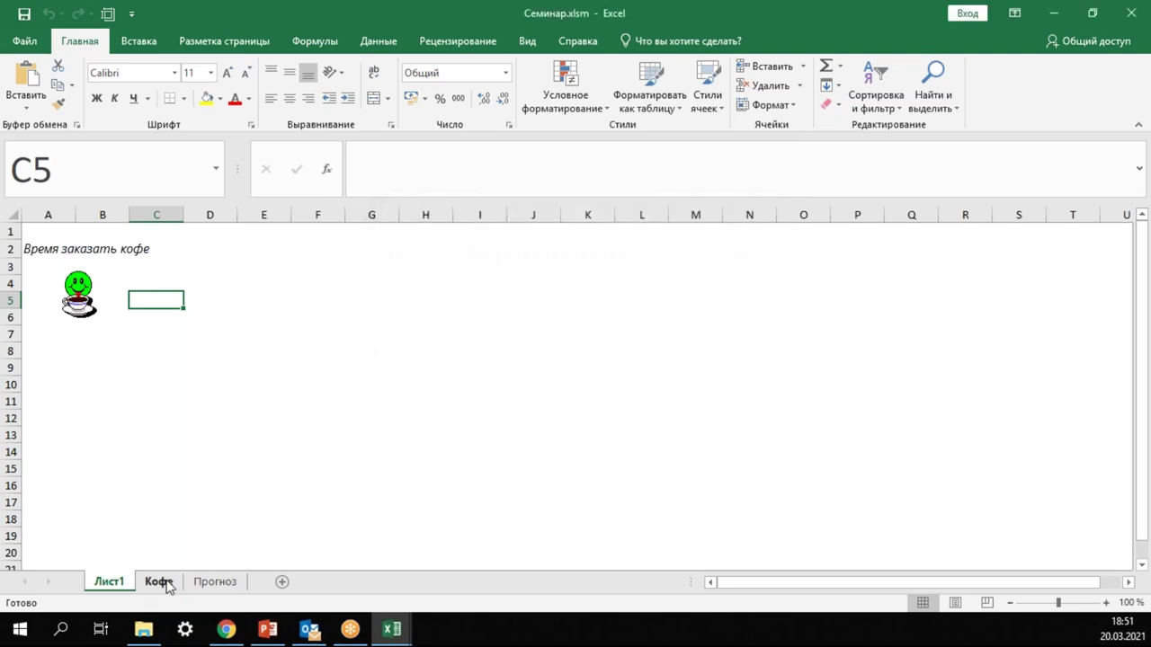
Select the drink names A2:A10 (range ВидыКофе) on the Кофе sheet.
left_click(158, 582)
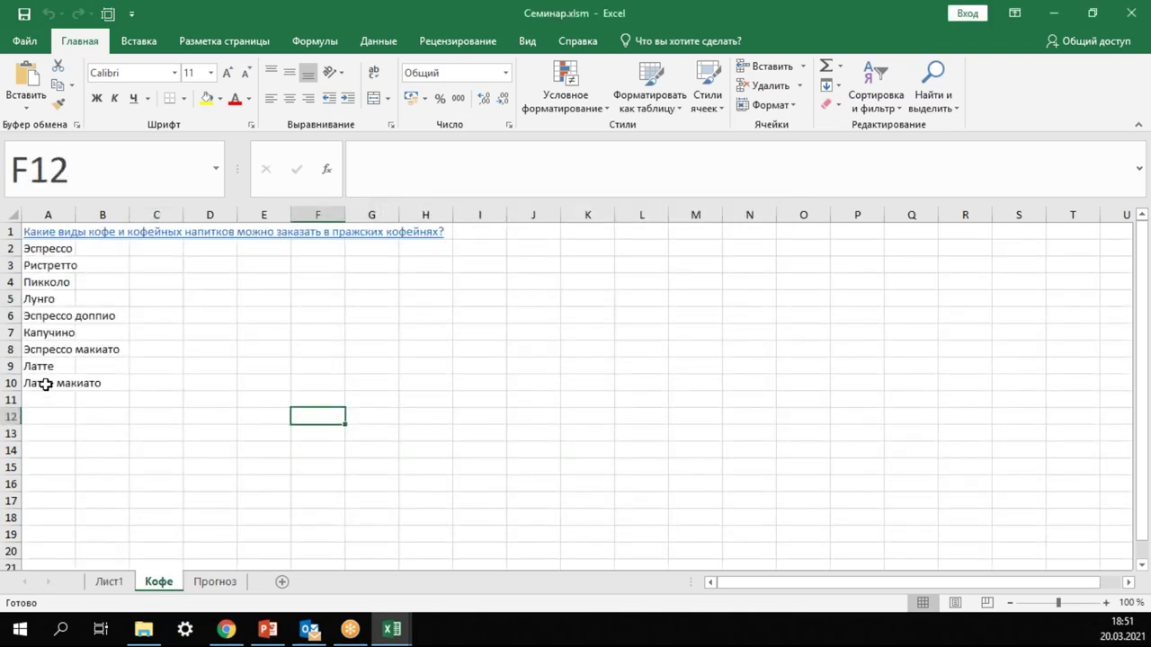
left_click_drag(45, 384, 36, 249)
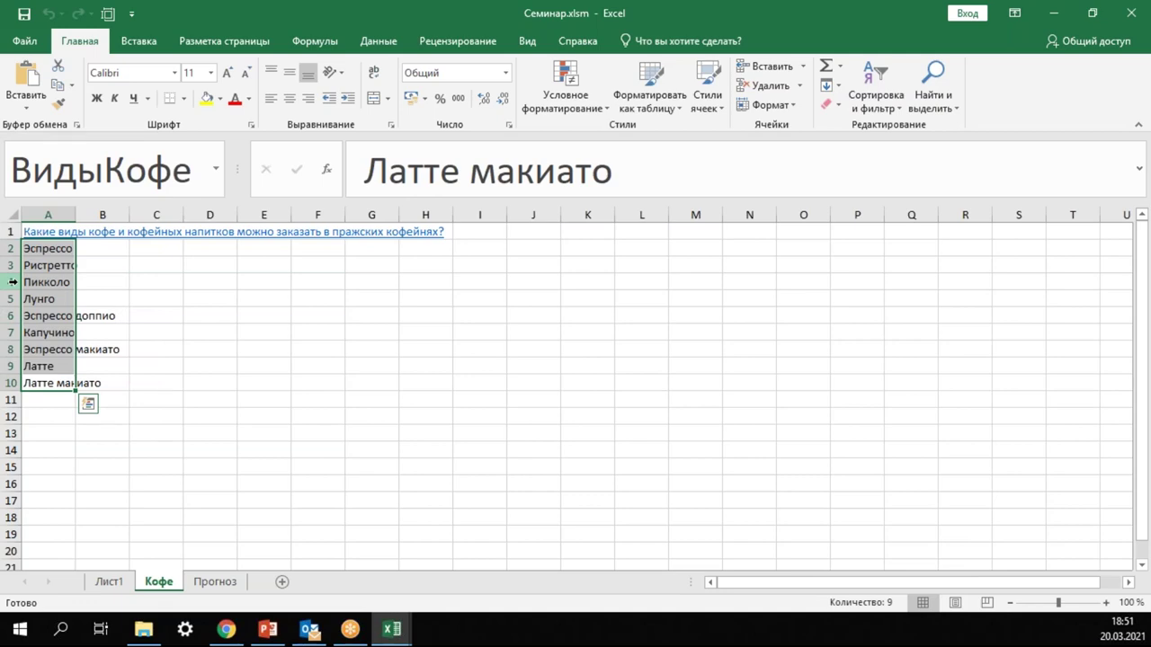
key("alt+F11")
Jump to PopulateCoffeeList in frmCoffeeOrder's code and inspect its cmbBeverage.List = ВидыКофе line.
right_click(272, 278)
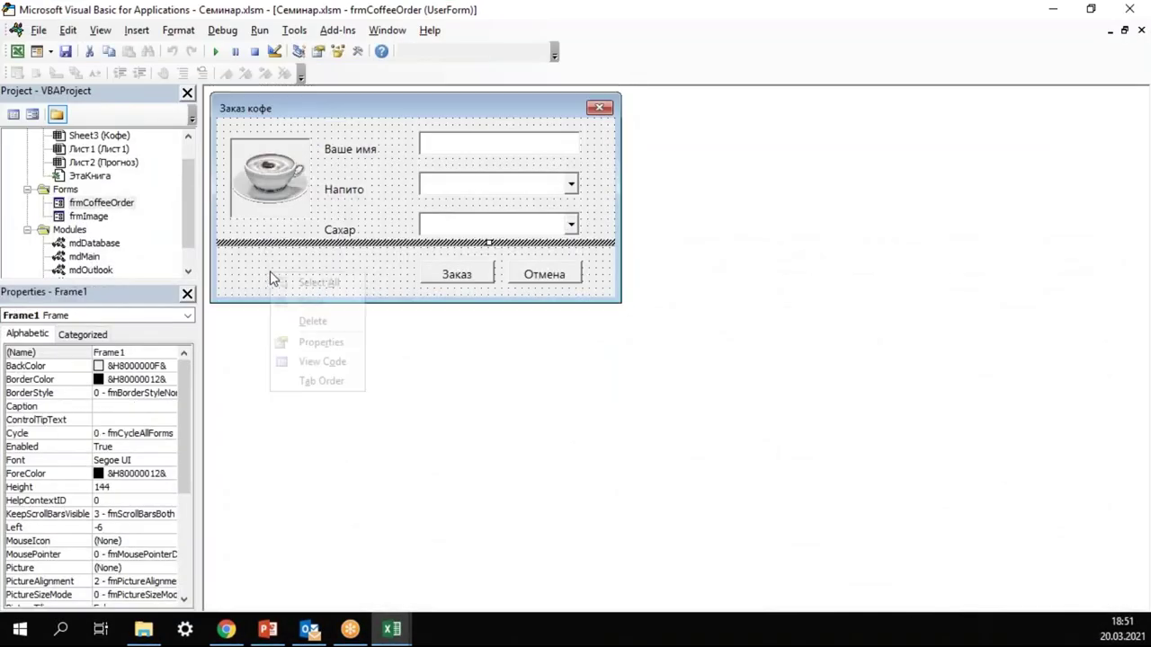
left_click(297, 362)
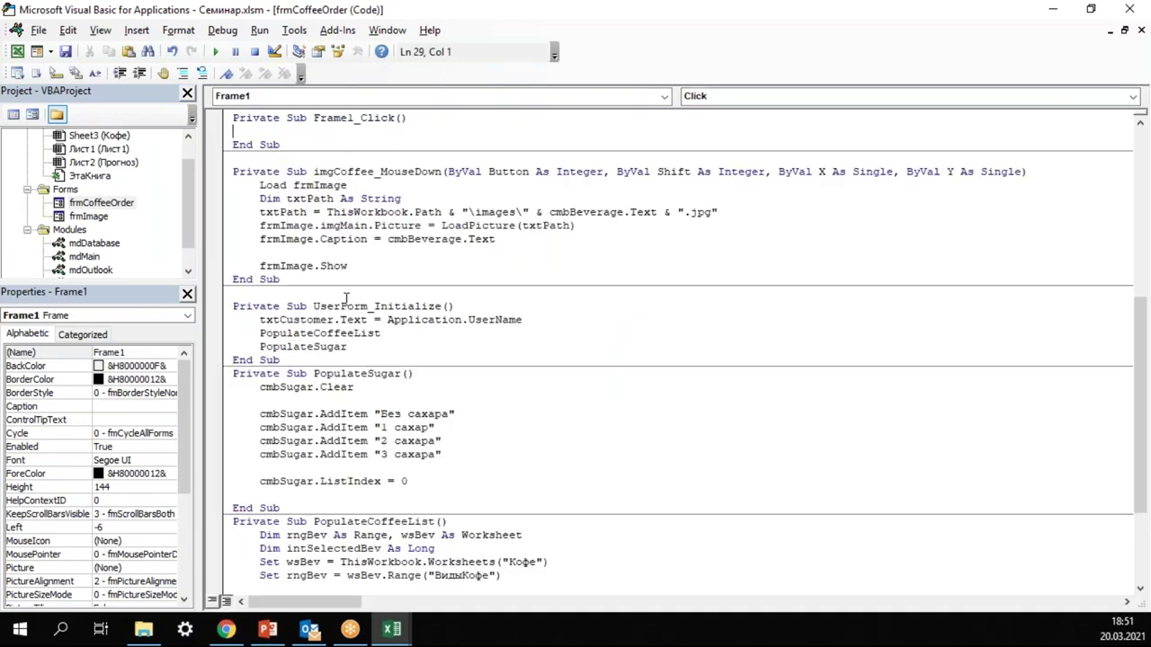
scroll(345, 297, "down", 2)
scroll(345, 298, "down", 1)
left_click(339, 252)
key("shift+F2")
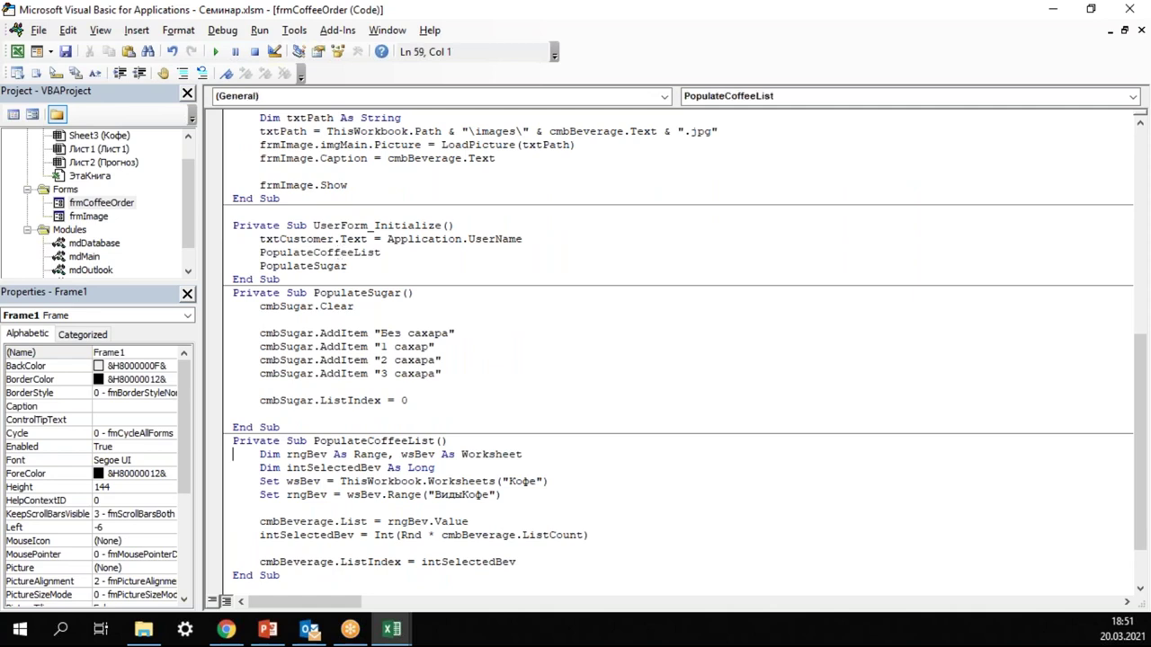
scroll(340, 253, "down", 1)
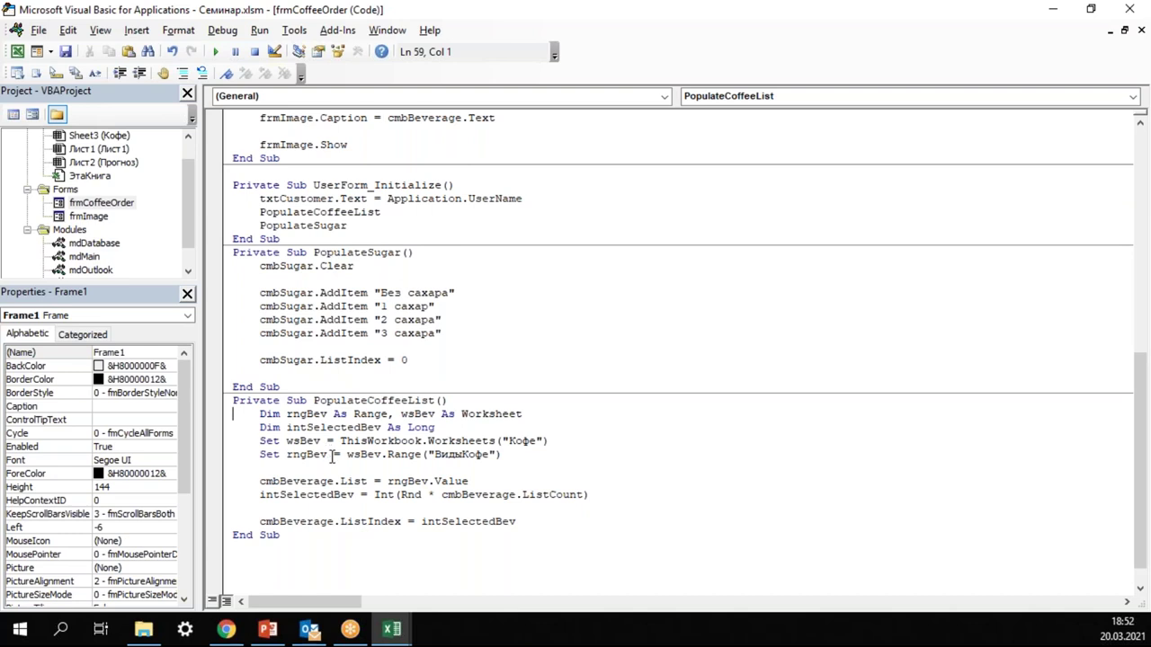
left_click(347, 481)
left_click(456, 454)
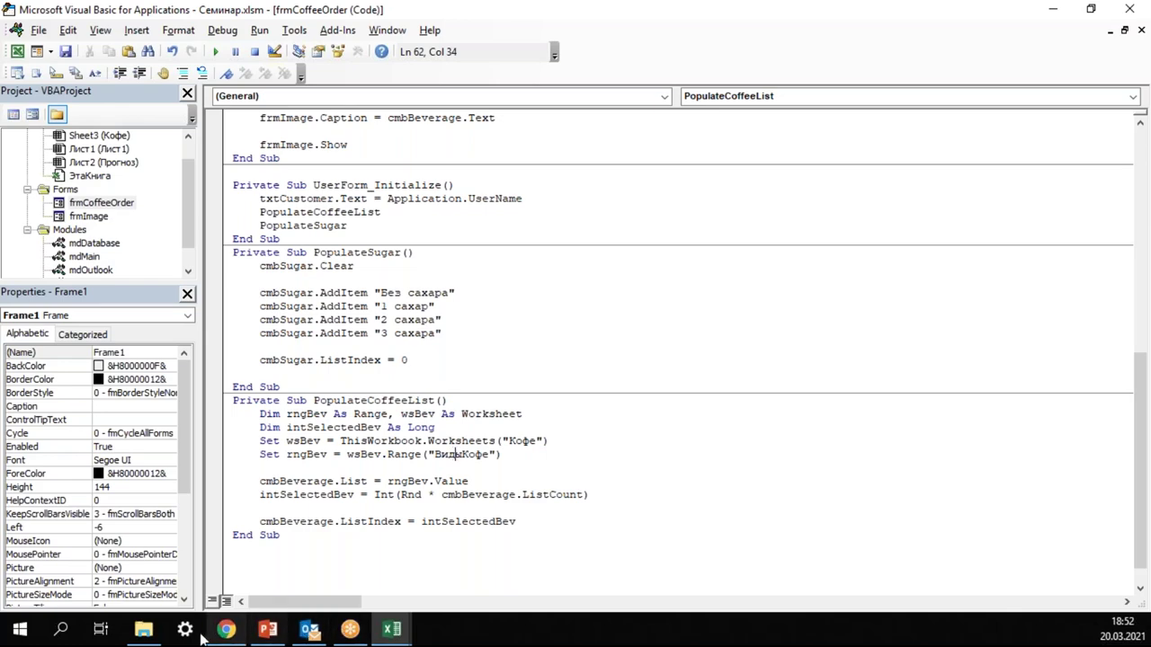
left_click(155, 634)
double_click(111, 229)
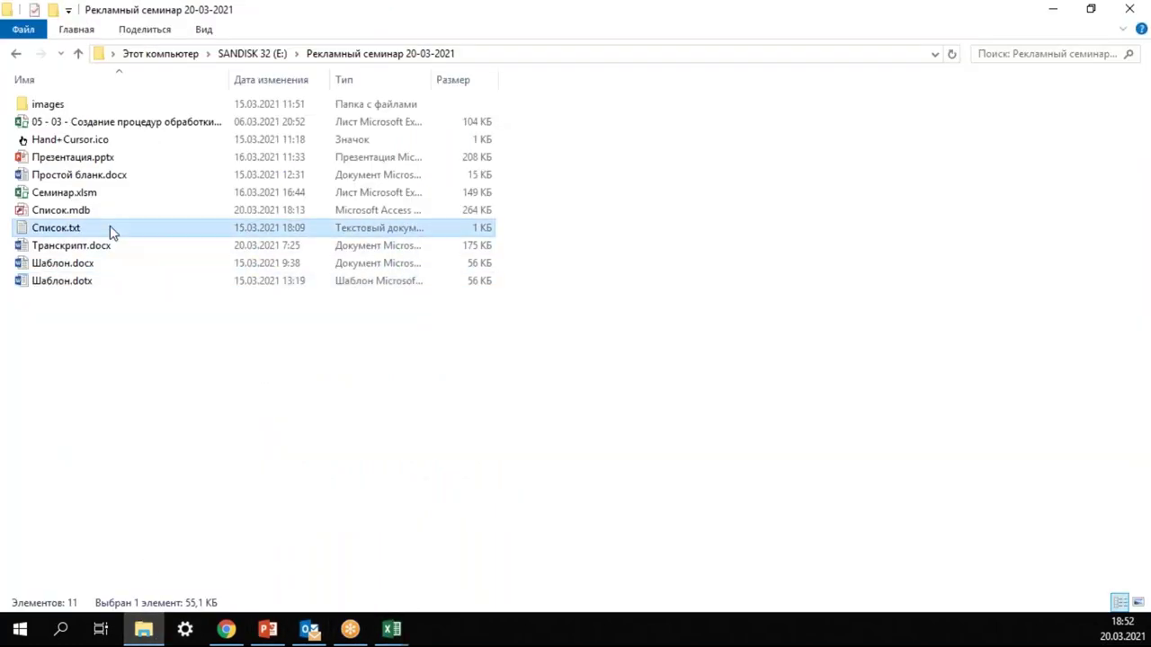
left_click(176, 389)
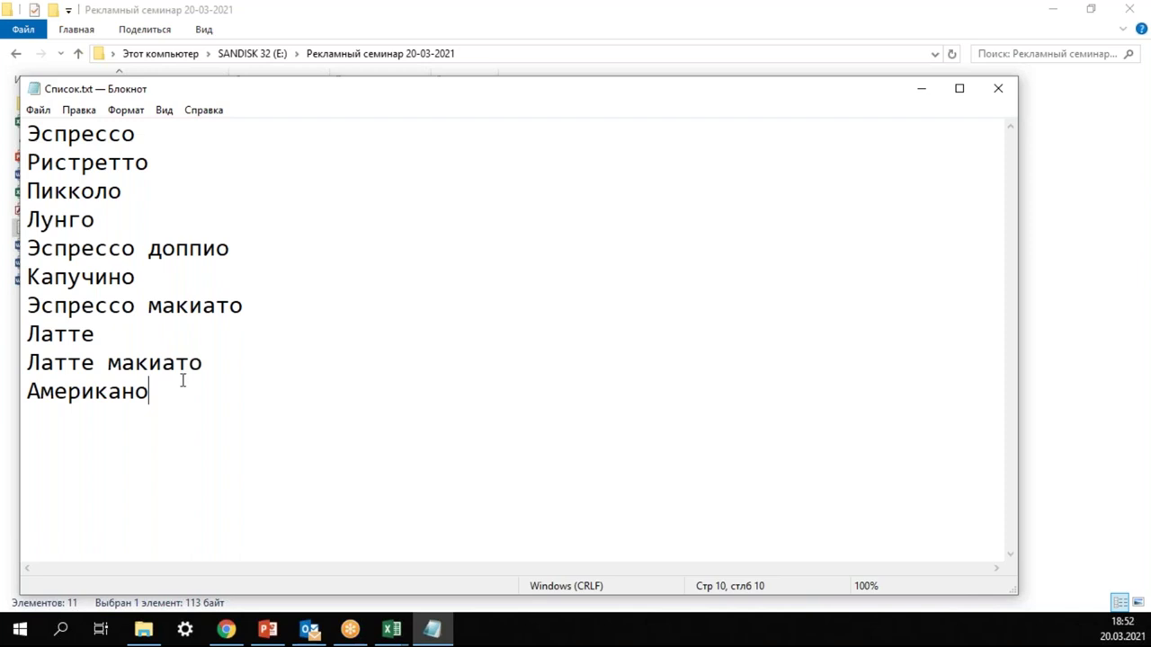
left_click(998, 88)
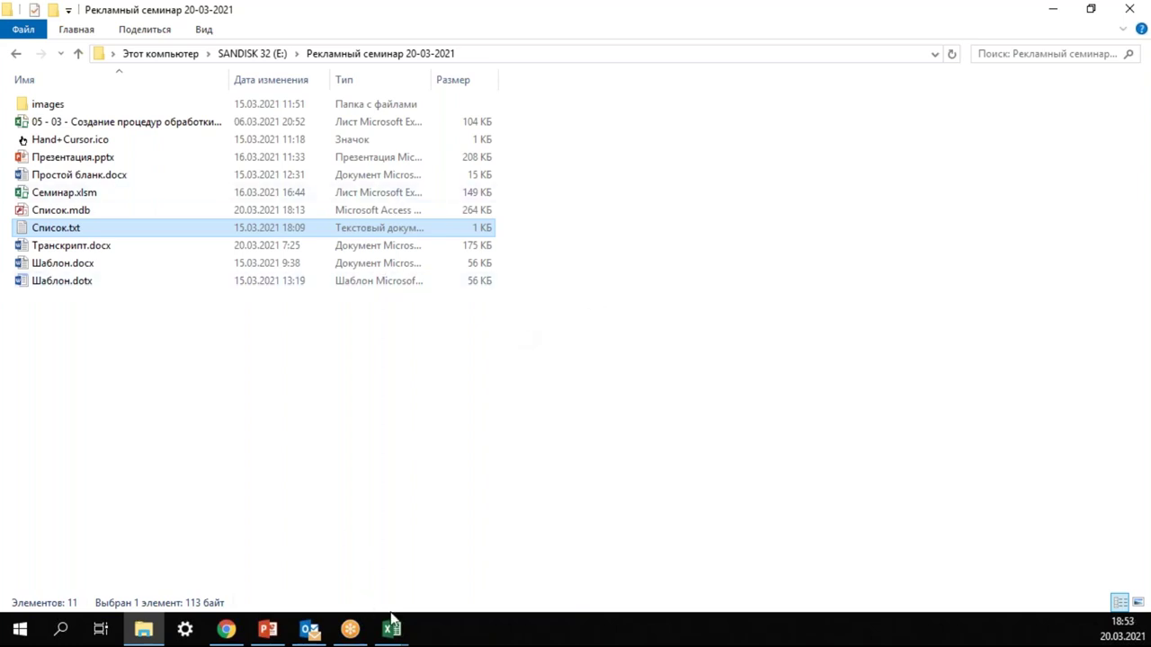
mouse_move(392, 629)
left_click(456, 565)
left_click(370, 335)
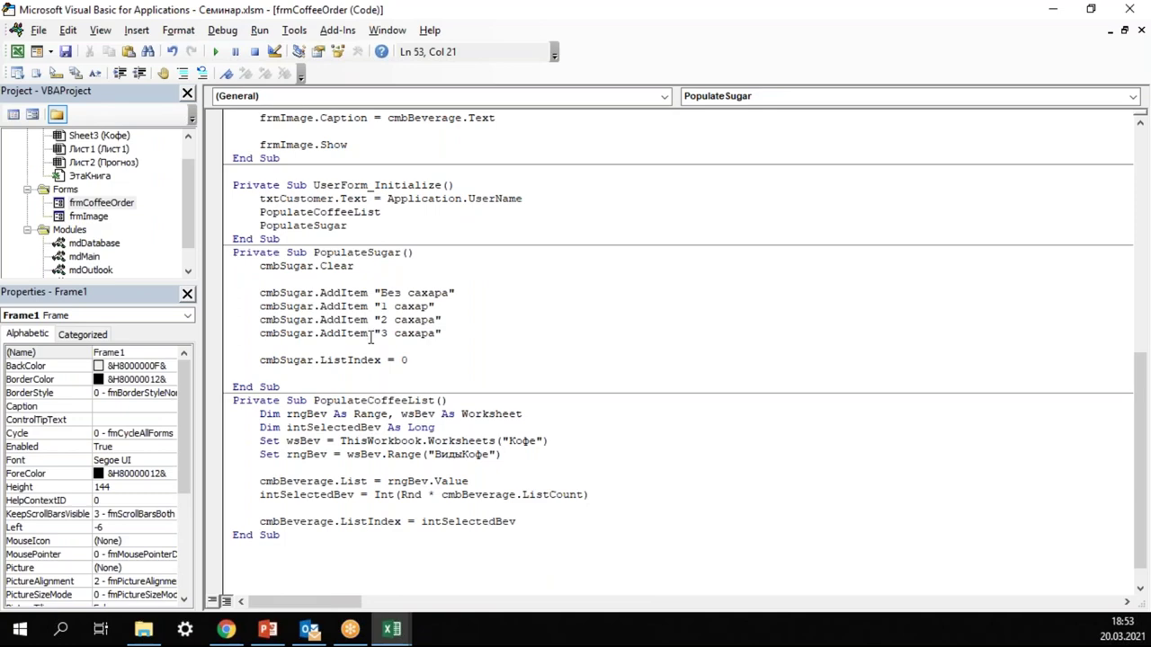
Tick Microsoft Scripting Runtime (scrrun.dll) in Tools > References and confirm with OK.
left_click(294, 29)
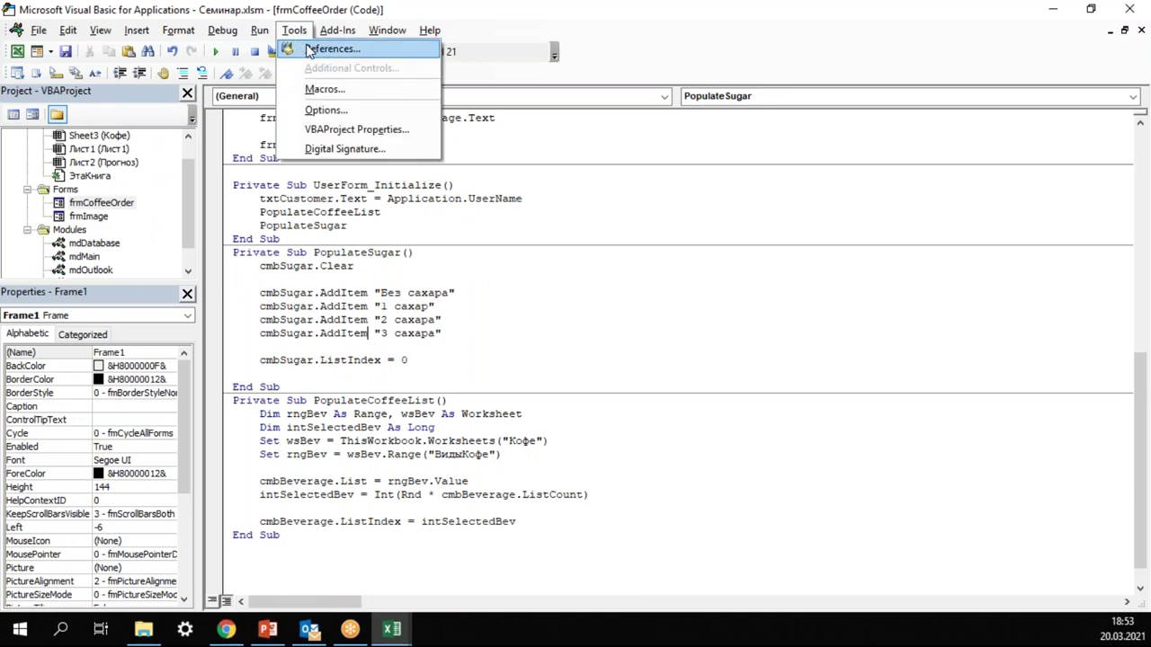
left_click(308, 51)
left_click_drag(632, 178, 632, 231)
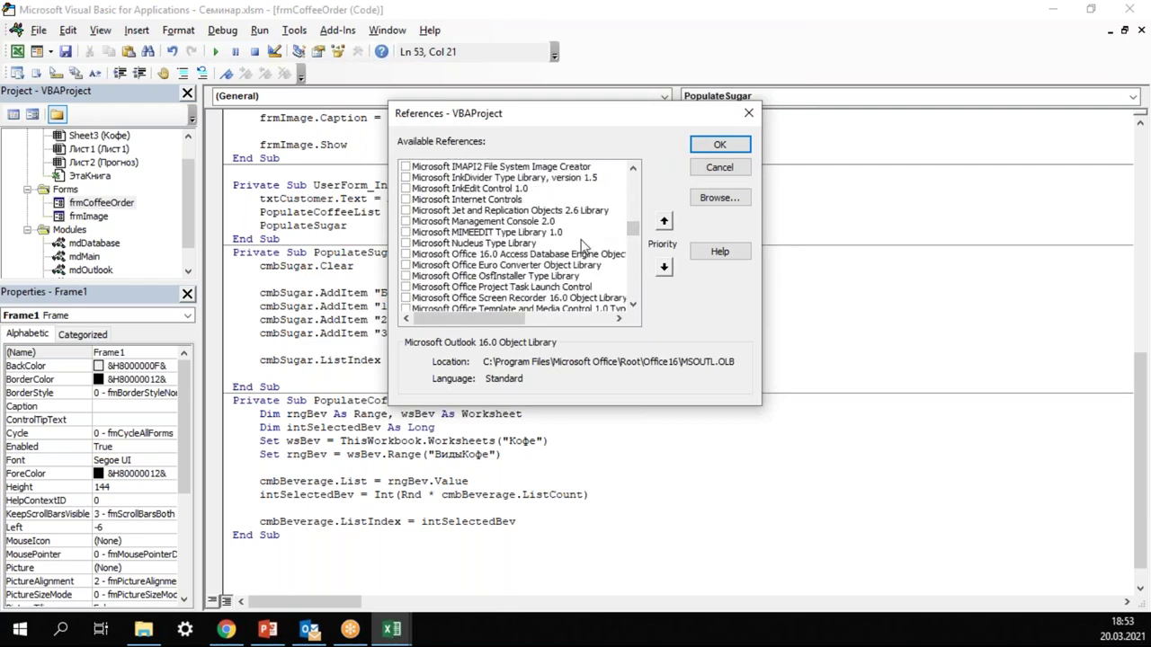
scroll(586, 239, "down", 3)
scroll(580, 245, "down", 2)
scroll(578, 244, "down", 2)
scroll(575, 245, "down", 2)
scroll(570, 247, "down", 2)
scroll(569, 248, "up", 1)
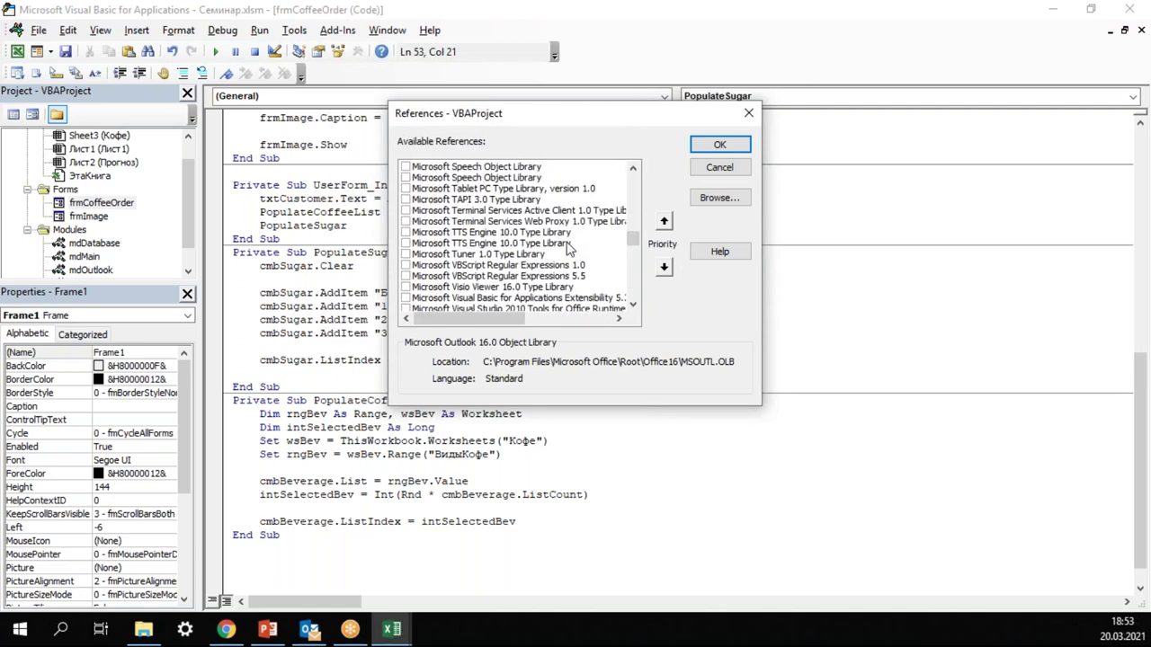
scroll(568, 248, "up", 1)
scroll(569, 248, "up", 1)
scroll(568, 248, "up", 1)
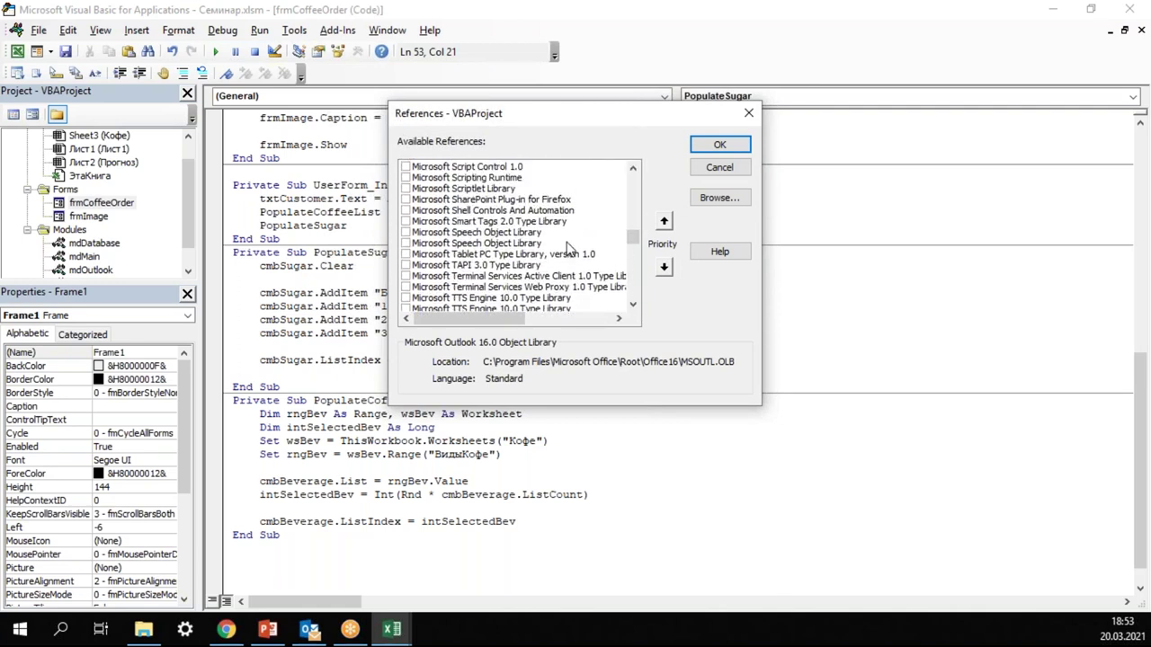
left_click(406, 178)
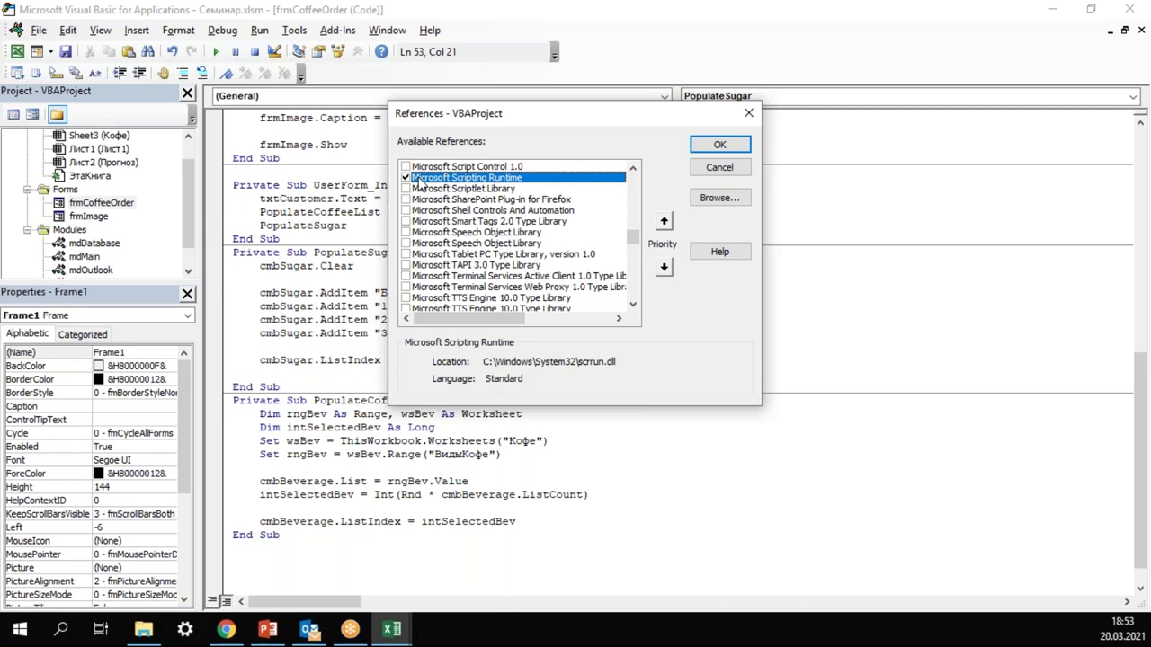
left_click(719, 145)
left_click_drag(193, 227, 195, 238)
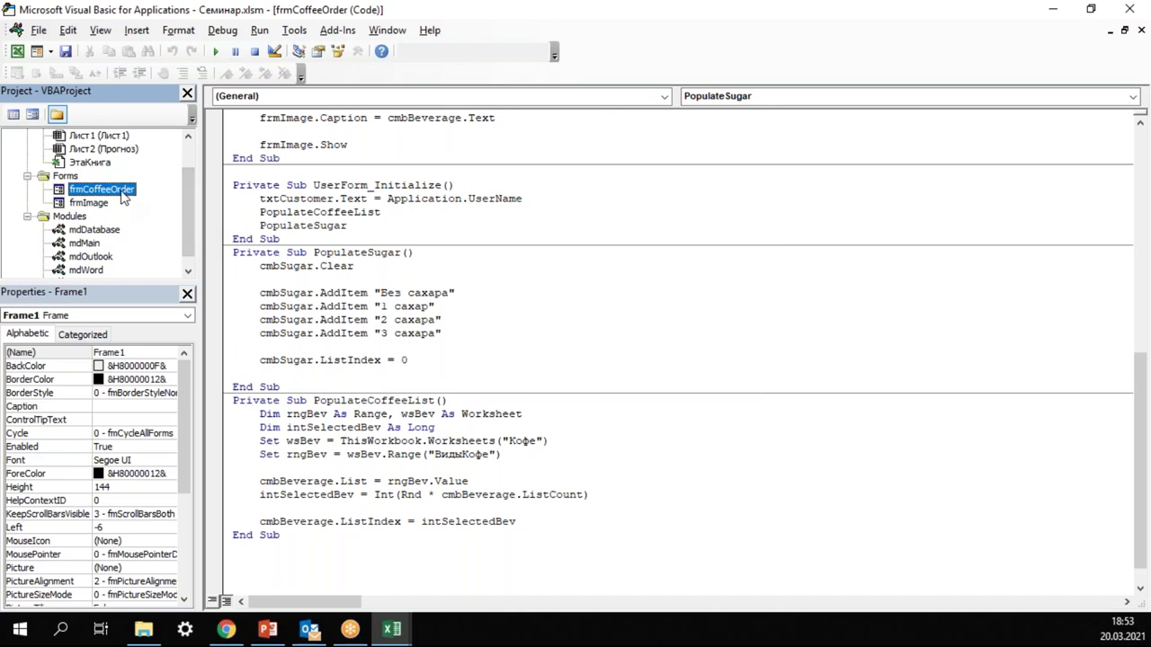
Add an empty Sub PopulateCoffeeListFromFile at the end of frmCoffeeOrder's code.
right_click(124, 191)
left_click(165, 203)
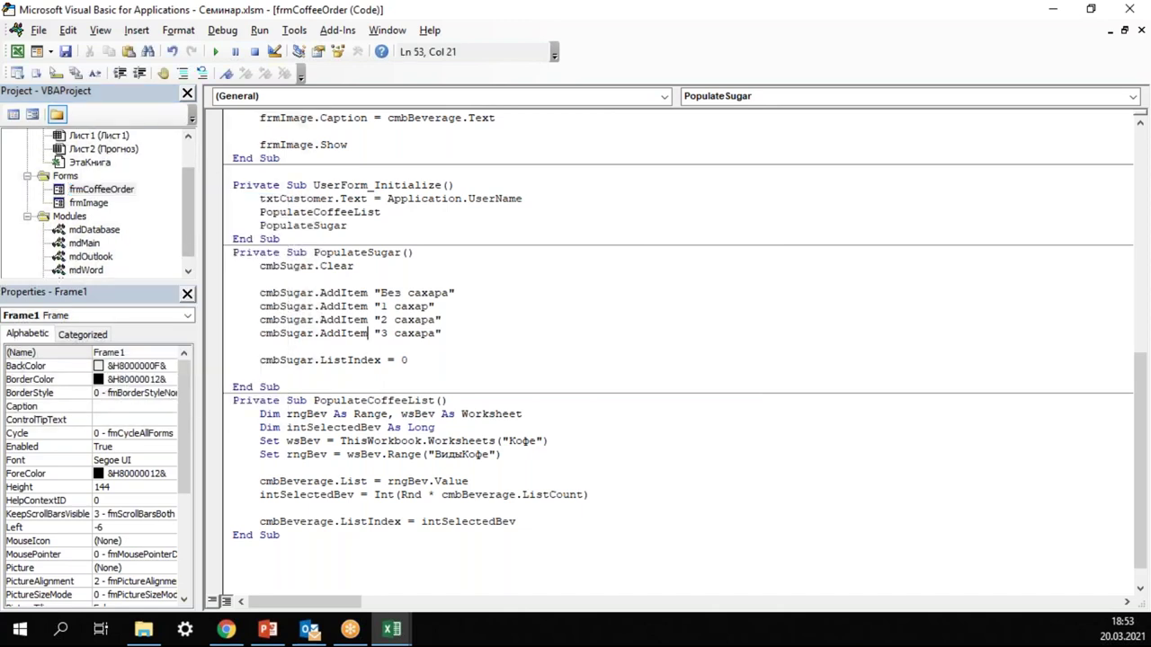
left_click(292, 571)
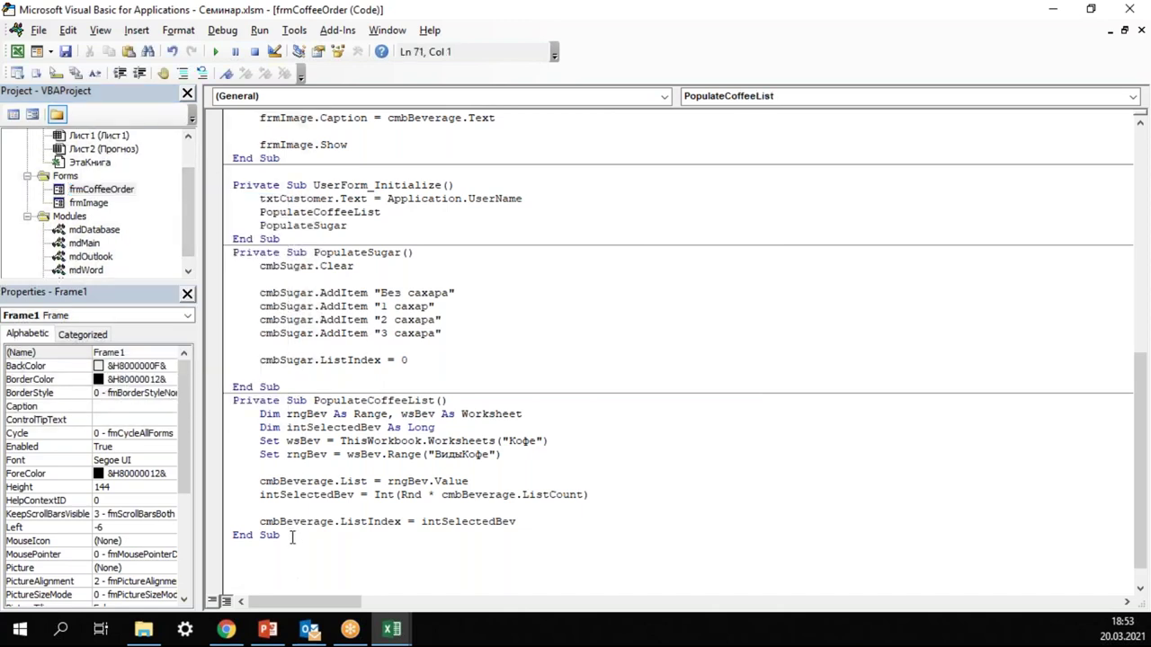
scroll(292, 537, "down", 1)
key("BackSpace")
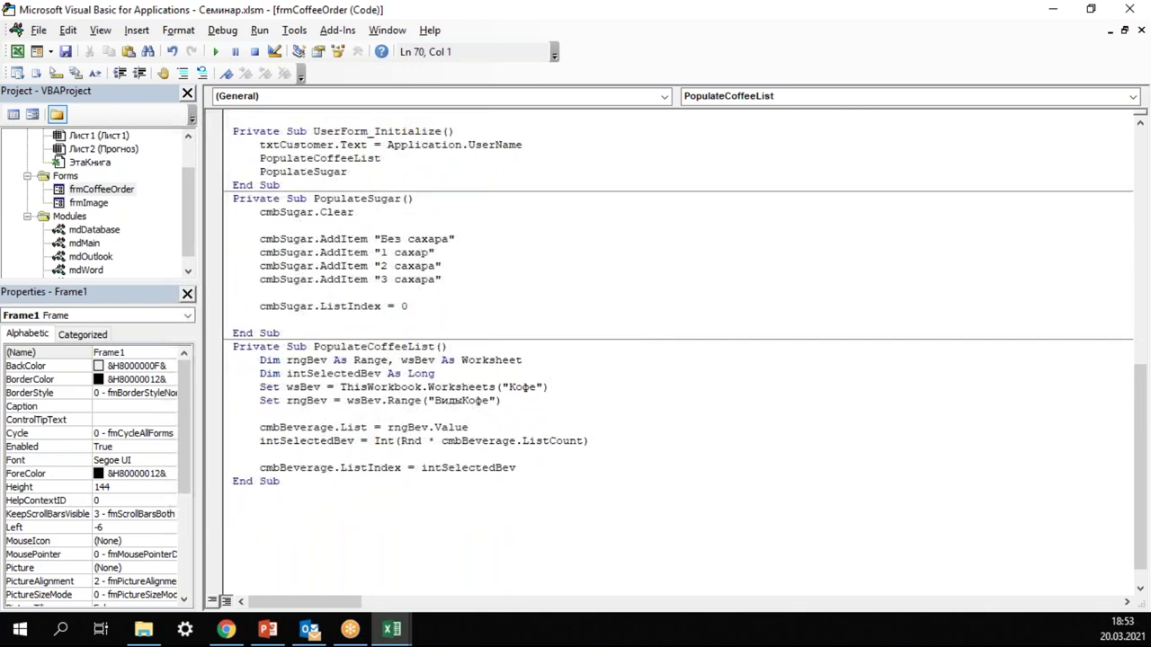
type("sub Populate")
type("CoffeeListFromFile")
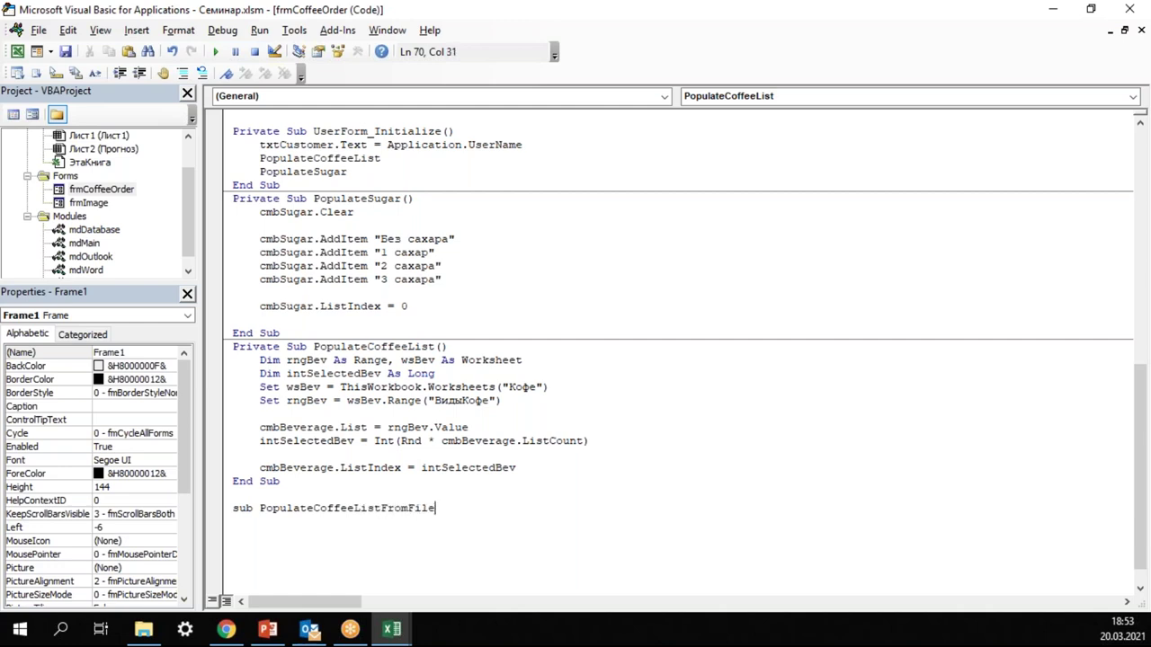
key("Return")
key("Tab")
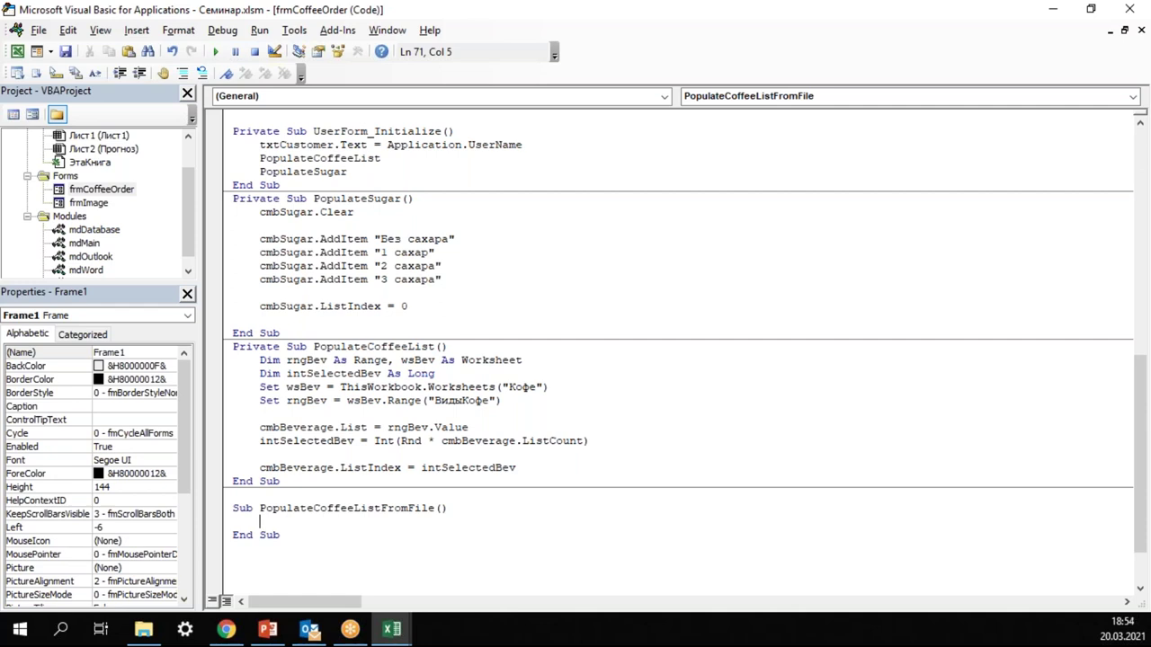
Declare FSO as New FileSystemObject, and strData and strFile as String.
type("dim FSO as")
type(" New file")
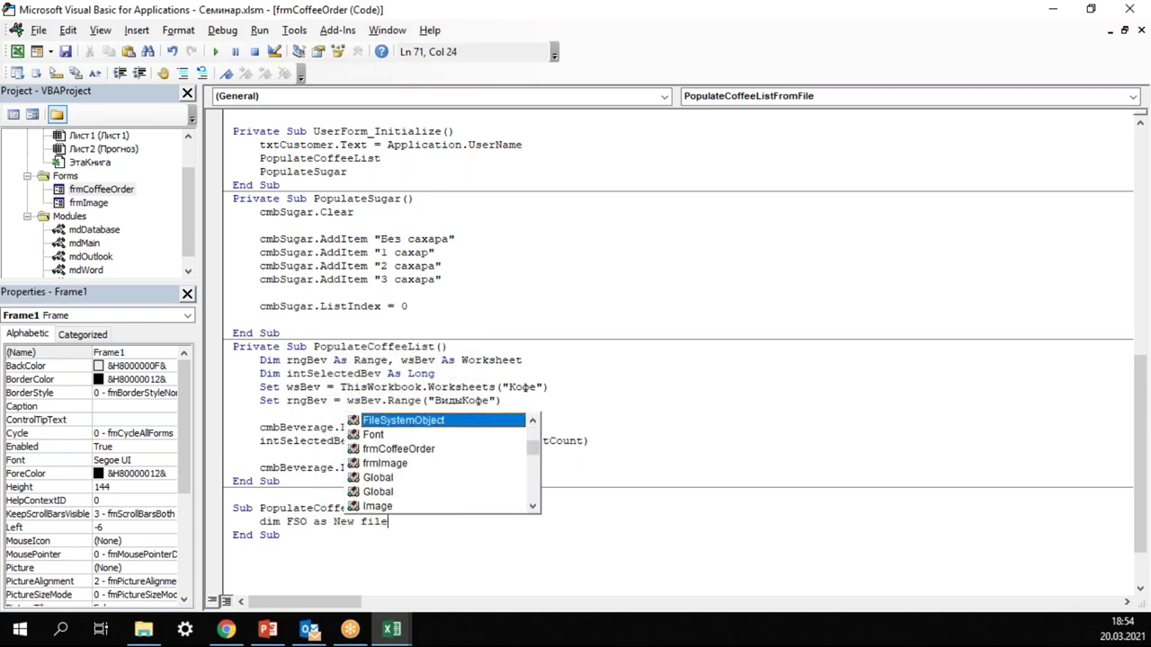
key("Tab")
key("Down")
key("Up")
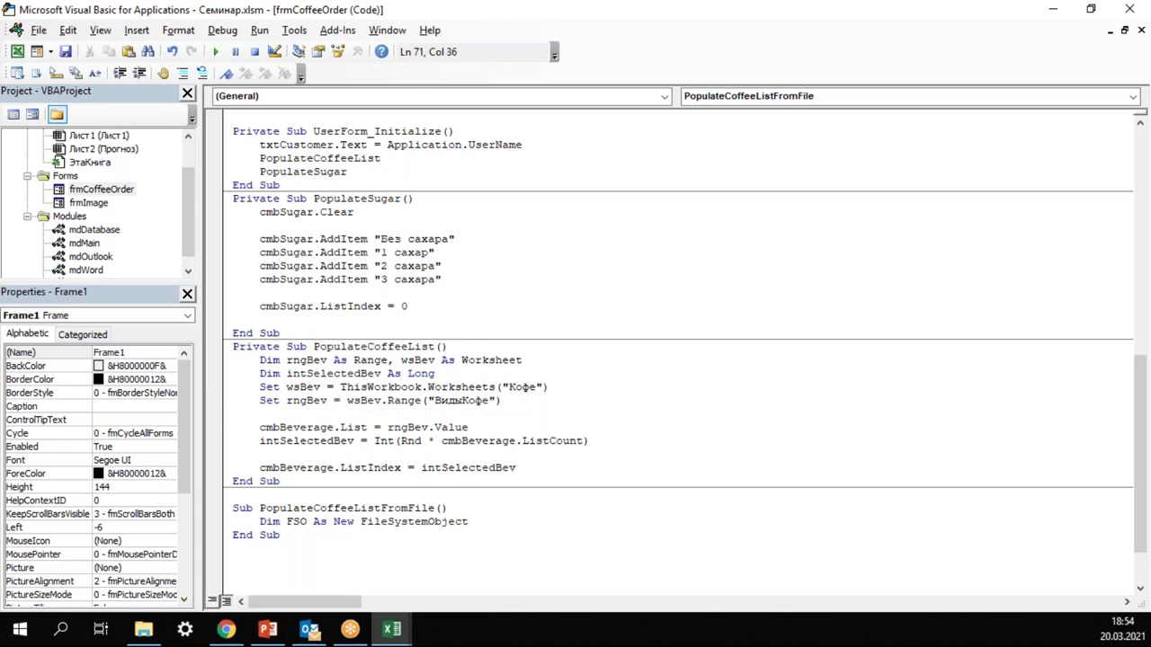
key("Return")
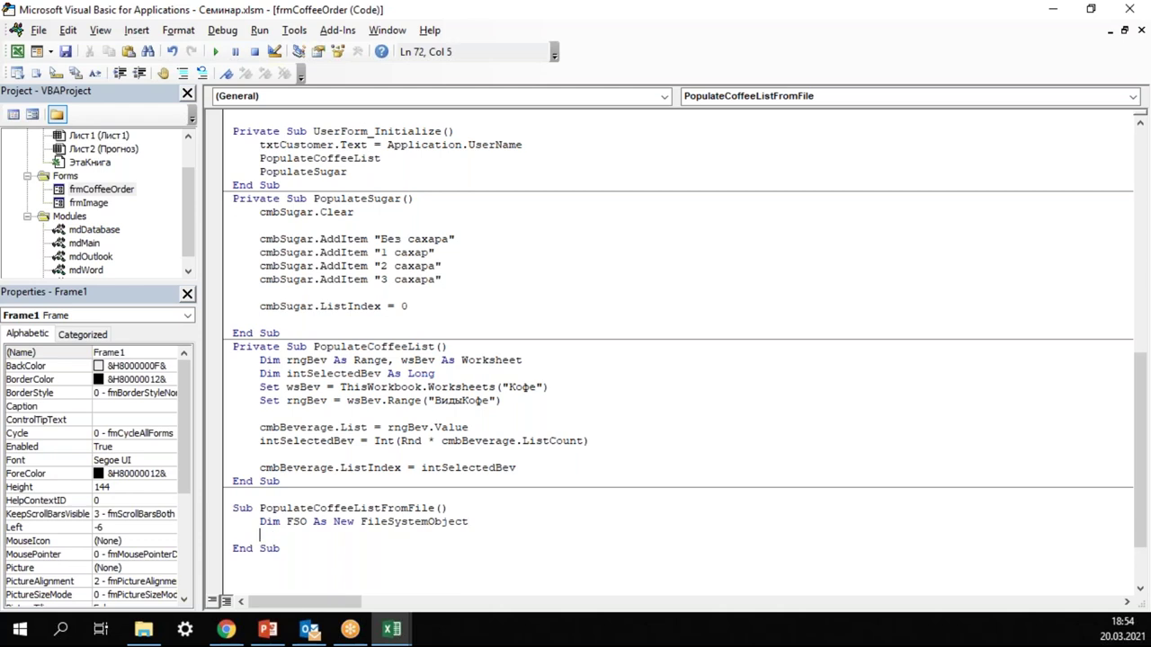
type("dim strData")
type(" as")
type(" Str")
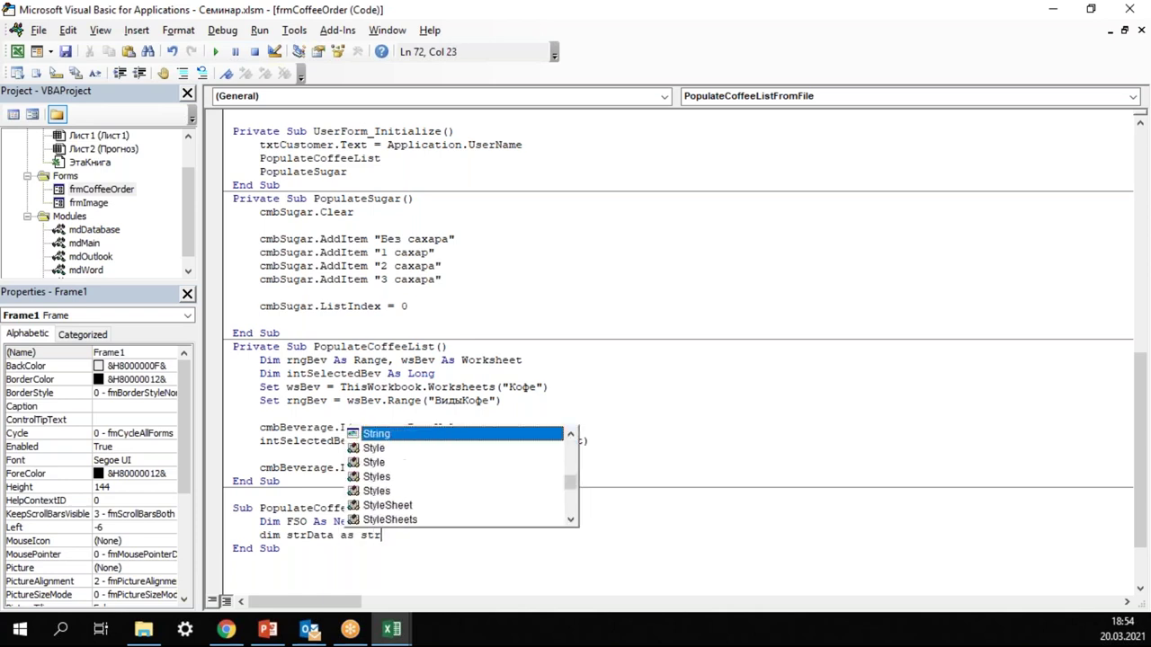
key("Tab")
type(", ")
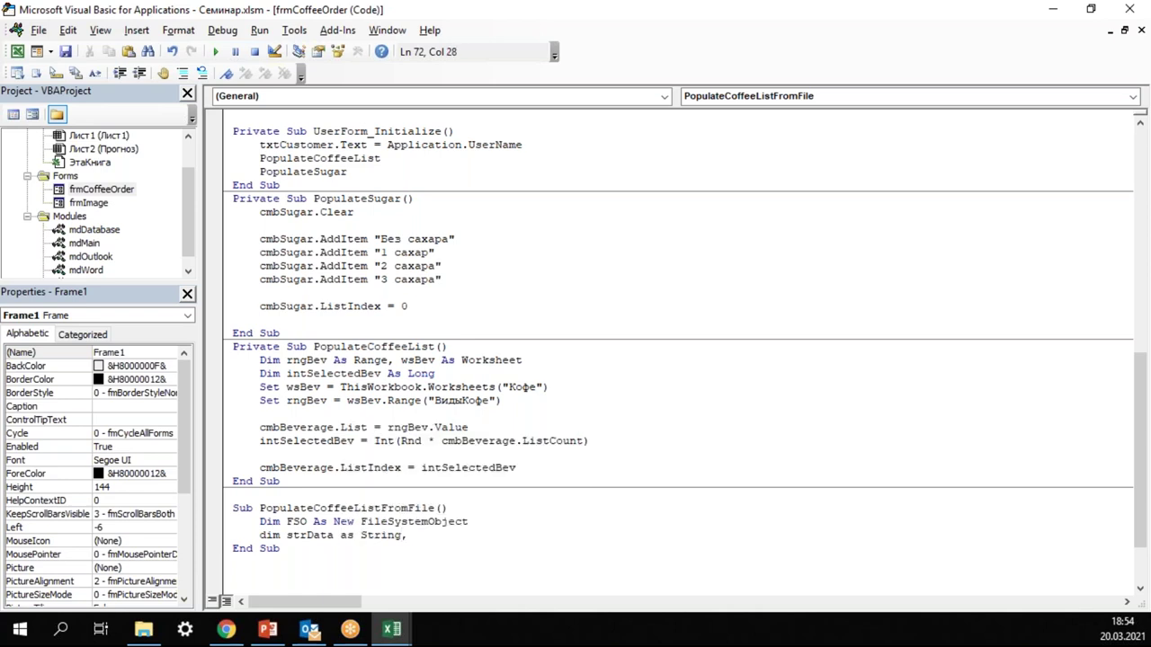
type("strFile as str")
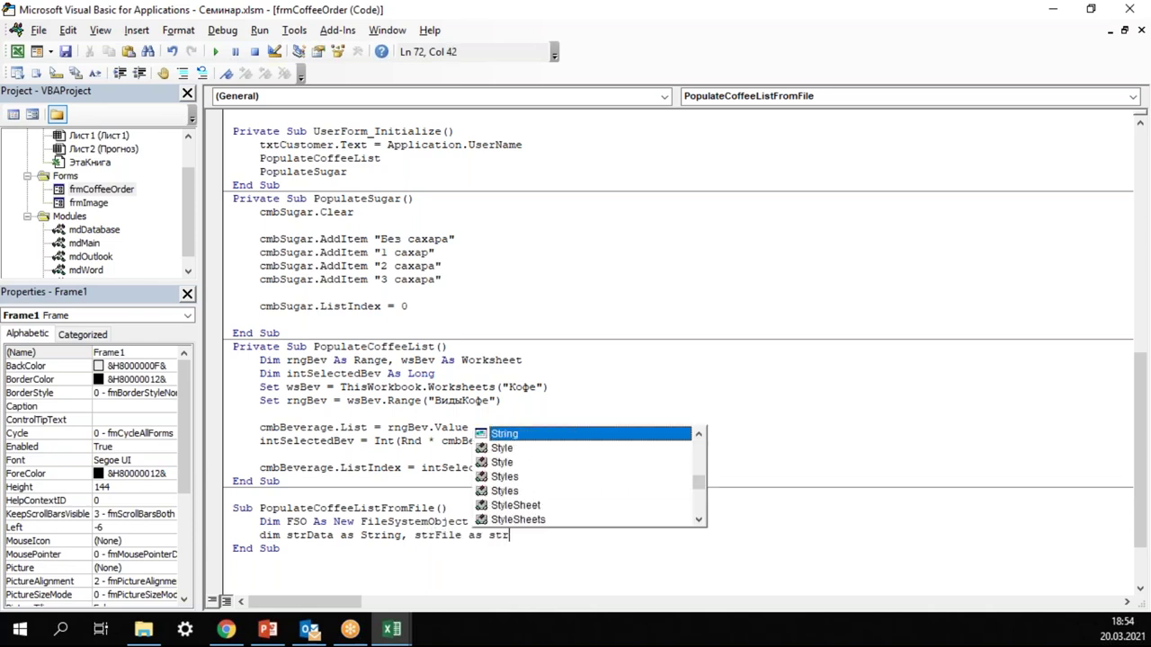
key("Tab")
key("Return")
key("Return")
key("Return")
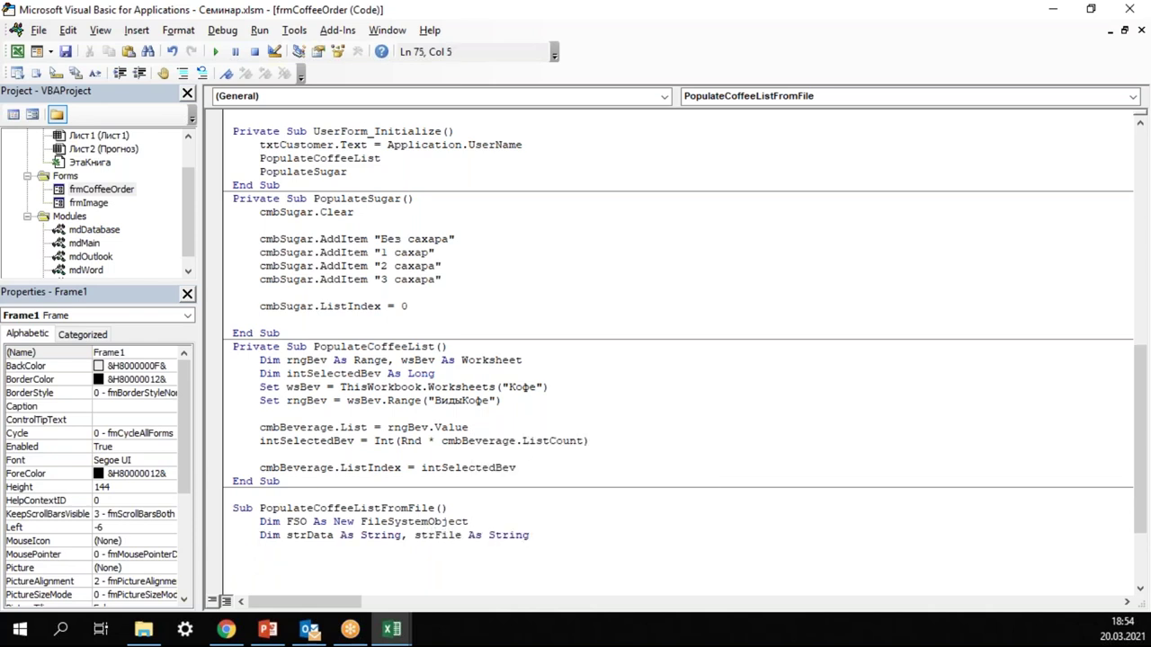
Set strFile = ThisWorkbook.Path & "\список.txt".
left_click(260, 561)
type("strFile = this")
key("BackSpace")
key("BackSpace")
key("BackSpace")
key("BackSpace")
key("BackSpace")
type("=ThisWorkbook.Pa")
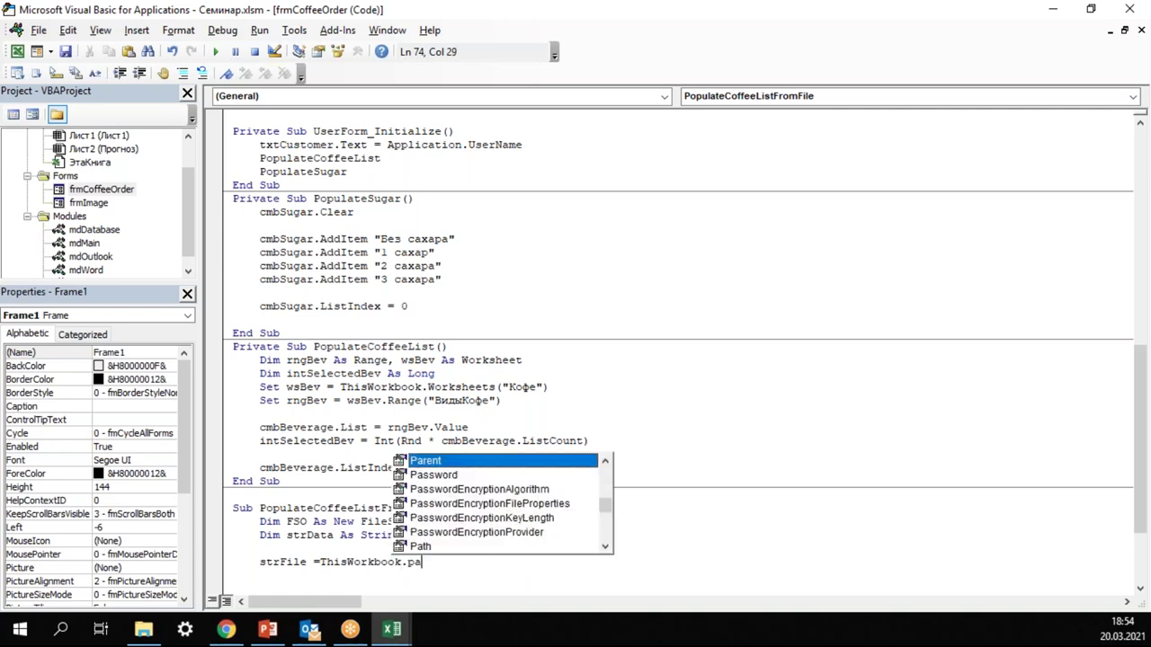
type("th & \"\\")
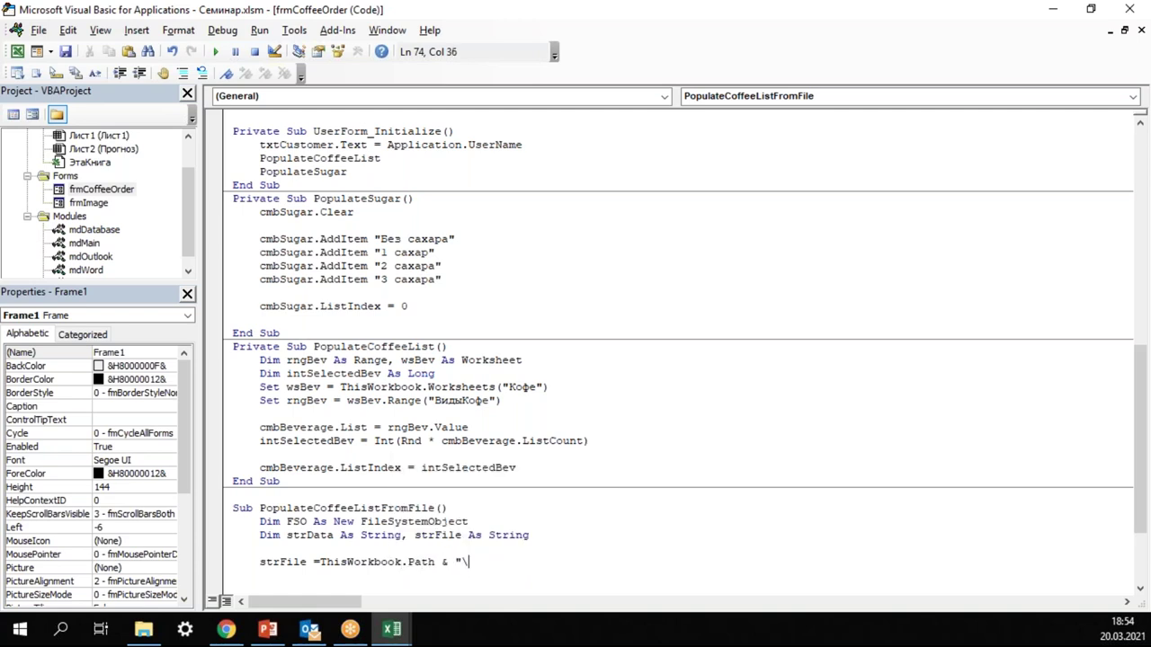
type("список.")
type("txt@")
key("BackSpace")
type("\"")
key("Return")
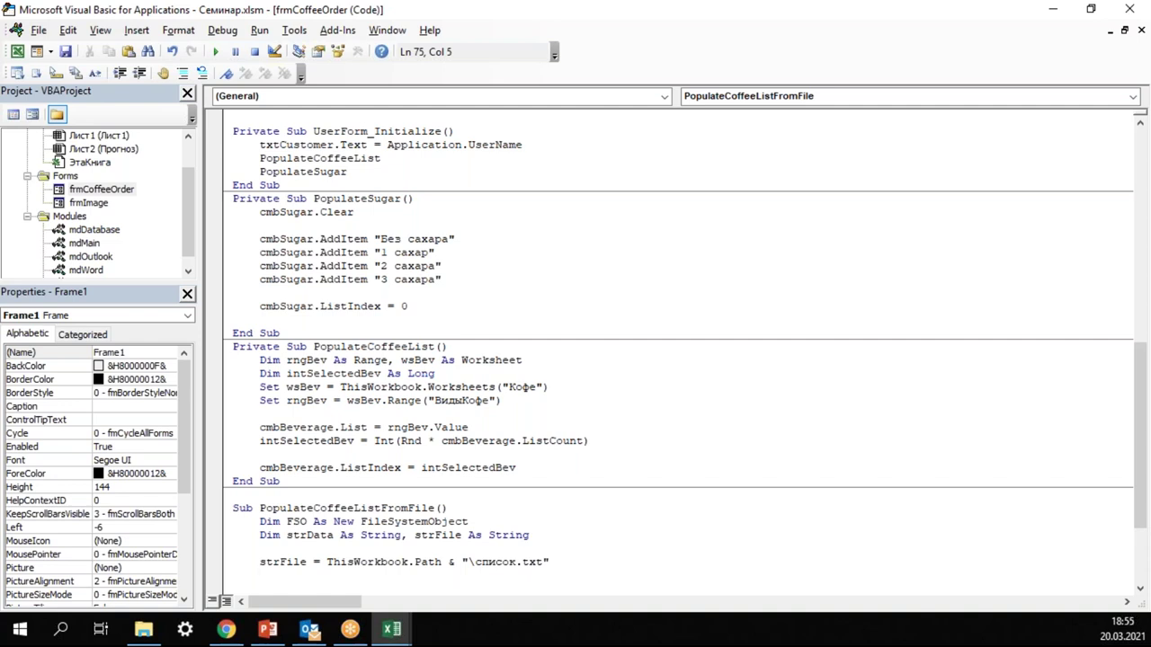
Read the whole file into strData with fso.OpenTextFile(strFile).ReadAll.
type("str")
type("Data = ")
type("fso.ope")
key("Tab")
type("(strfile).re")
key("Down")
key("Tab")
key("Return")
key("Return")
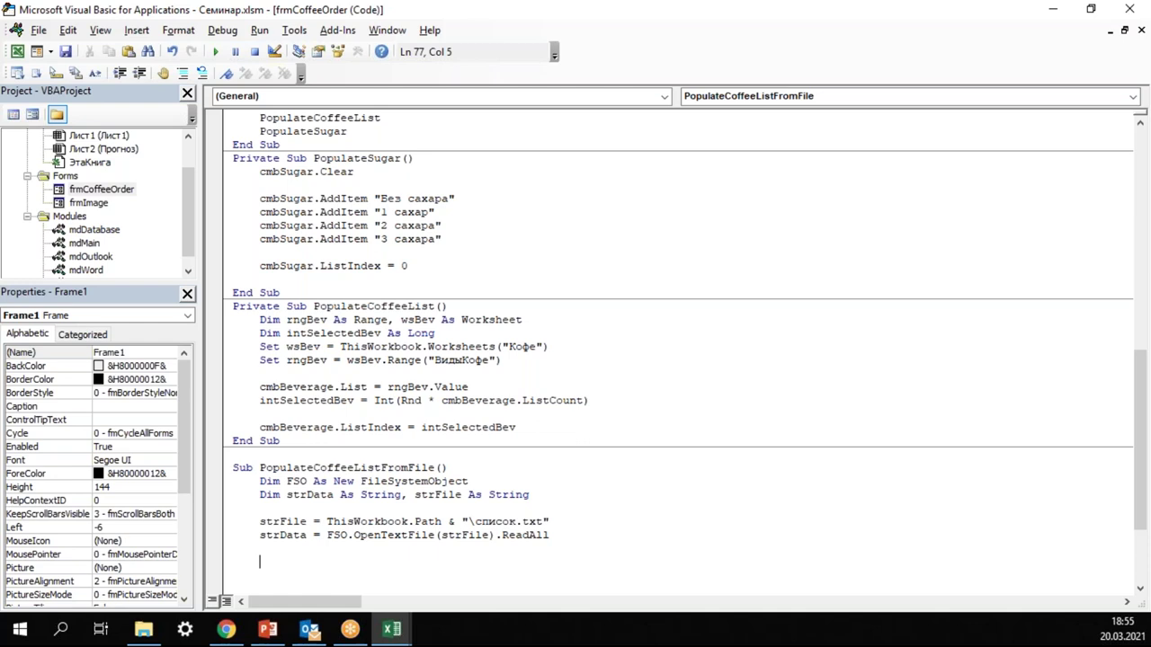
scroll(309, 560, "down", 1)
Copy the PopulateCoffeeListFromFile procedure and paste it into the mdMain module.
left_click_drag(303, 565, 226, 433)
key("ctrl+c")
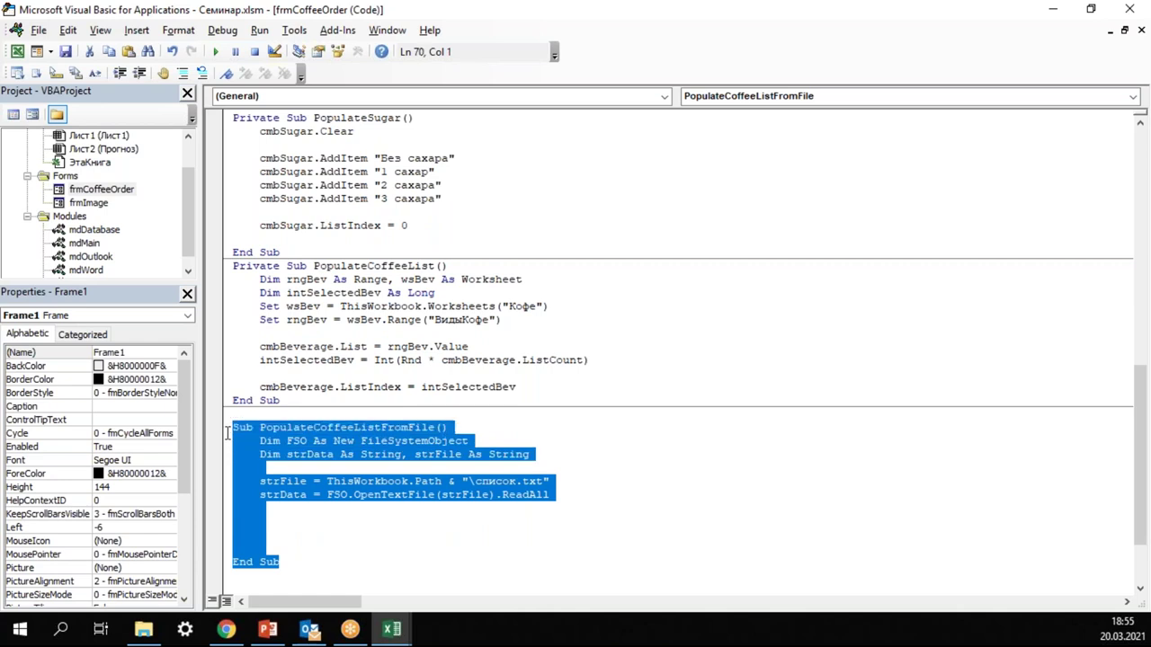
right_click(246, 431)
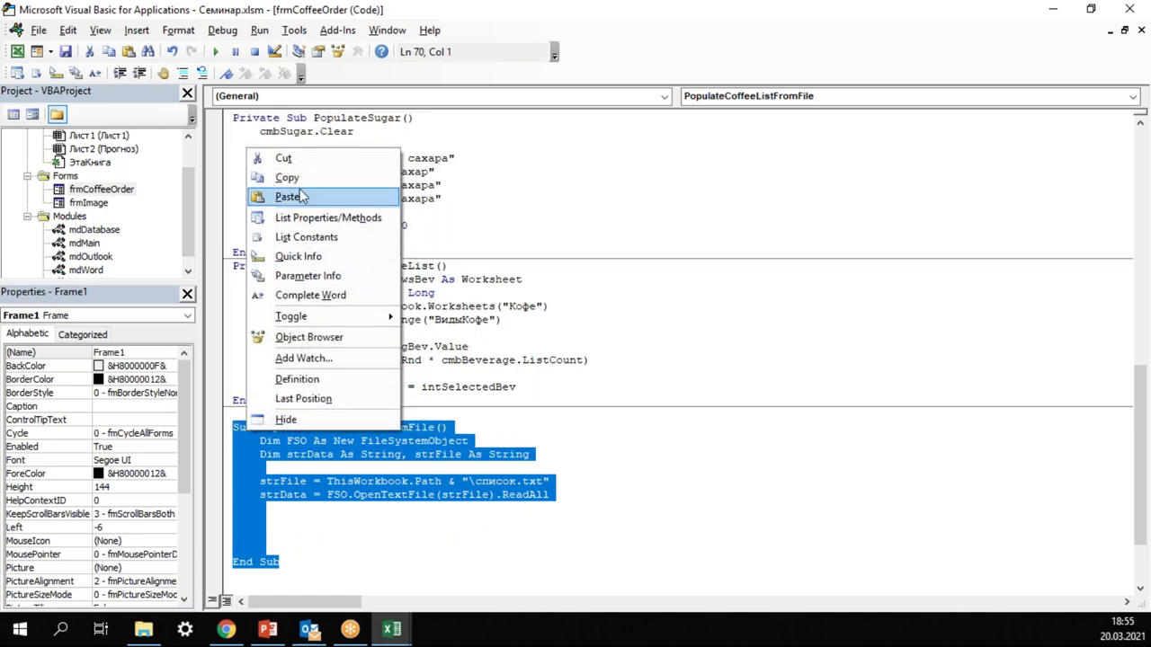
left_click(269, 177)
double_click(90, 244)
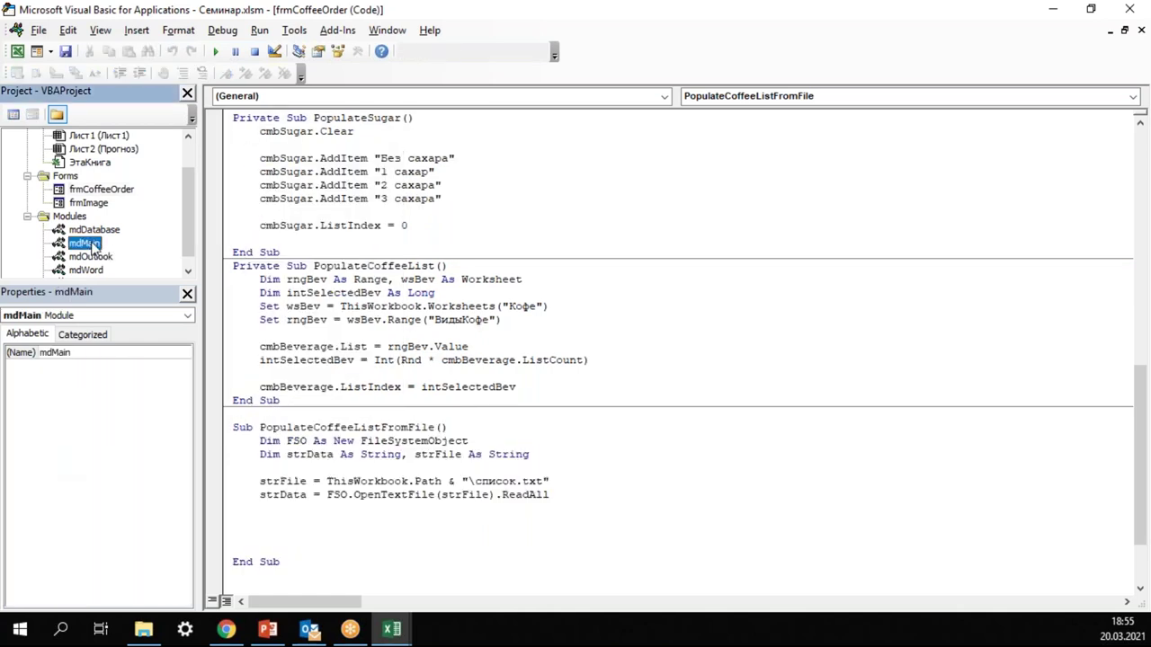
key("ctrl+v")
left_click(309, 253)
Step through the file-reading macro with F8 and check what strData holds.
key("F8")
key("F8")
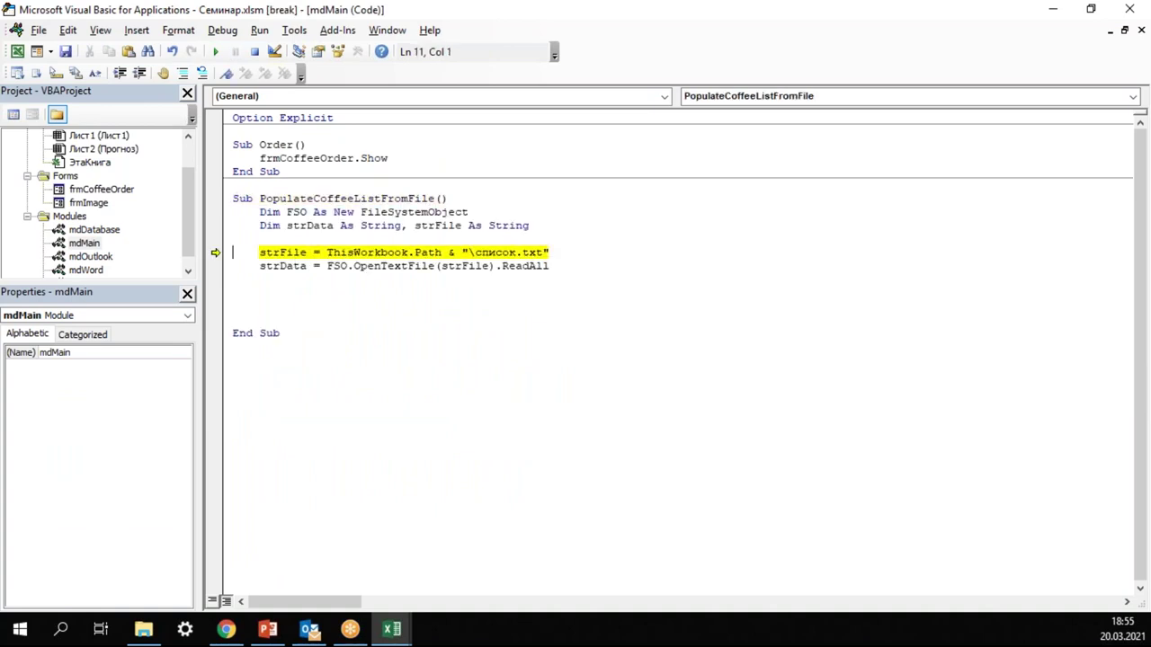
key("F8")
key("F8")
left_click(280, 266)
double_click(280, 266)
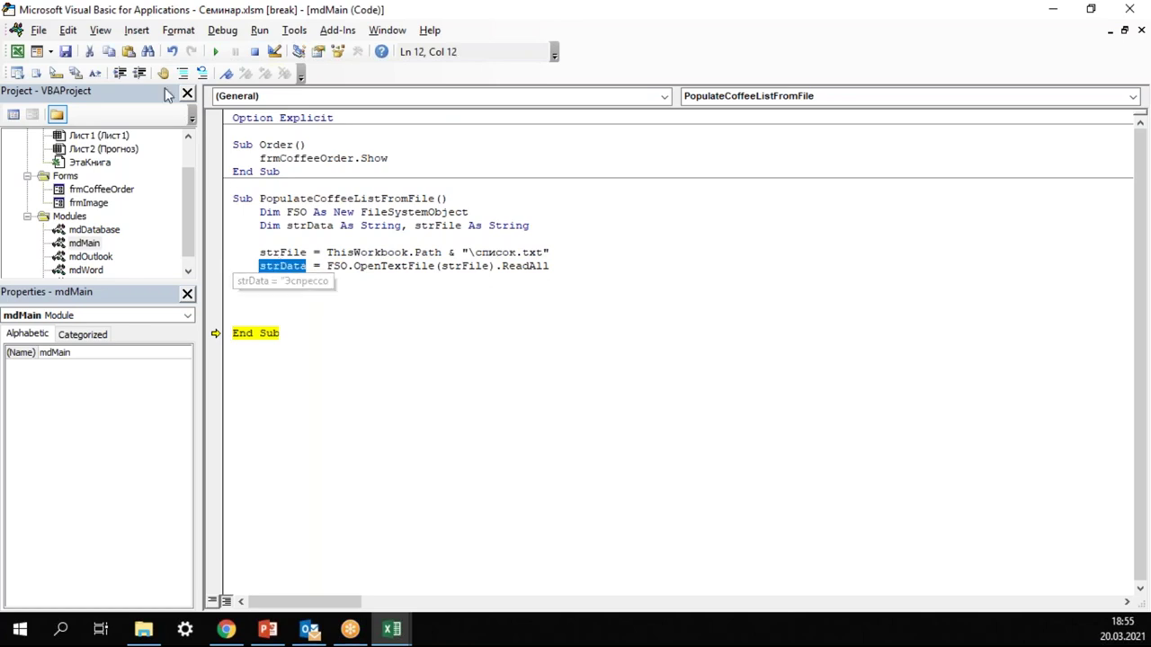
Print strData in the Immediate Window to see Эспрессо, Ристретто, Пикколо, then reset the run.
left_click(100, 31)
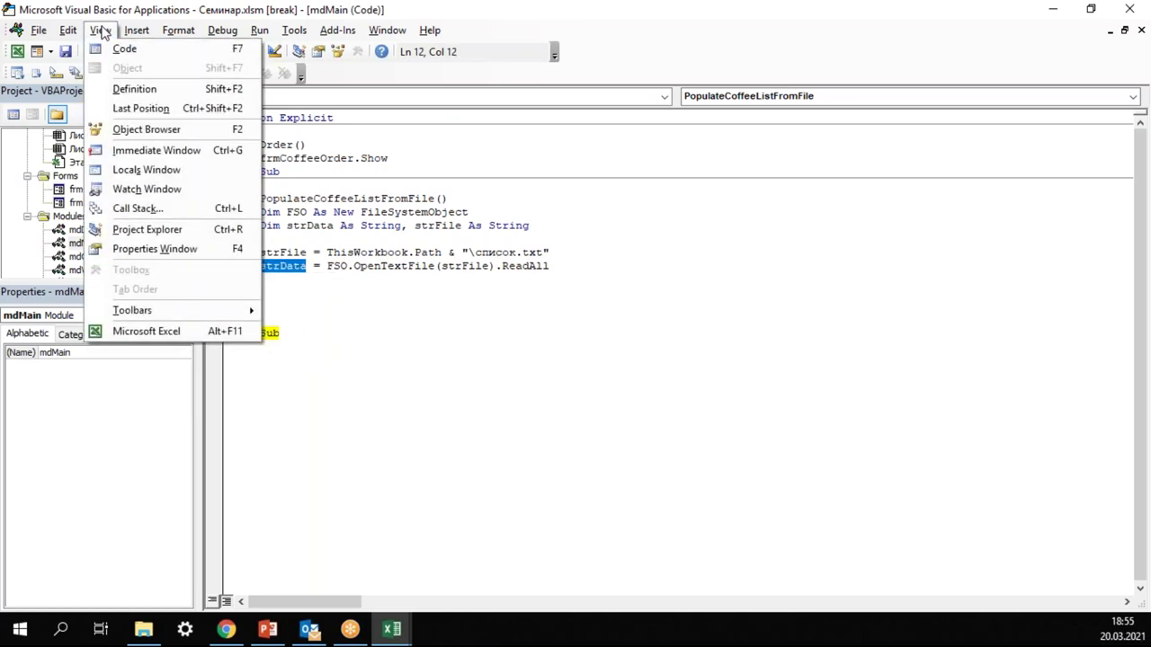
left_click(154, 150)
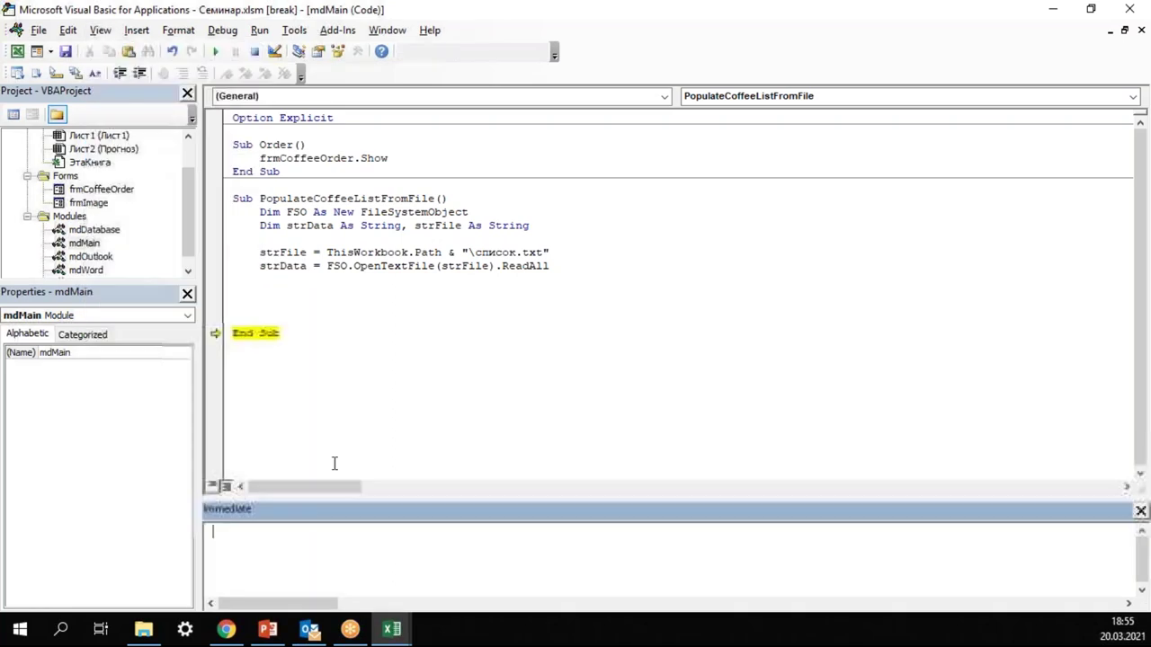
type("? strdata")
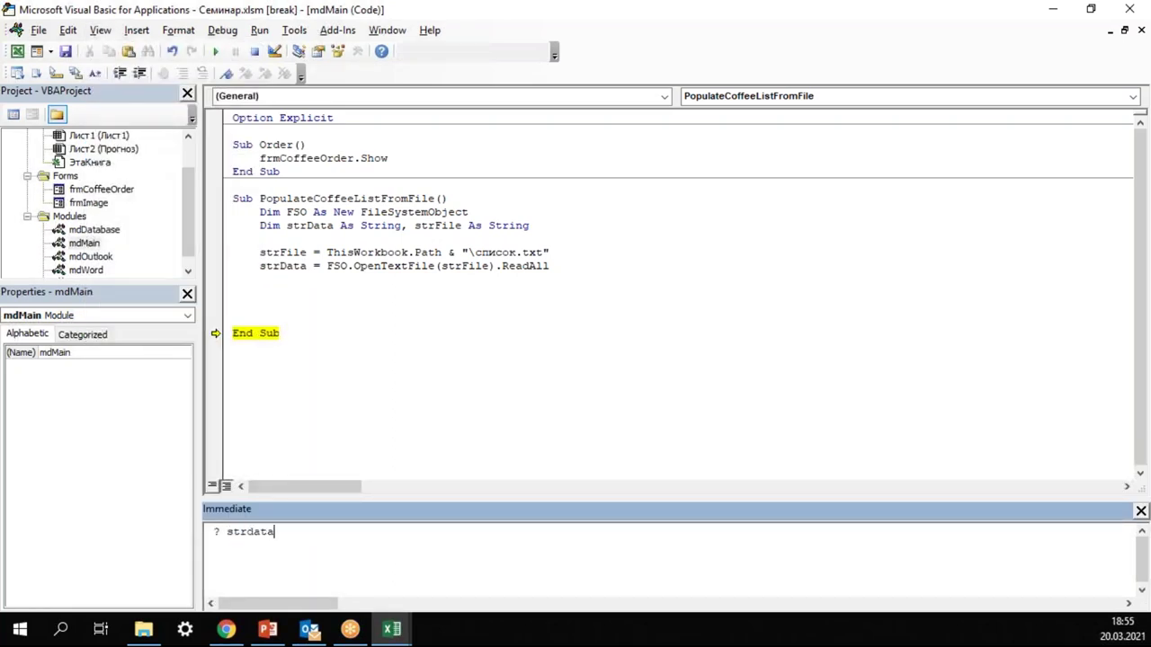
key("Return")
key("Up")
key("Up")
key("Down")
key("Down")
key("Down")
key("Down")
key("Down")
key("Down")
key("Down")
key("Down")
key("Down")
key("Down")
key("Down")
key("Up")
key("Up")
key("Up")
key("Up")
key("Up")
key("Up")
key("Up")
key("Up")
key("Up")
key("Up")
key("Up")
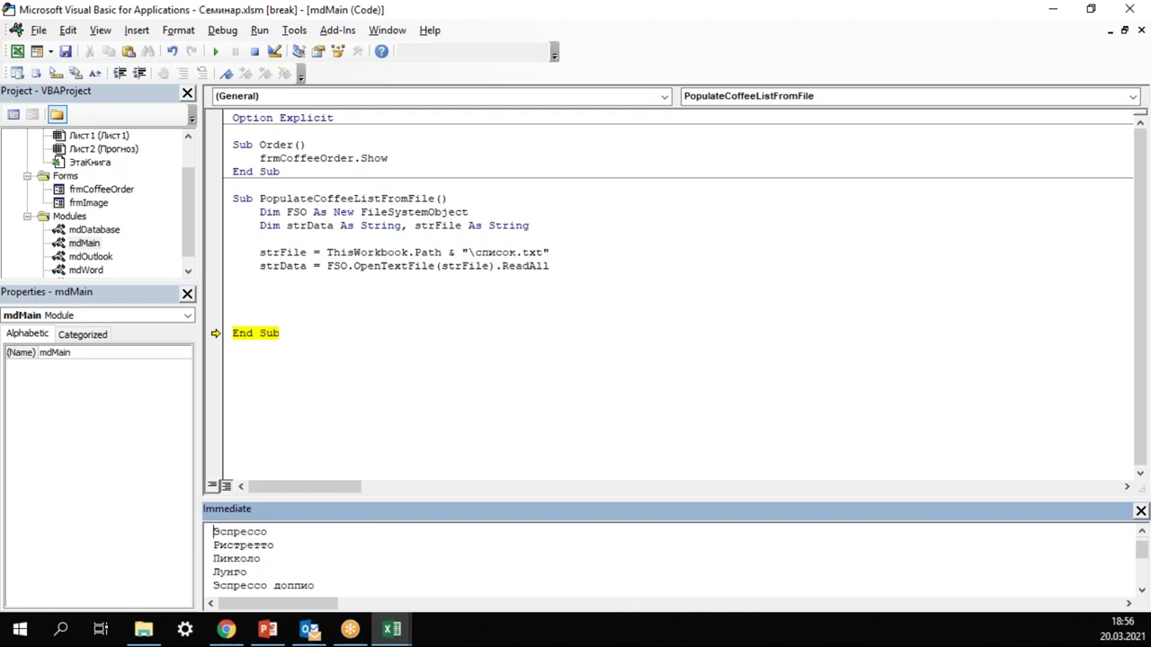
left_click(255, 52)
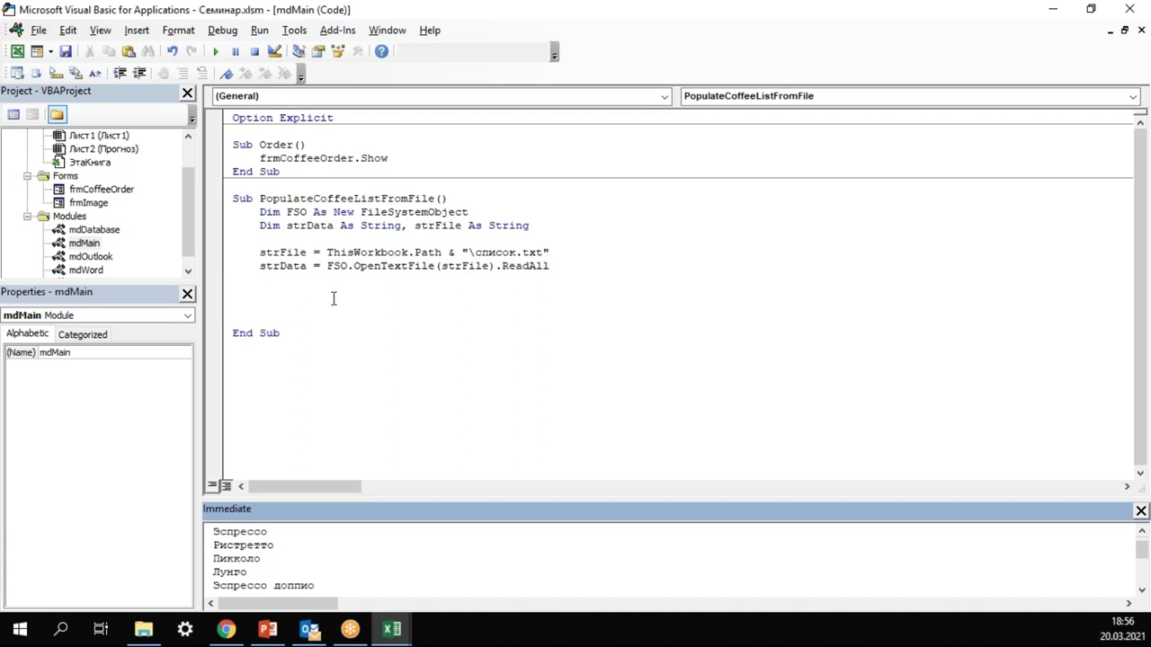
Move the PopulateCoffeeListFromFile sub from mdMain into the frmCoffeeOrder form's code.
left_click(282, 282)
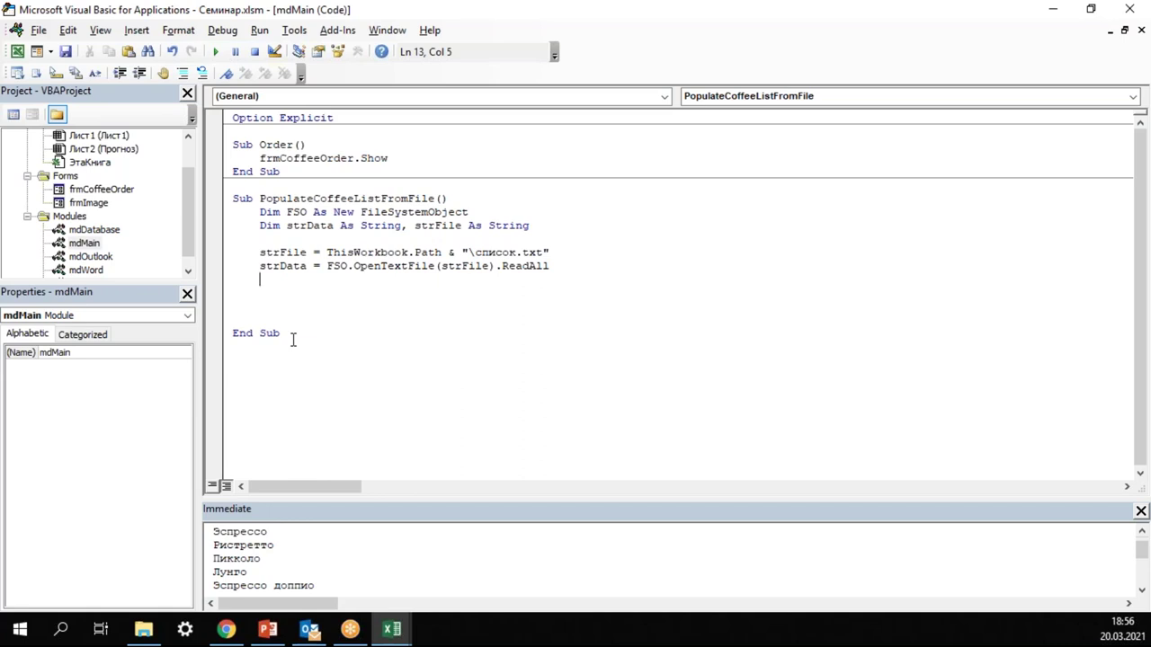
left_click_drag(292, 340, 216, 254)
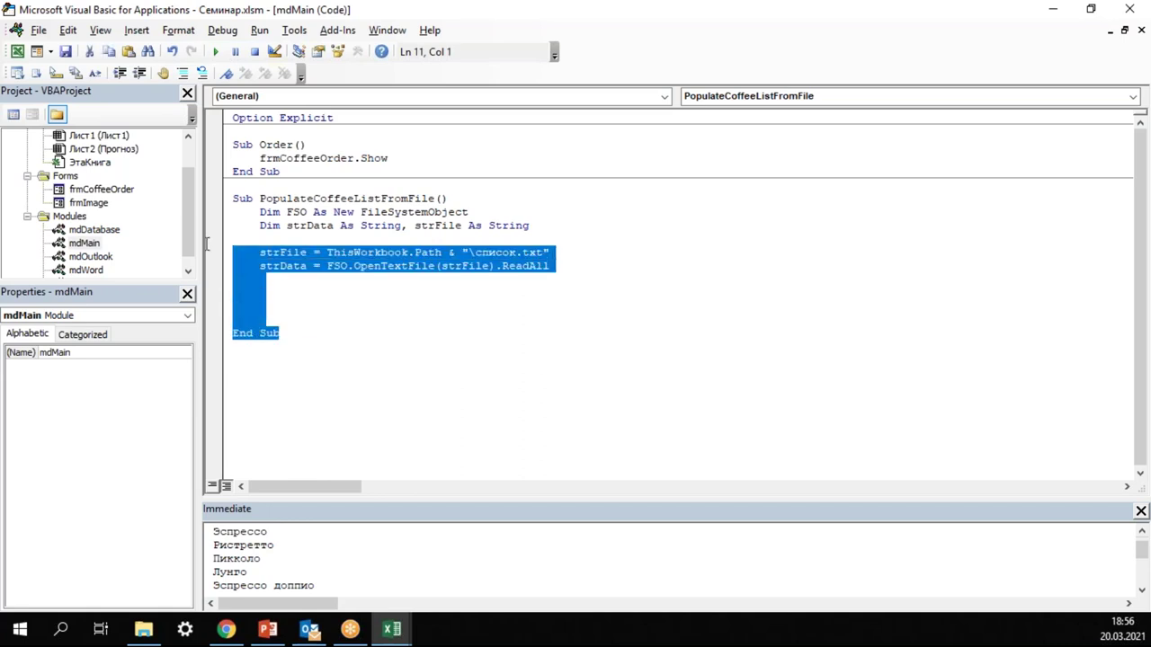
key("Delete")
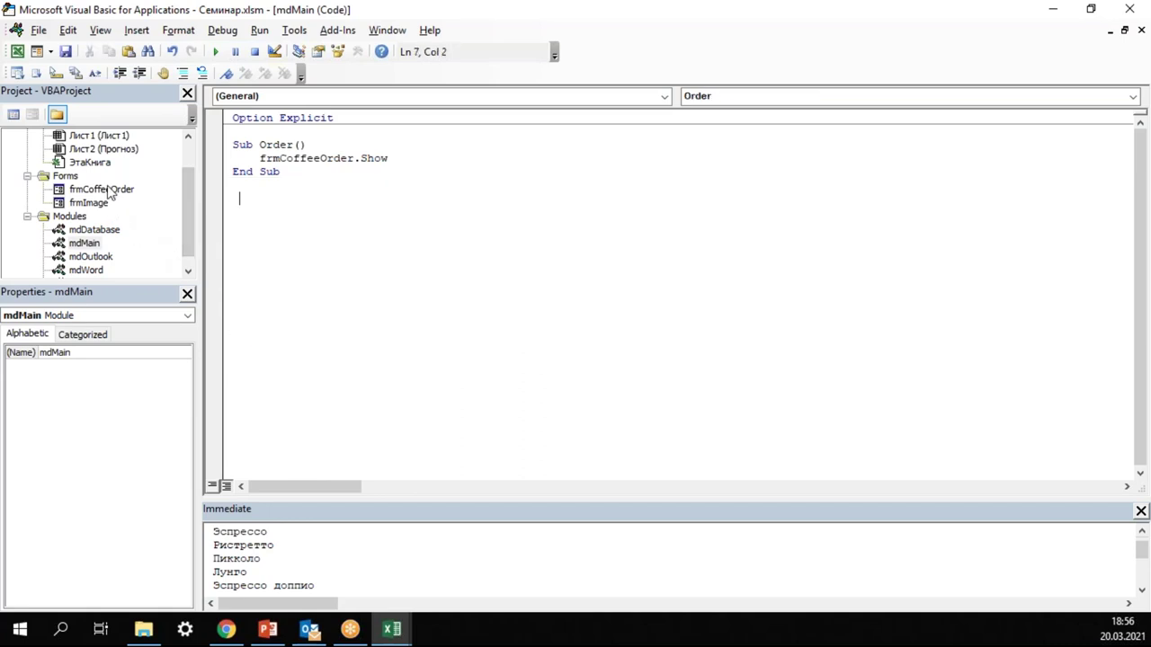
right_click(105, 188)
left_click(128, 194)
key("ctrl+v")
Add the line cmbBeverage.List = Split(strData, vbNewLine) to the sub.
left_click(260, 400)
type("cmb")
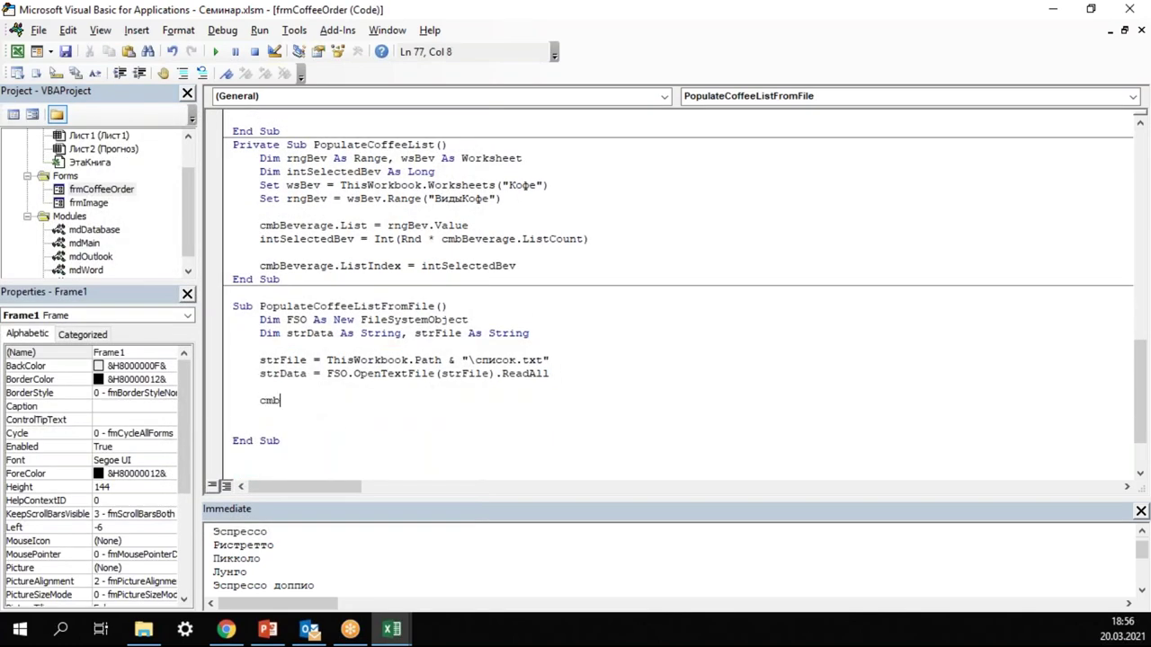
key("ctrl+space")
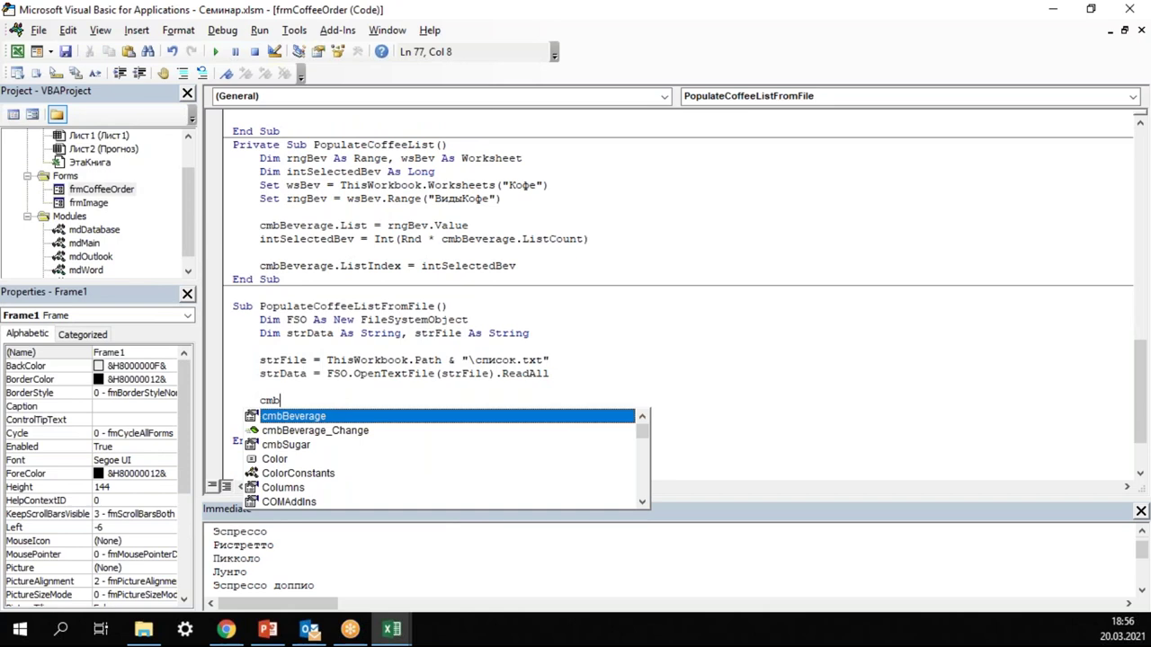
type(".List =")
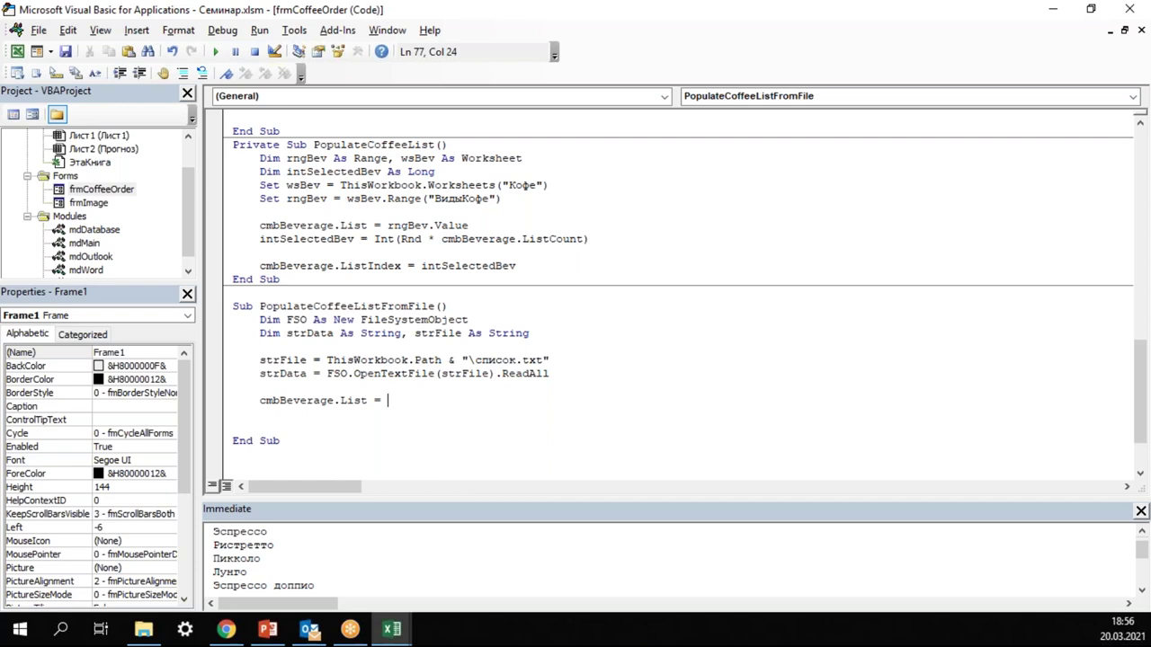
type("split(")
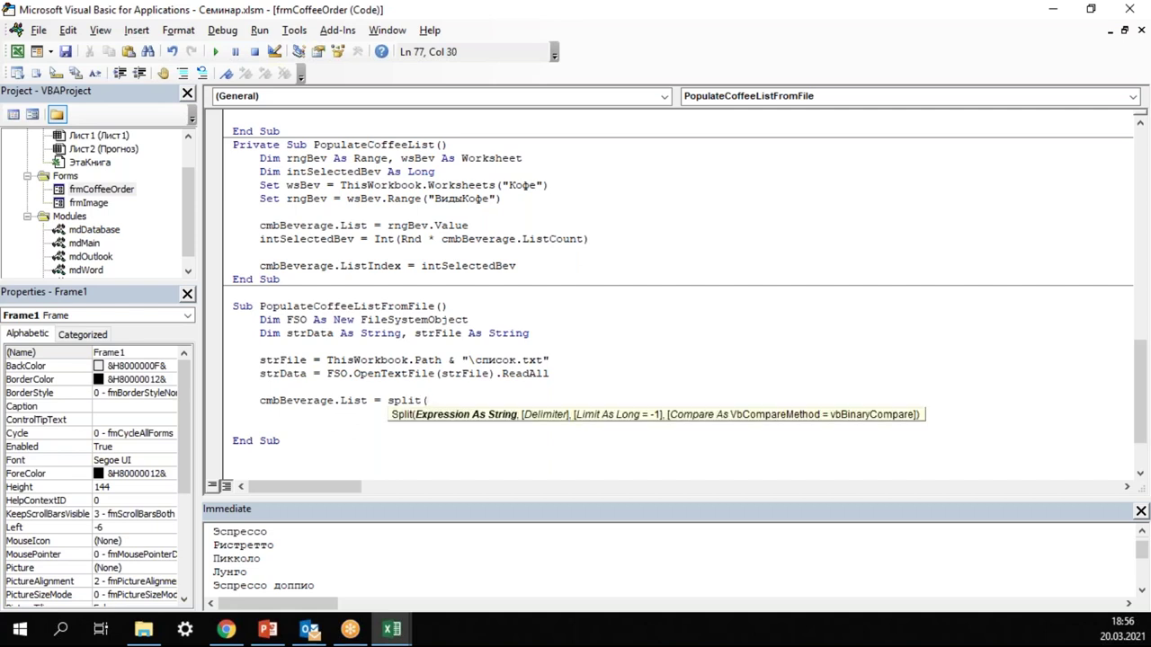
type("strData,vbnewlinw")
key("BackSpace")
type("e)")
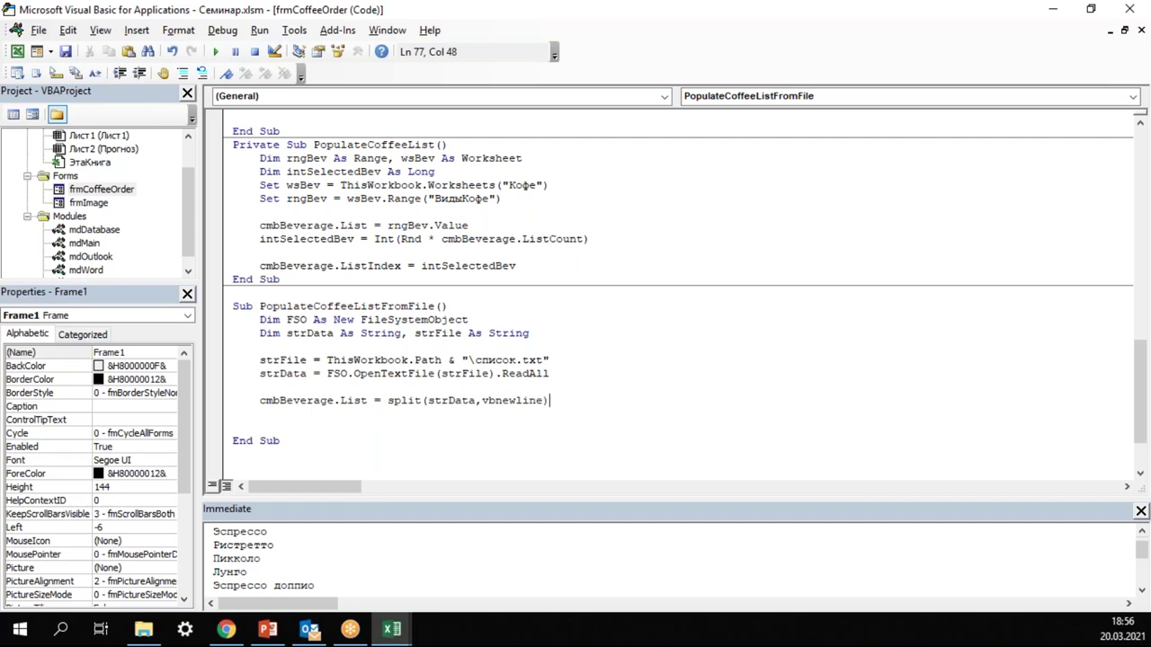
key("Return")
Copy the random intSelectedBev and ListIndex lines from PopulateCoffeeList under the Split line.
left_click_drag(254, 240, 538, 270)
key("ctrl+c")
left_click(290, 415)
key("ctrl+v")
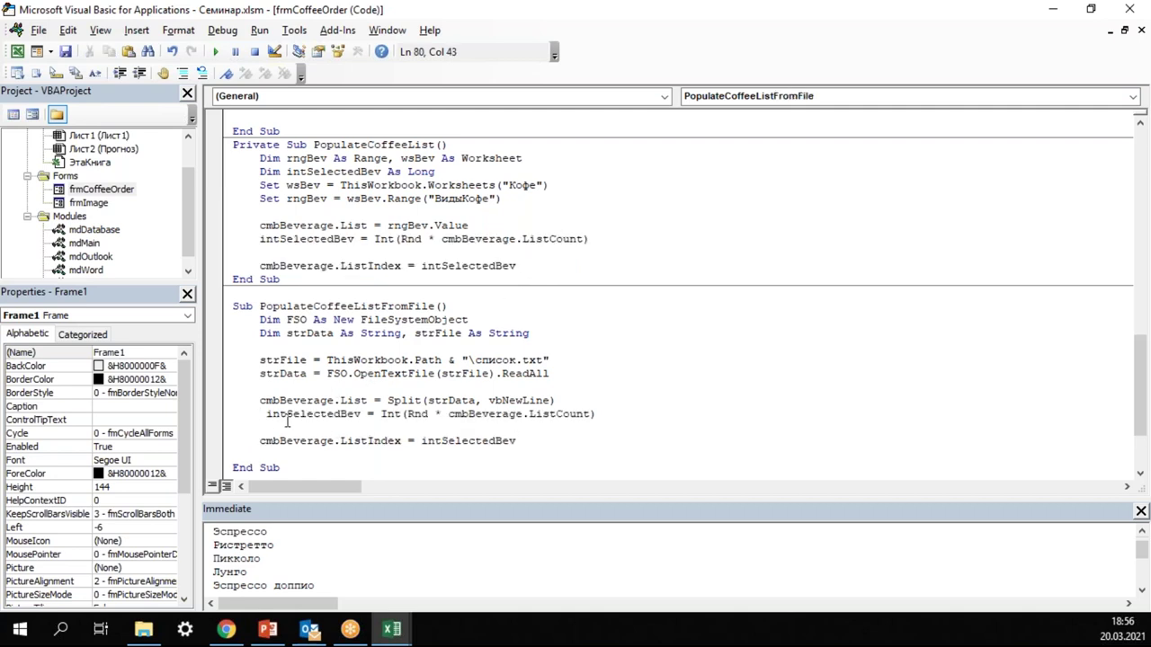
Add the intSelectedBev declaration below Dim strData in the new sub and tidy its spacing.
mouse_move(438, 171)
left_mouse_down()
mouse_move(280, 185)
mouse_move(260, 171)
left_mouse_up()
key("ctrl+c")
left_click(325, 346)
key("ctrl+v")
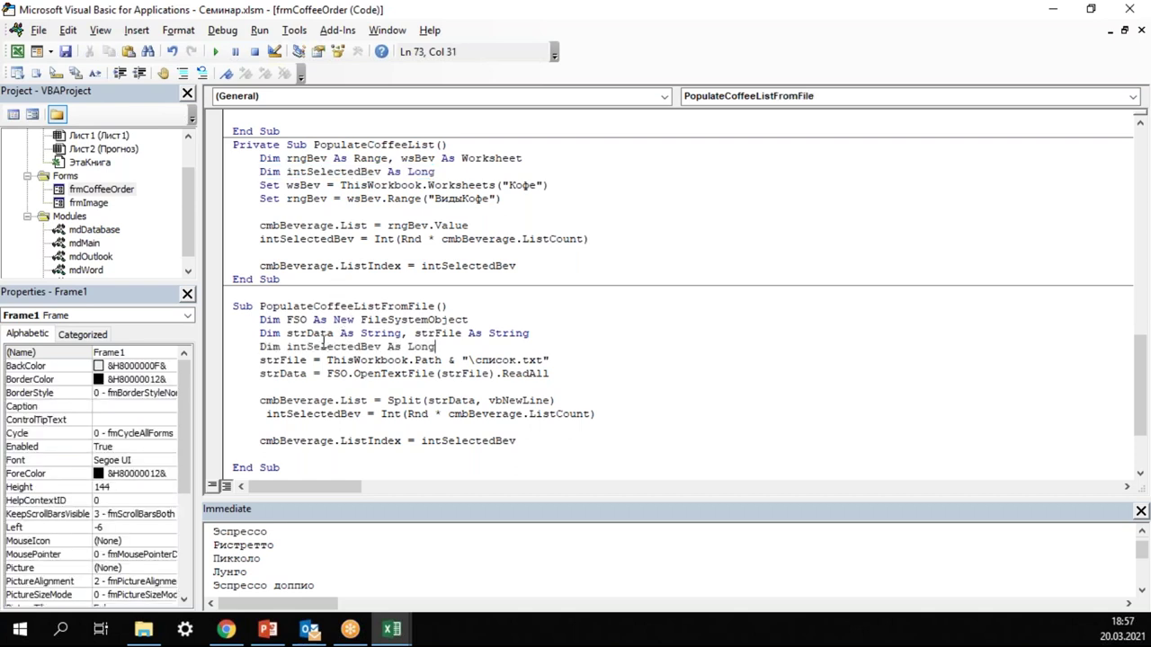
key("Return")
key("Down")
key("Down")
key("Down")
key("End")
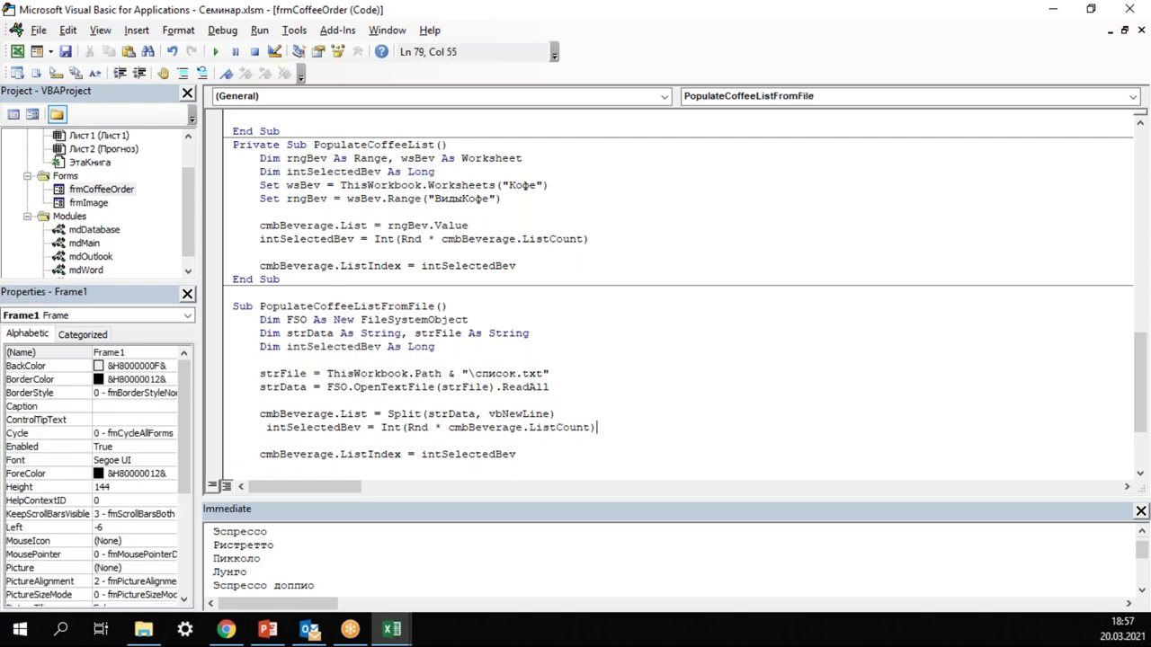
key("Home")
key("BackSpace")
key("Up")
key("Up")
key("Up")
Make UserForm_Initialize call PopulateCoffeeListFromFile instead of PopulateCoffeeList, then run with F5.
left_click_drag(550, 387, 253, 387)
left_click_drag(388, 413, 559, 411)
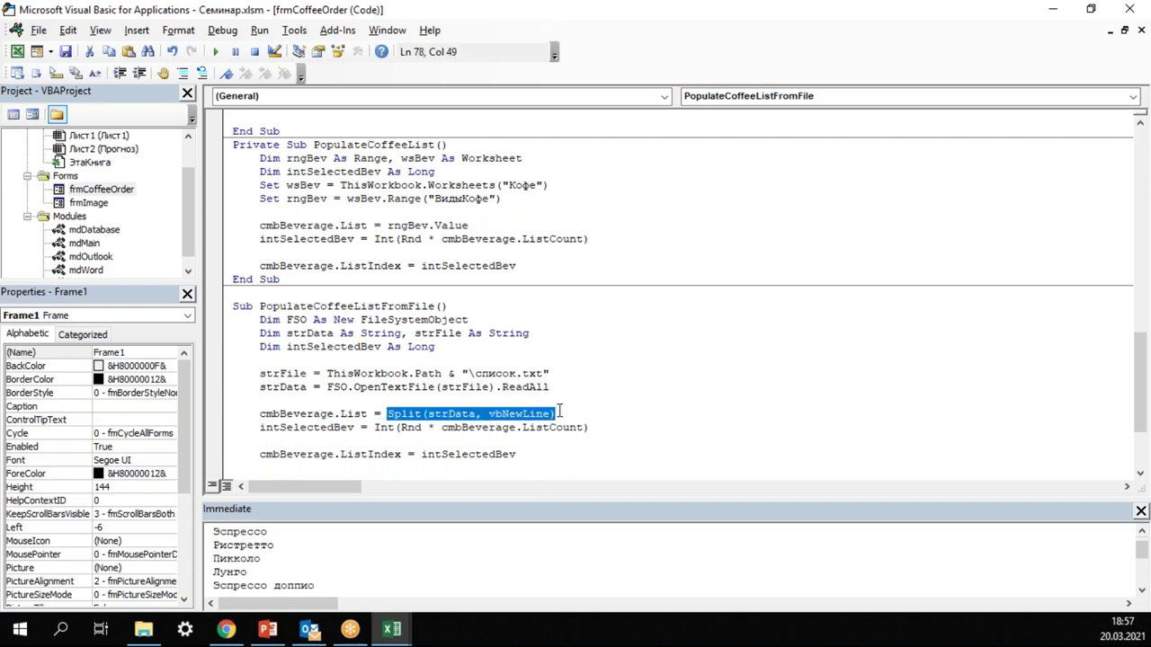
left_click(347, 414)
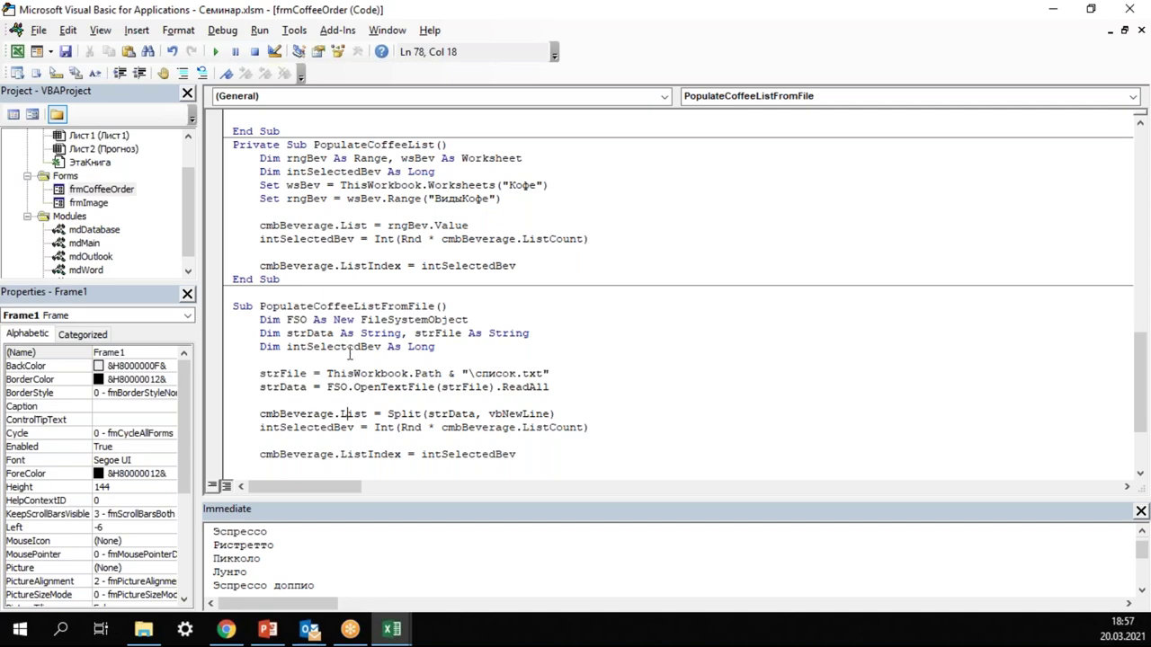
scroll(351, 355, "up", 6)
scroll(343, 360, "up", 5)
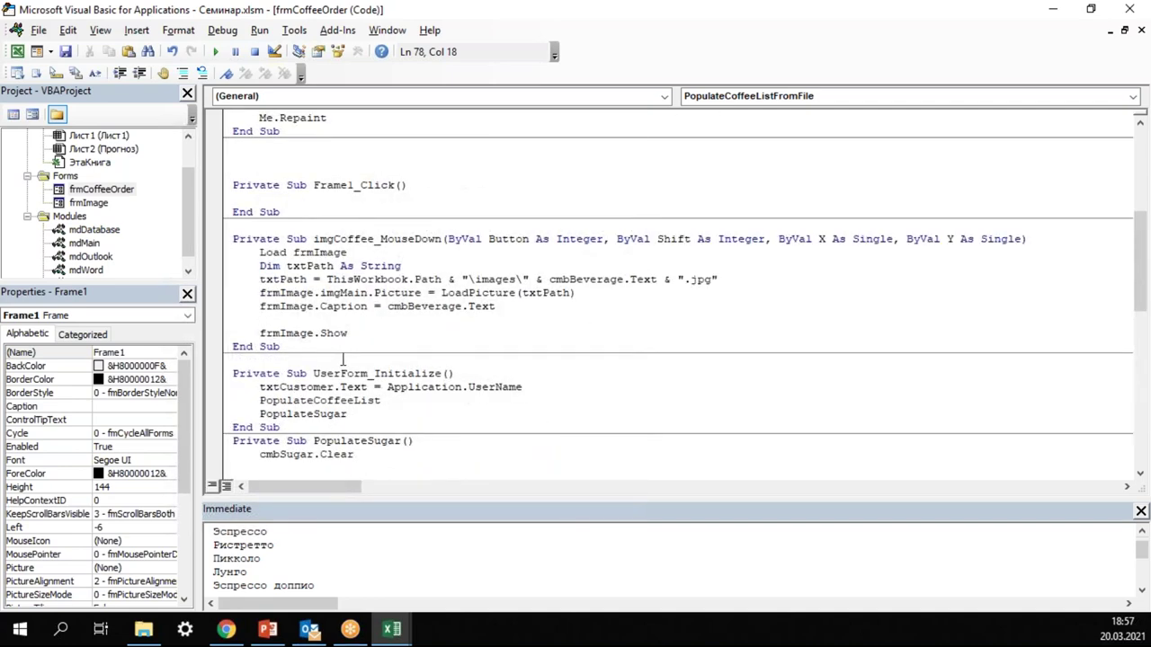
left_click(395, 401)
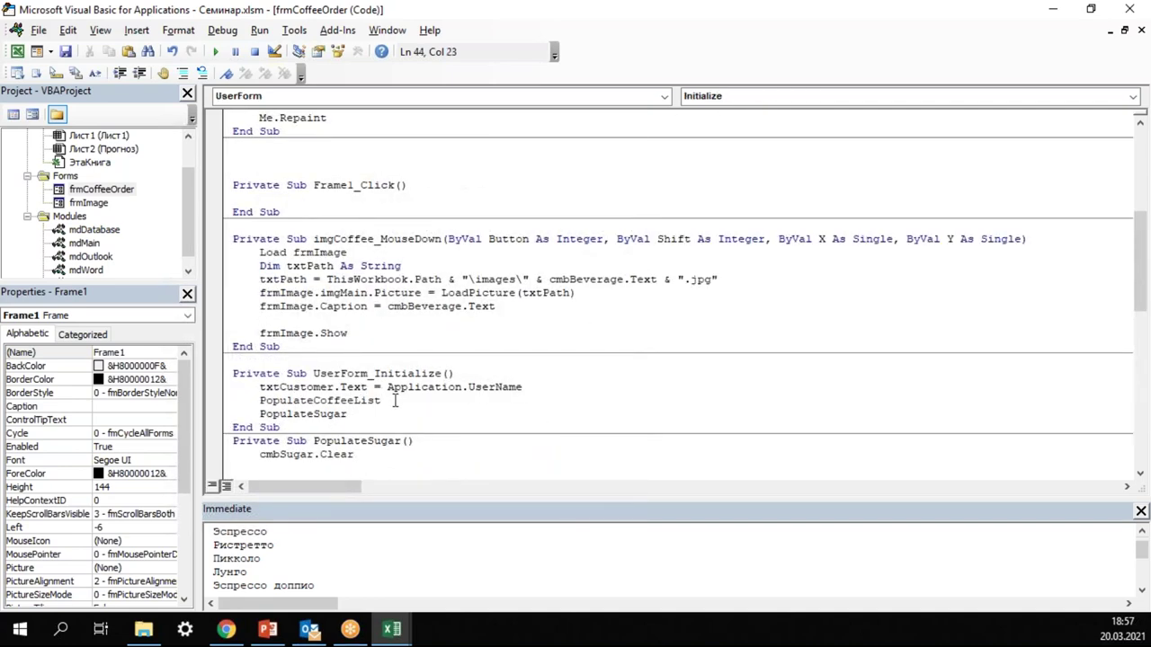
key("ctrl+space")
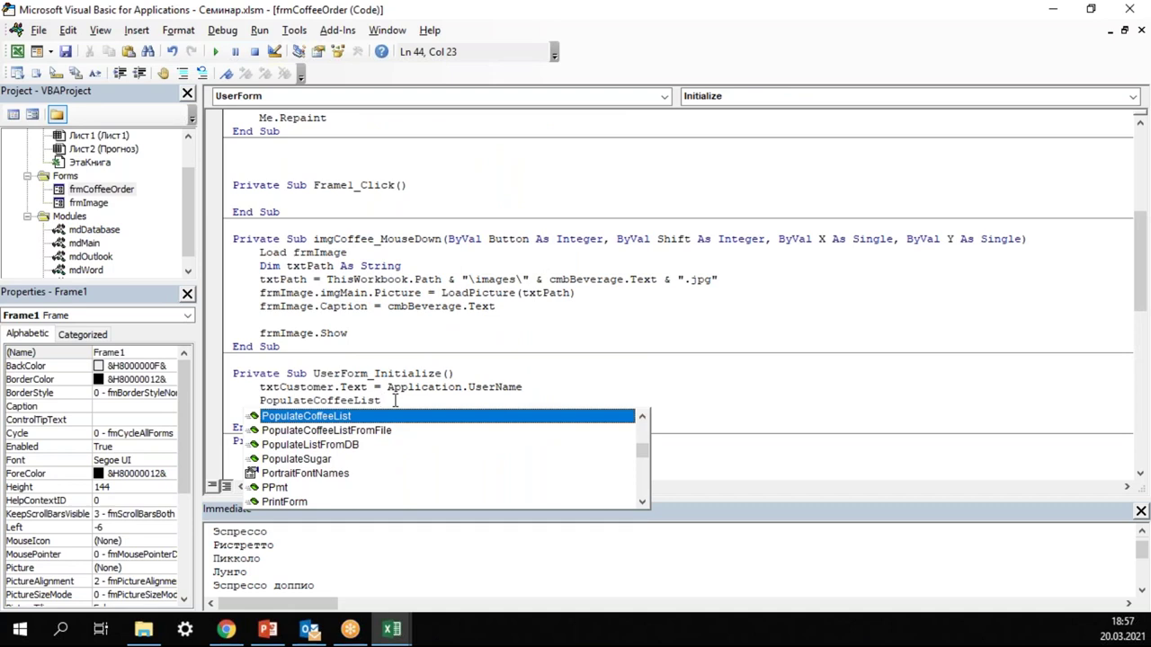
key("Down")
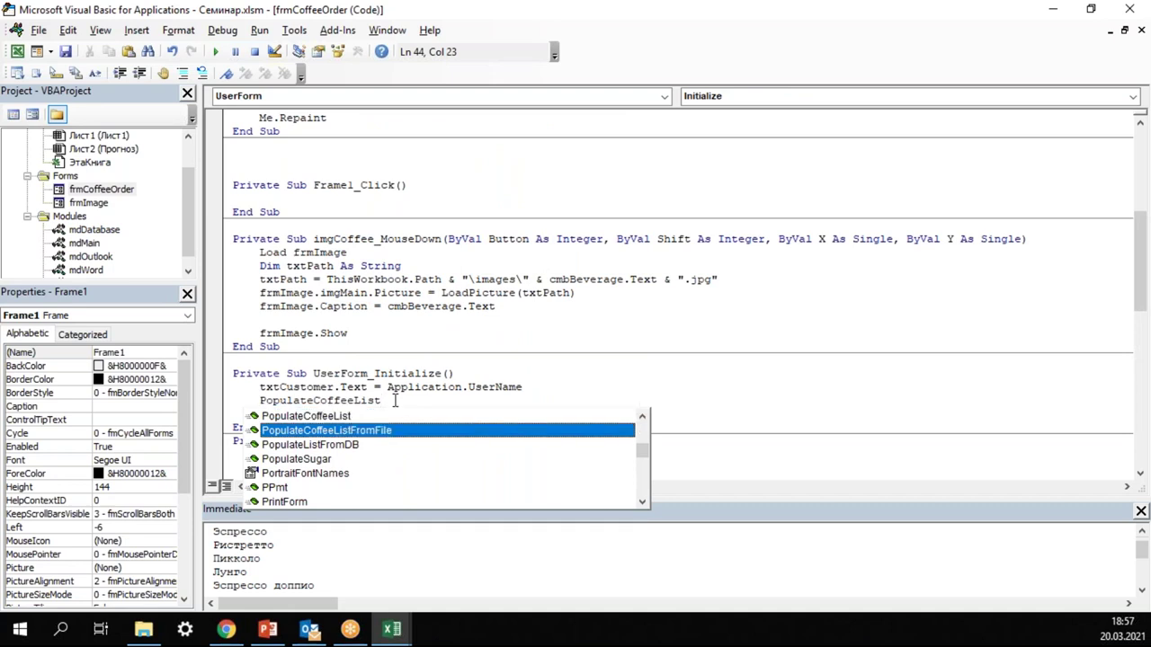
key("Tab")
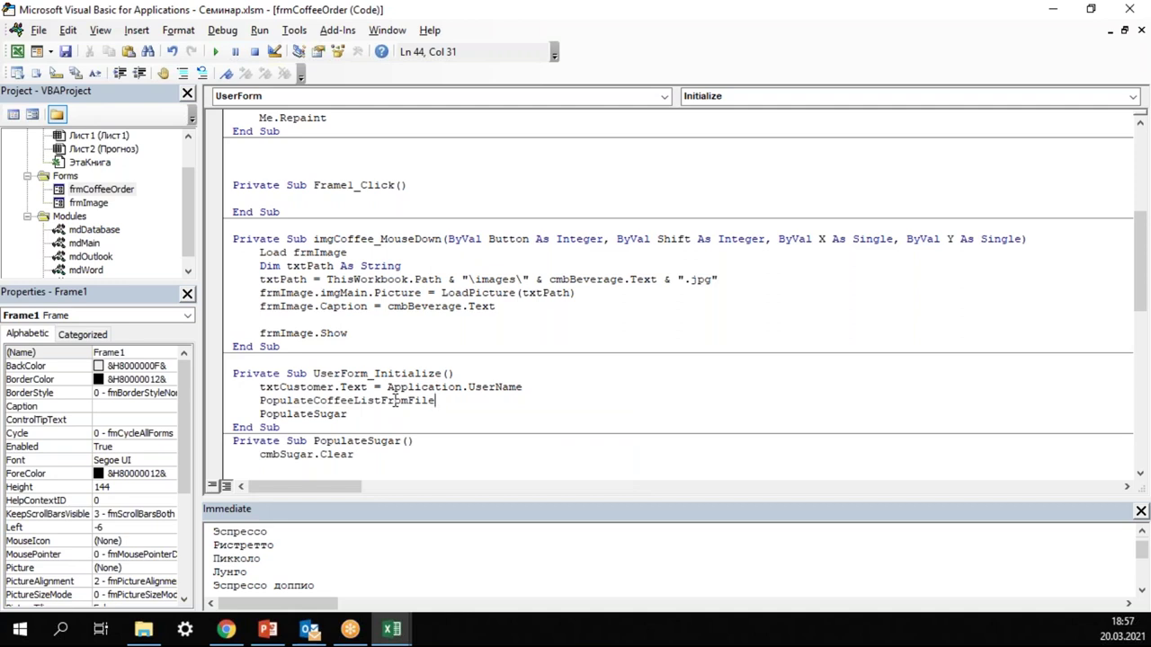
left_click(396, 400)
key("F5")
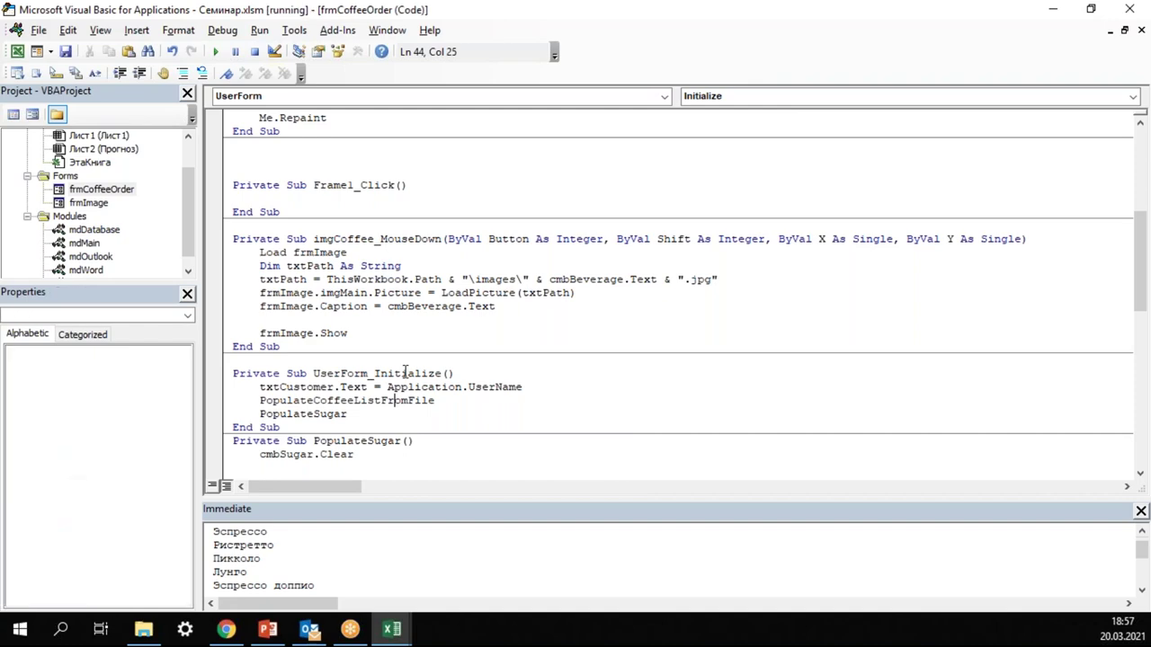
Pick Американо, then Латте макиато, then Американо again from the file-filled drink list.
left_click(730, 296)
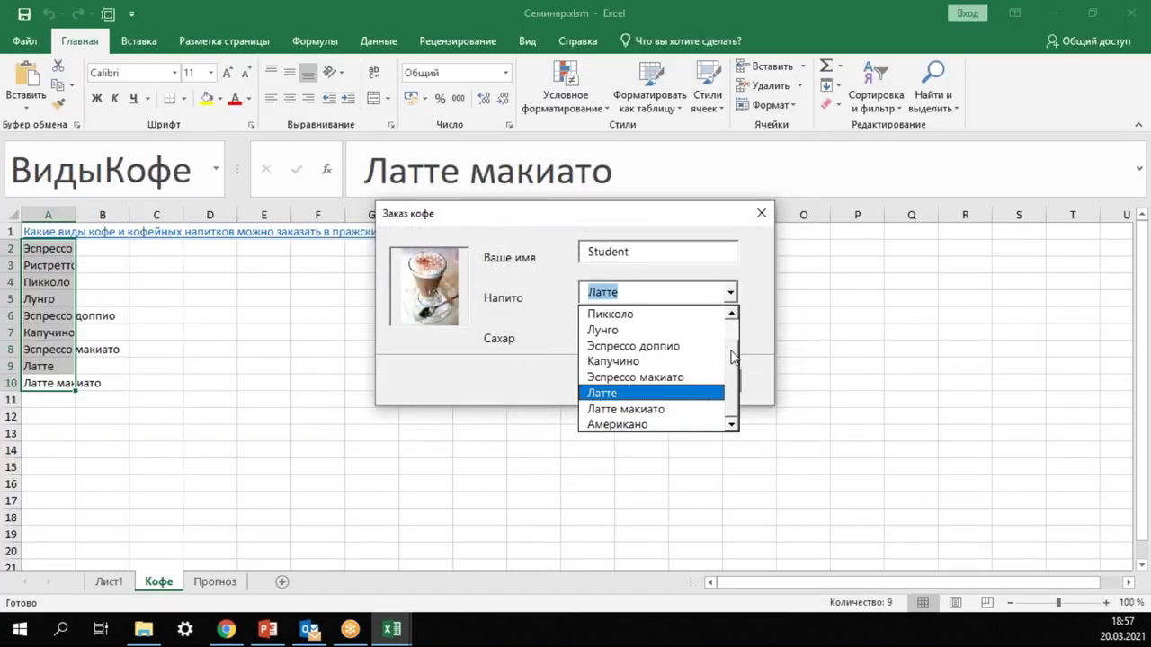
left_click(646, 425)
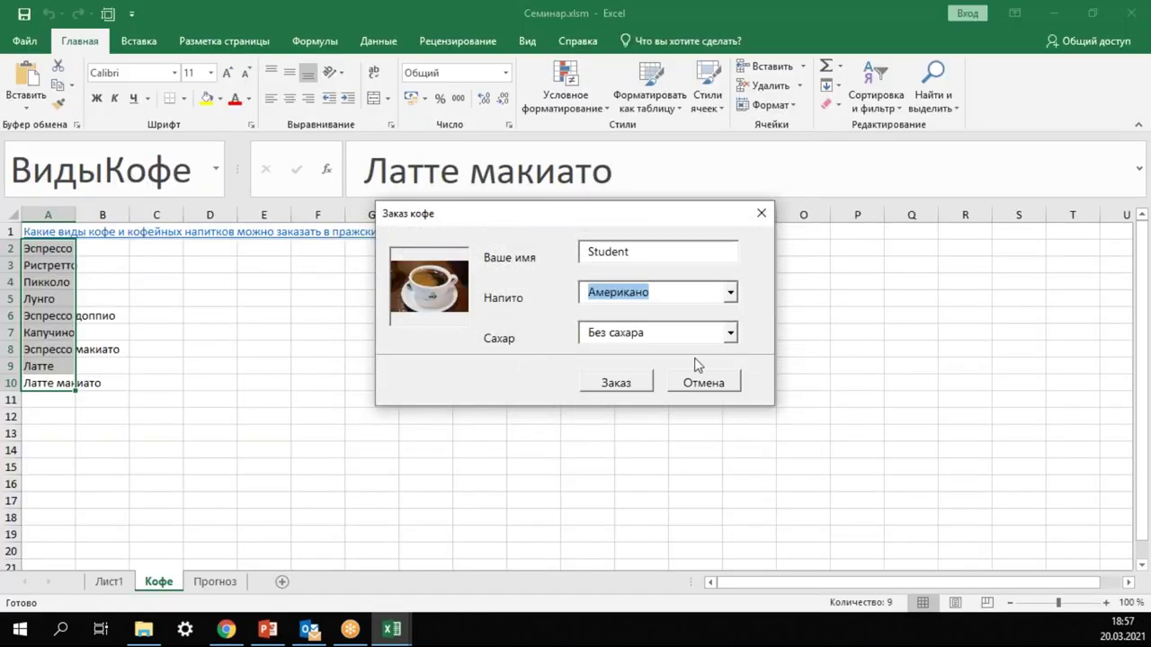
left_click(731, 295)
left_click(661, 407)
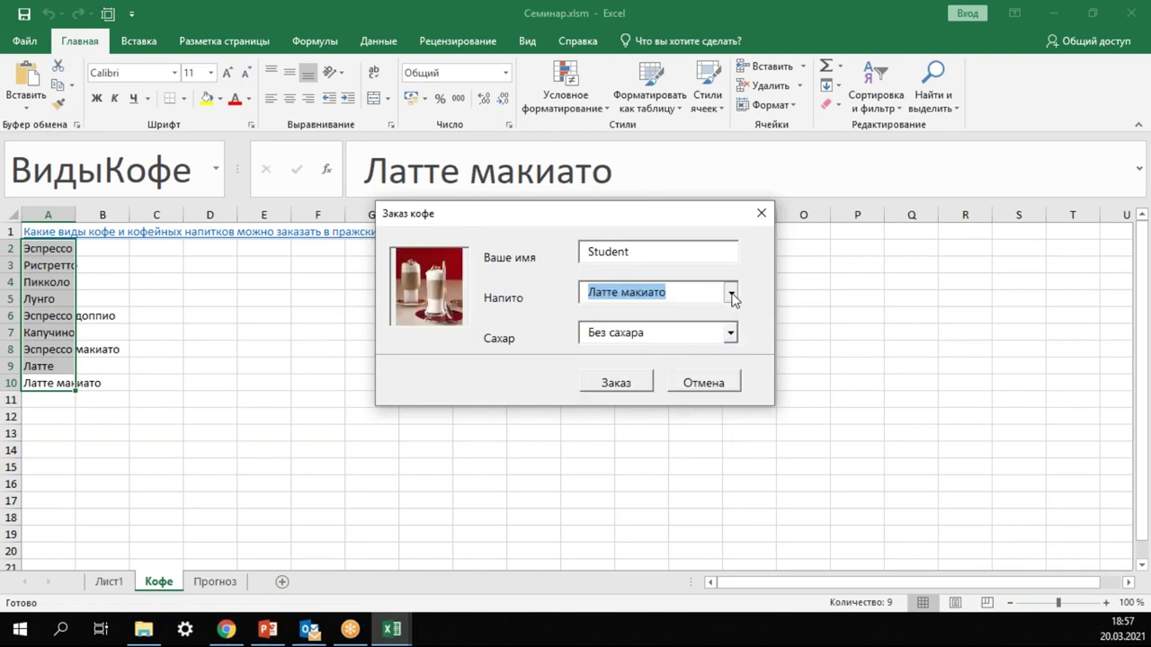
left_click(730, 294)
left_click(634, 425)
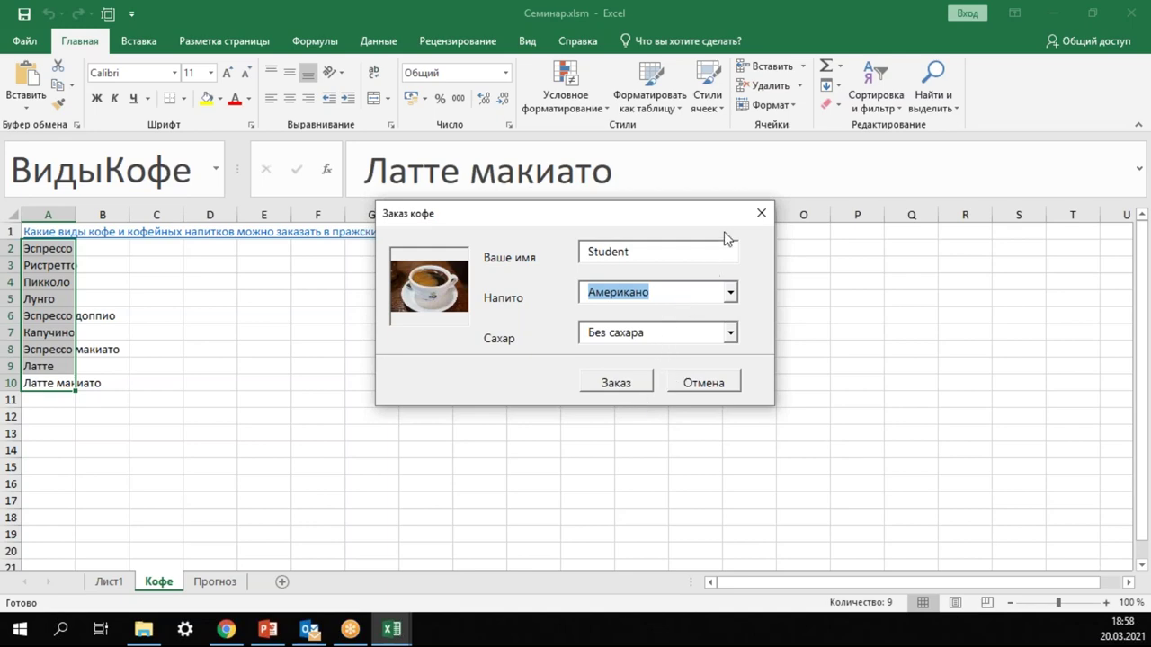
Close the running Заказ кофе order form and bring up the seminar files folder.
left_click(762, 214)
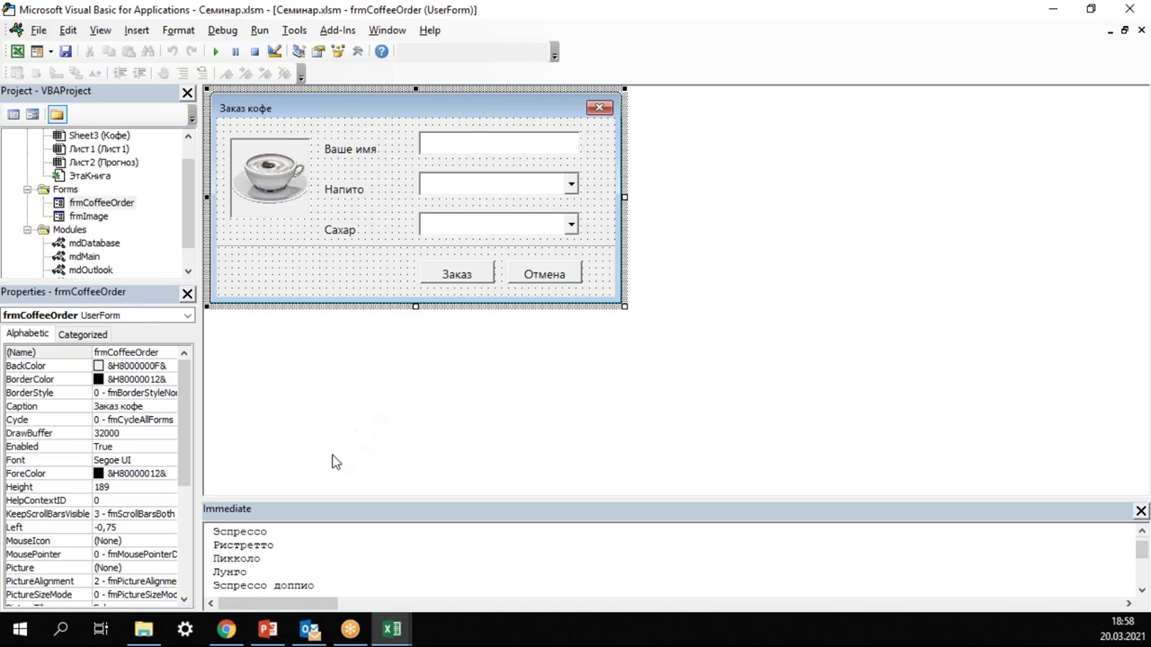
left_click(143, 629)
left_click(79, 214)
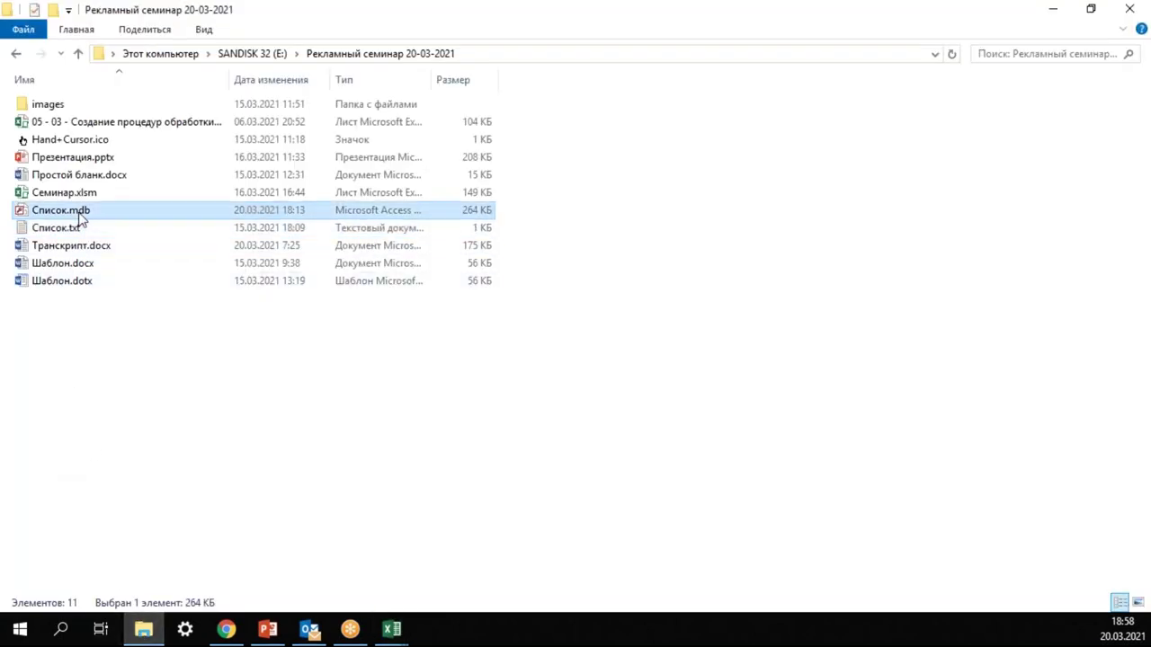
double_click(79, 216)
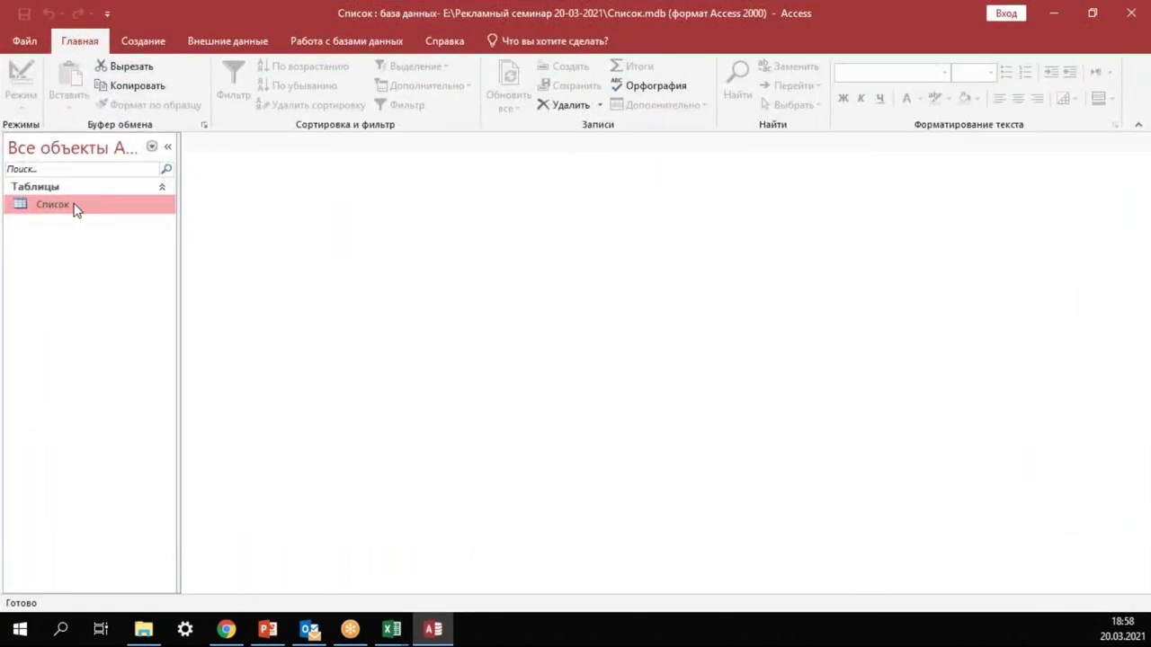
double_click(75, 207)
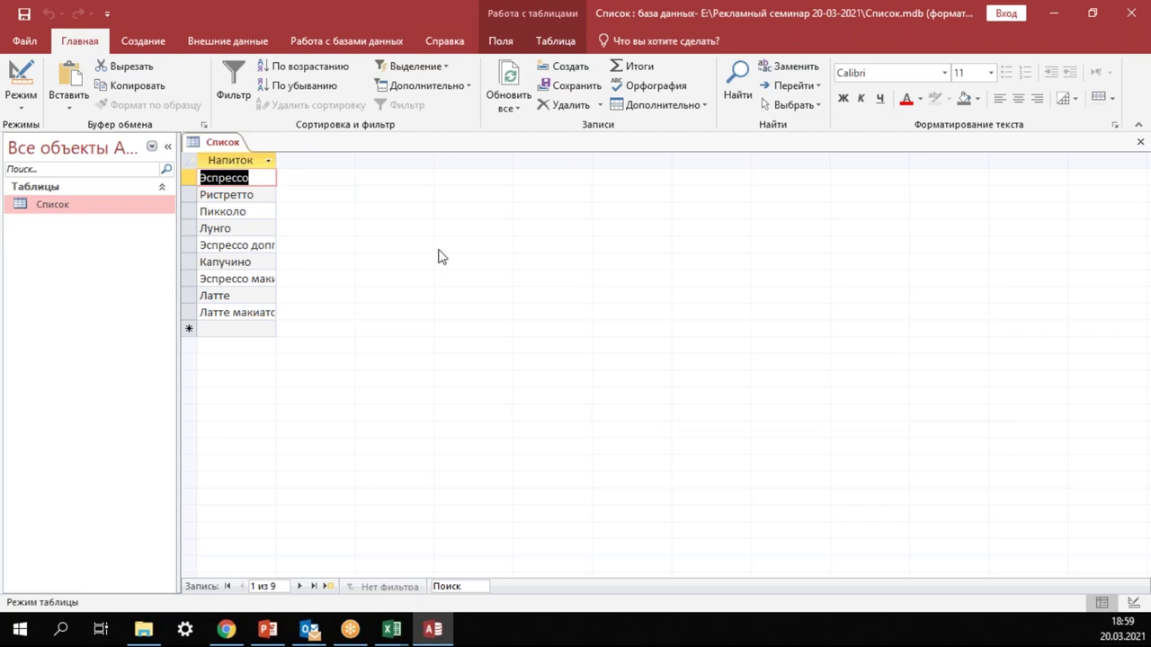
left_click(1131, 18)
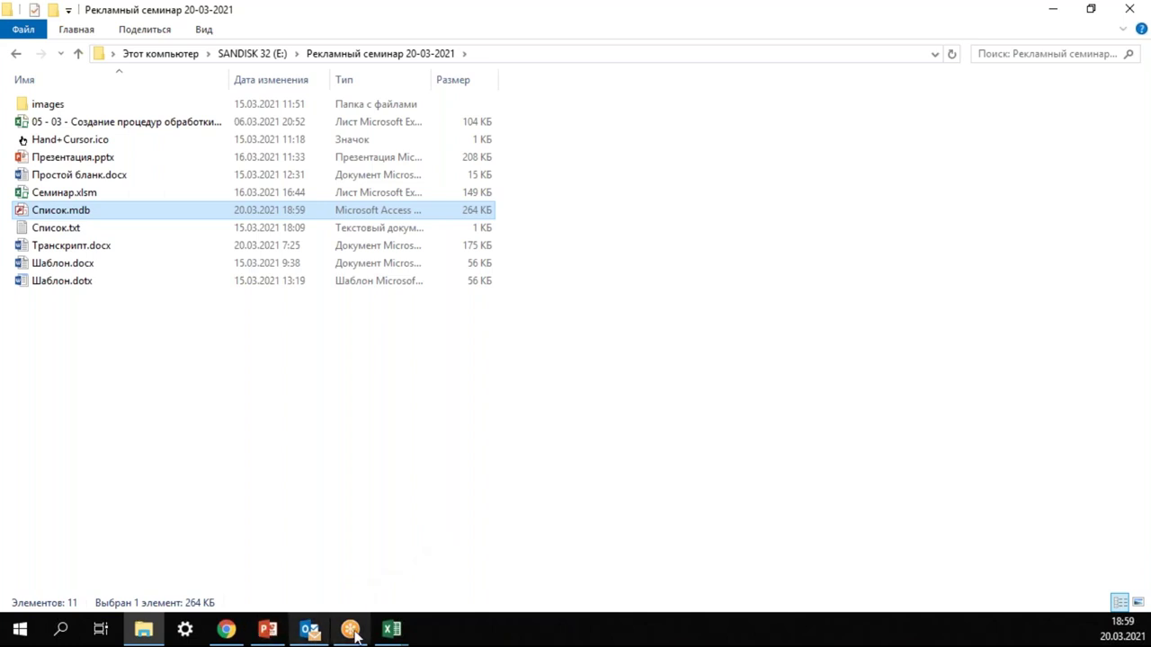
left_click(391, 632)
left_click(437, 589)
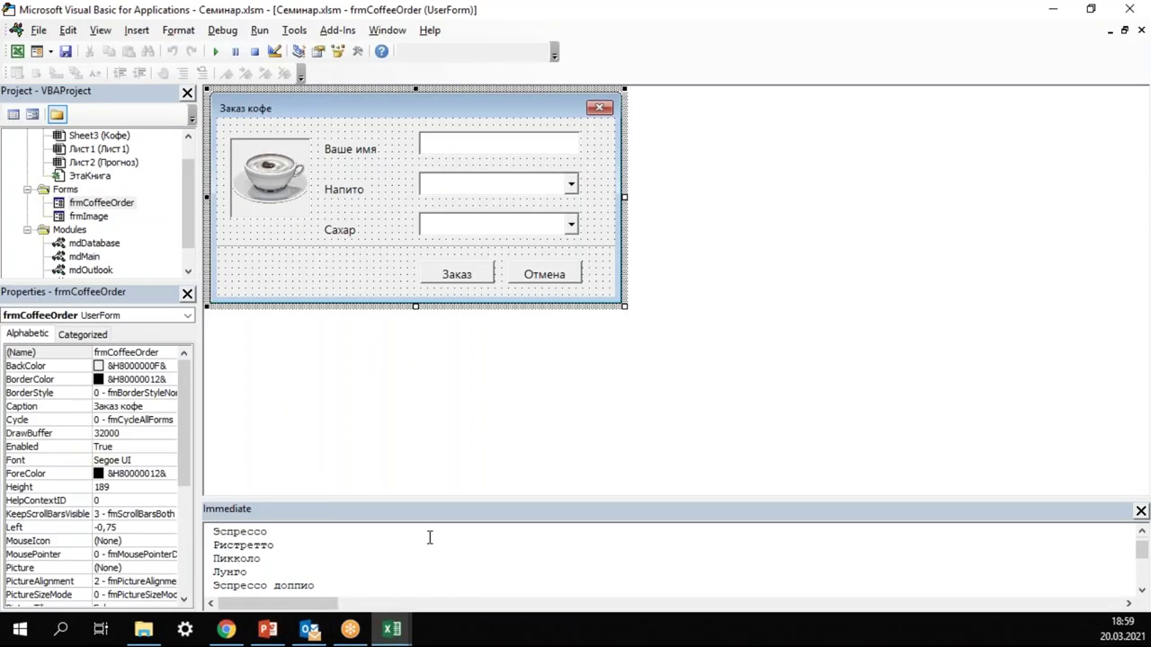
Reference Microsoft ActiveX Data Objects 2.8 Library in the project and open the mdDatabase module.
left_click(294, 30)
left_click(331, 49)
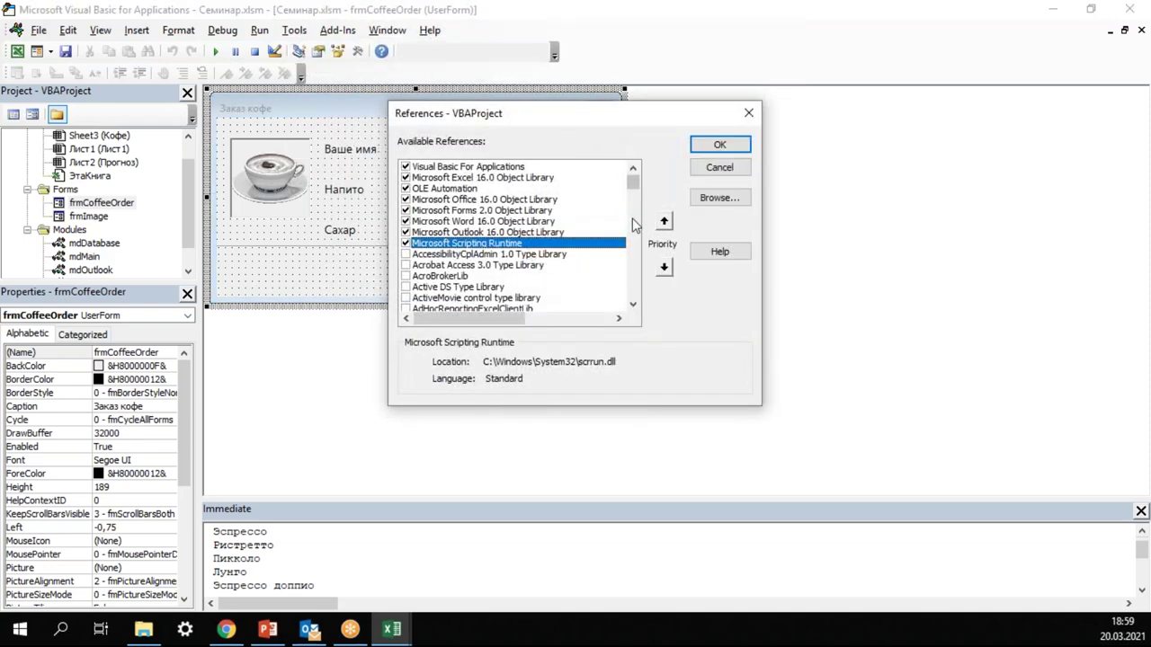
left_click_drag(634, 183, 634, 226)
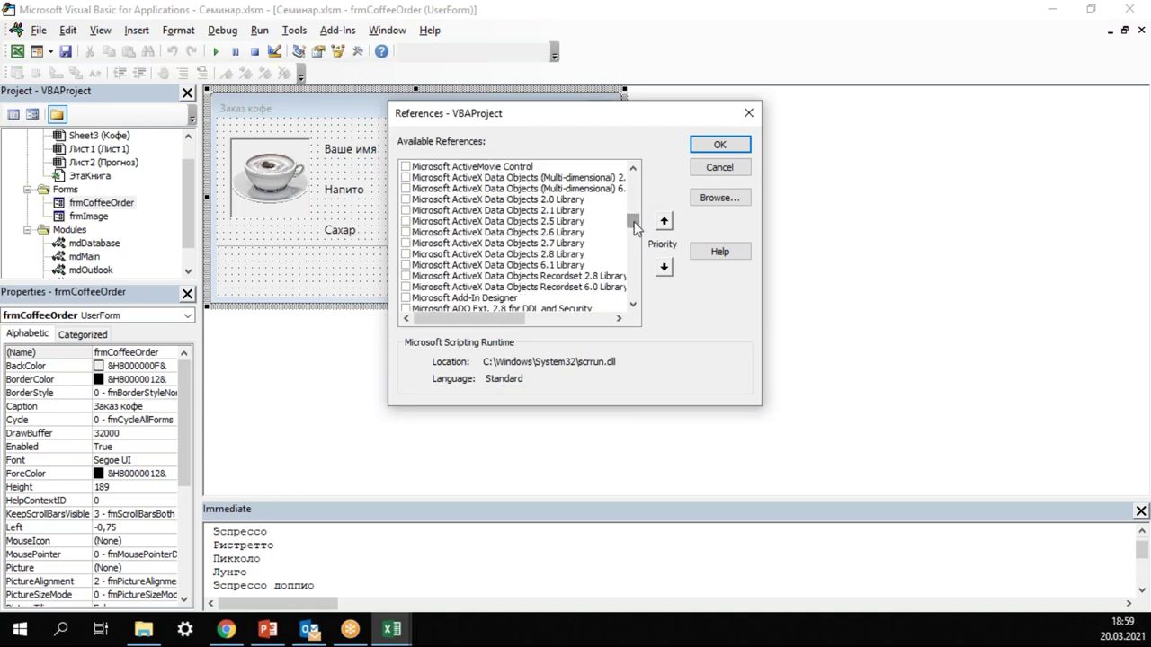
left_click(405, 255)
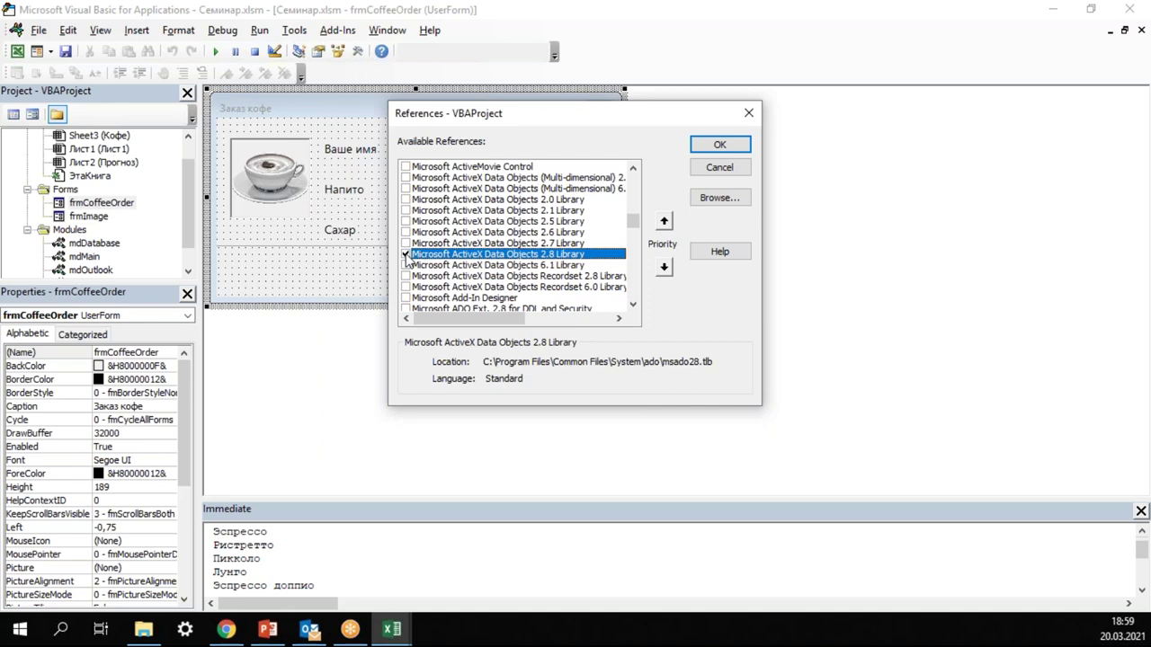
left_click(722, 146)
double_click(97, 248)
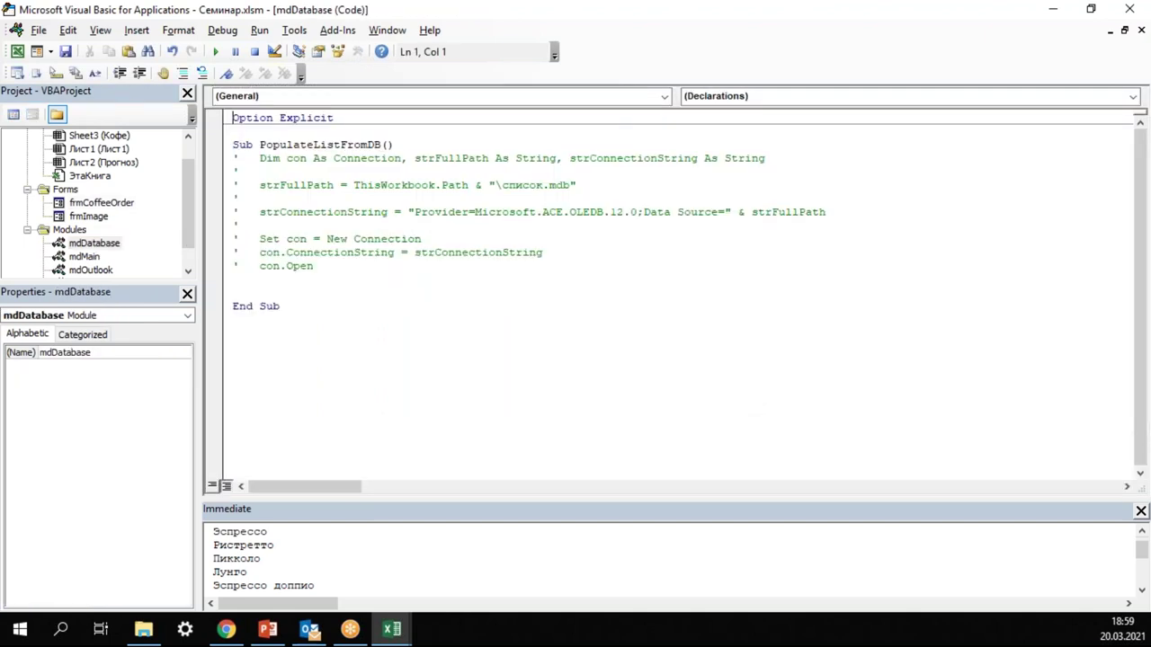
Uncomment the commented-out lines of the PopulateListFromDB procedure.
mouse_move(315, 266)
left_mouse_down()
mouse_move(223, 184)
mouse_move(218, 158)
left_mouse_up()
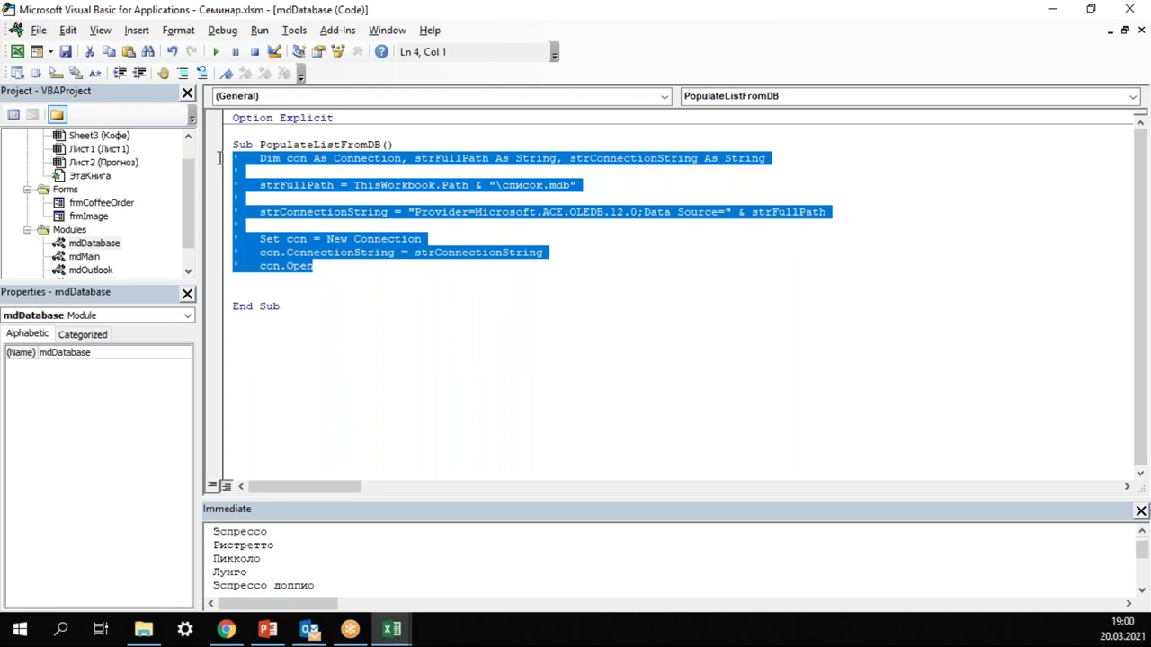
left_click(202, 73)
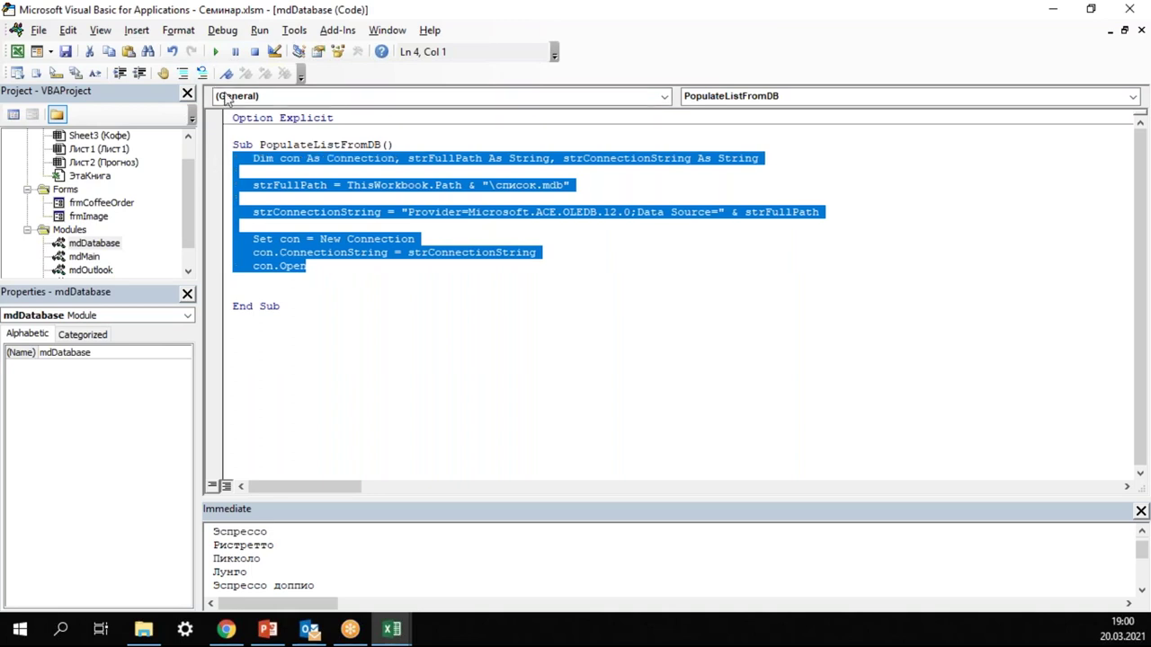
left_click(367, 193)
left_click(312, 266)
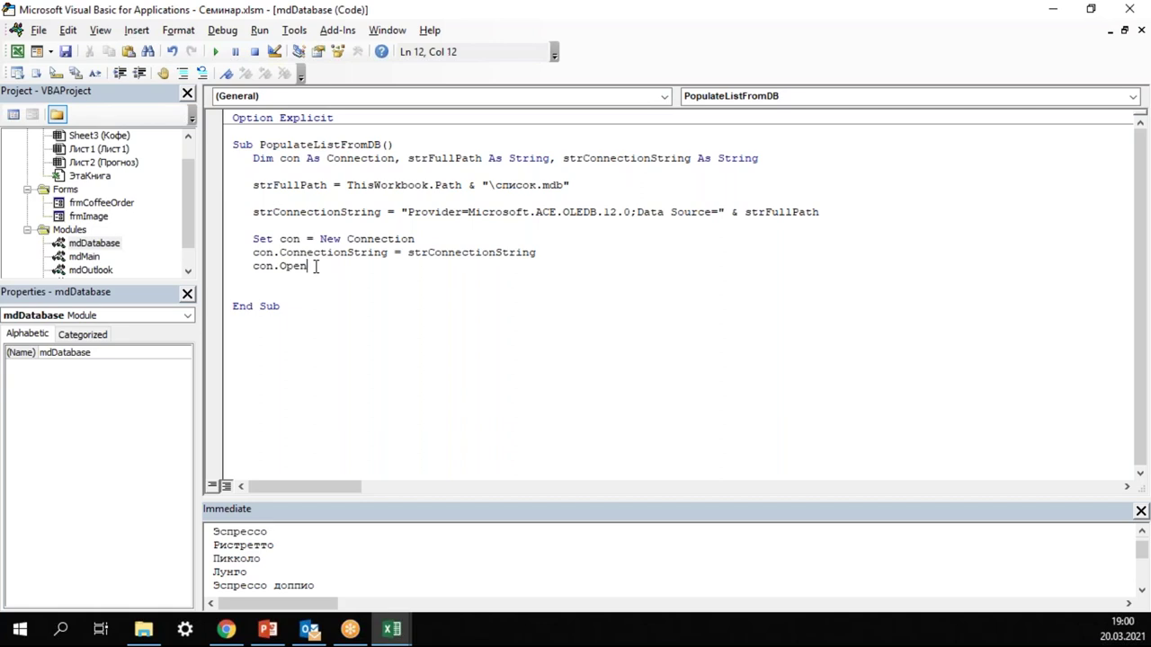
left_click(374, 165)
left_click(317, 266)
Add Dim rst As New Recordset and rst.Open "Список", con after the con.Open line.
key("Return")
key("Return")
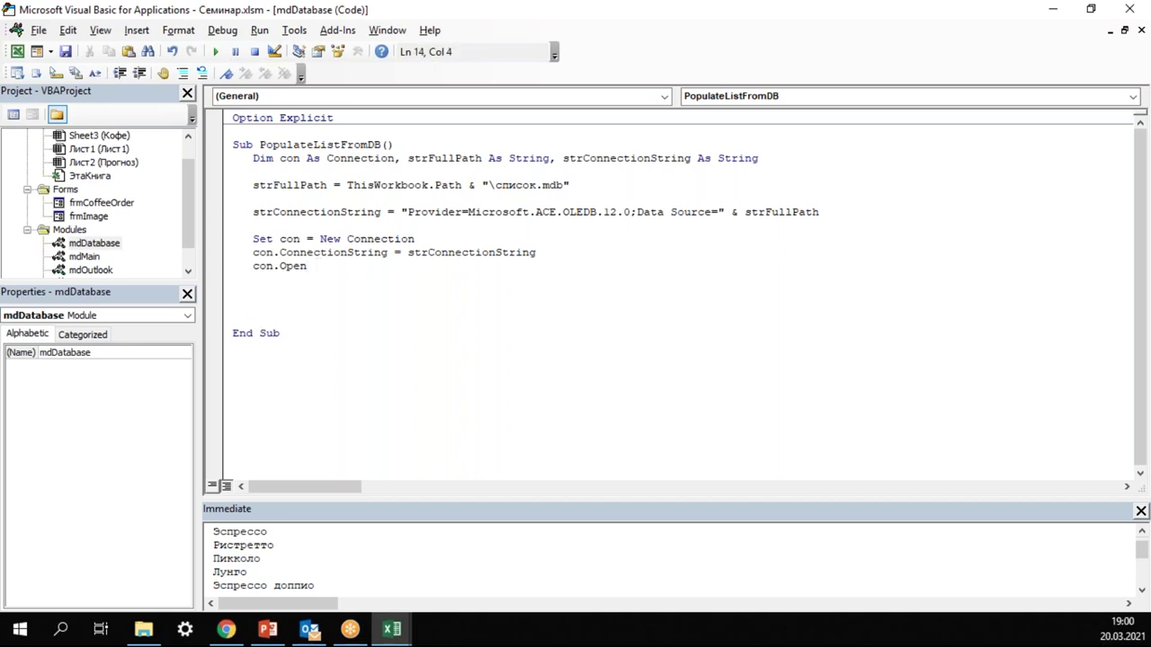
type("dim rst")
type(" as New rec")
key("Down")
key("Tab")
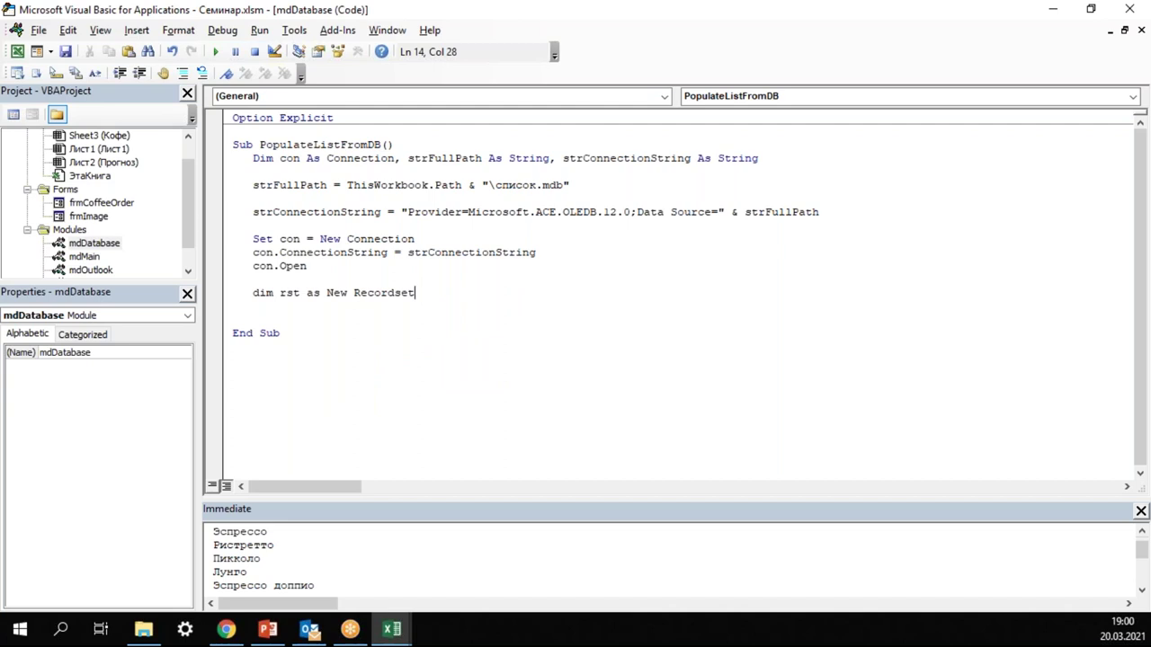
key("Return")
type("rst.")
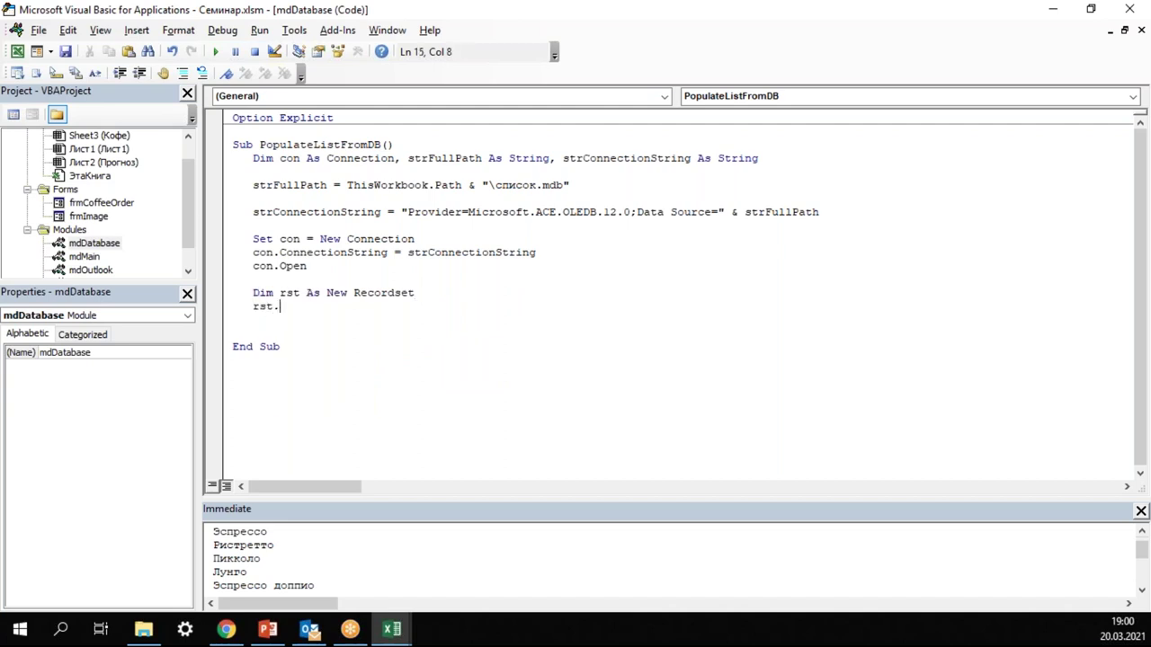
type("op")
key("Tab")
type("\"Список\",")
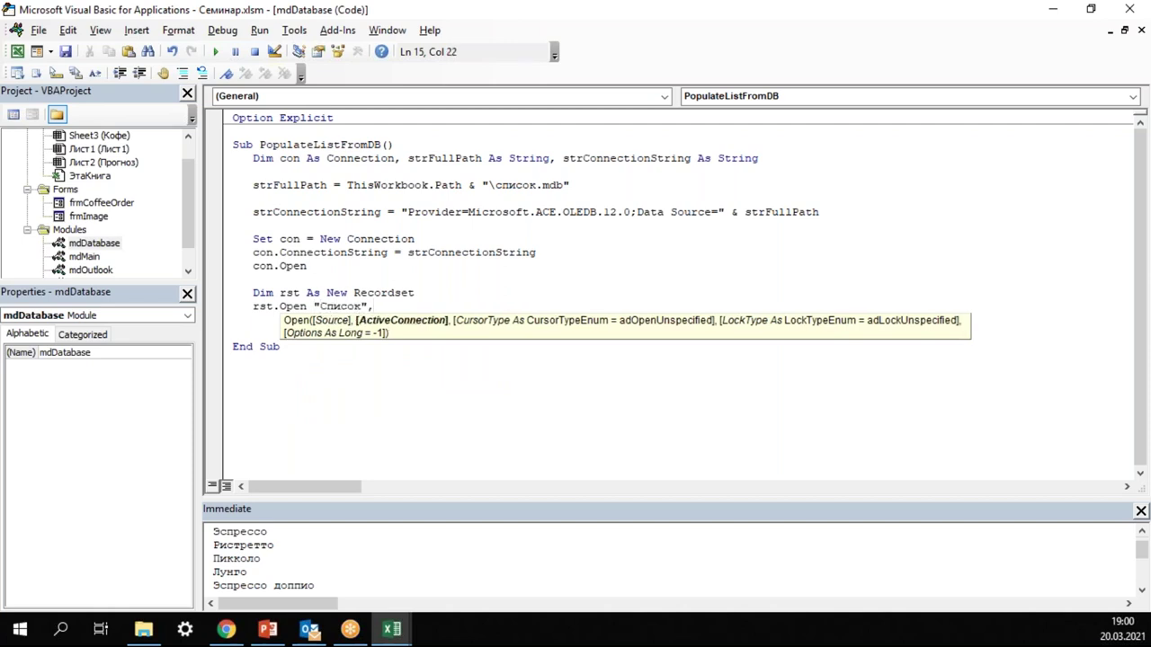
type(" con")
key("Return")
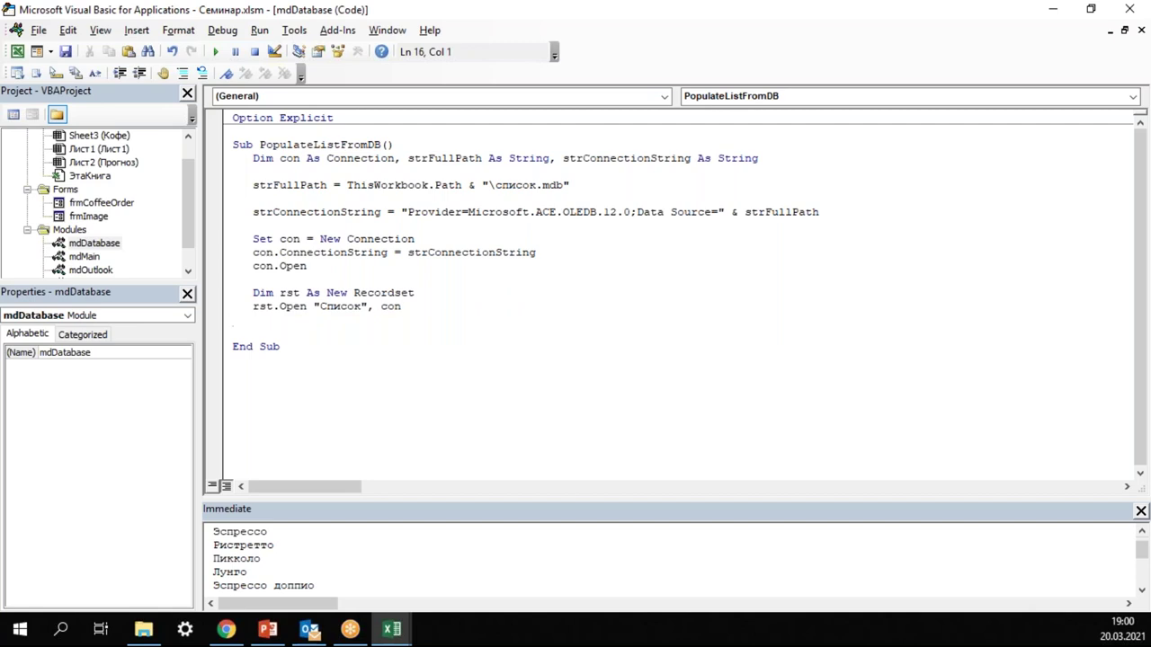
left_click(318, 307)
left_click(293, 321)
key("Tab")
key("Return")
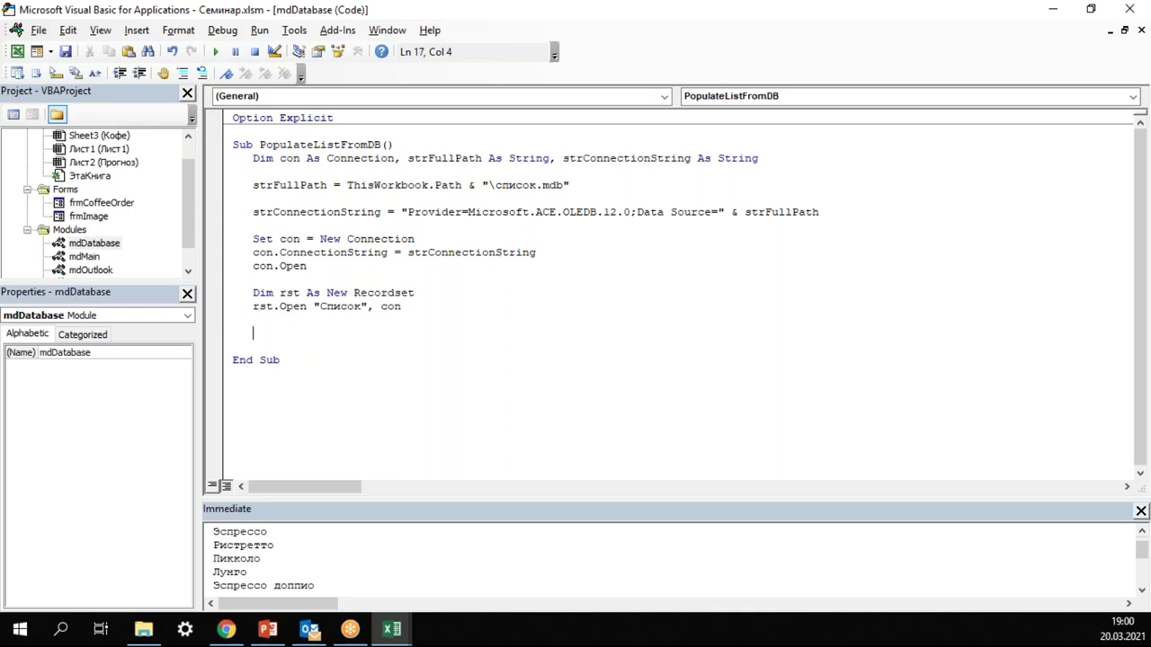
Add Range("A12").CopyFromRecordset rst to copy the recordset onto the sheet.
key("alt+F11")
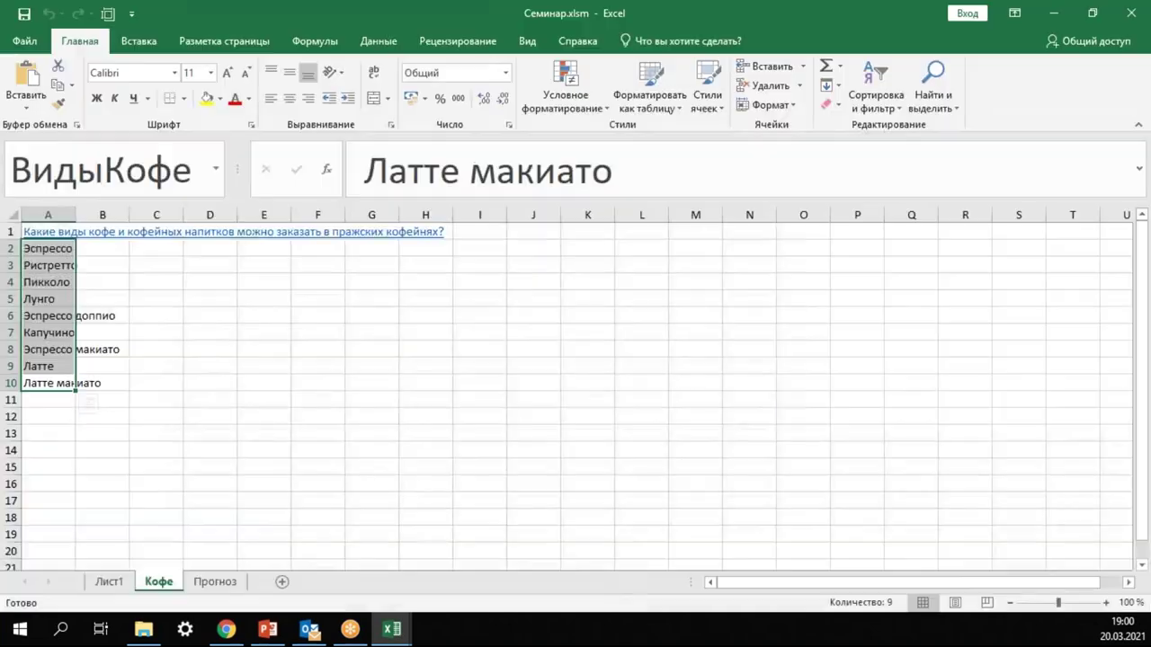
key("alt+F11")
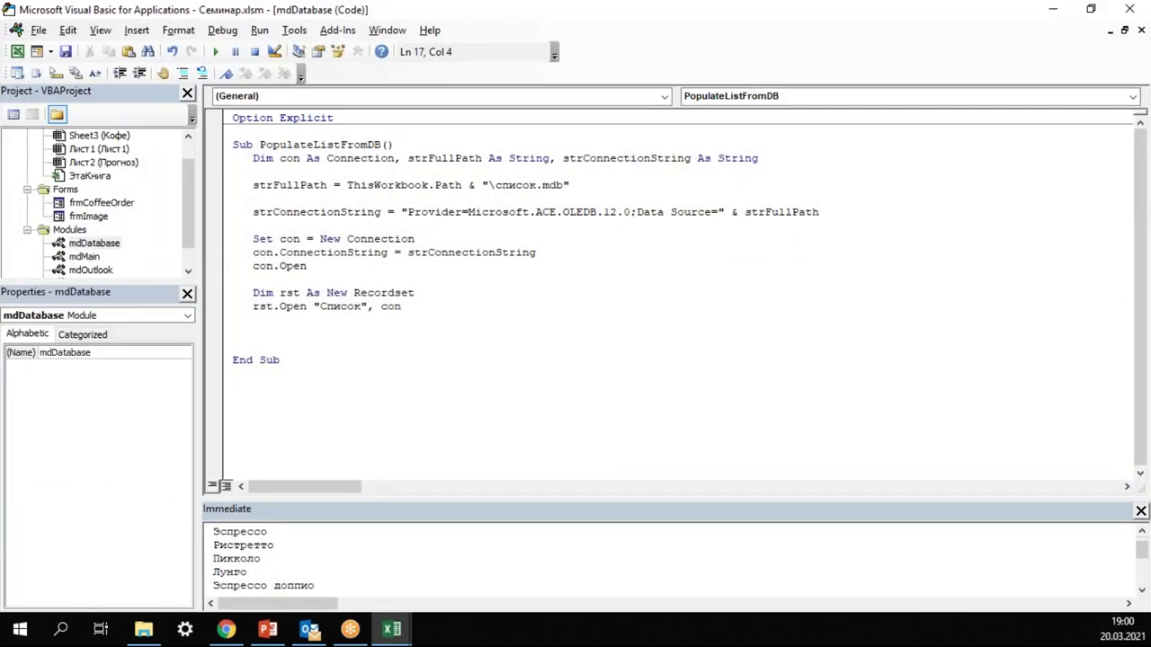
type("range")
type("(\"A1")
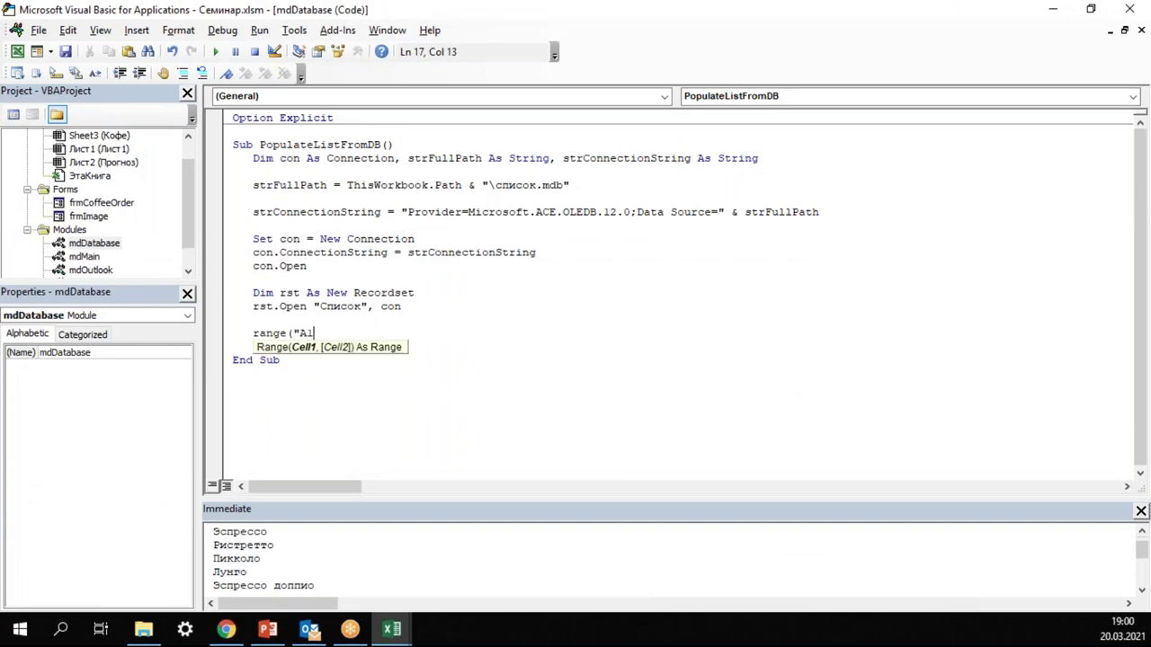
key("alt+F11")
key("alt+F11")
type("2\")")
key("Delete")
type("\").cop")
key("Down")
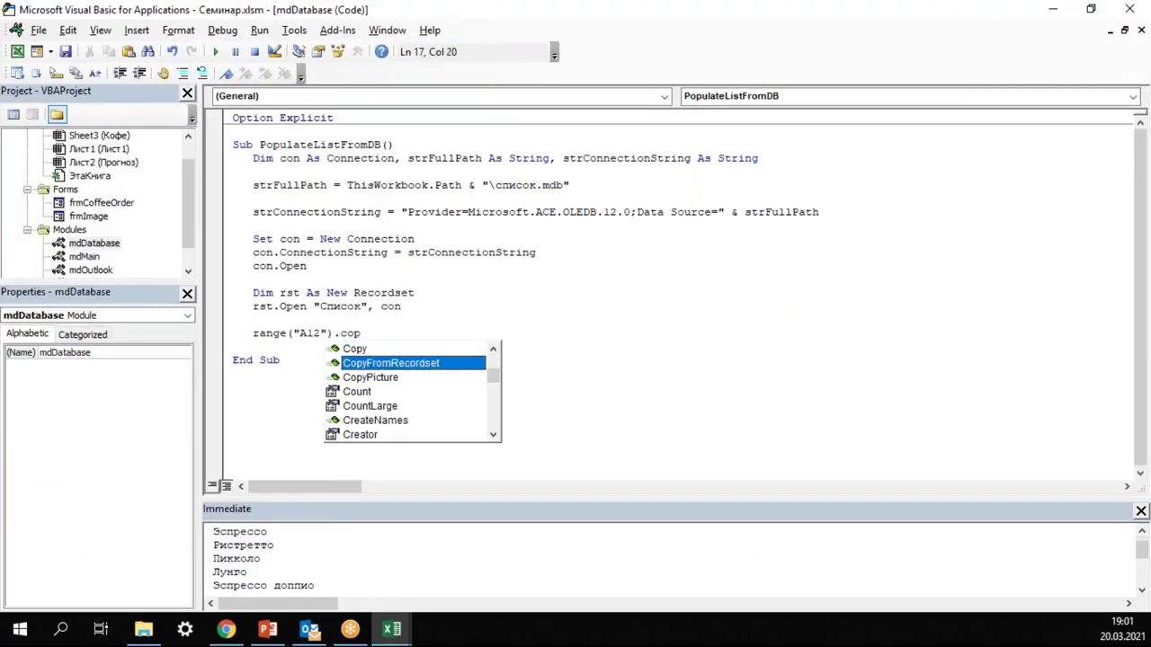
key("Tab")
type("rst")
key("Return")
key("BackSpace")
key("BackSpace")
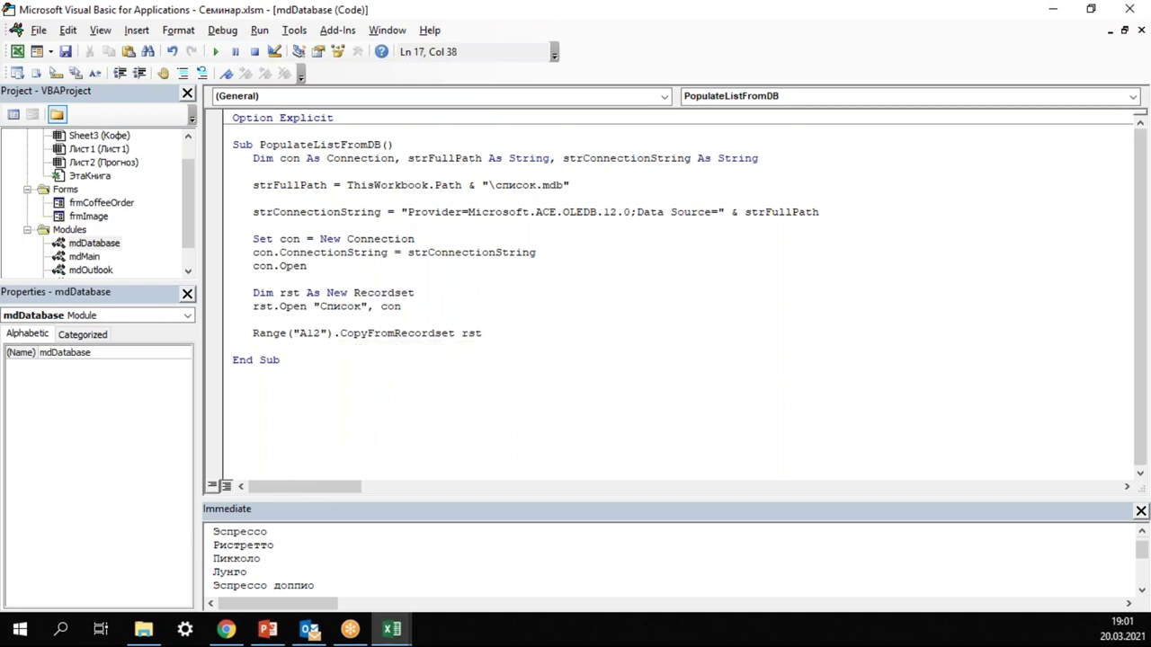
left_click(332, 307)
Run PopulateListFromDB and check the nine imported drinks in A12:A20 of the Кофе sheet.
key("F5")
key("alt+F11")
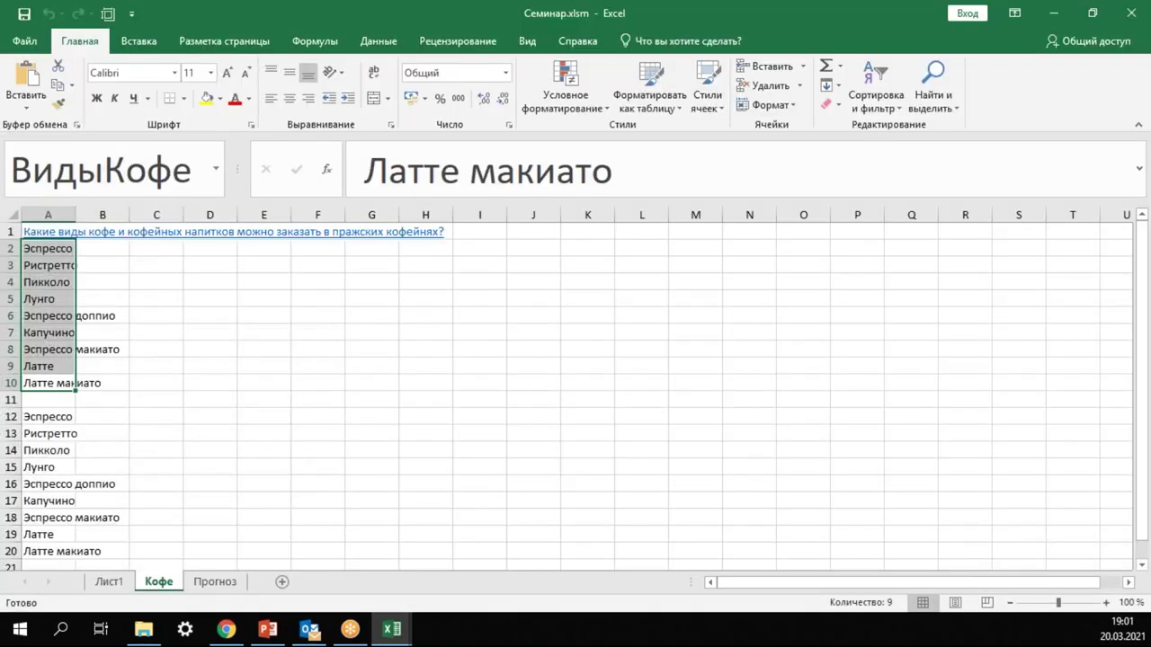
scroll(295, 347, "down", 1)
left_click(45, 366)
left_click_drag(45, 366, 43, 499)
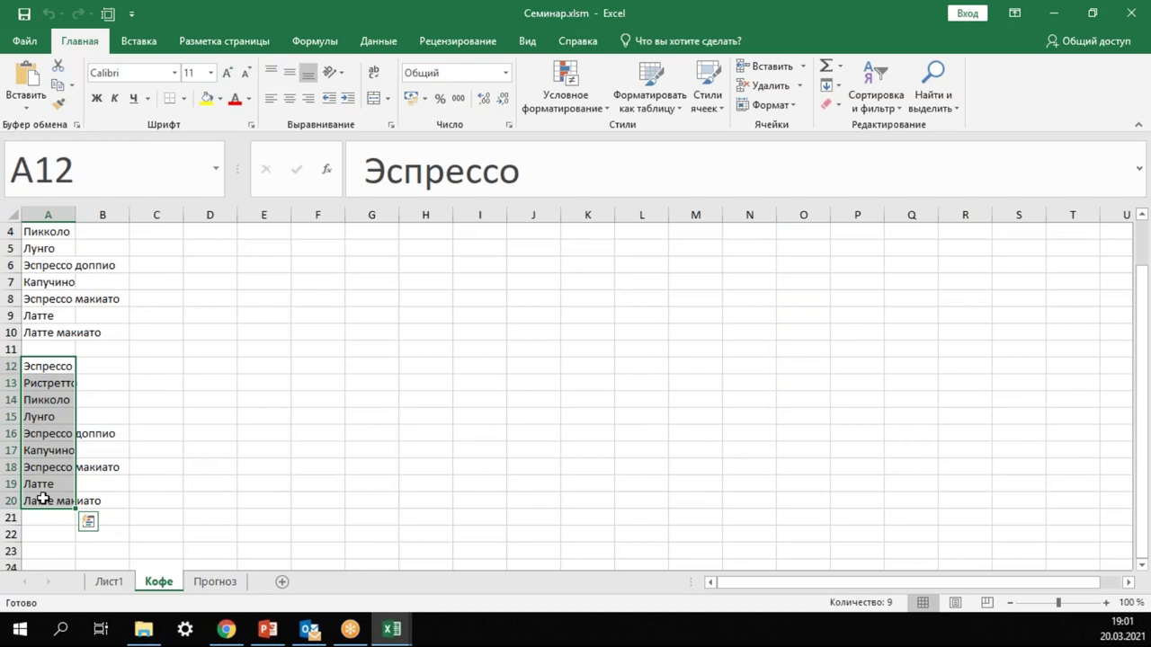
key("alt+F11")
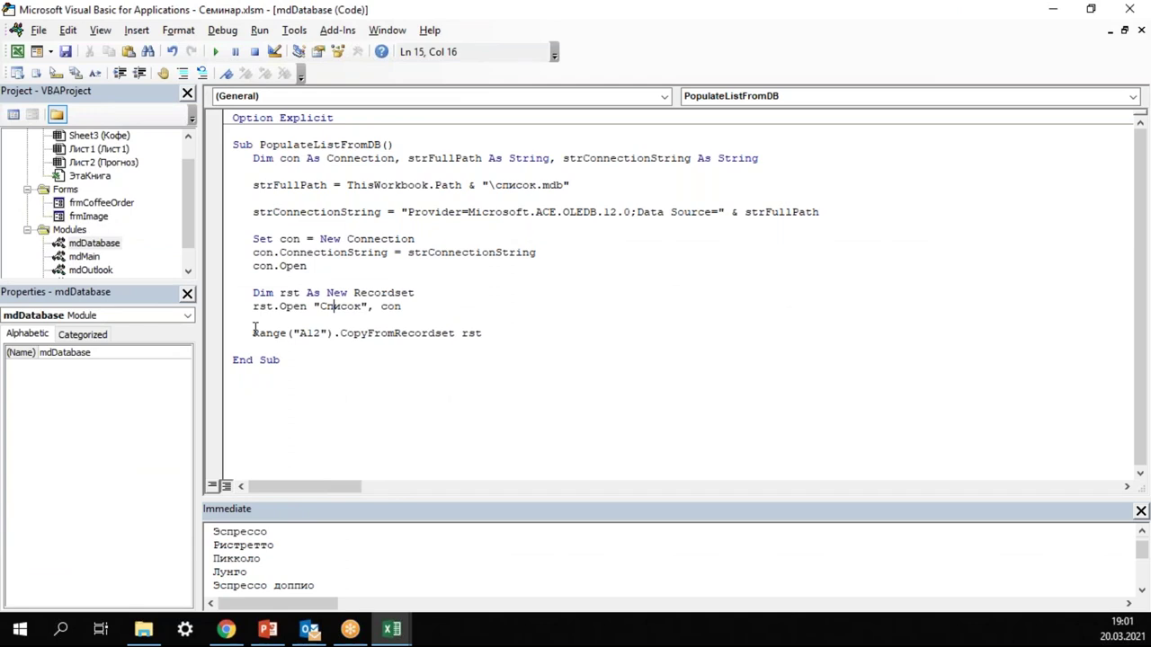
Move the PopulateListFromDB procedure from mdDatabase into the frmCoffeeOrder code module.
mouse_move(296, 363)
left_mouse_down()
mouse_move(219, 235)
mouse_move(216, 142)
left_mouse_up()
key("ctrl+c")
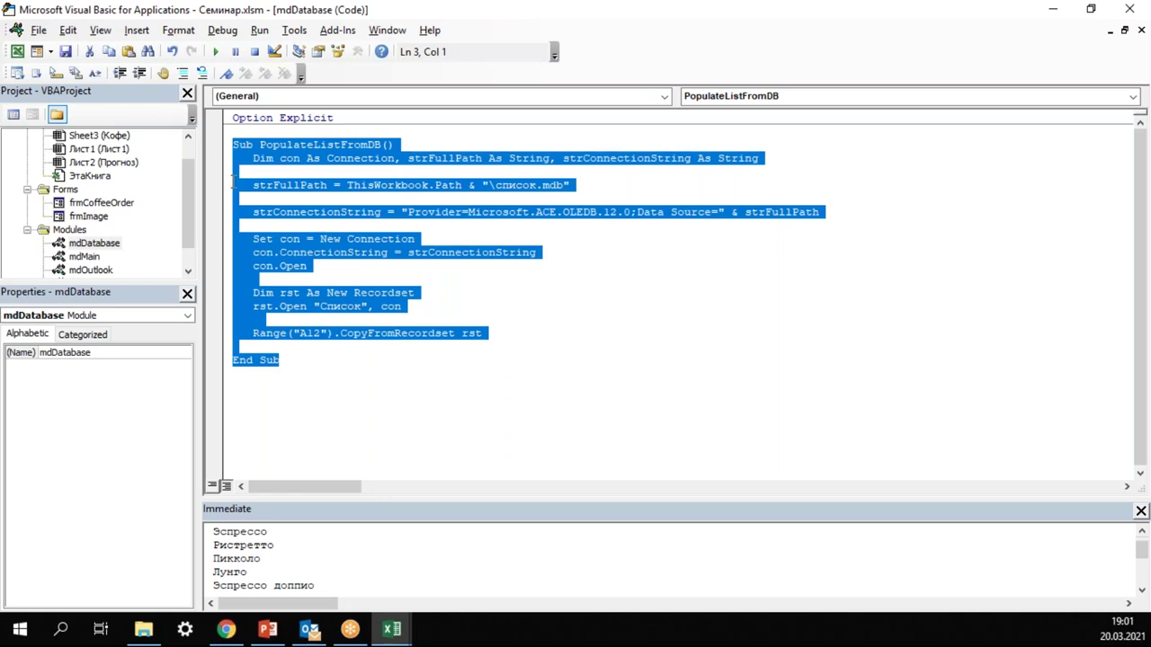
key("Delete")
right_click(126, 202)
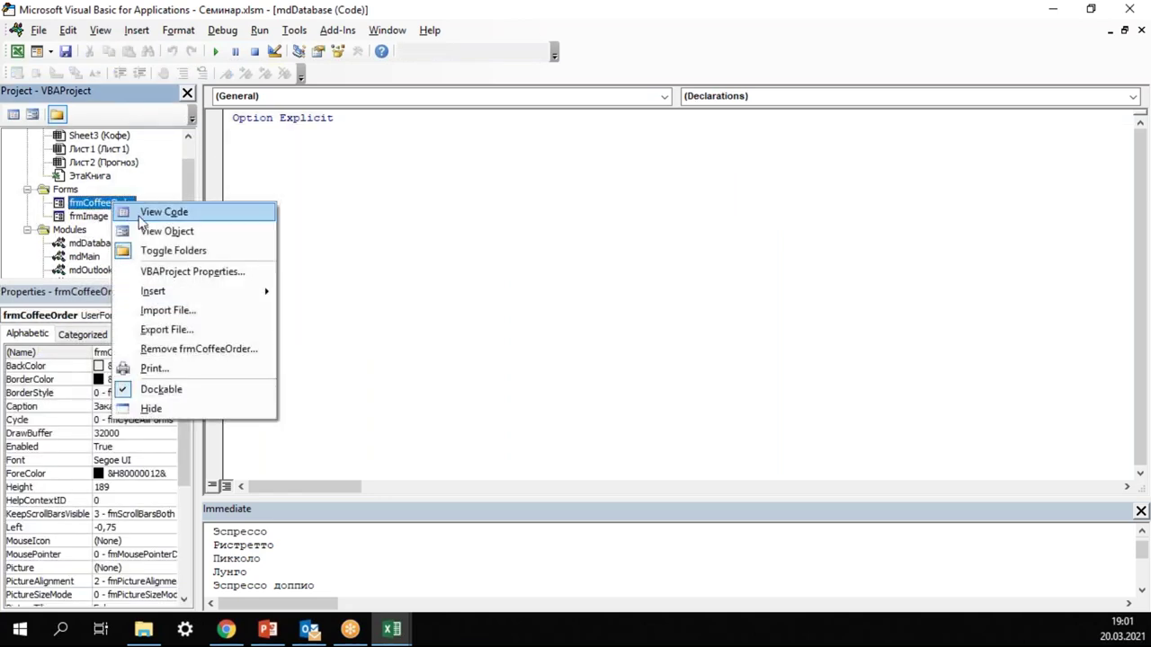
left_click(153, 211)
scroll(308, 368, "down", 8)
scroll(296, 404, "down", 6)
left_click(278, 389)
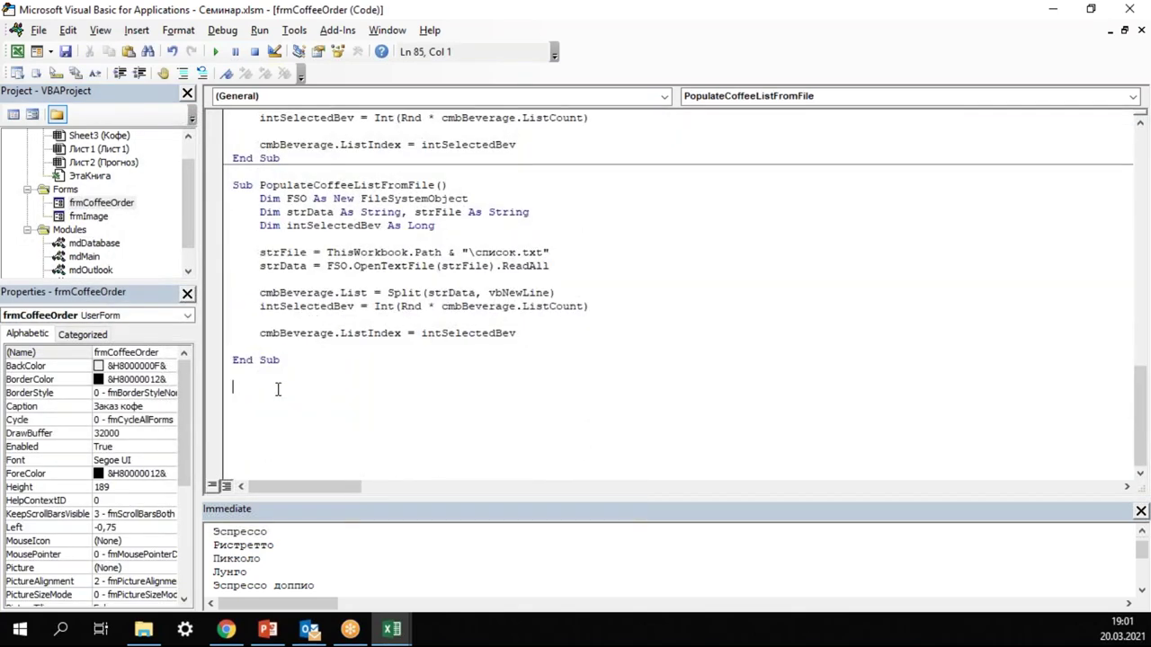
key("ctrl+v")
left_click(319, 253)
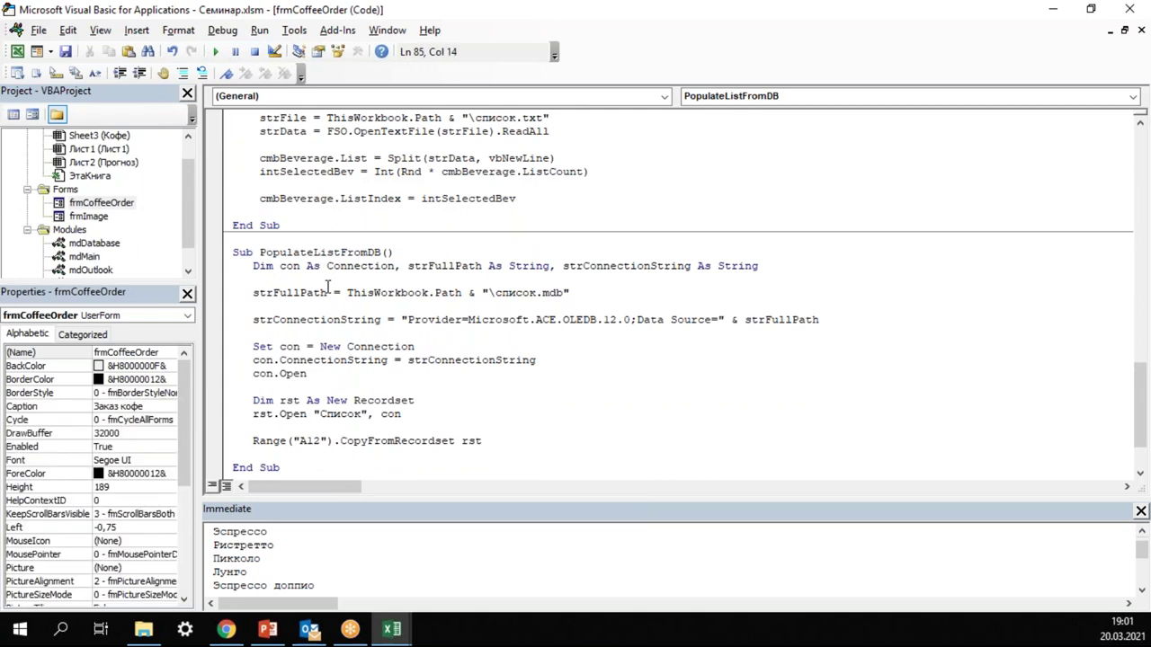
Replace the CopyFromRecordset line with Dim arList As Variant and arList = rst.GetRows.
left_click_drag(508, 441, 246, 438)
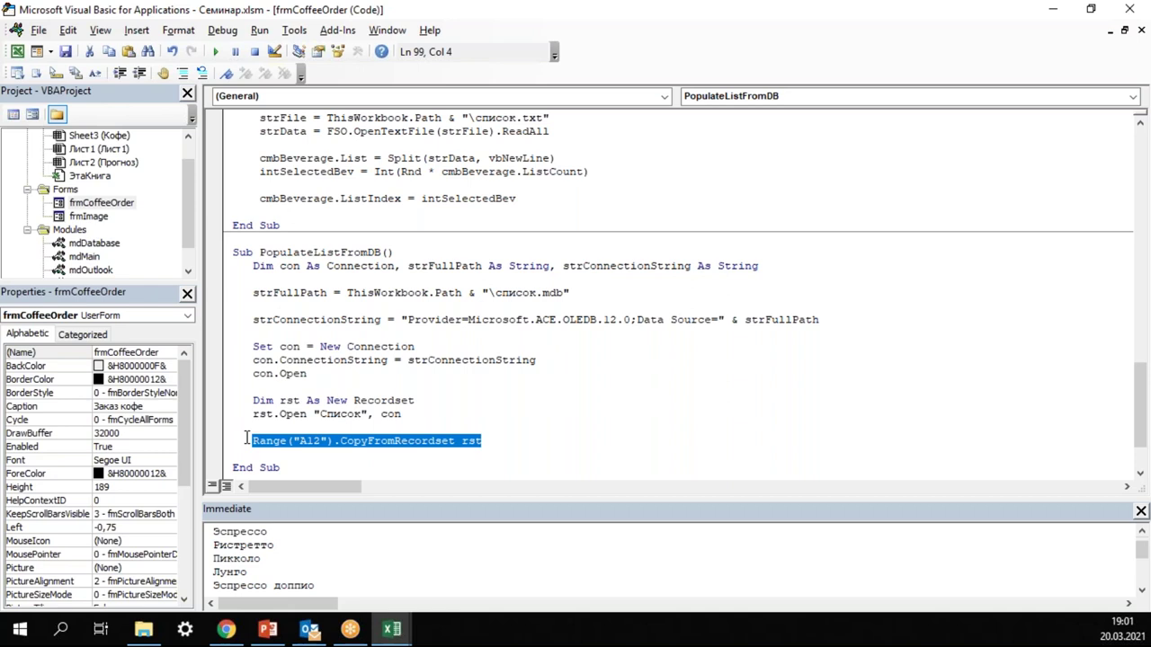
key("Delete")
type("dim")
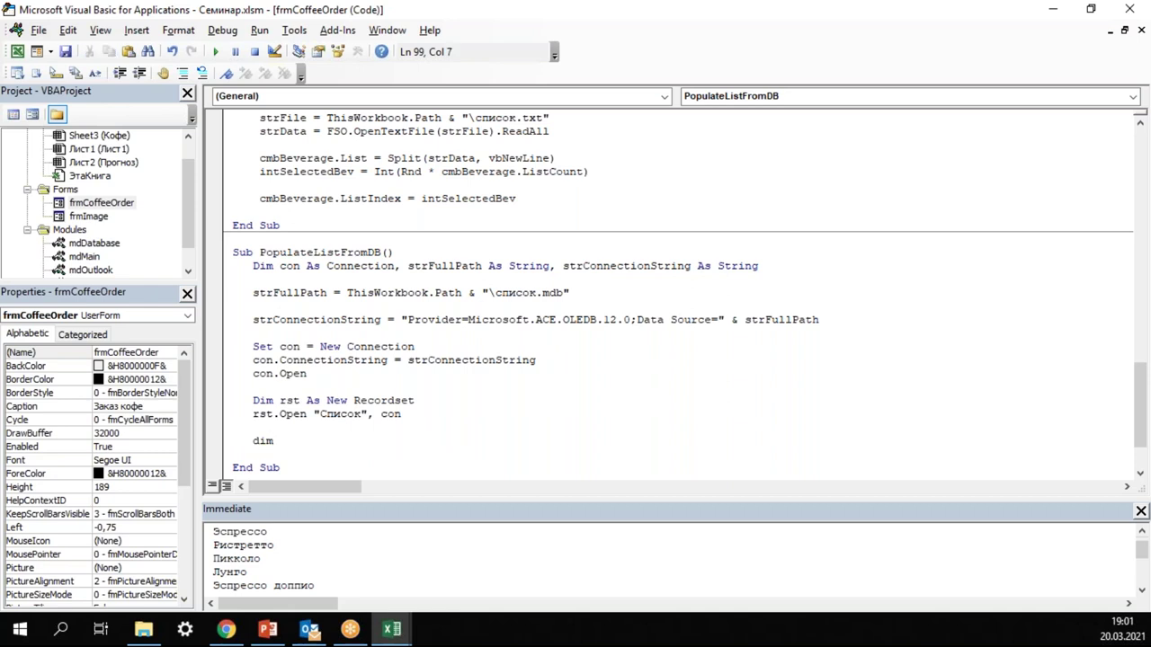
type(" arList as varian")
key("Tab")
key("Return")
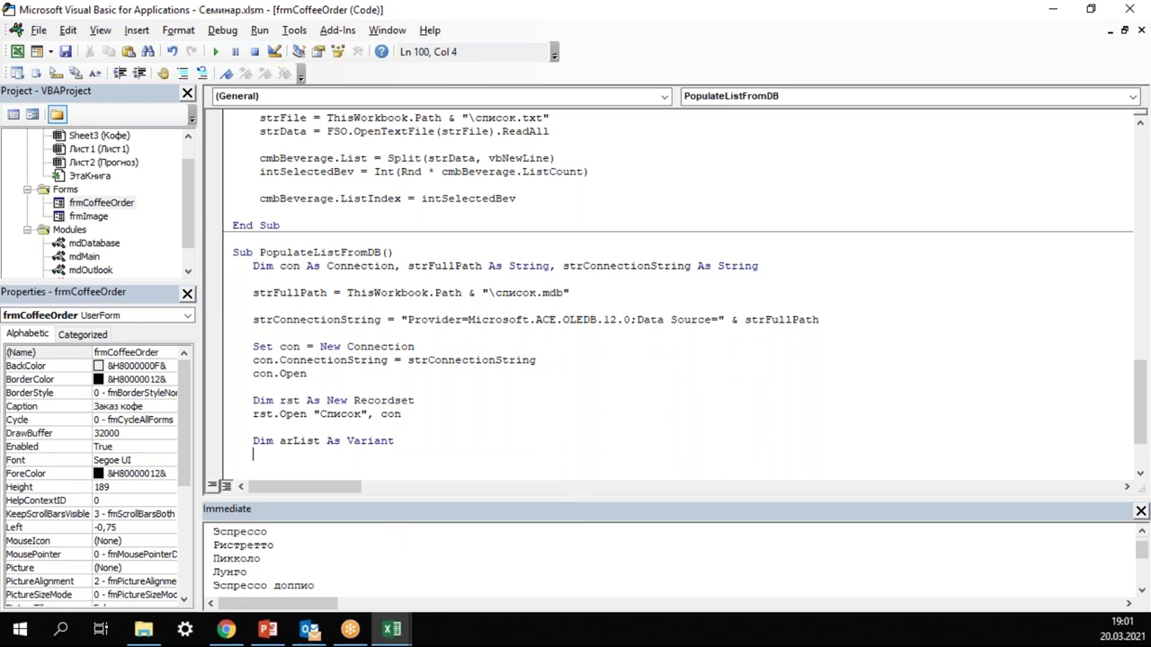
type("arList = rst.getr")
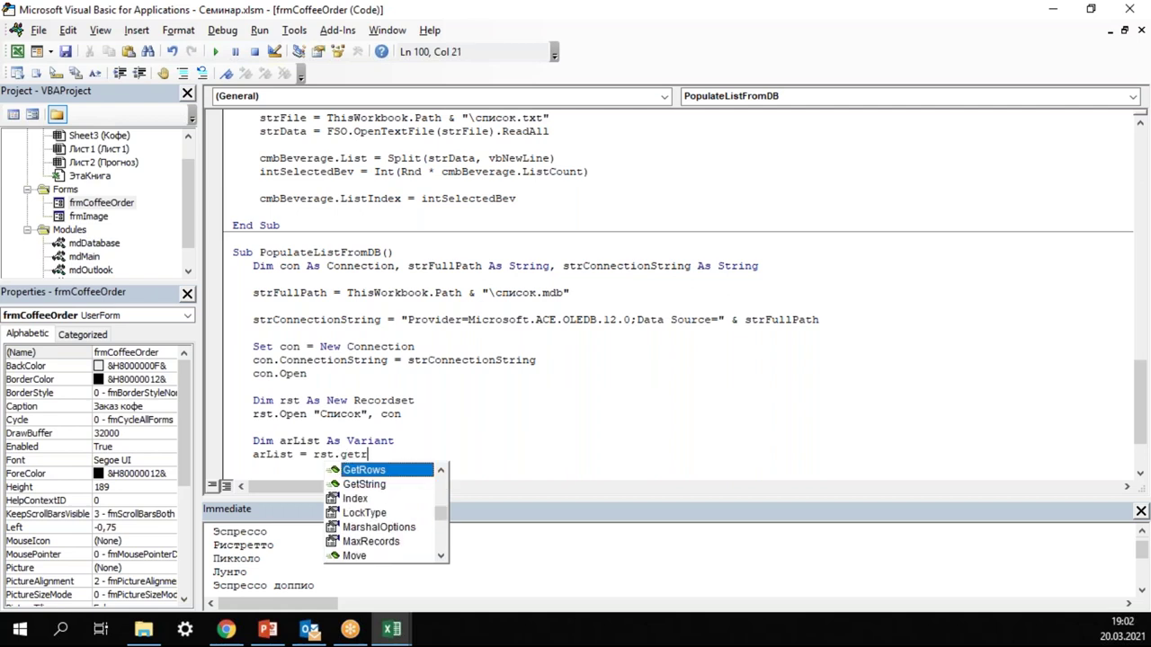
key("Tab")
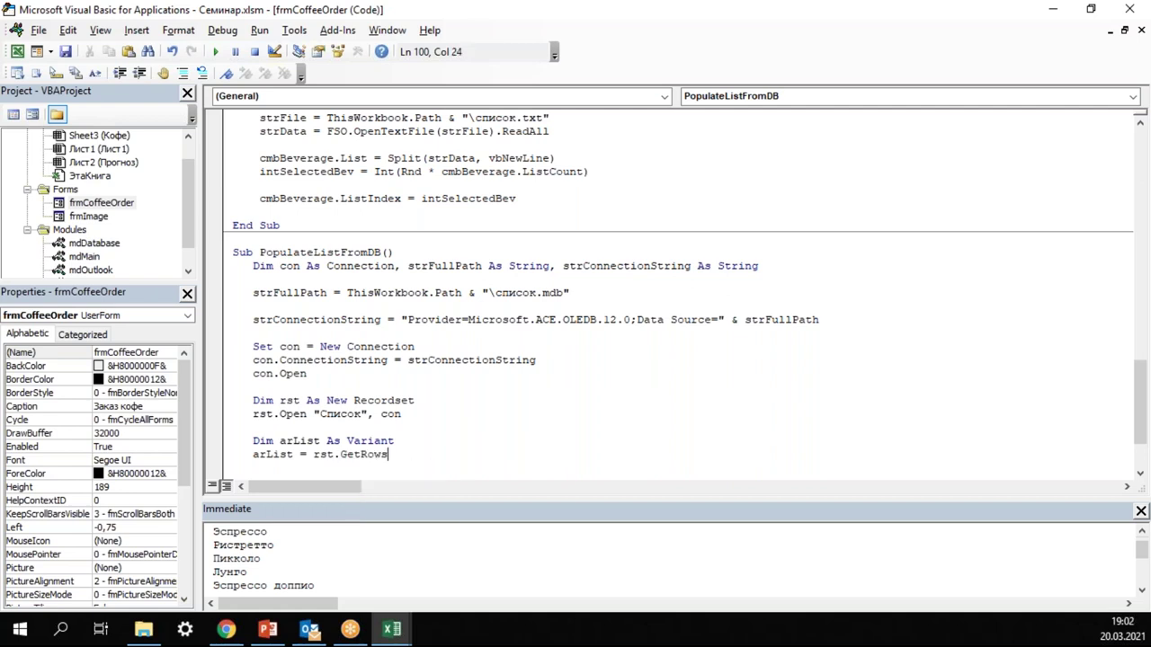
key("Return")
Add arList = Application.WorksheetFunction.Transpose(arList).
type("arList = appli")
key("ctrl+space")
key("Tab")
type(",")
key("BackSpace")
type(".w")
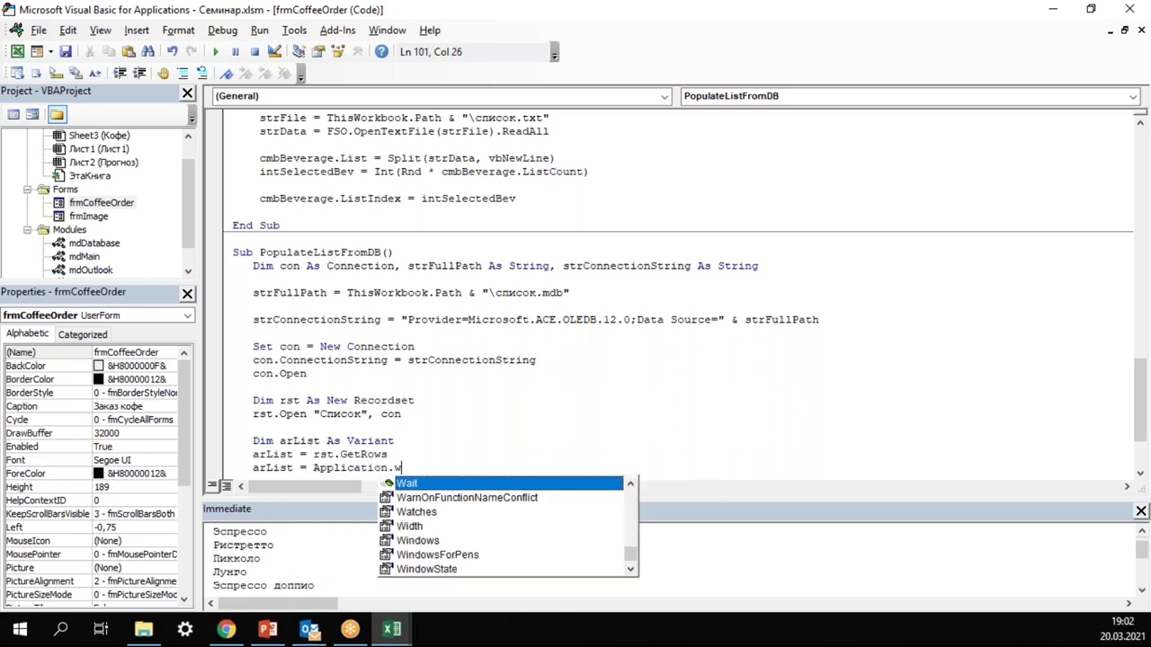
type("or")
key("Down")
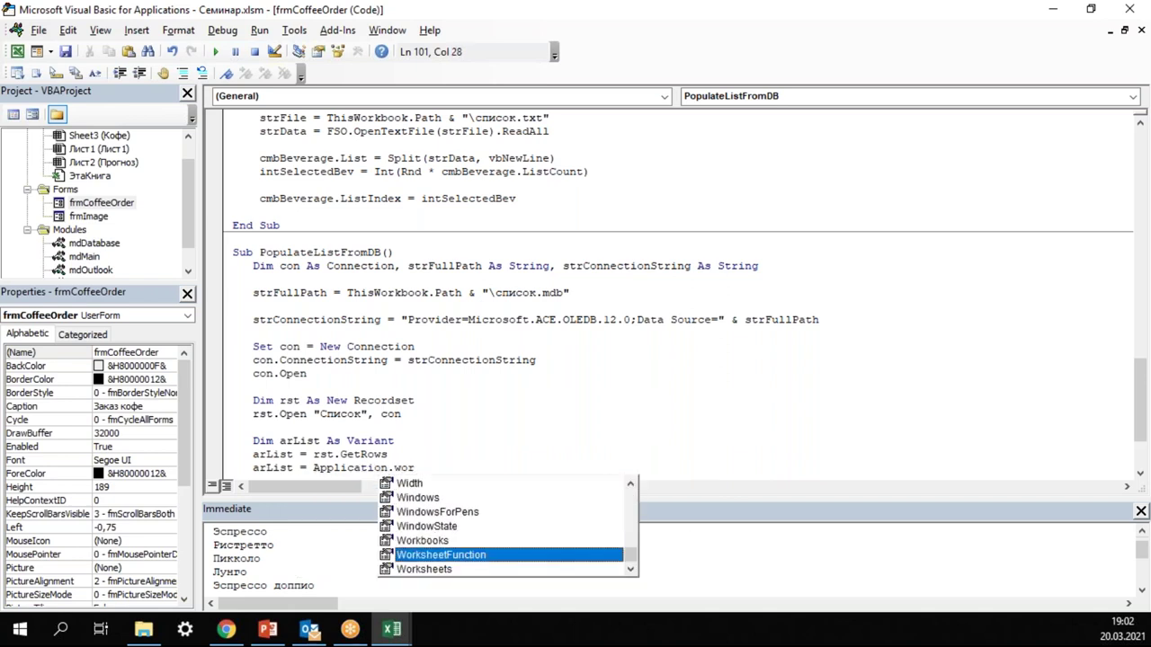
key("Tab")
type(".tra")
key("Tab")
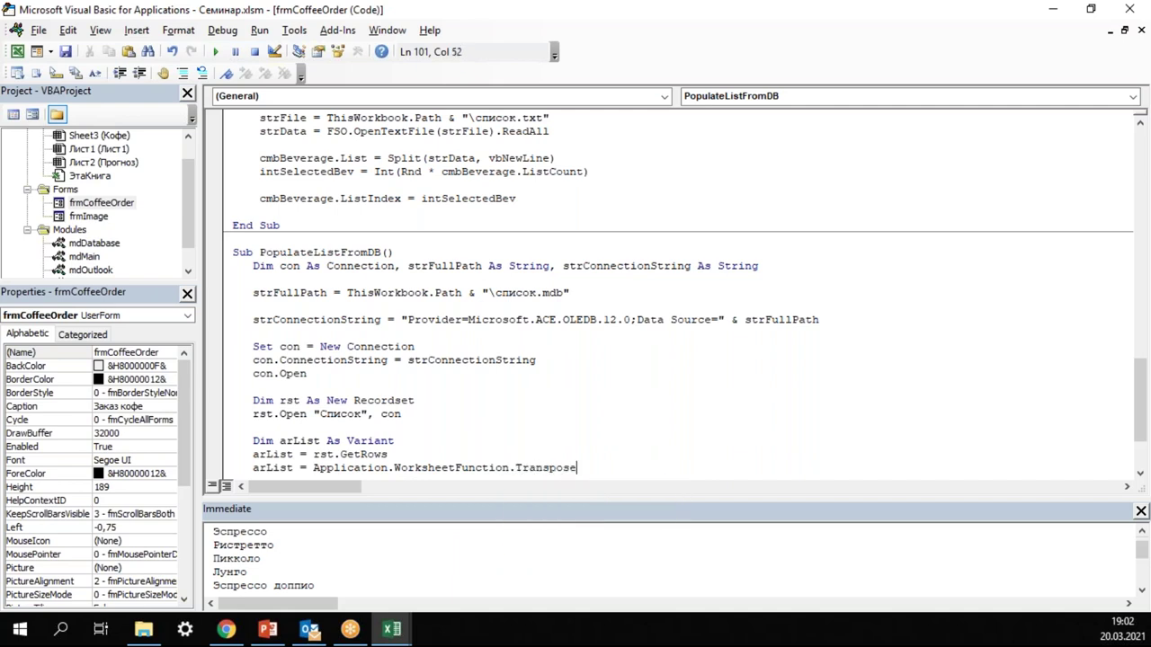
type("(arlist)")
key("Return")
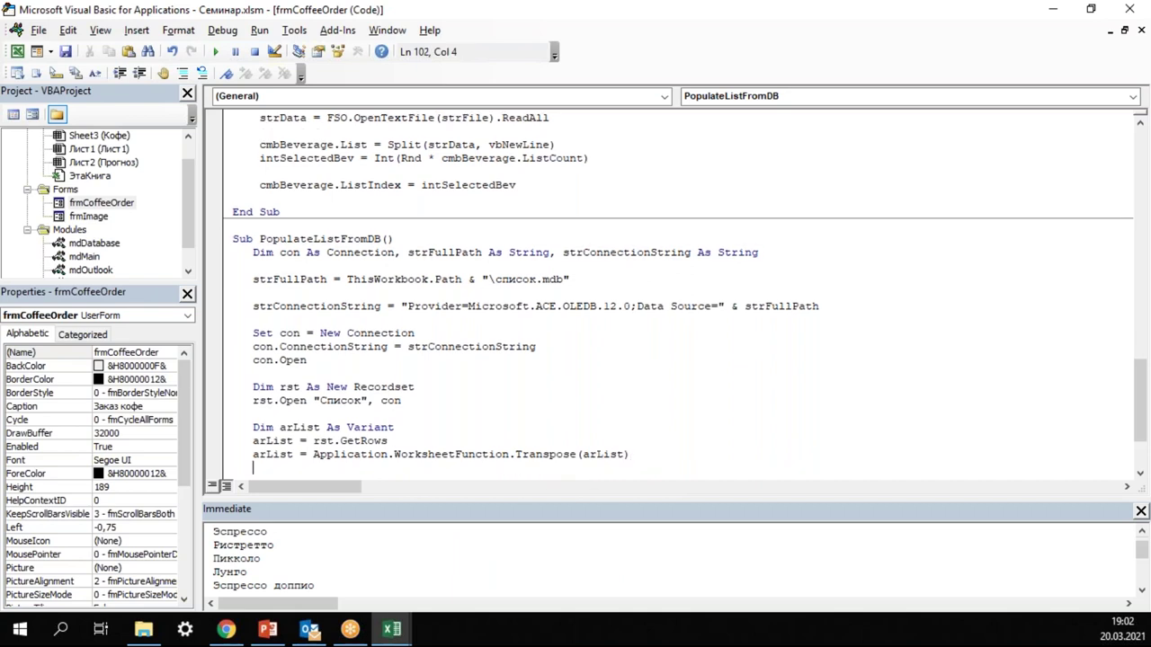
key("Return")
Fill the combo box with cmbBeverage.List = arList.
double_click(293, 178)
key("ctrl+c")
left_click(270, 456)
key("ctrl+v")
key("Home")
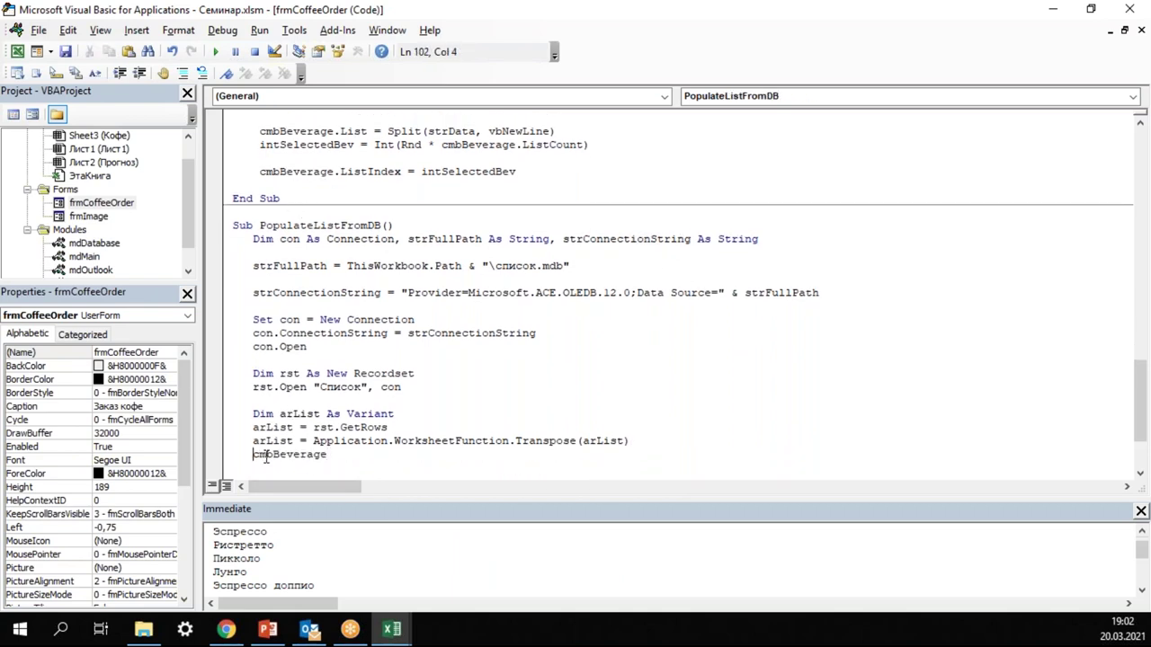
key("Return")
key("End")
type(".lu")
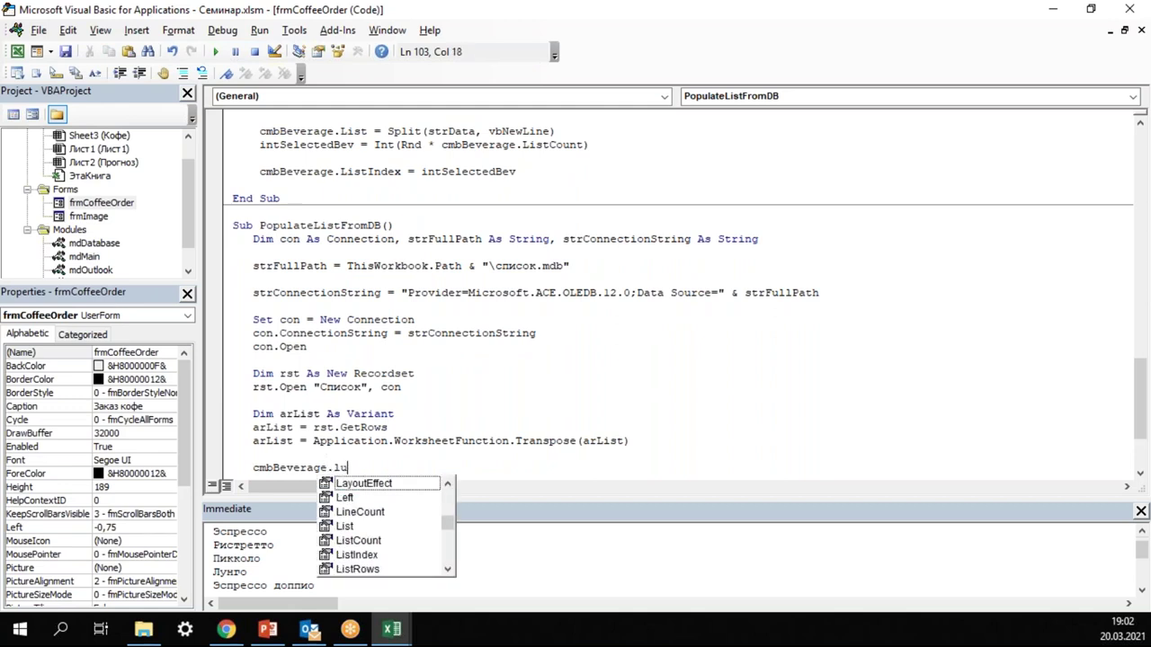
key("BackSpace")
type("ist = ")
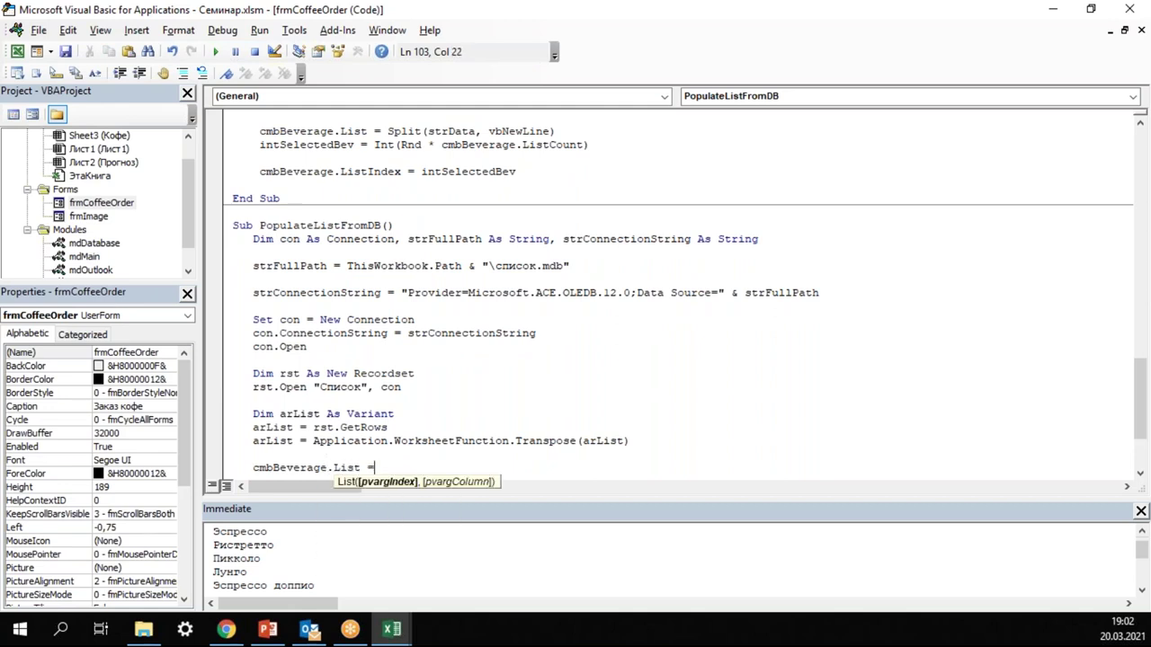
type("arList")
key("Up")
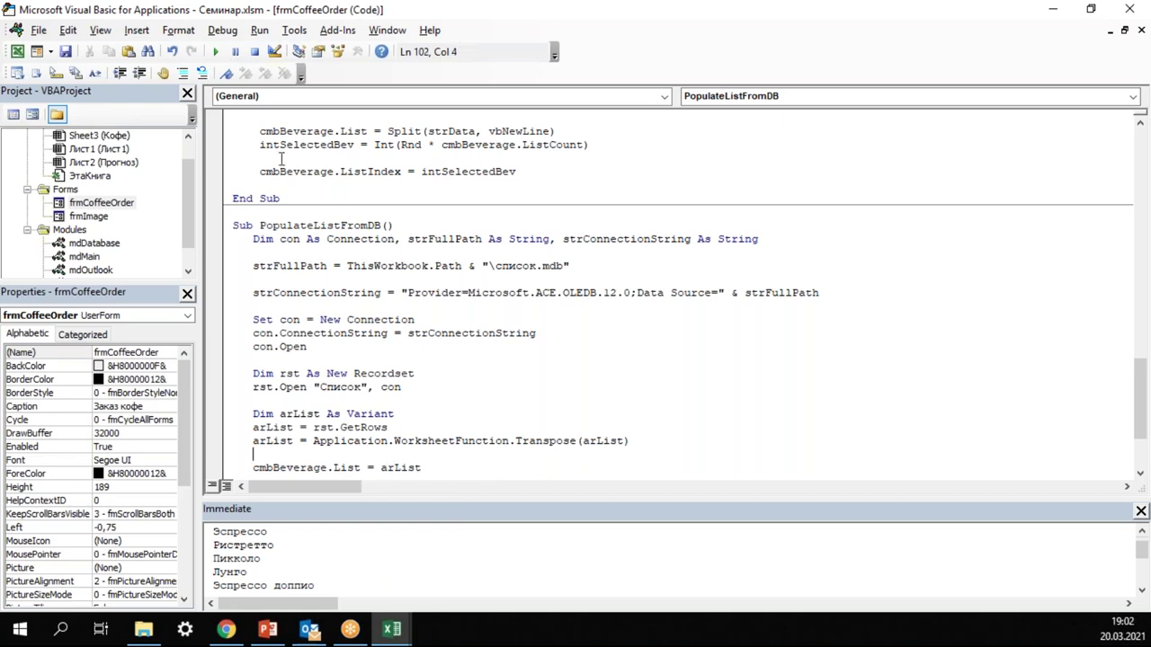
Copy the random drink selection lines below the List assignment.
left_click_drag(259, 144, 515, 171)
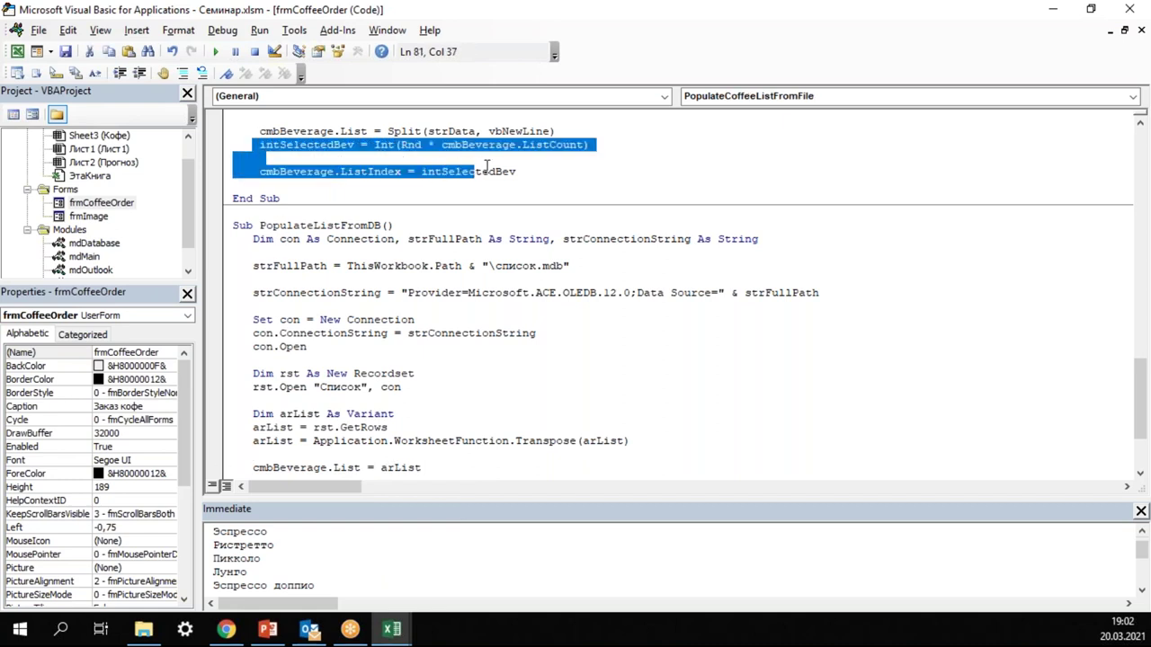
key("ctrl+c")
left_click(440, 467)
scroll(439, 450, "down", 1)
key("Return")
key("Return")
key("ctrl+v")
scroll(443, 221, "up", 2)
scroll(444, 222, "up", 3)
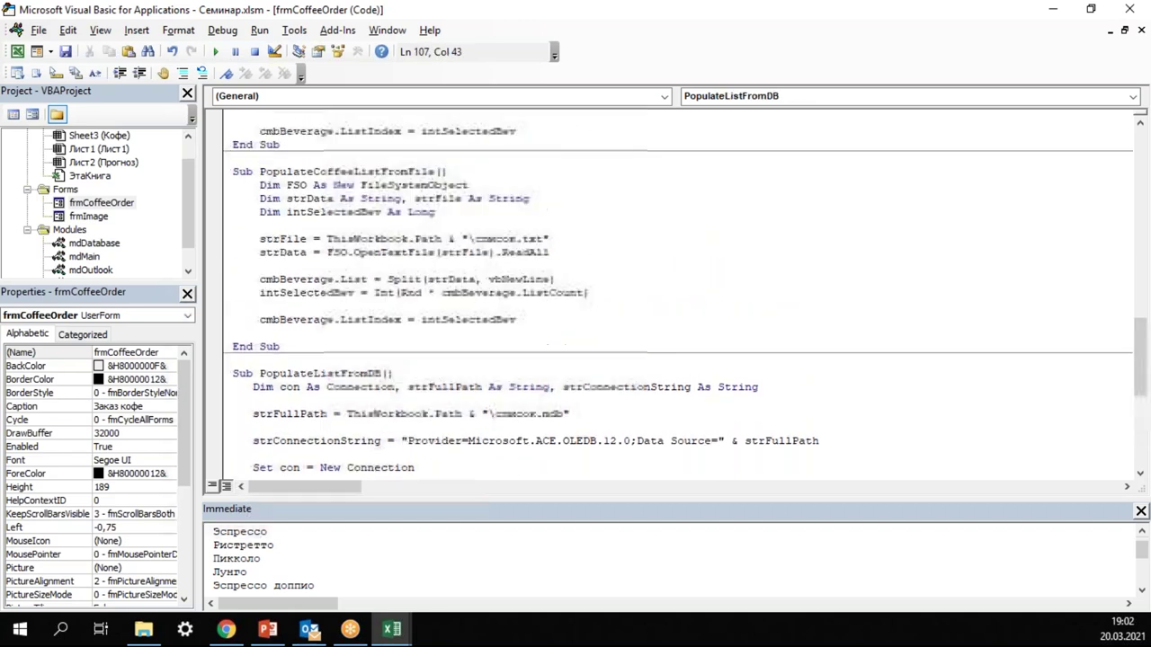
Add and indent the intSelectedBev declaration inside PopulateListFromDB.
left_click_drag(444, 219, 258, 214)
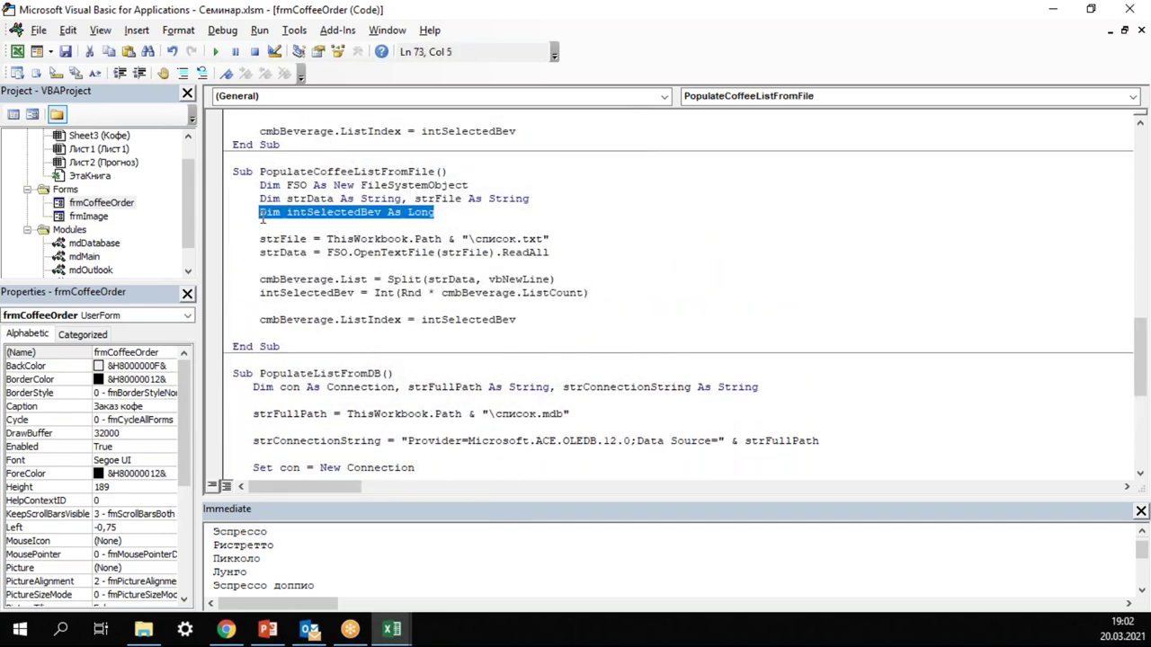
left_click(297, 401)
key("ctrl+v")
key("Home")
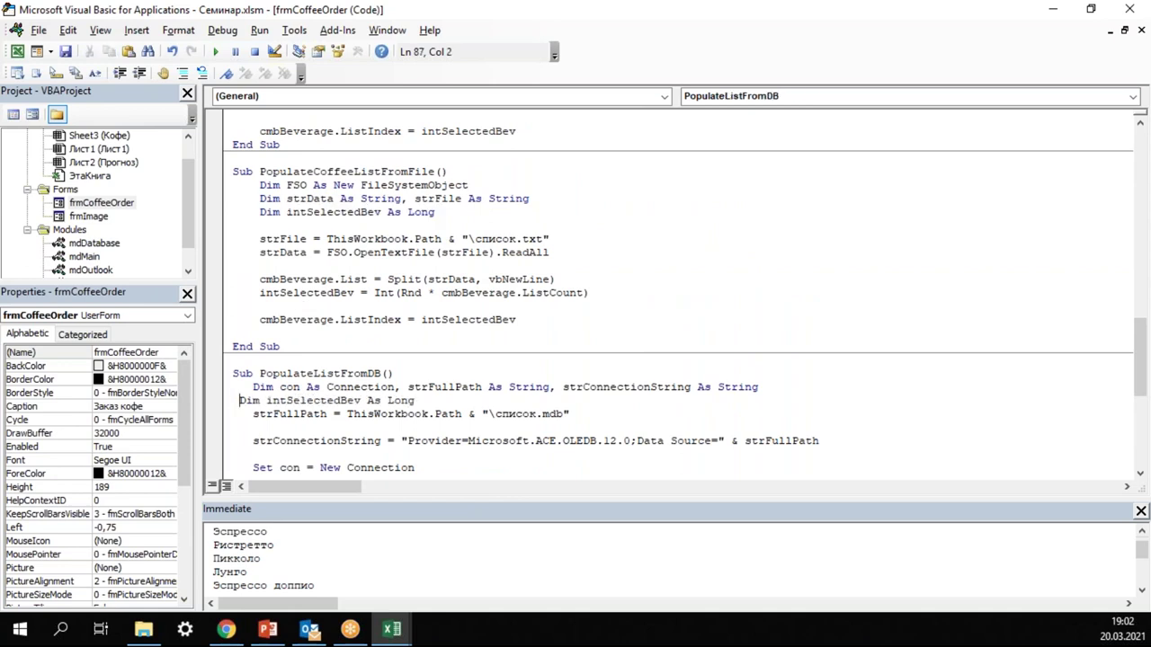
key("Down")
key("Down")
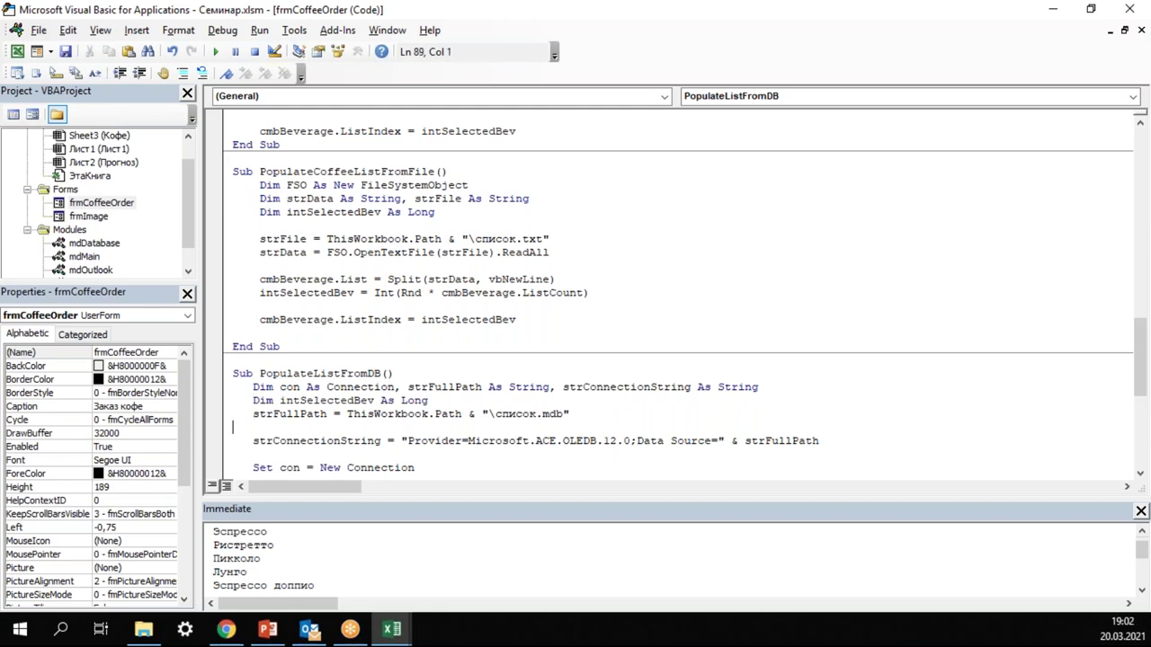
scroll(384, 424, "down", 2)
scroll(384, 424, "down", 2)
scroll(358, 434, "up", 1)
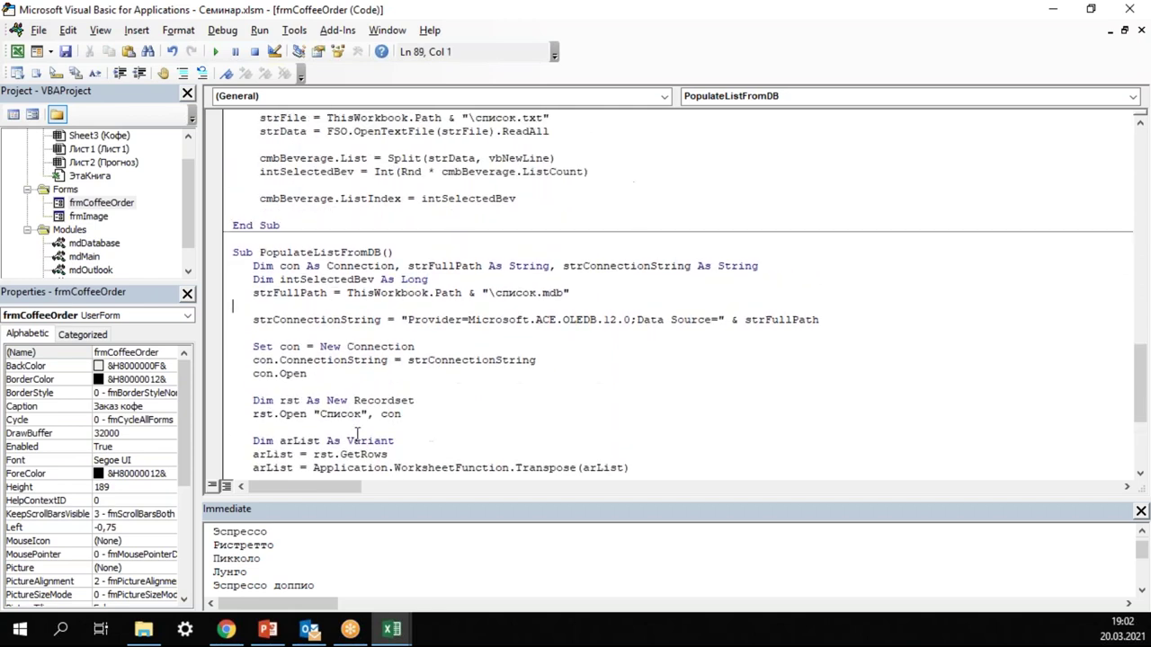
Make UserForm_Initialize call PopulateListFromDB instead of PopulateCoffeeListFromFile, and run the form.
double_click(337, 255)
scroll(337, 259, "up", 3)
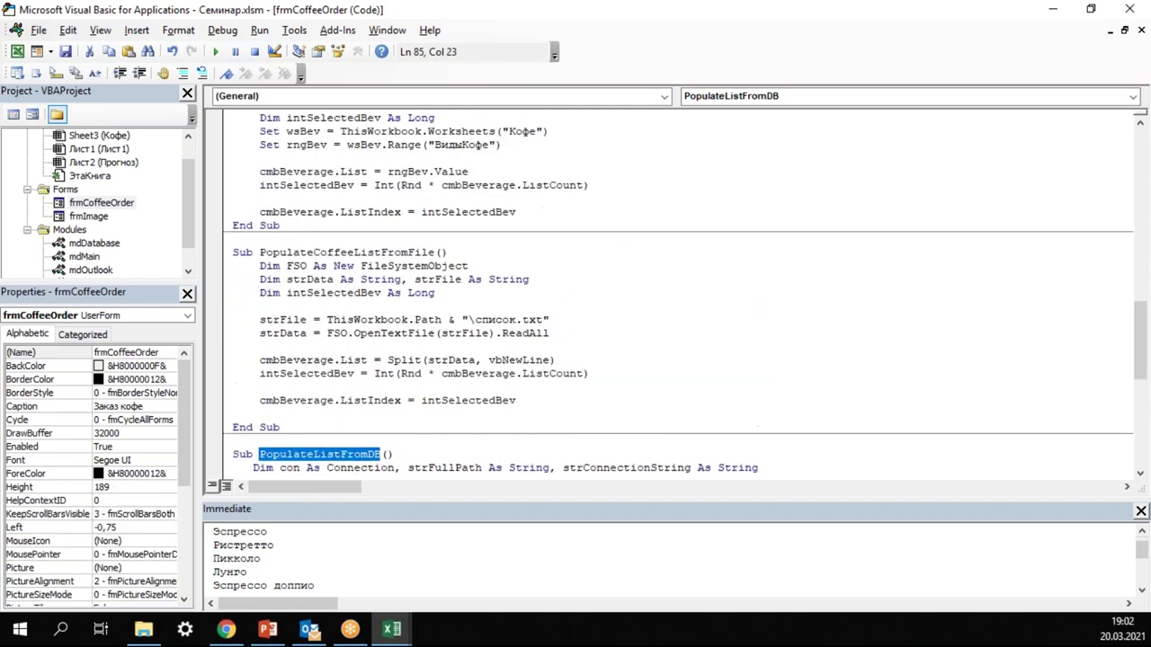
scroll(337, 258, "up", 9)
scroll(338, 258, "up", 4)
left_click(436, 266)
key("BackSpace")
key("BackSpace")
key("BackSpace")
key("BackSpace")
key("BackSpace")
key("BackSpace")
key("BackSpace")
key("ctrl+space")
key("Down")
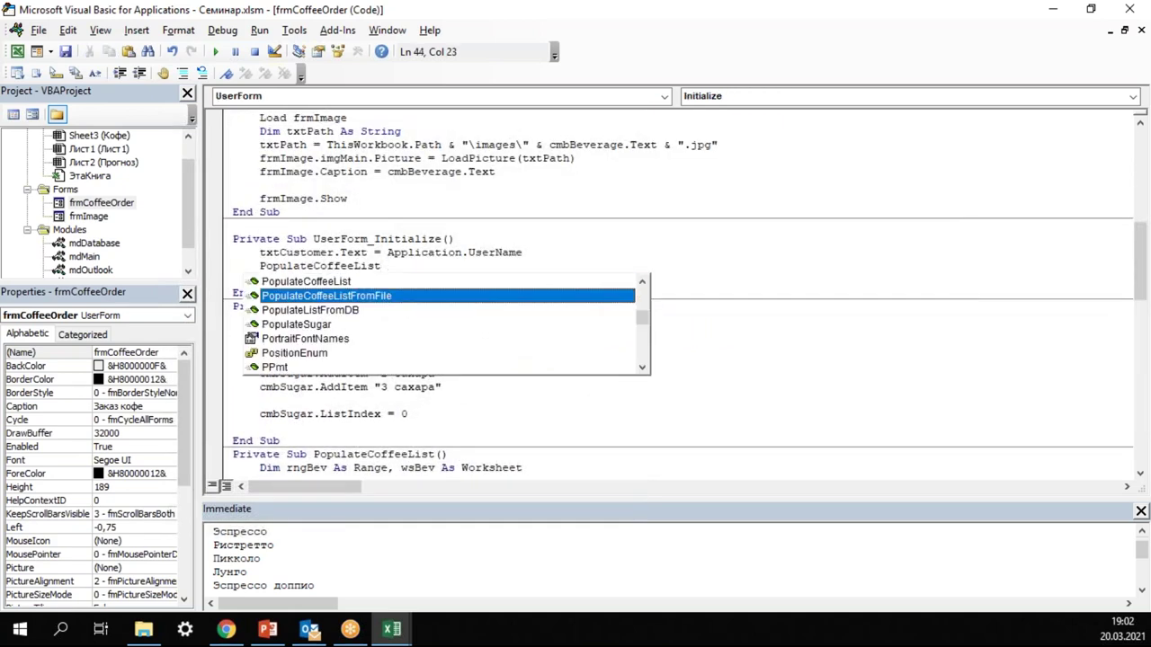
key("Down")
key("Tab")
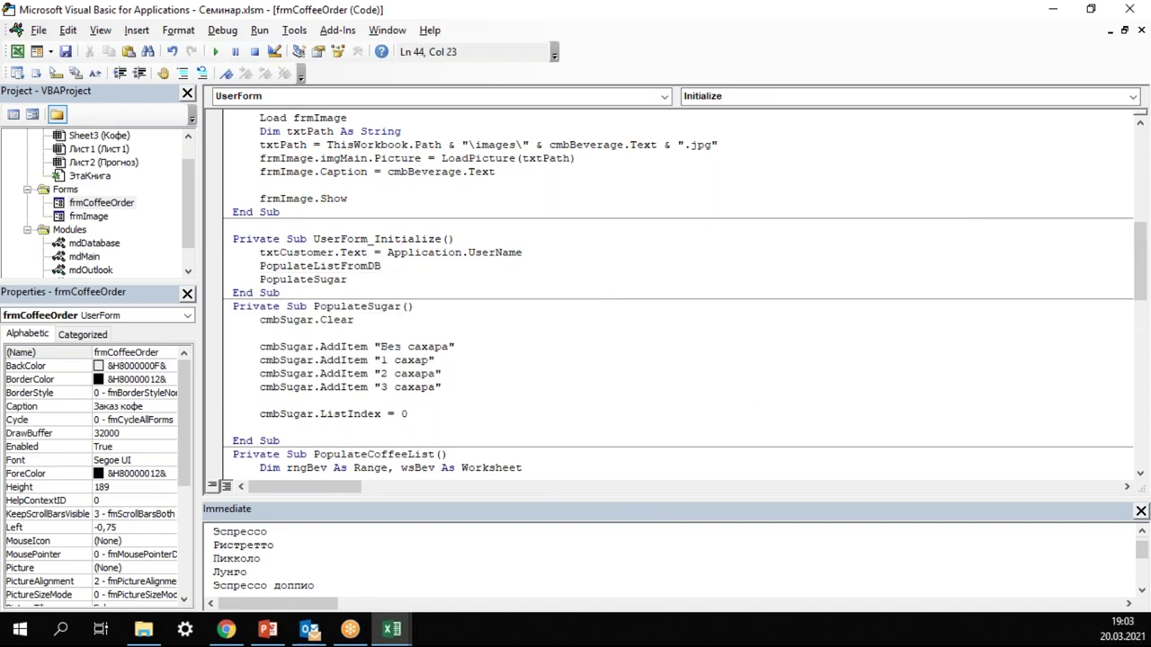
key("F5")
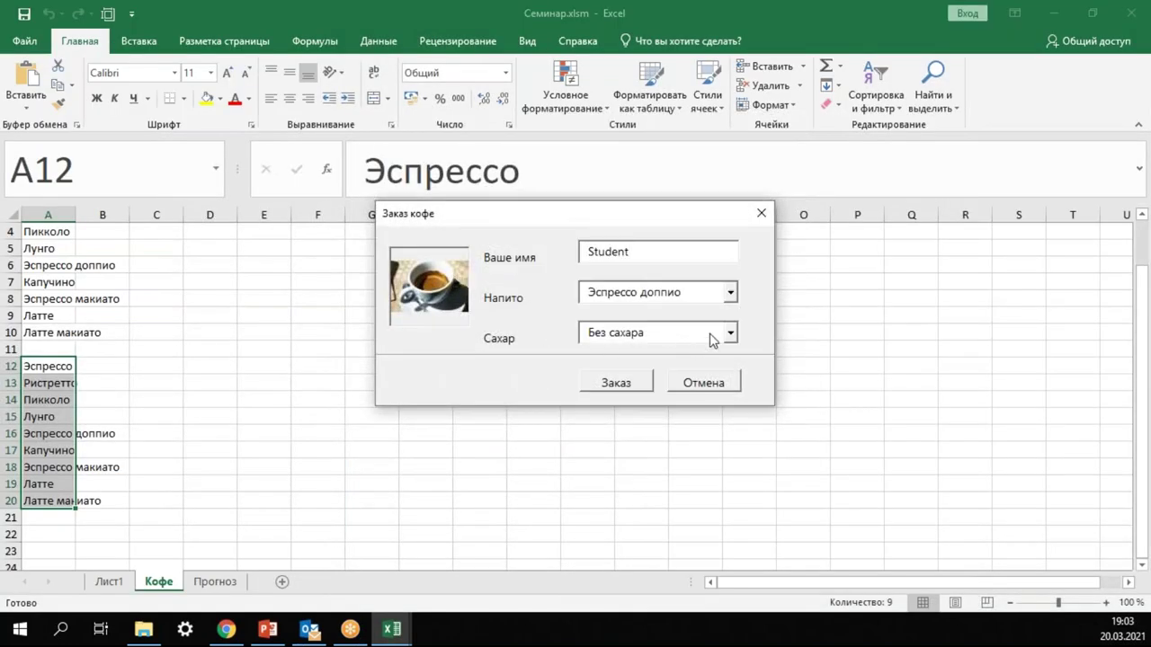
Pick Эспрессо, Ристретто and Латте макиато from the drink list, then close the order form.
left_click(731, 295)
scroll(710, 341, "up", 1)
left_click(700, 316)
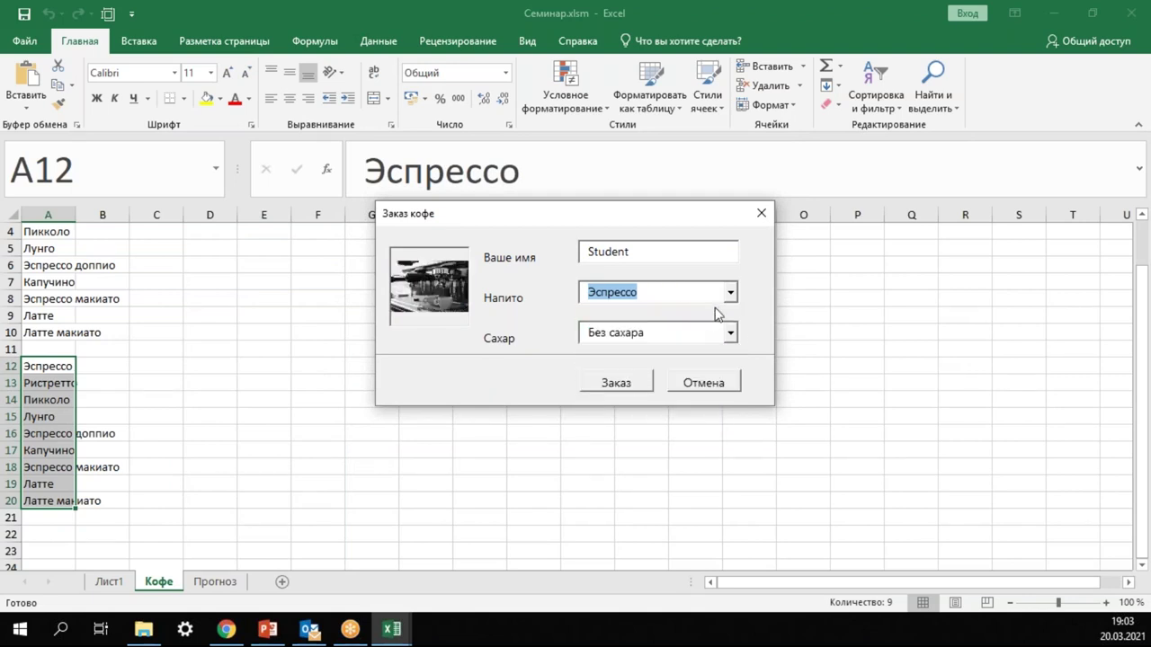
left_click(731, 295)
left_click(688, 332)
left_click(730, 292)
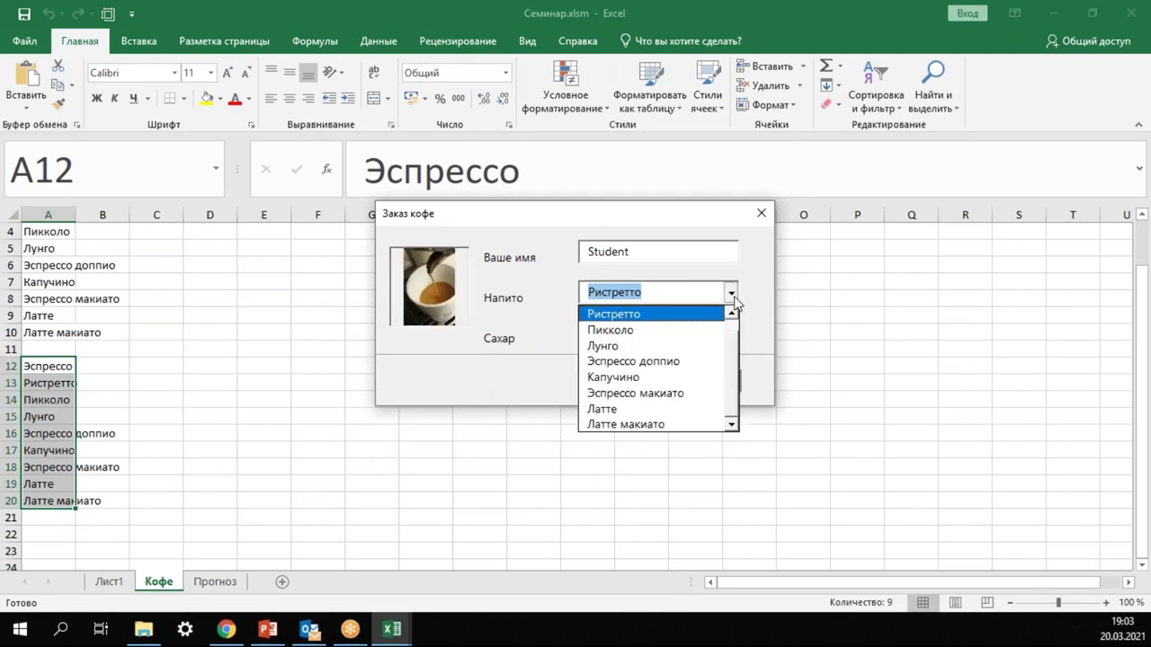
left_click(736, 422)
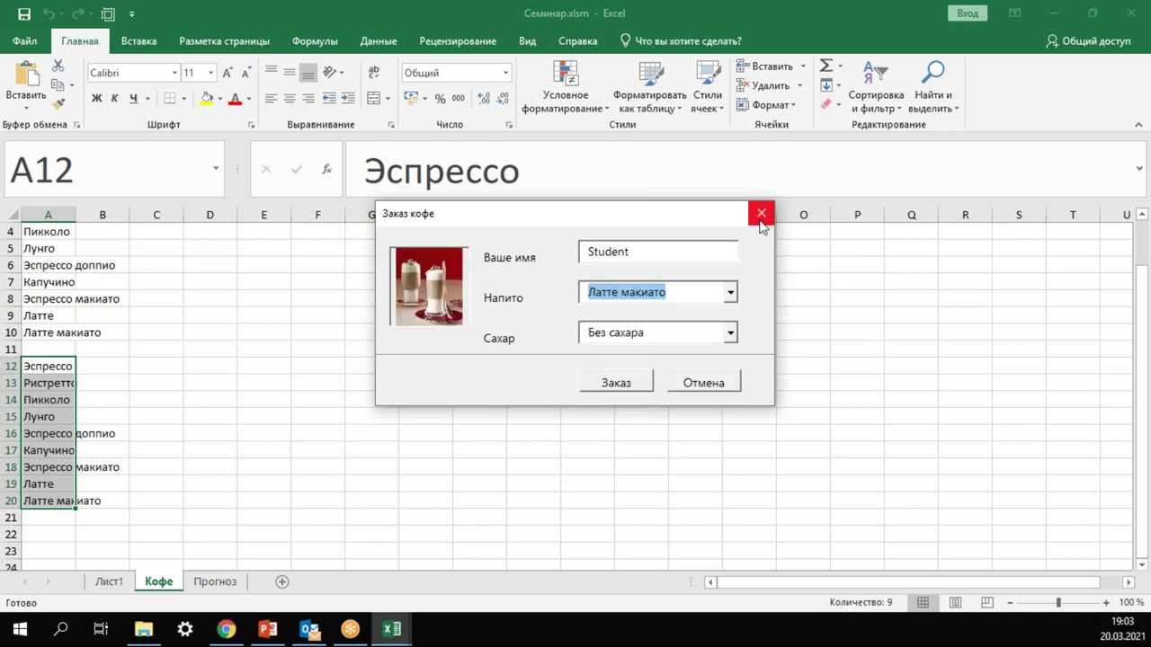
left_click(762, 213)
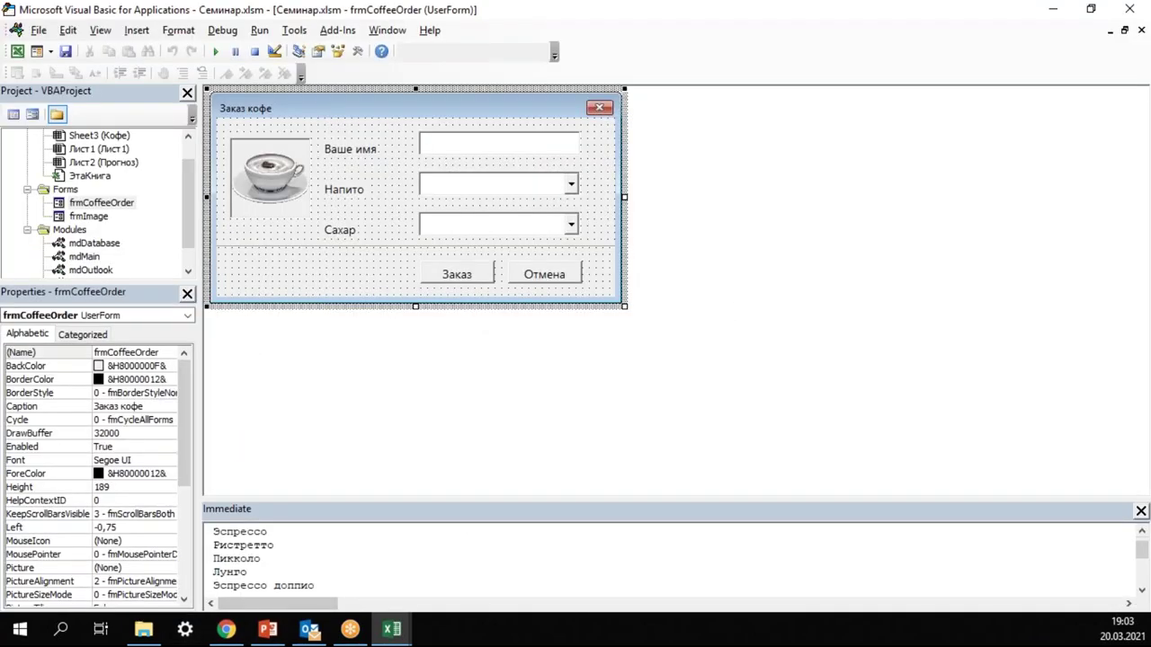
Open Список.mdb, delete the Латте макиато record from the Список table, and close Access.
left_click(144, 630)
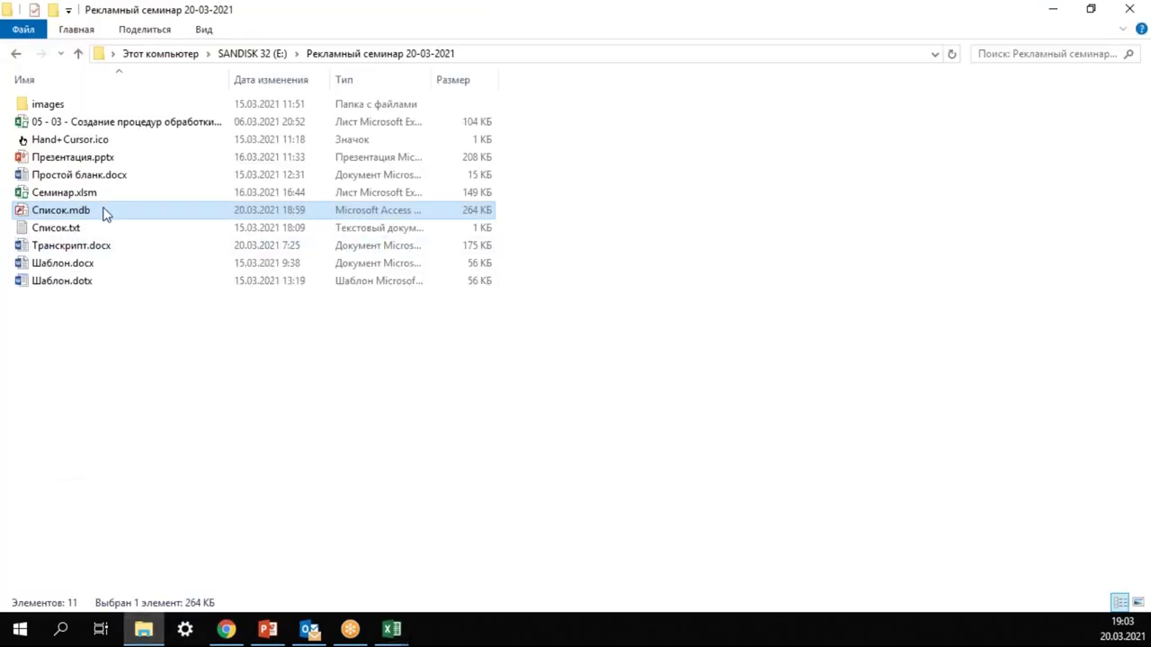
double_click(103, 210)
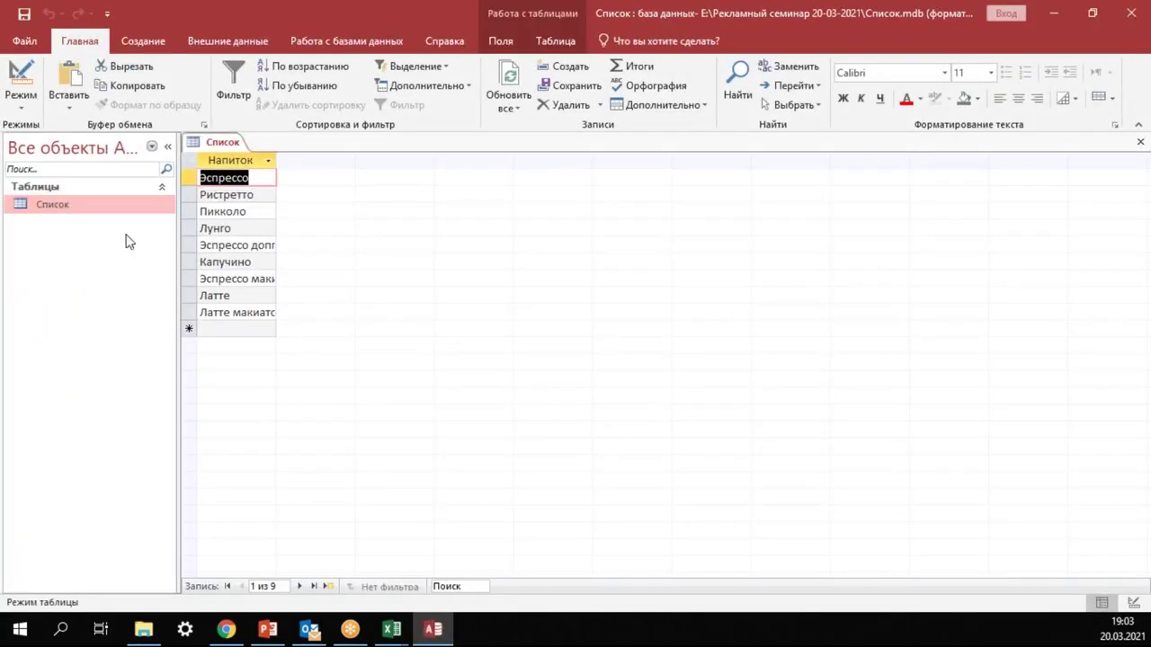
left_click(193, 312)
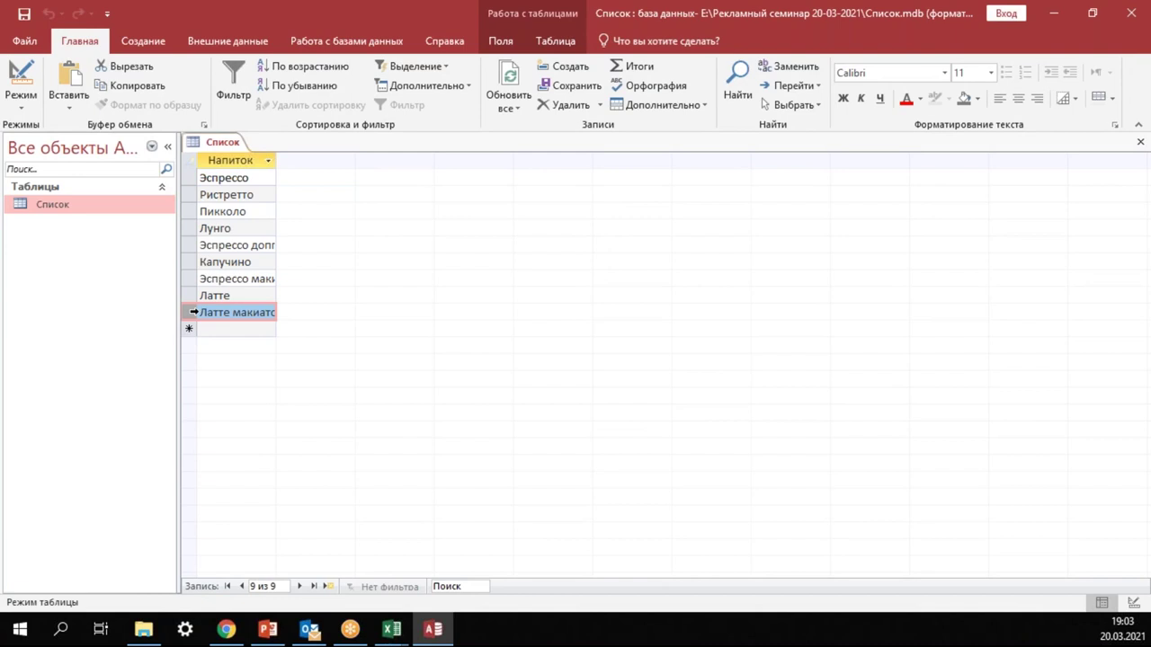
key("Delete")
left_click(509, 379)
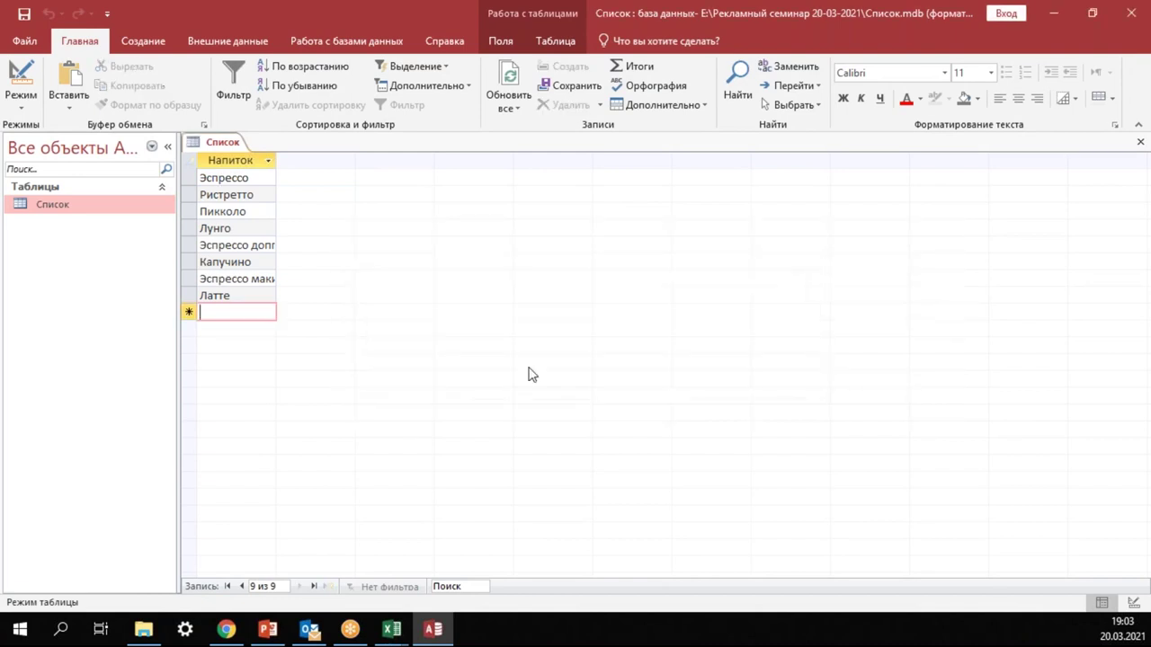
left_click(1132, 16)
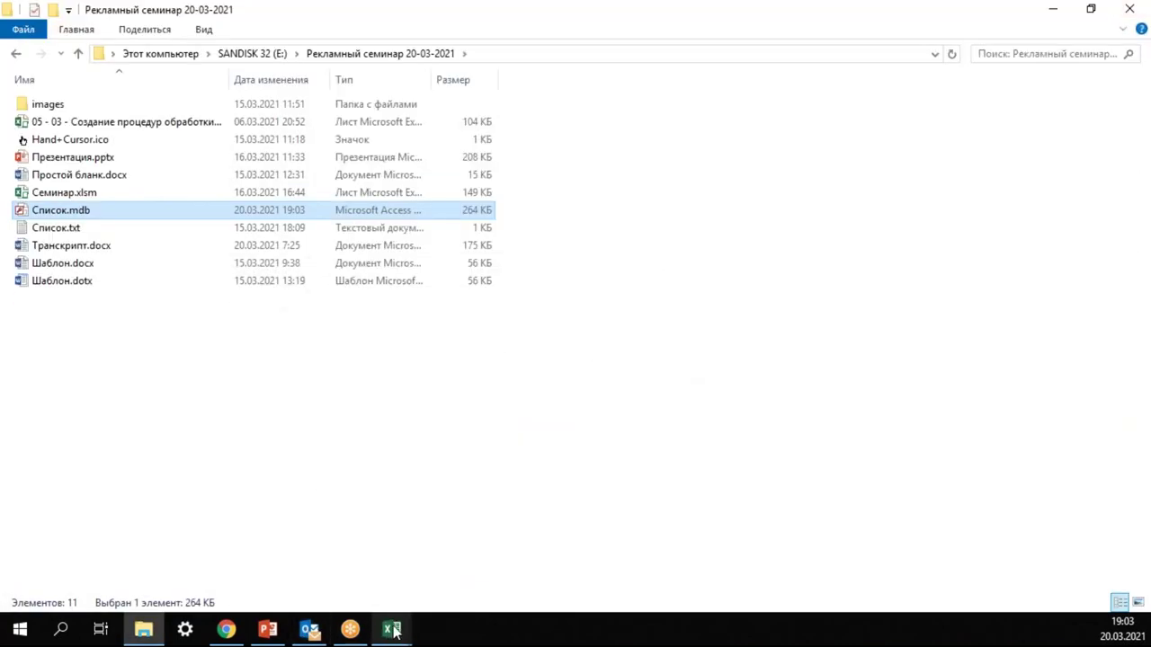
Bring up the Семинар workbook and show the Лист1 sheet titled Время заказать кофе.
mouse_move(391, 629)
left_click(330, 558)
left_click_drag(52, 301, 54, 333)
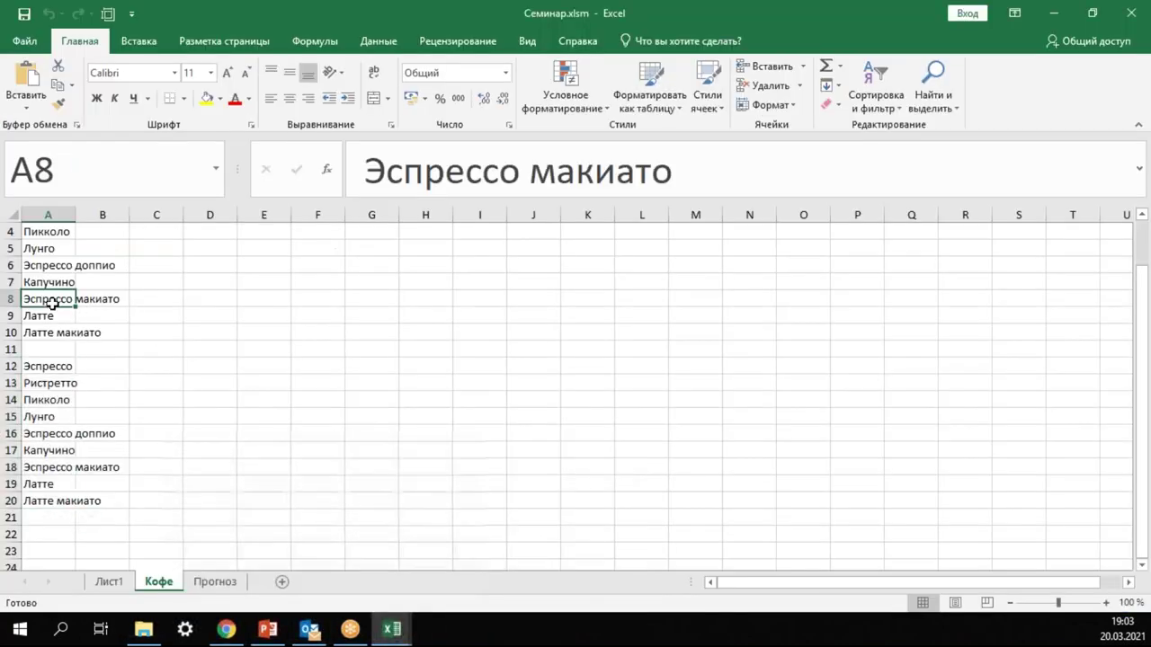
scroll(52, 304, "up", 1)
left_click(109, 582)
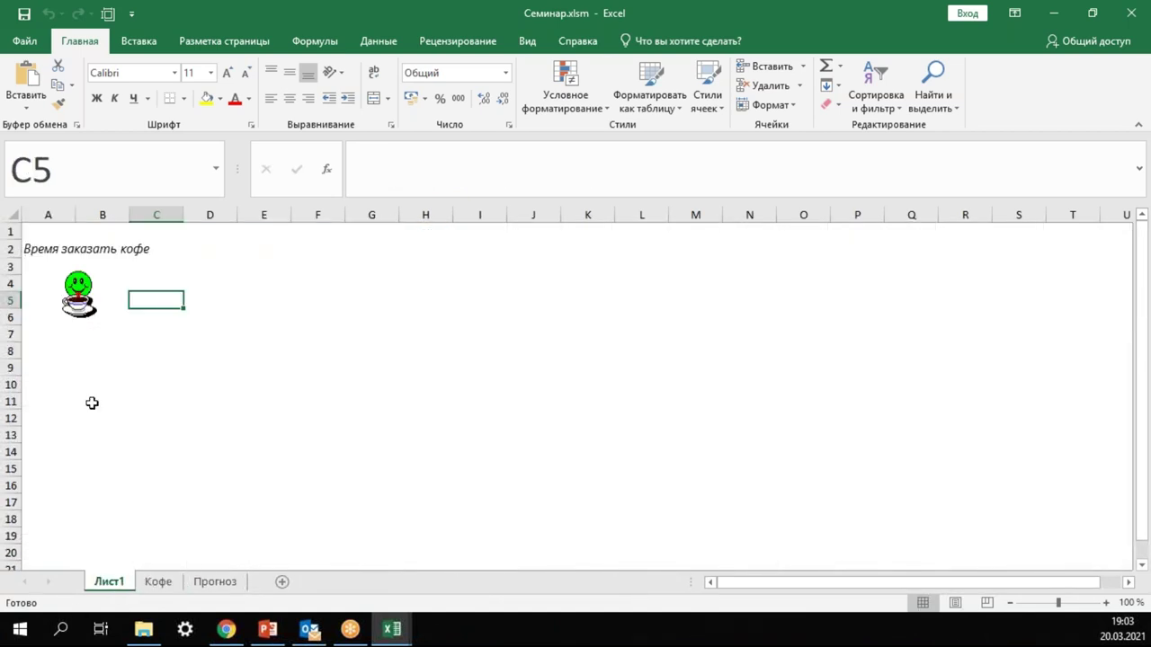
Launch the order form from the coffee-cup picture, look through the drink list, and close it.
left_click(77, 301)
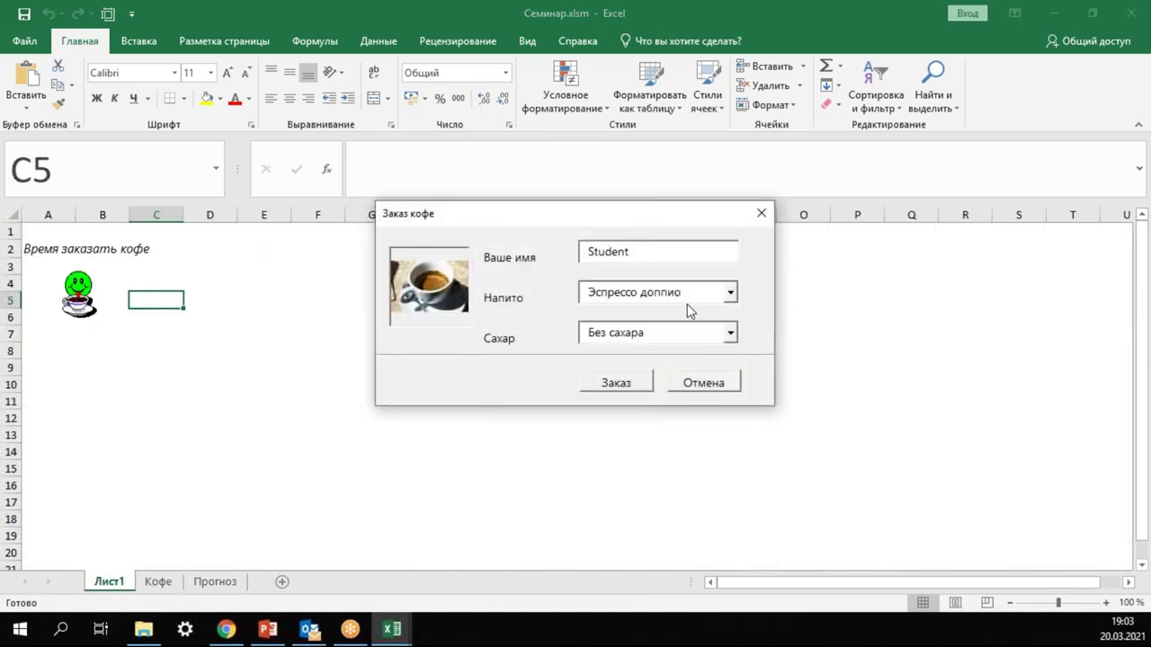
left_click(730, 292)
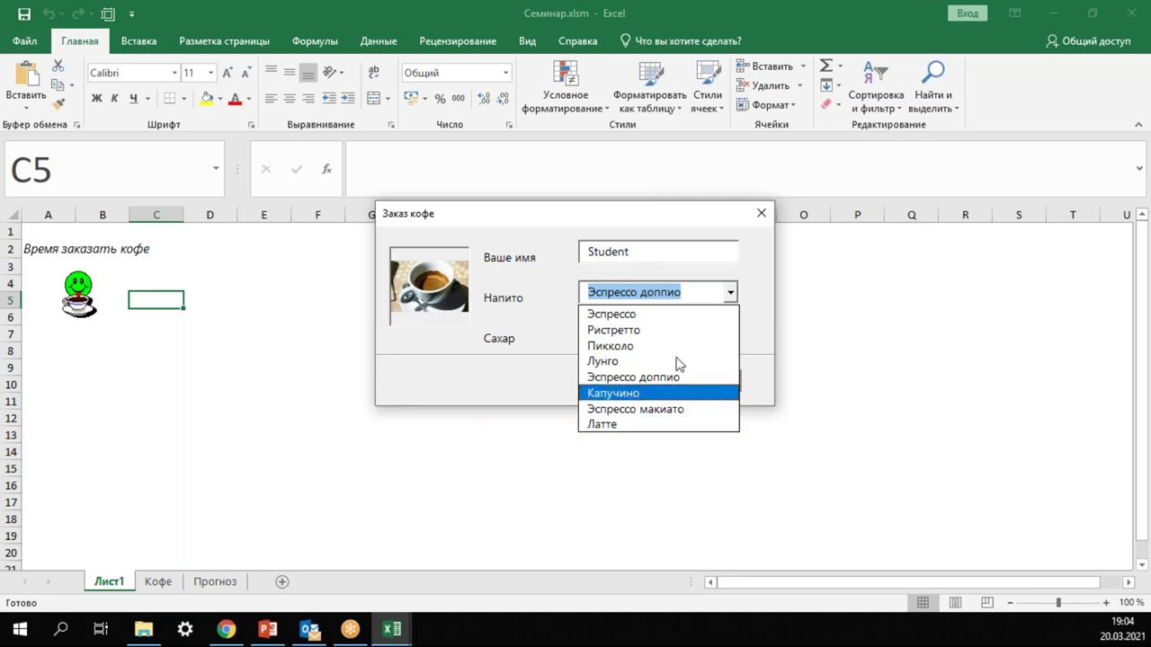
left_click(641, 213)
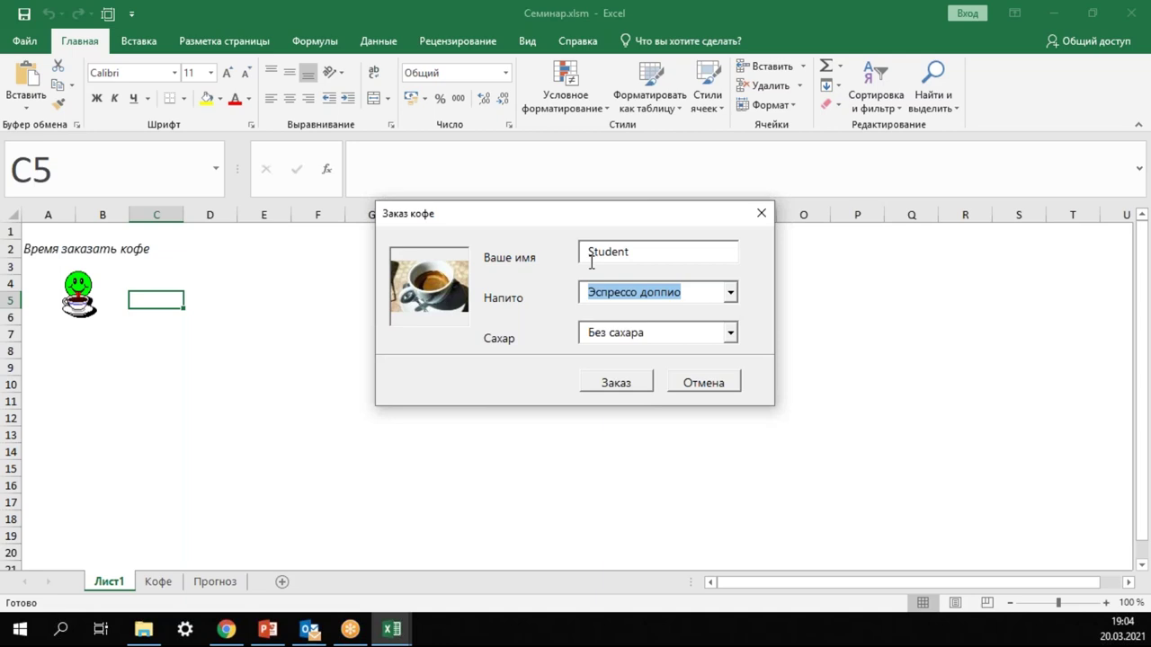
left_click(762, 223)
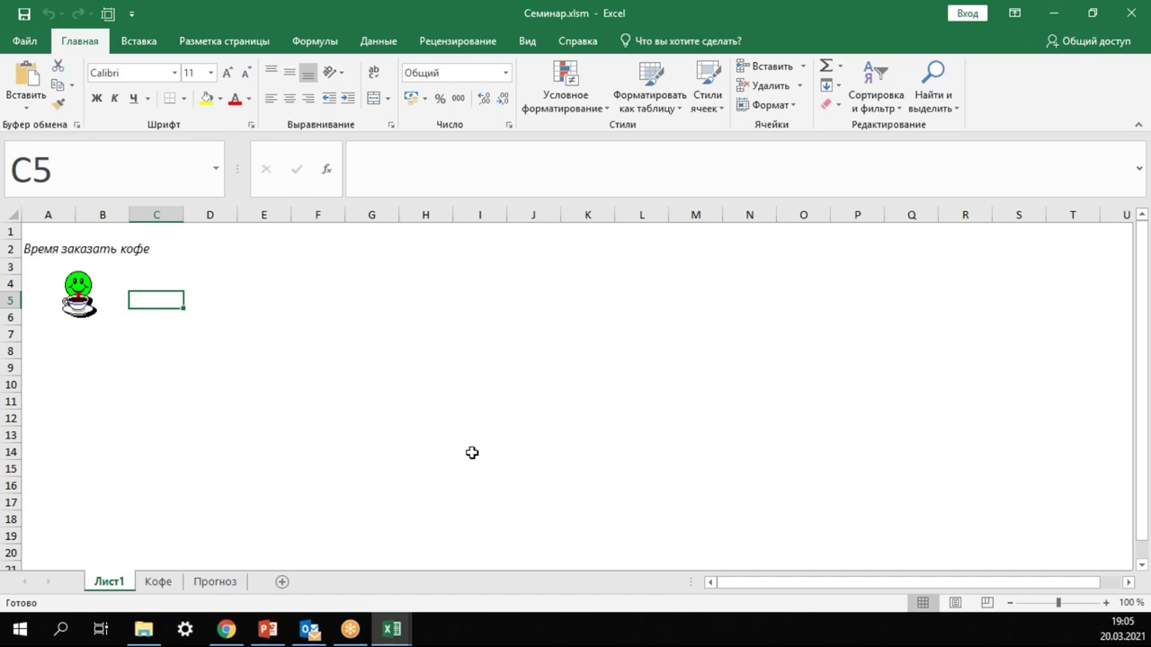
key("alt+F11")
Add a trial line Set obj = CreateObject("Word.Application") at the end of PopulateSugar.
key("F7")
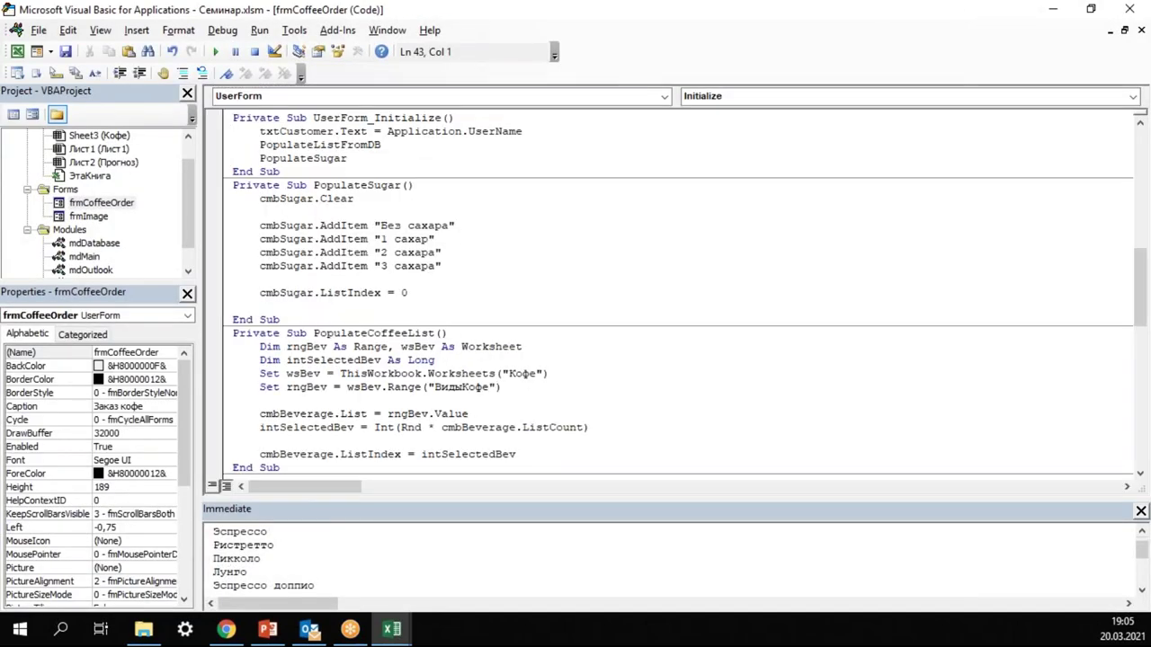
left_click(428, 307)
type("set obj = createo")
key("ctrl+space")
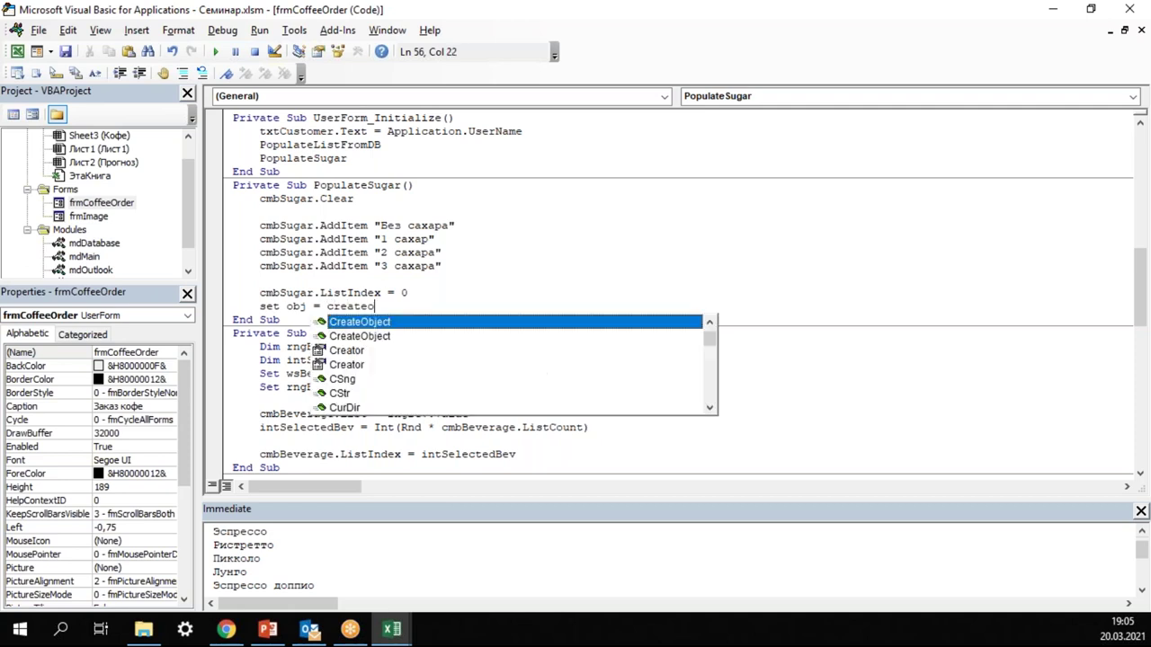
key("Tab")
type("(\"Word.Applci")
key("BackSpace")
key("BackSpace")
type("ication\"")
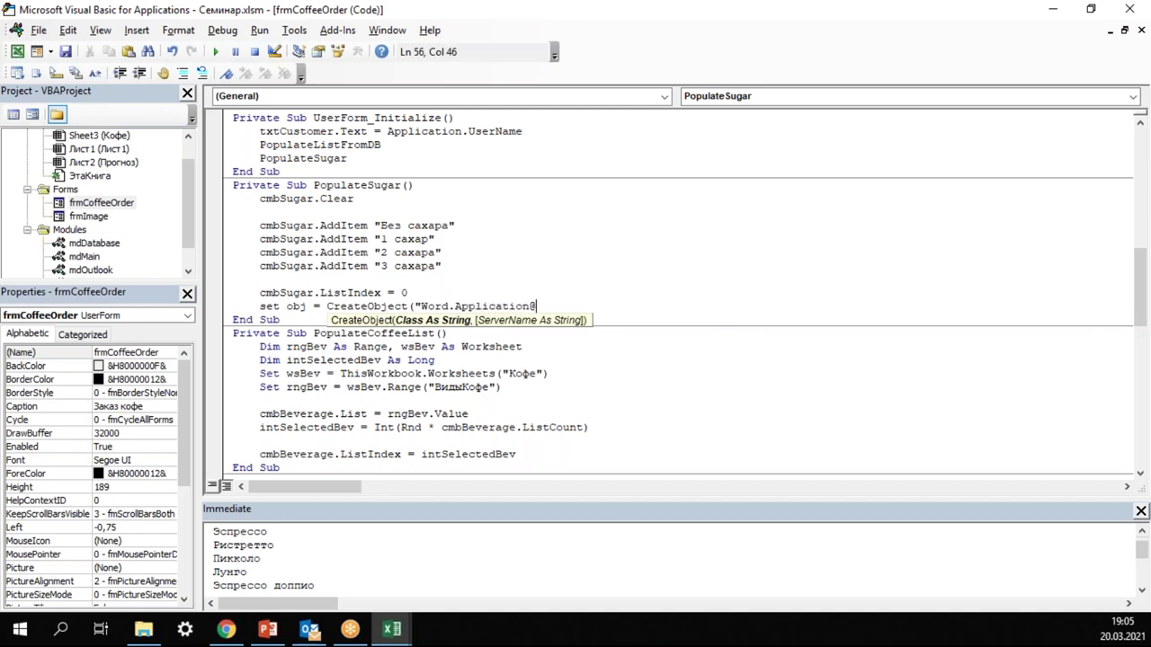
type(")")
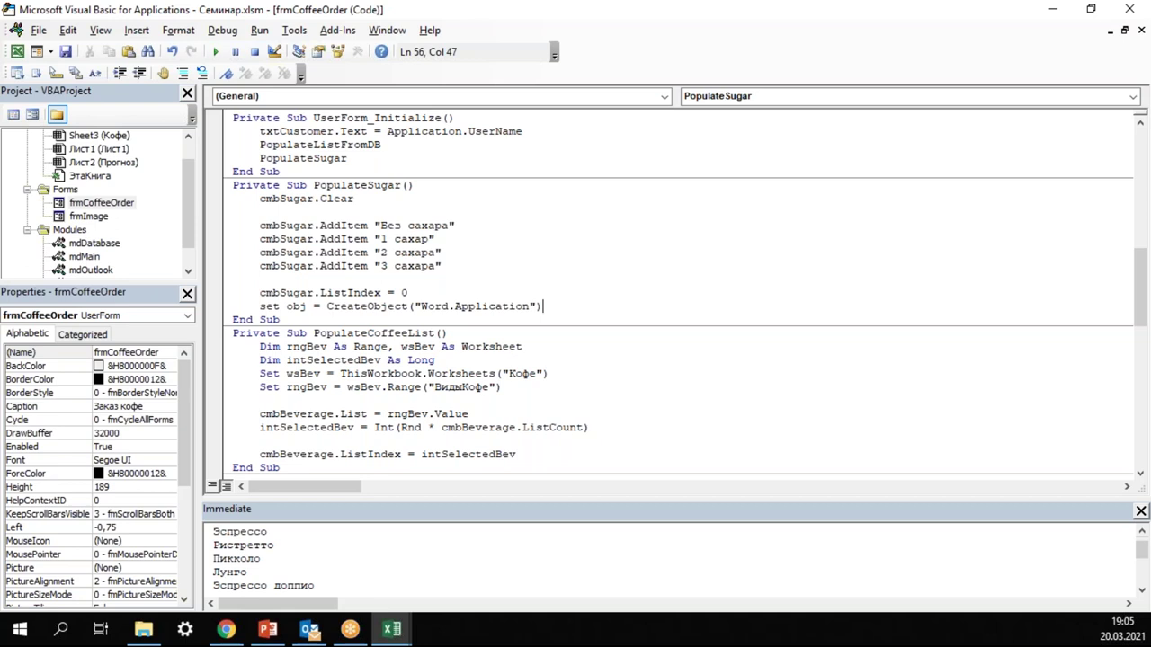
Delete the trial CreateObject line and close the VBA editor.
key("Up")
key("Down")
key("ctrl+y")
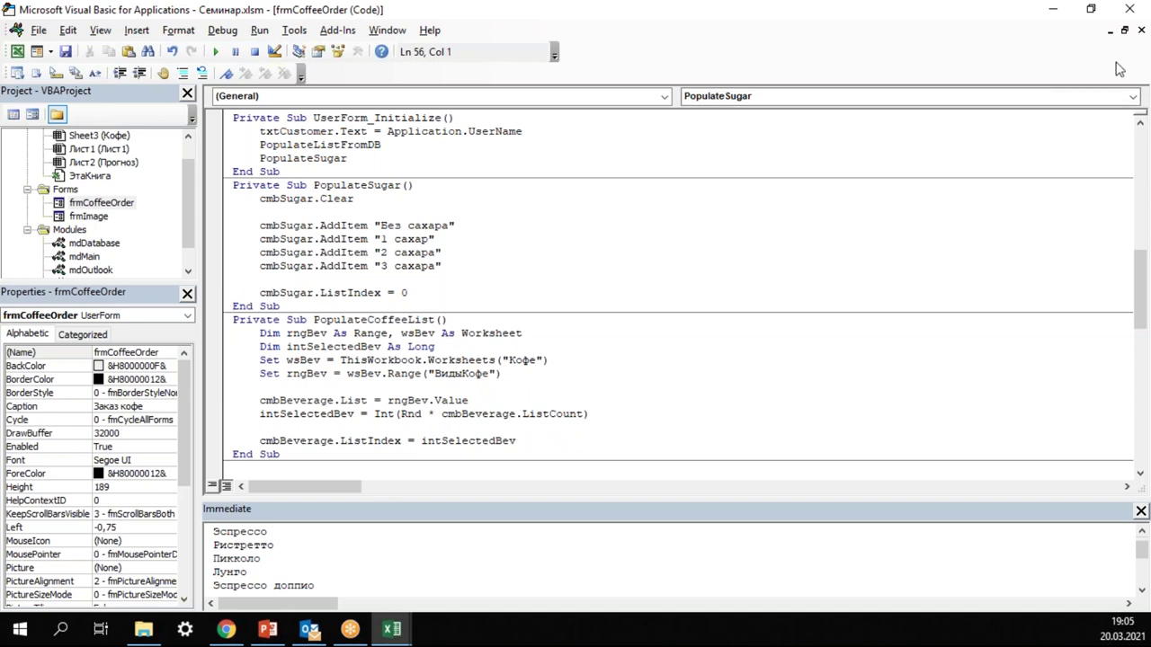
left_click(1134, 15)
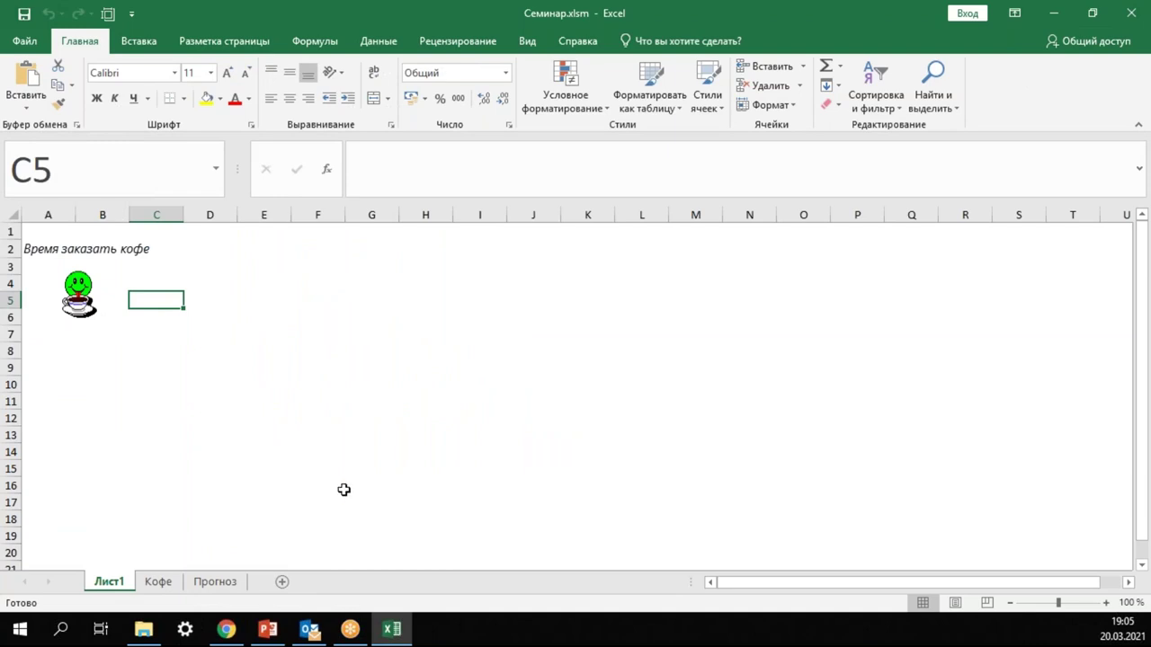
Follow the openweathermap.org link in A10 of the Прогноз sheet to open the site in Chrome.
left_click(215, 582)
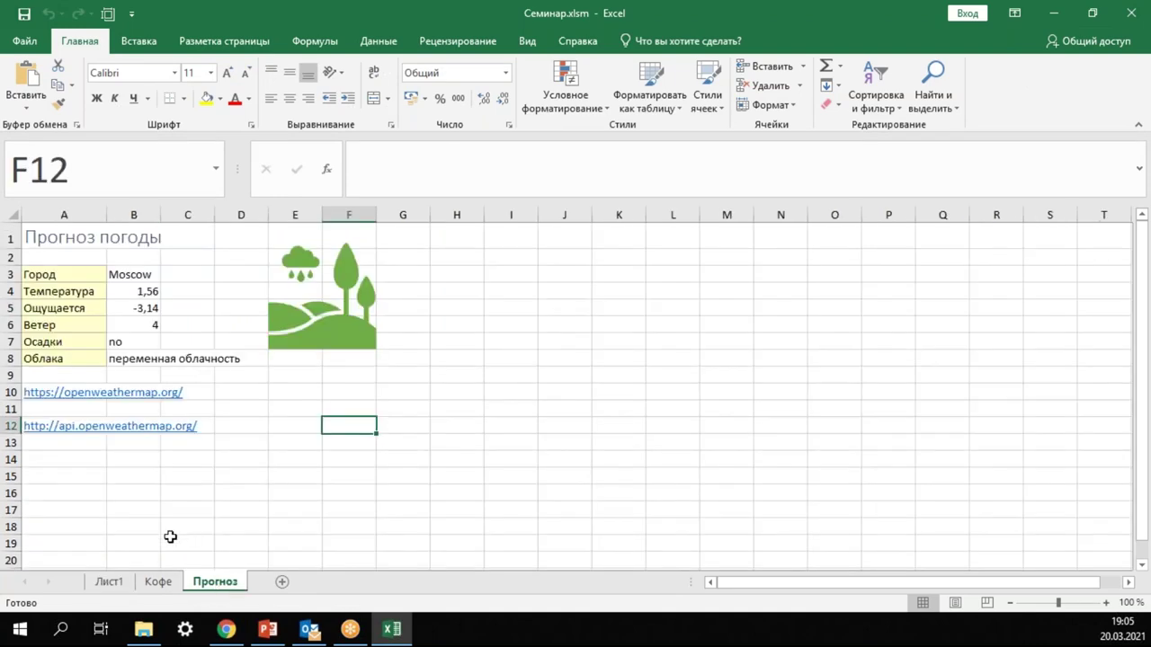
left_click(45, 398)
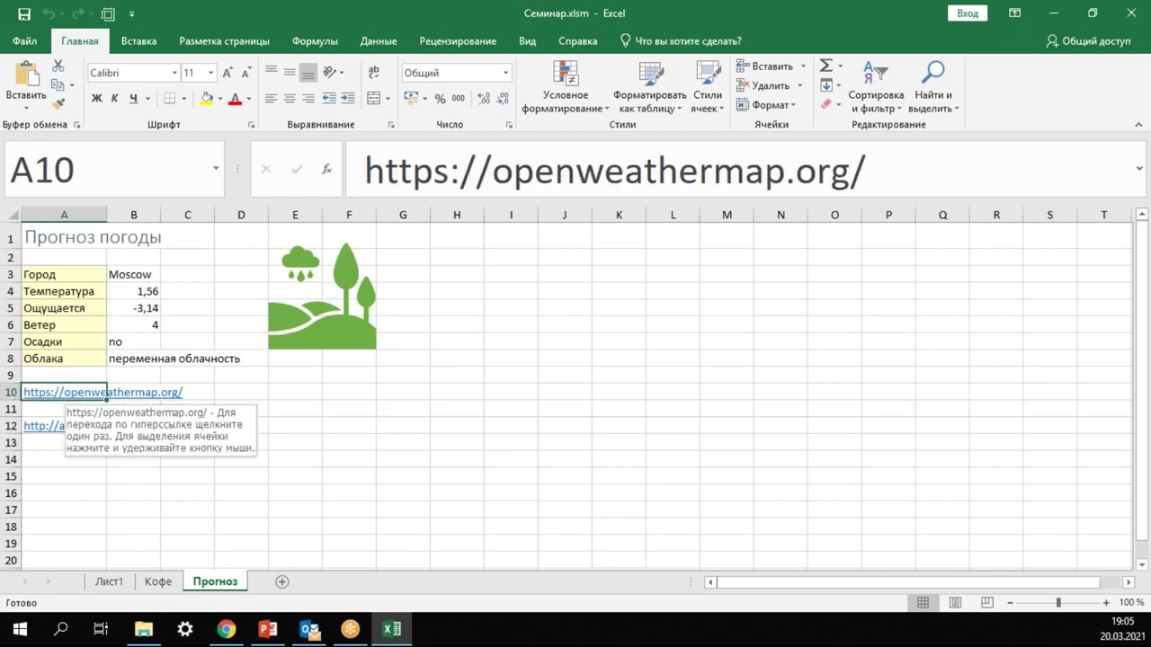
left_click(103, 393)
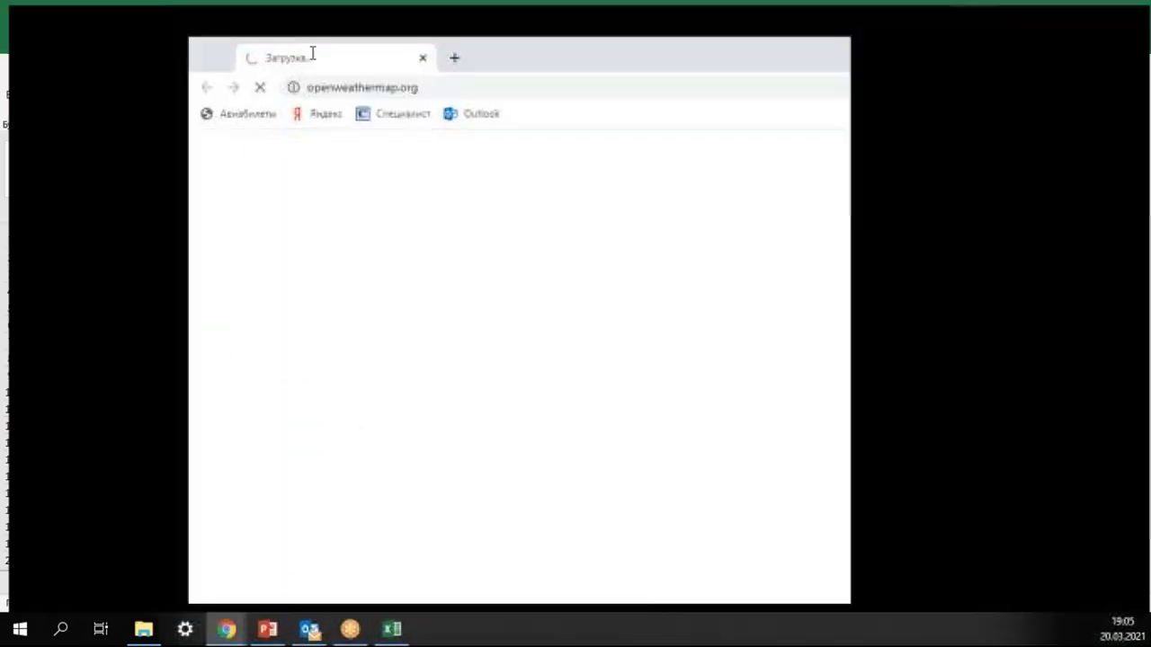
double_click(311, 52)
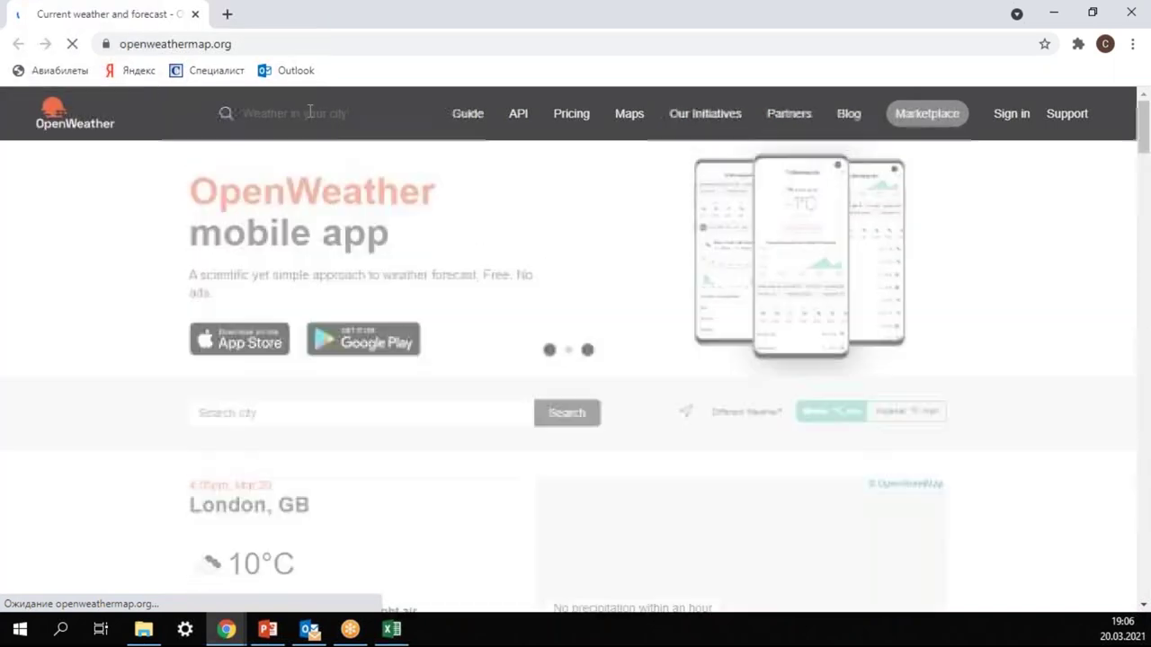
Search openweathermap.org for 'moscow' and dock the resulting API XML page into the browser tabs.
left_click(309, 114)
type("moscow")
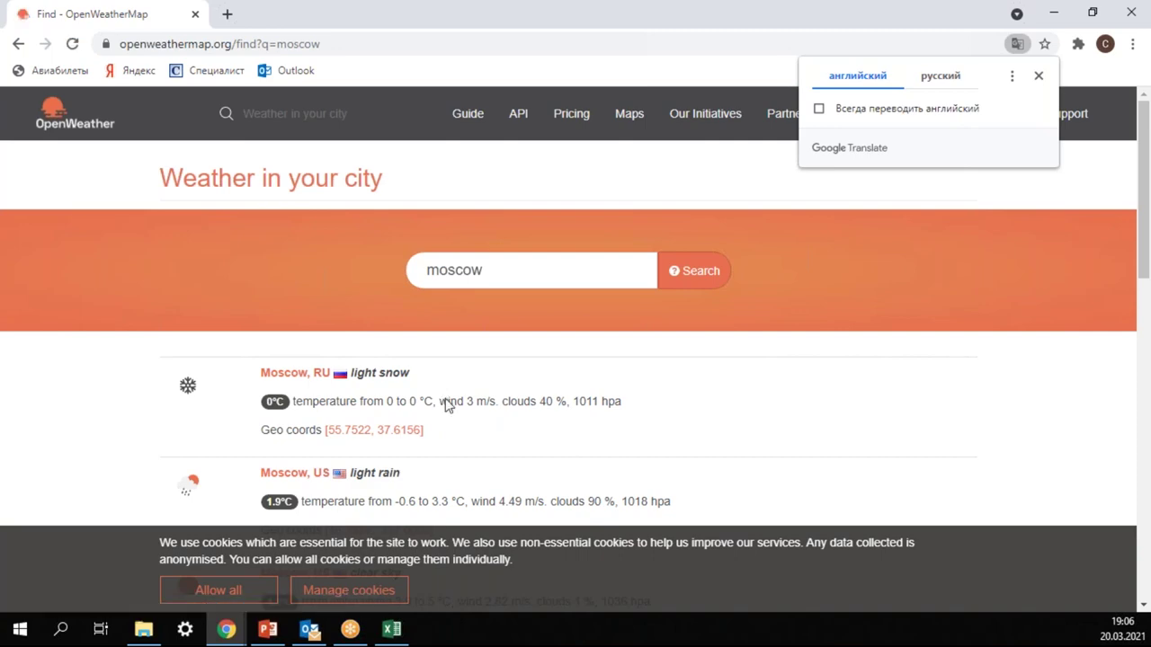
left_click_drag(1095, 203, 130, 32)
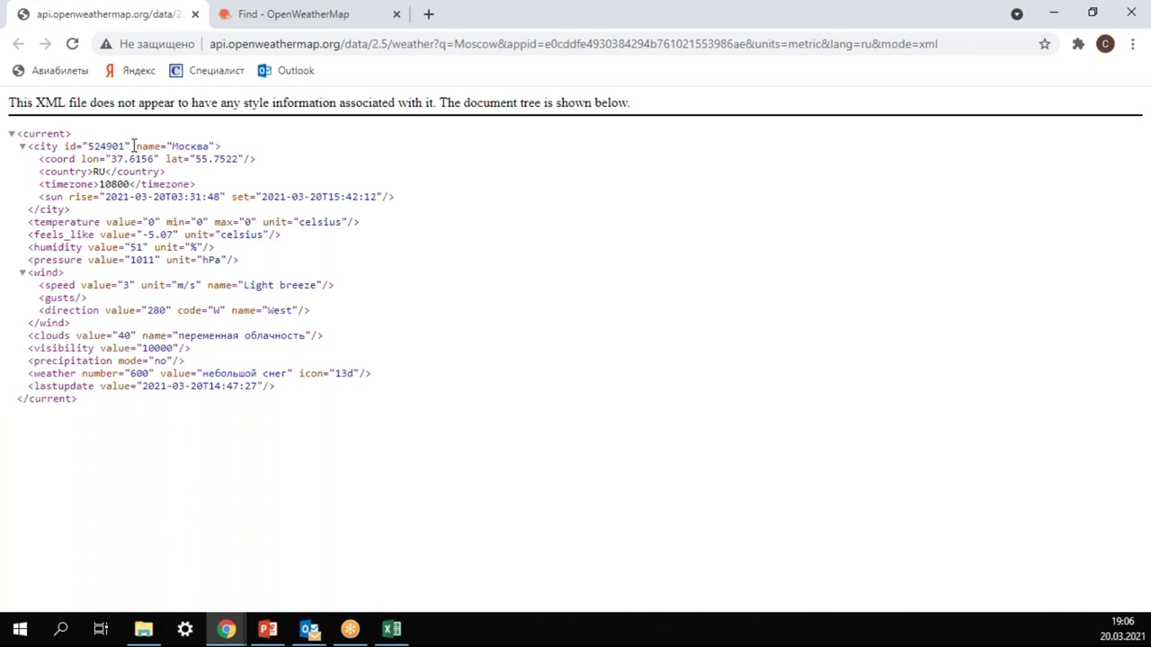
Collapse and re-expand the current, city and wind XML nodes, then minimize Chrome back to Excel.
left_click(11, 134)
left_click(12, 133)
left_click(22, 146)
left_click(22, 146)
left_click(22, 275)
left_click(22, 277)
left_click(1054, 13)
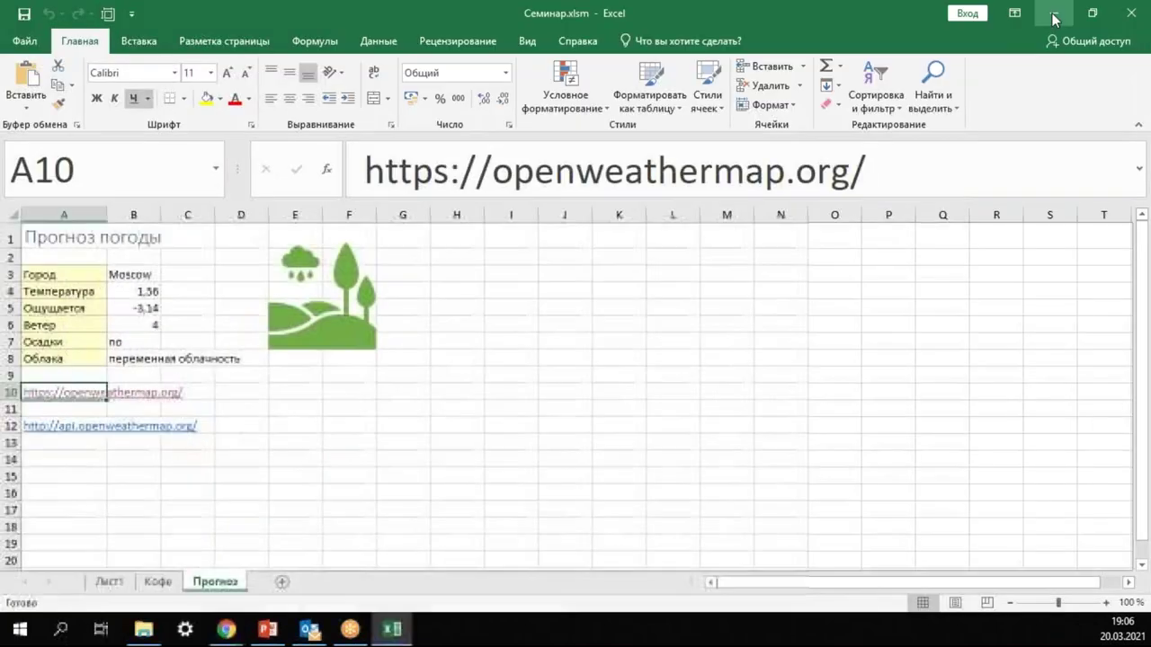
left_click(308, 442)
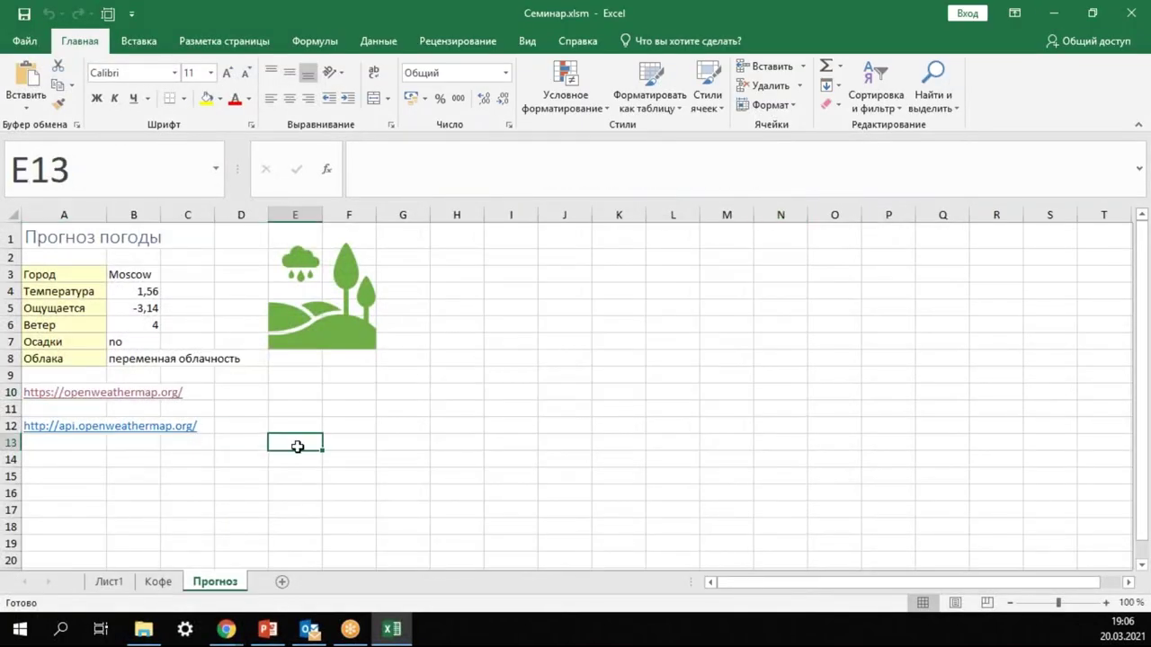
Add the Microsoft XML, v6.0 reference to the VBA project via Tools > References.
key("alt+F11")
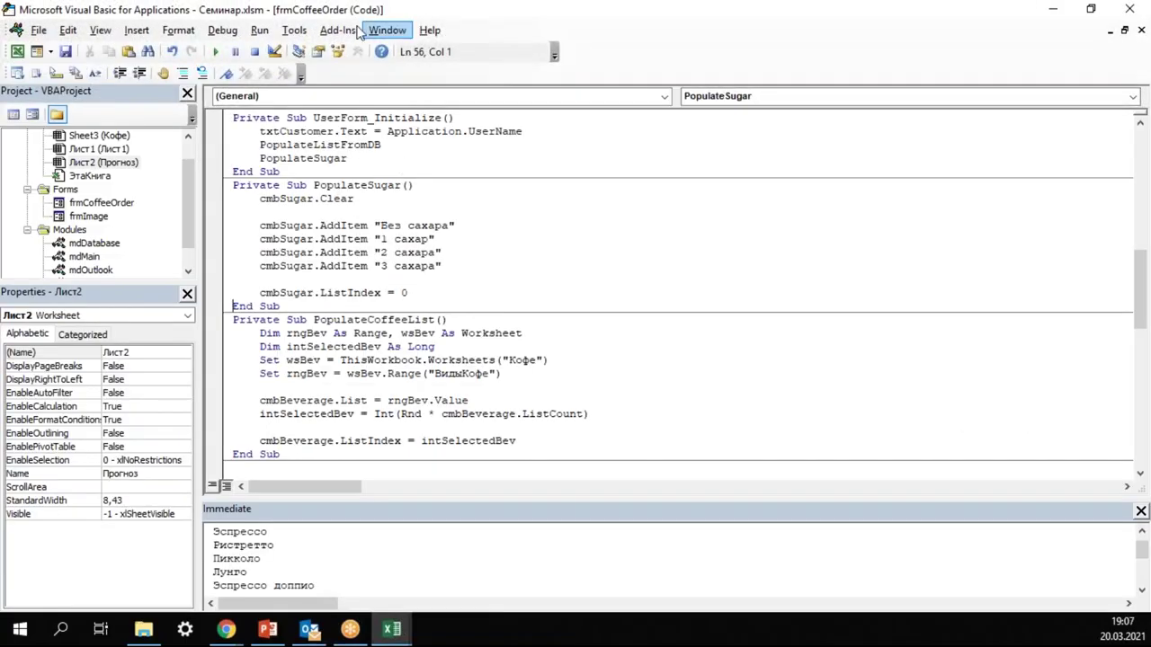
left_click(294, 30)
left_click(313, 49)
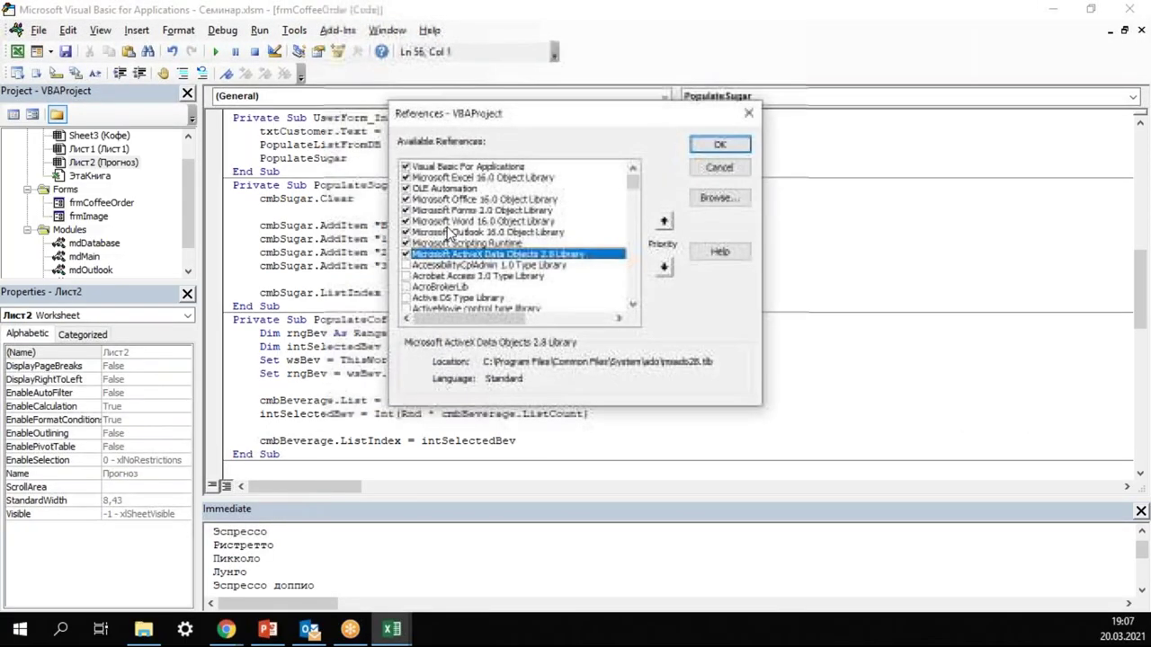
left_click_drag(630, 185, 563, 241)
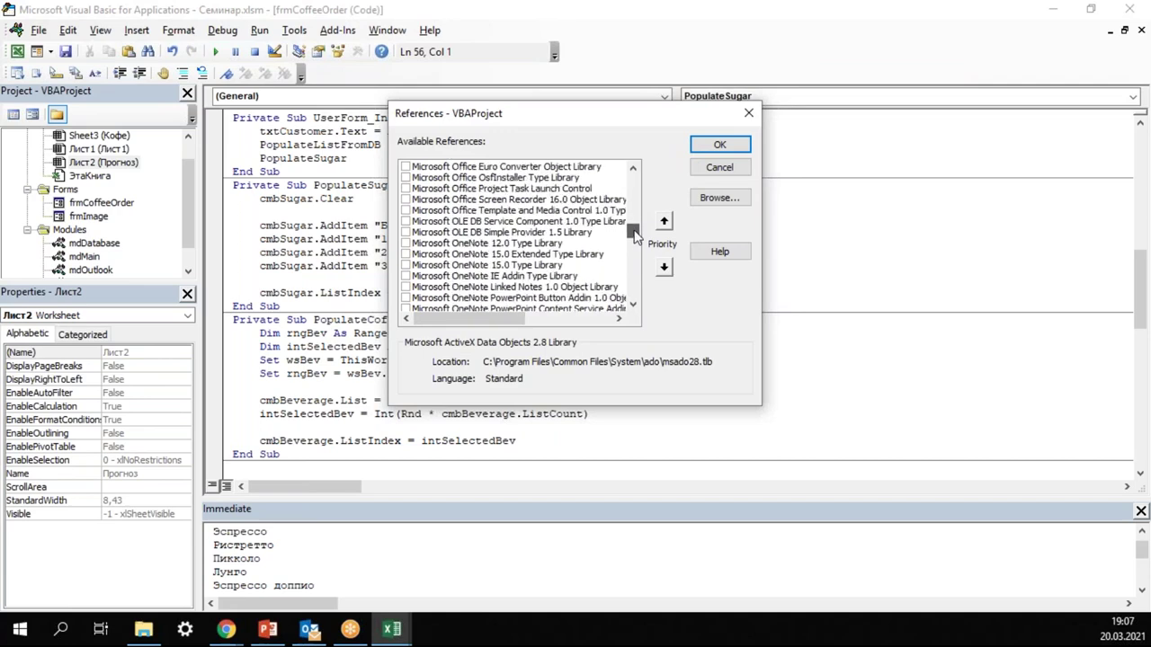
scroll(558, 241, "up", 1)
scroll(540, 243, "up", 1)
scroll(449, 247, "down", 5)
left_click(405, 243)
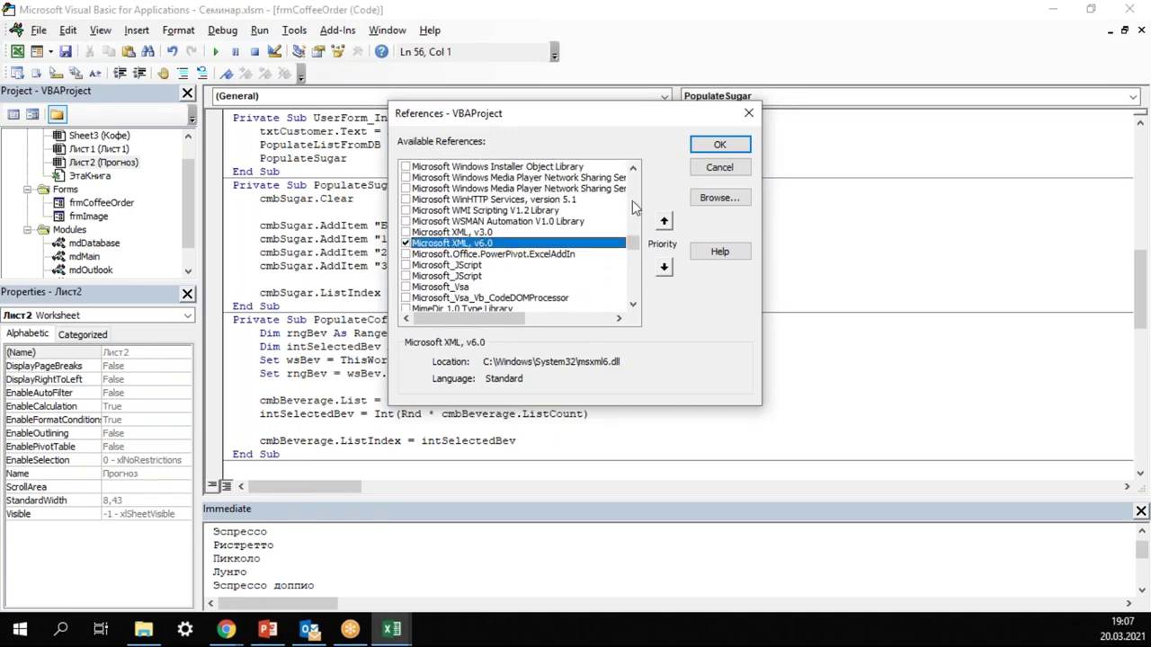
left_click(710, 145)
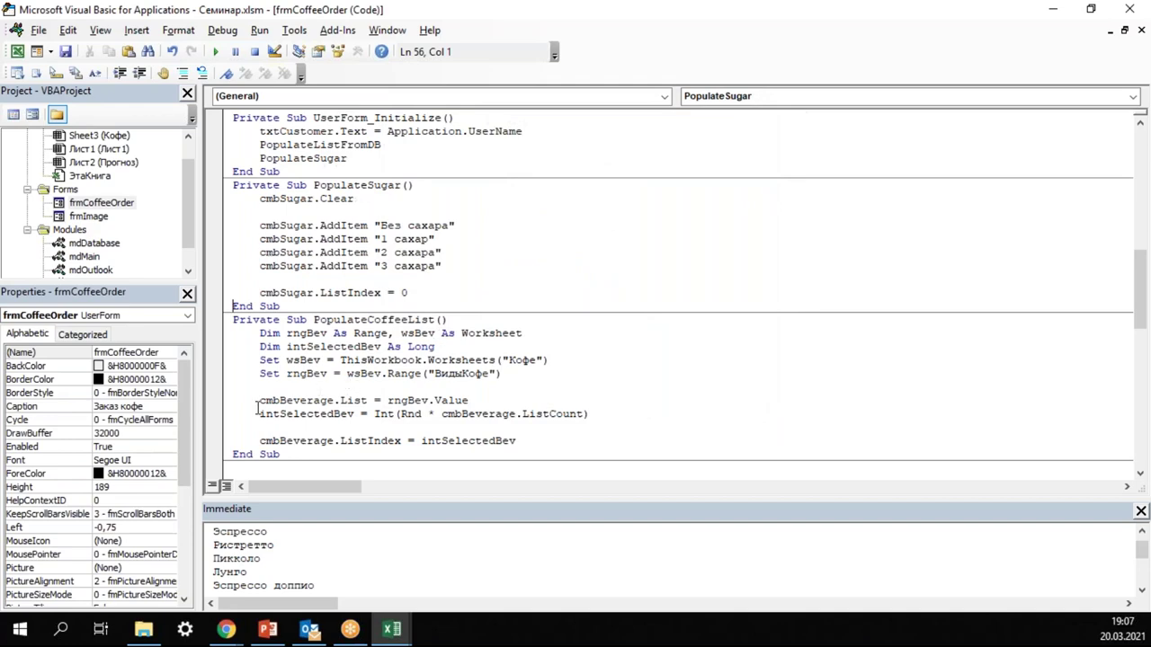
Open the mdMain module's code from the Project Explorer.
scroll(262, 423, "down", 3)
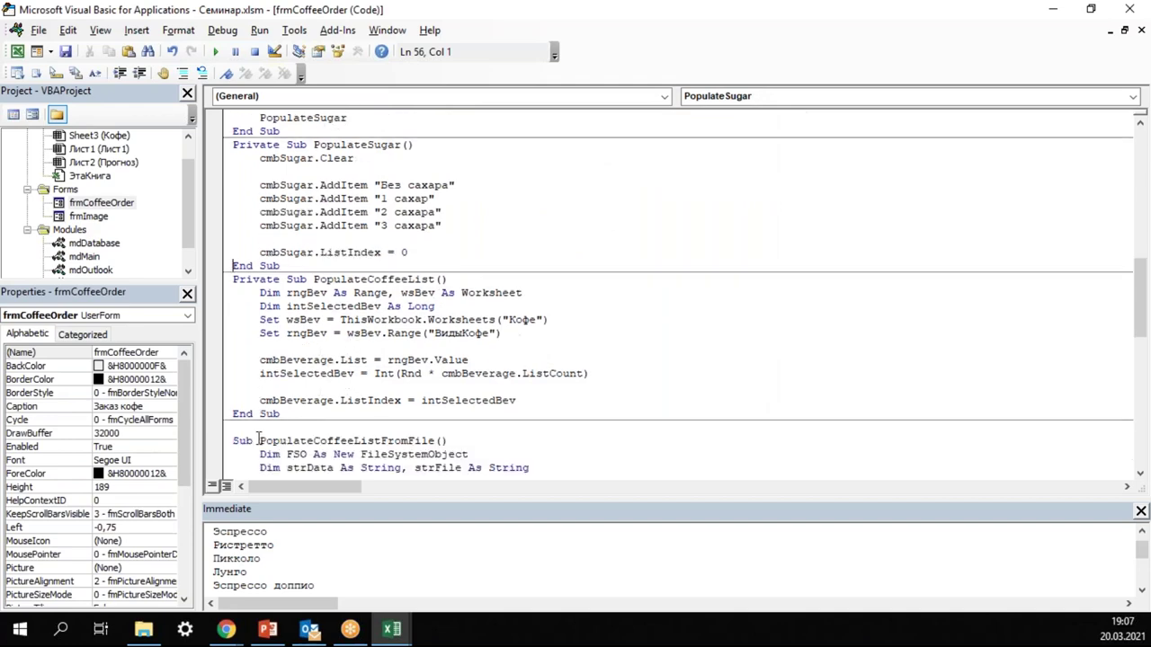
scroll(262, 428, "down", 4)
scroll(261, 436, "down", 4)
scroll(262, 444, "down", 5)
scroll(261, 444, "down", 1)
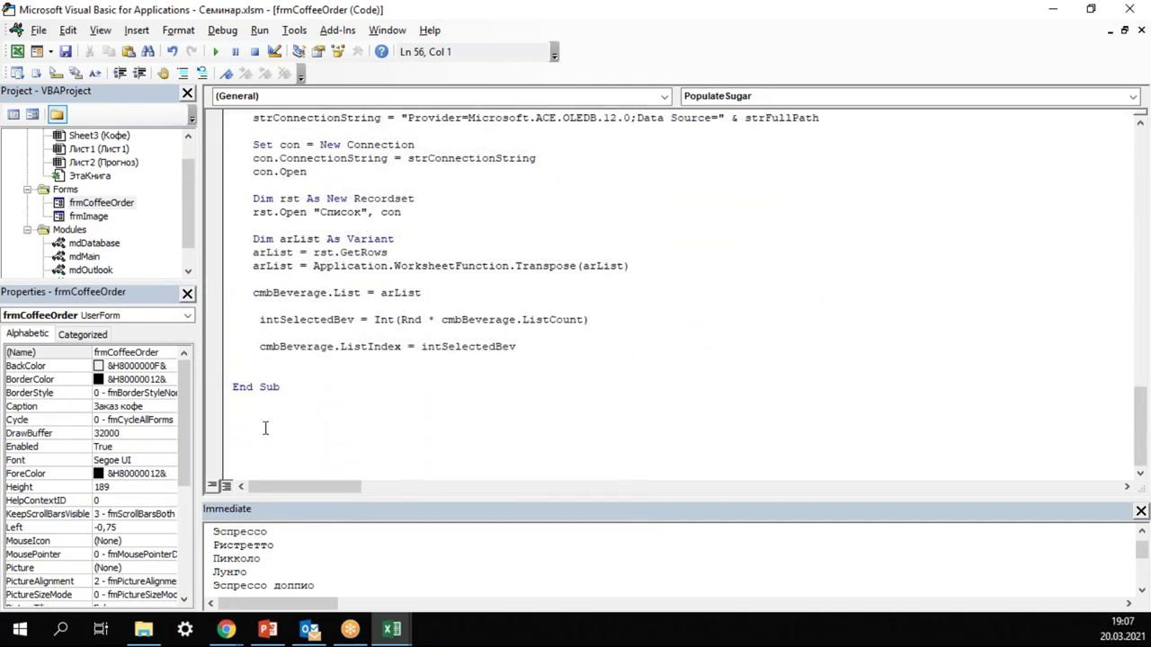
double_click(94, 257)
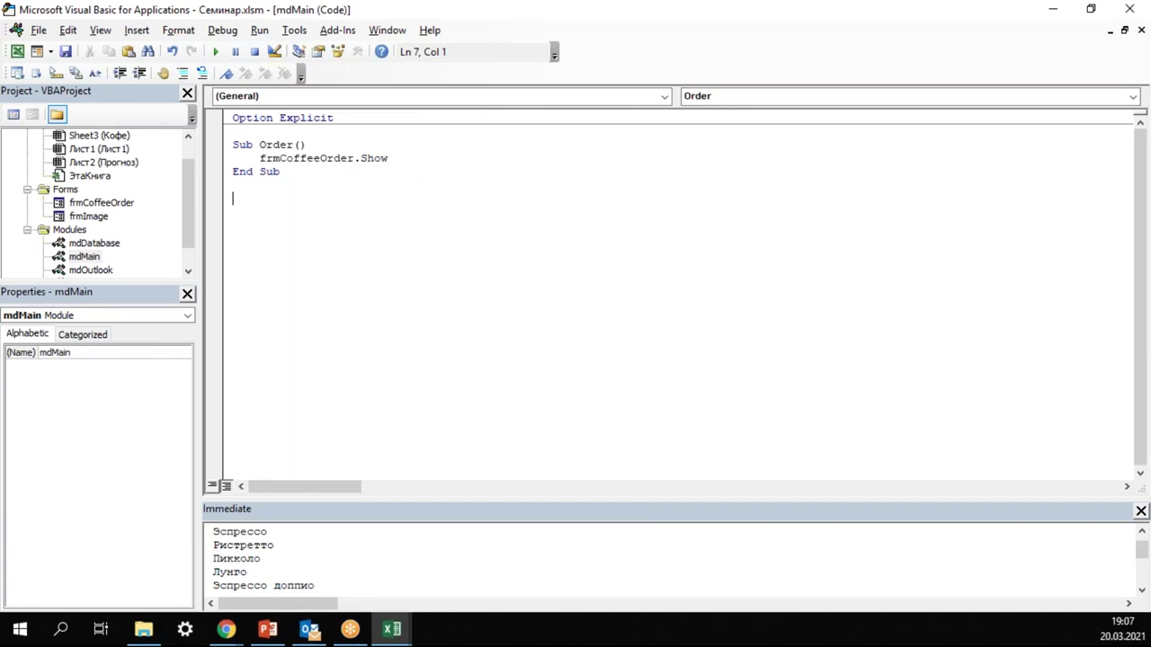
Start Sub WeatherForecact and declare objXML As DOMDocument60.
type("sub WeatherForecact")
key("Return")
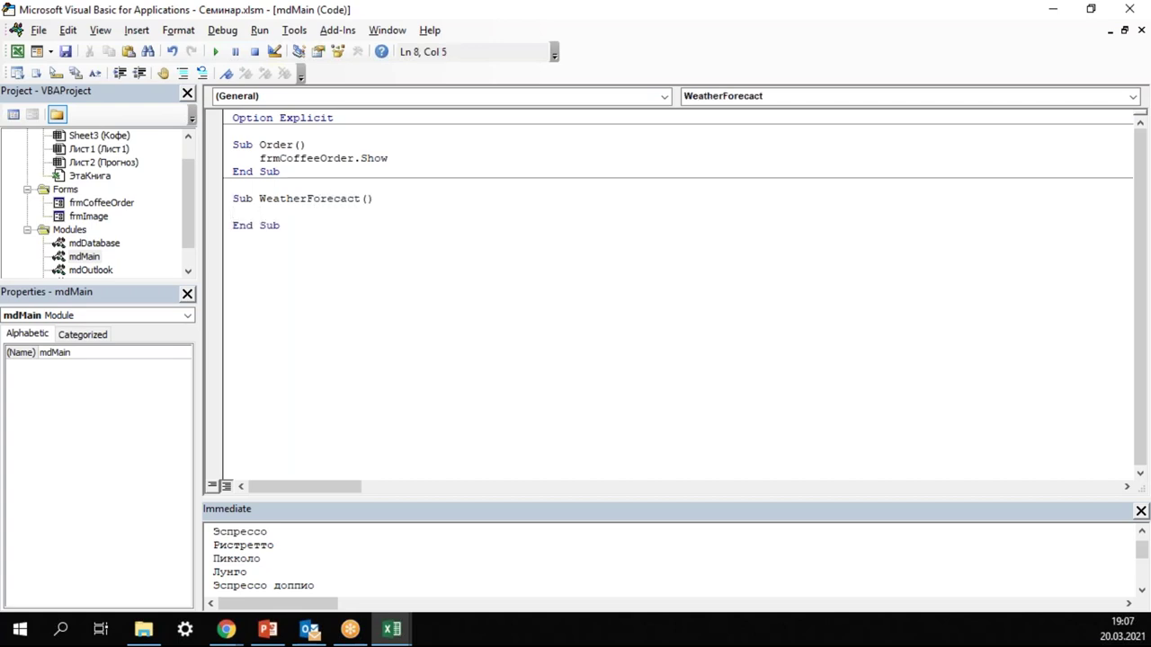
type("dim objXML as")
type(" dom")
key("Tab")
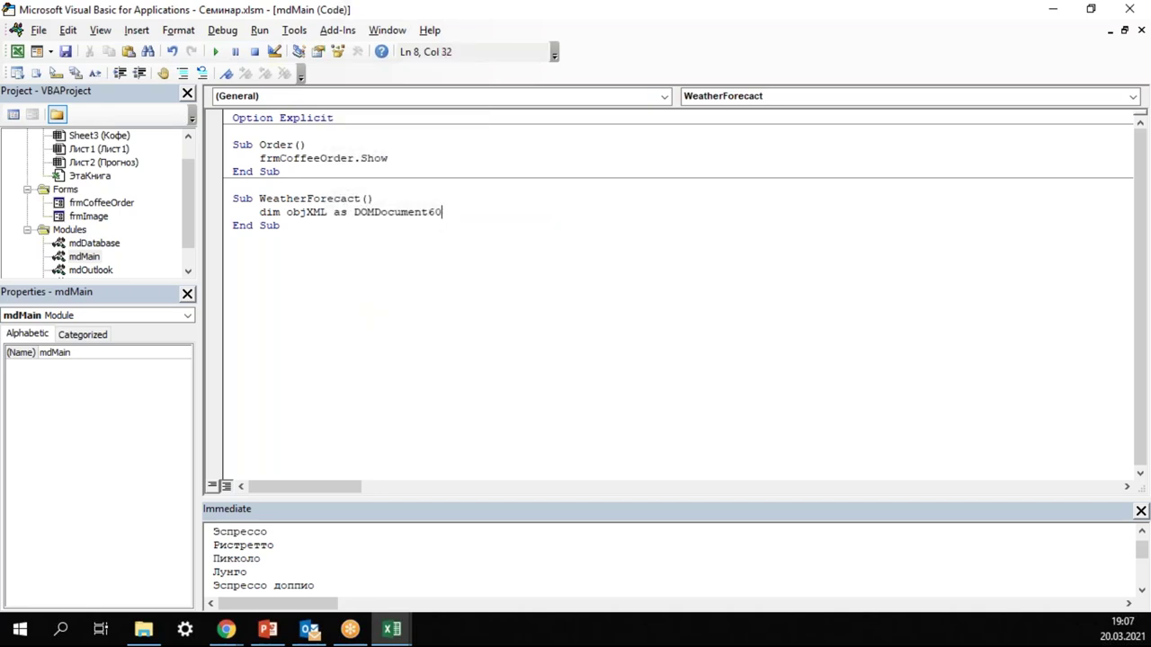
key("Return")
Declare strUrl As String in WeatherForecact.
type("strUrl ")
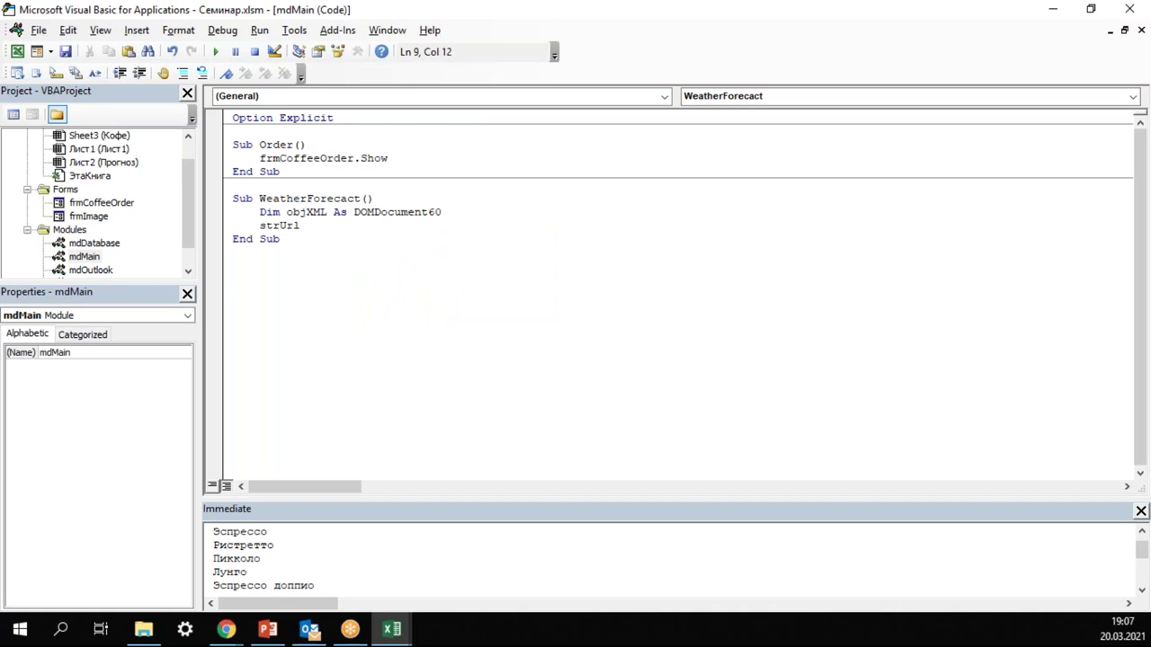
type("dim")
key("BackSpace")
key("BackSpace")
key("BackSpace")
key("Home")
type("dim")
key("End")
type("as stri")
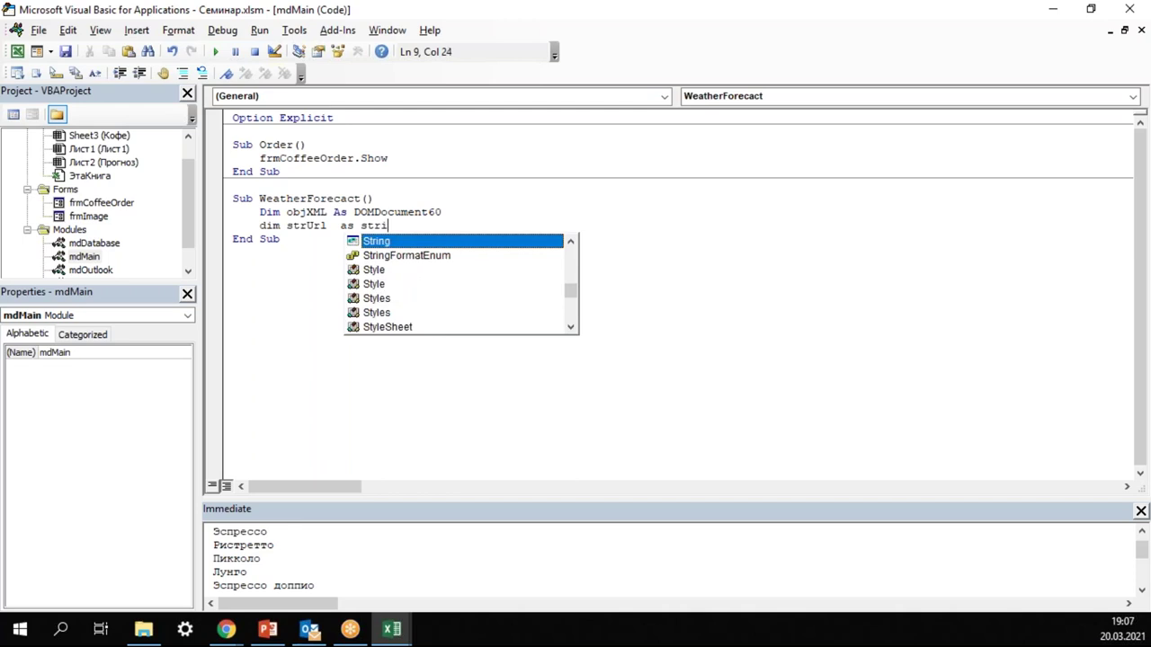
key("Return")
key("Return")
Add Set objXML = New DOMDocument60, begin a strUrl line, and switch to Excel.
type("str")
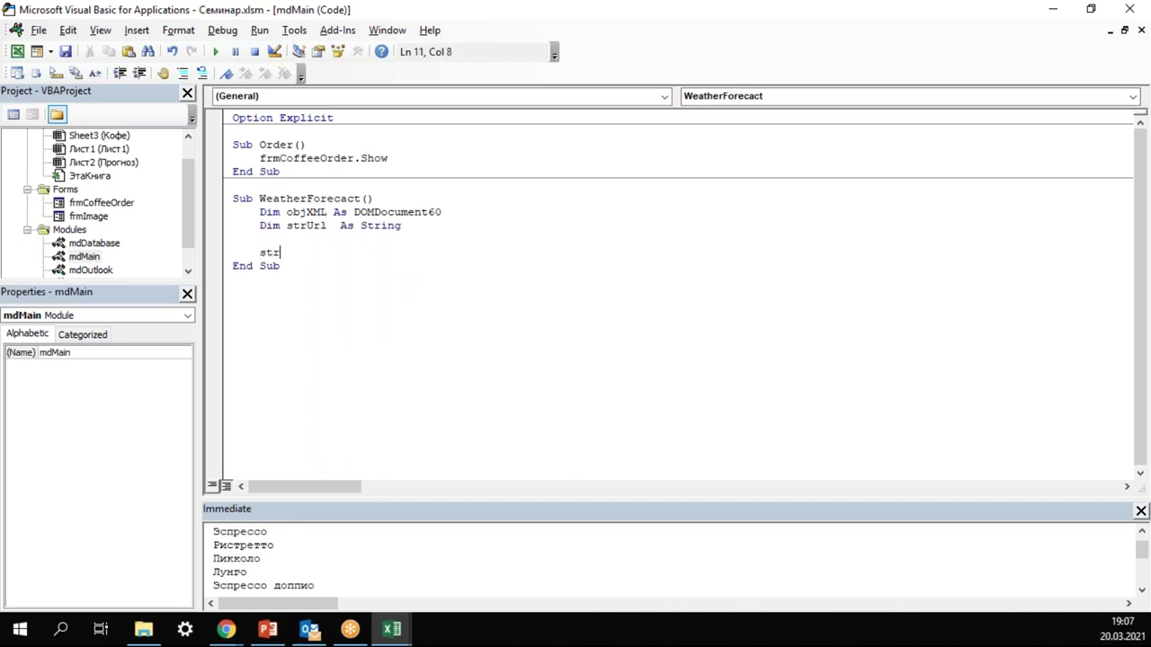
key("BackSpace")
key("BackSpace")
type("et")
type("ob")
key("BackSpace")
key("BackSpace")
type("objXML = new D")
key("Down")
key("Return")
type("strule")
key("BackSpace")
key("BackSpace")
type("rl")
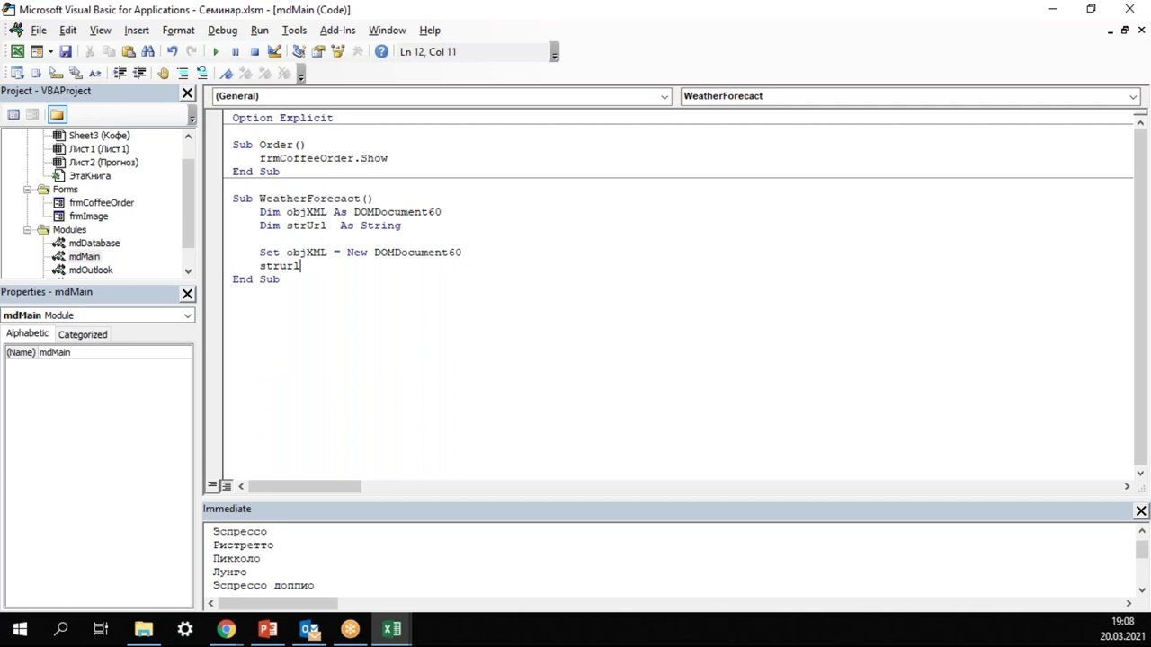
key("alt+F11")
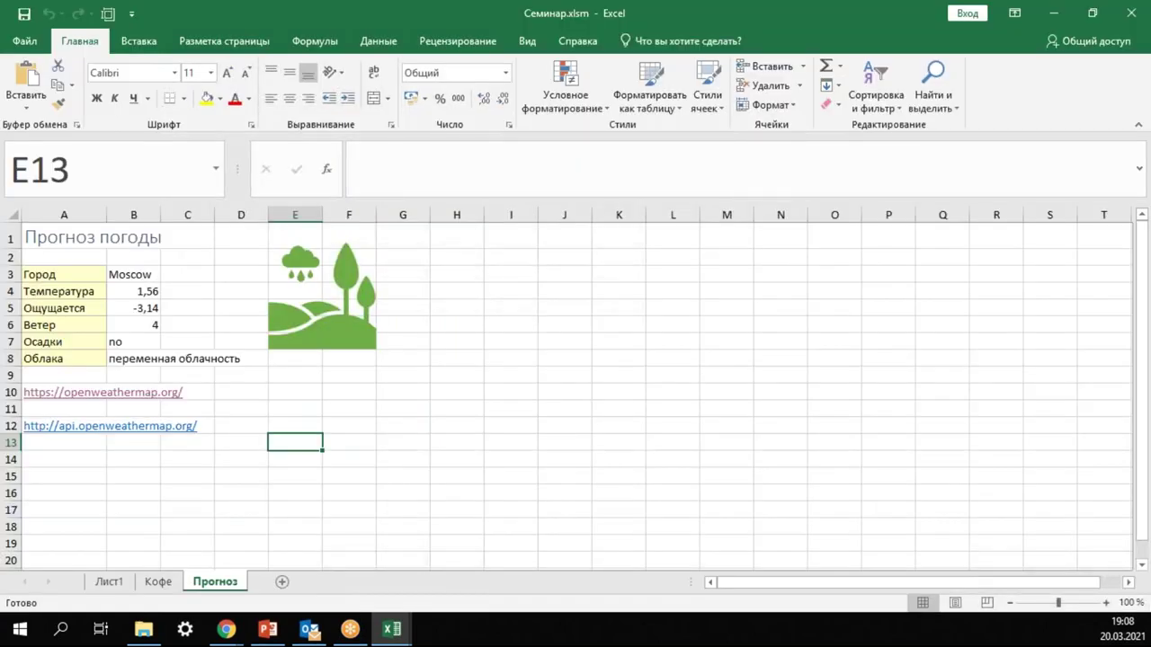
Copy the full API request address from the A12 hyperlink's edit dialog, then go back to VBA.
right_click(41, 431)
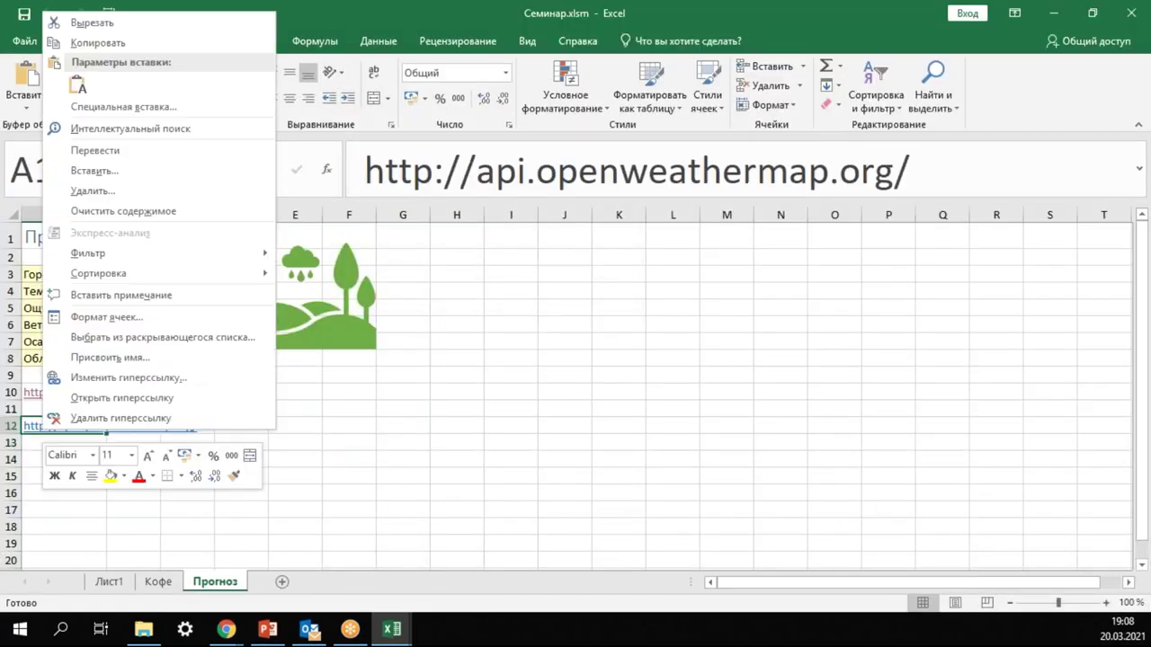
left_click(119, 379)
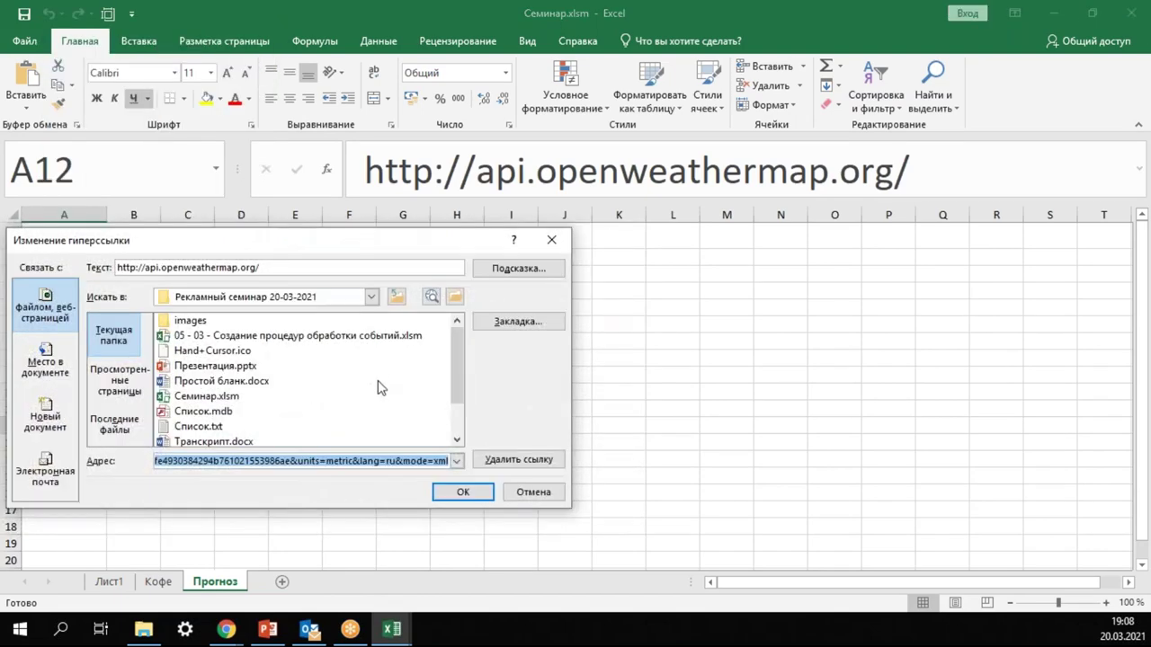
right_click(338, 458)
left_click(380, 488)
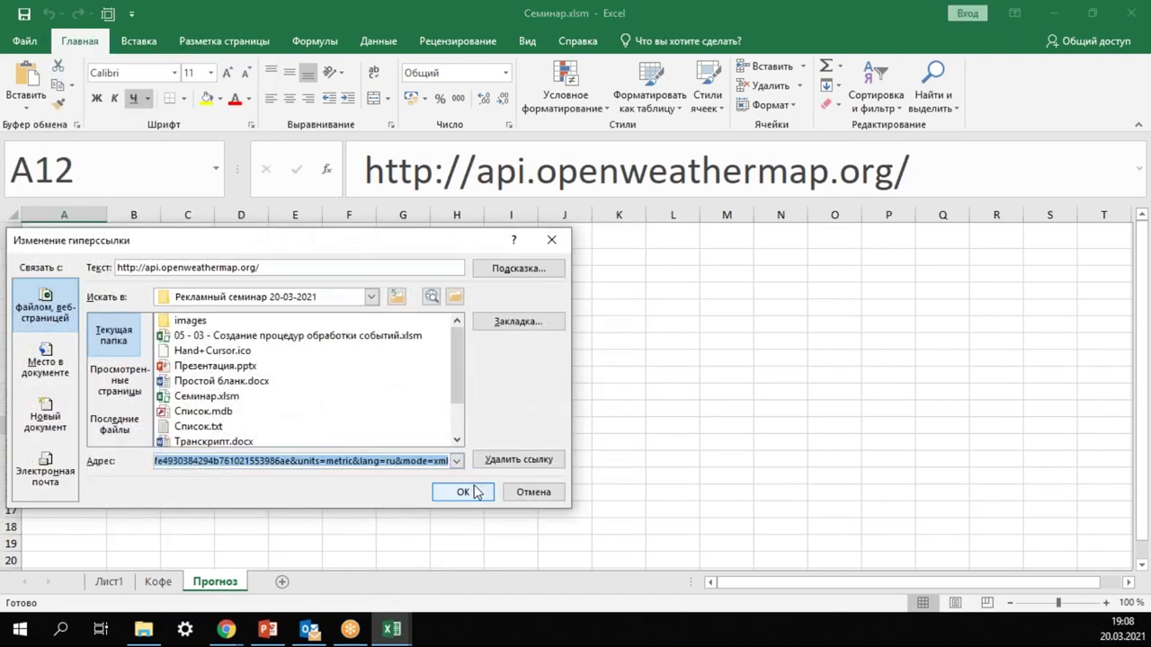
left_click(534, 493)
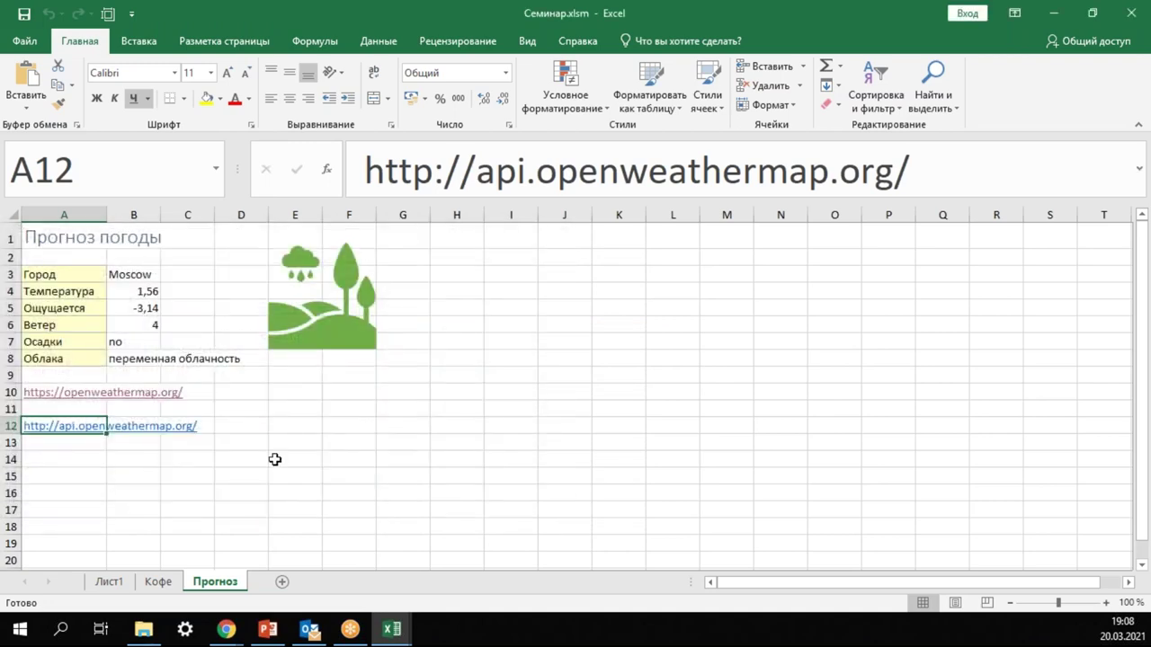
key("alt+F11")
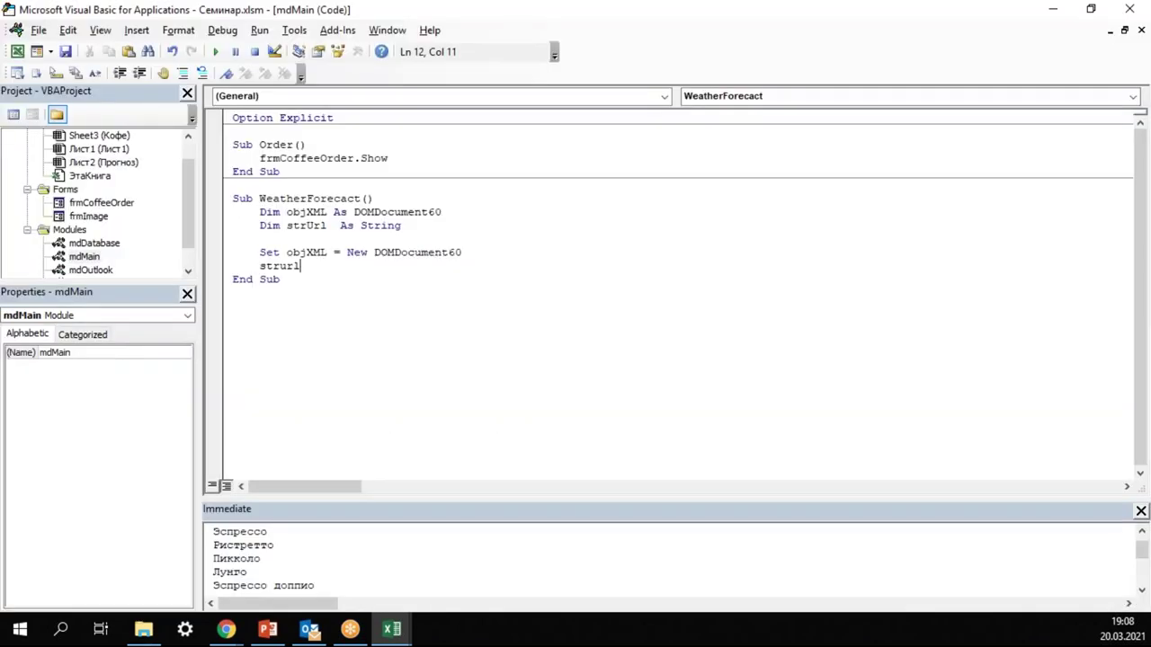
Set strUrl to the pasted OpenWeatherMap request address in quotes.
type("=\"")
key("ctrl+v")
type("\"")
key("Return")
key("Return")
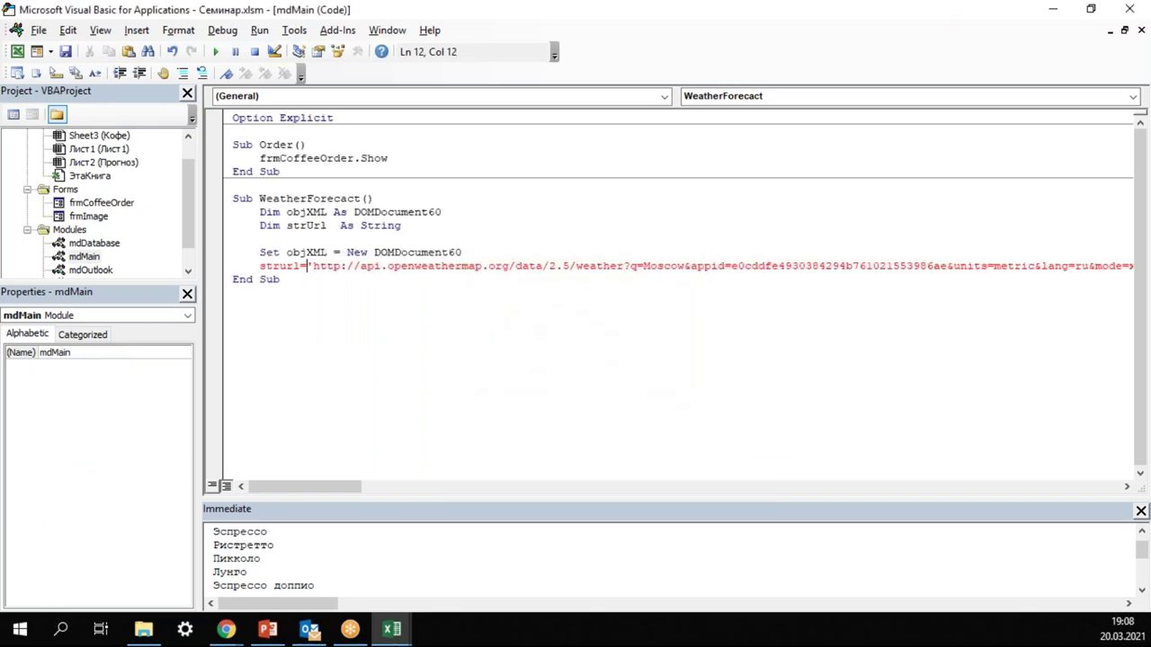
type("\"")
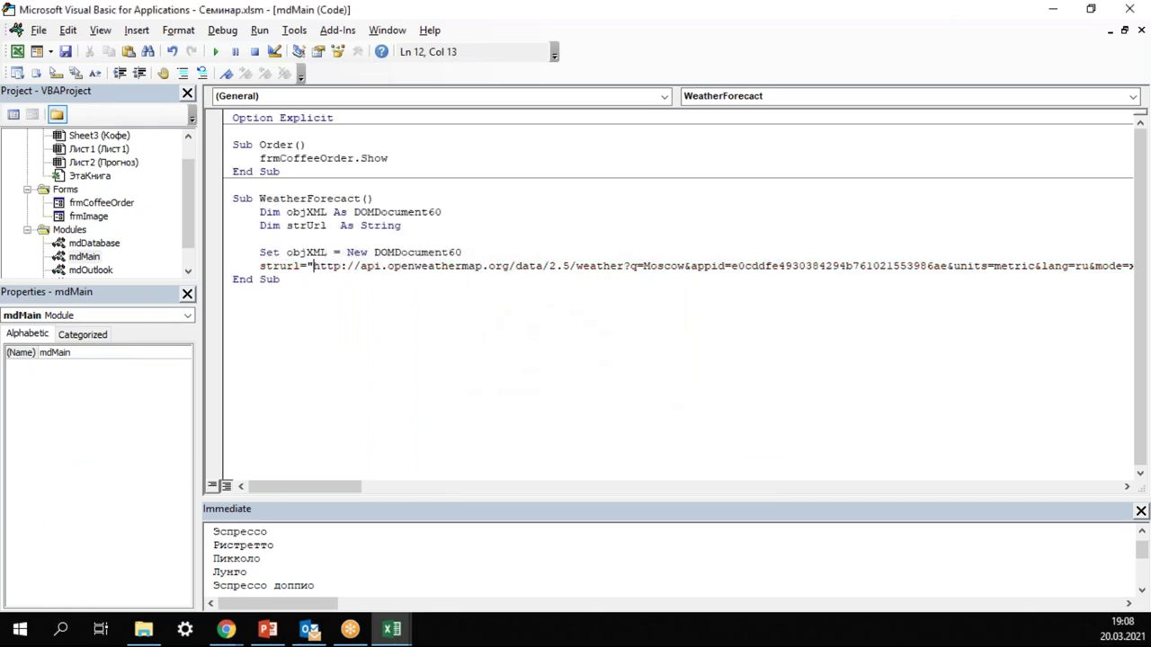
key("End")
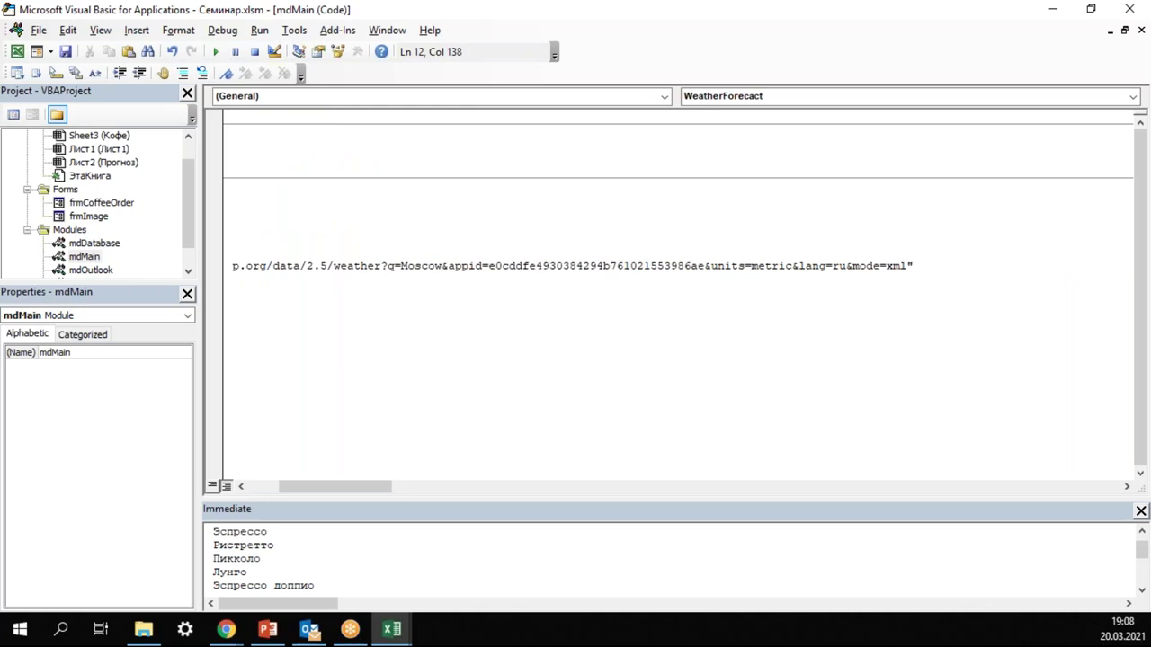
key("Return")
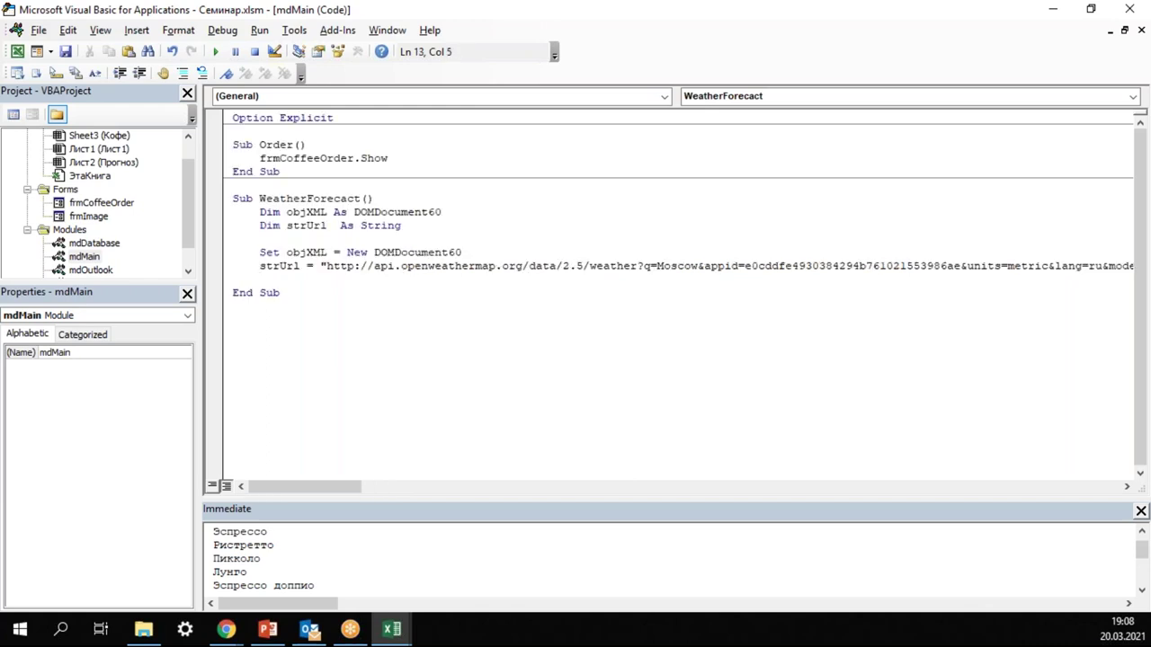
key("Return")
key("Return")
key("Up")
Add objXML.async = False below the strUrl line.
type("oi")
key("BackSpace")
type("bj")
type("XML.async=F")
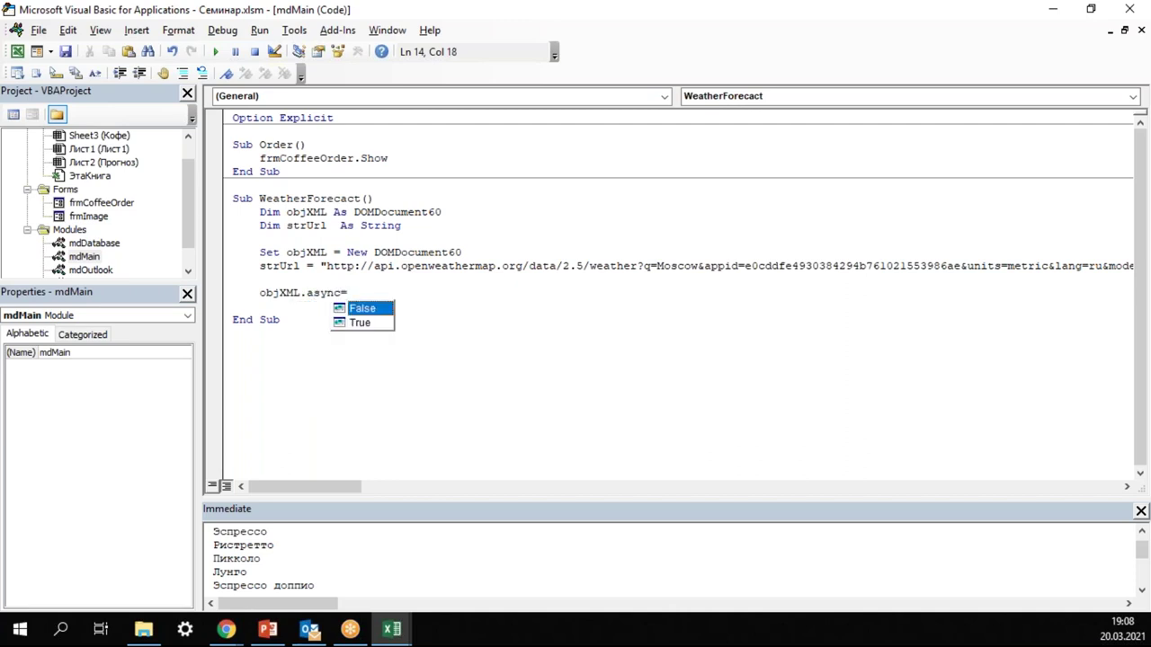
key("Tab")
key("Return")
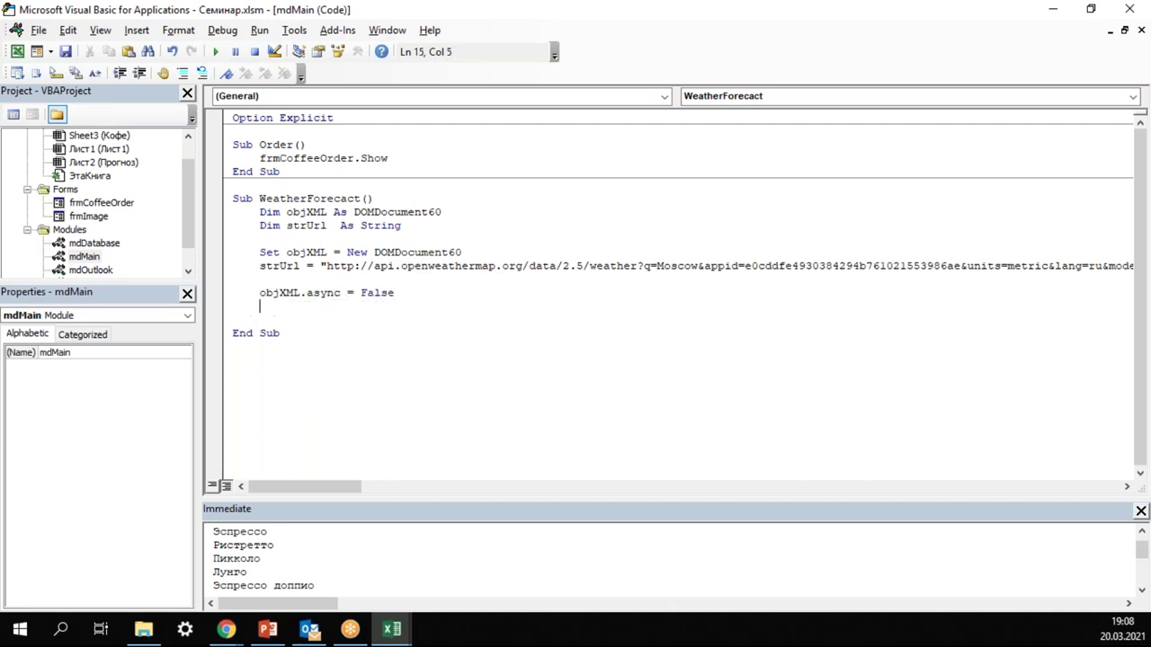
Add If objXML.Load(strUrl) = False Then Exit Sub, then begin a Dim line.
type("if obj")
key("ctrl+space")
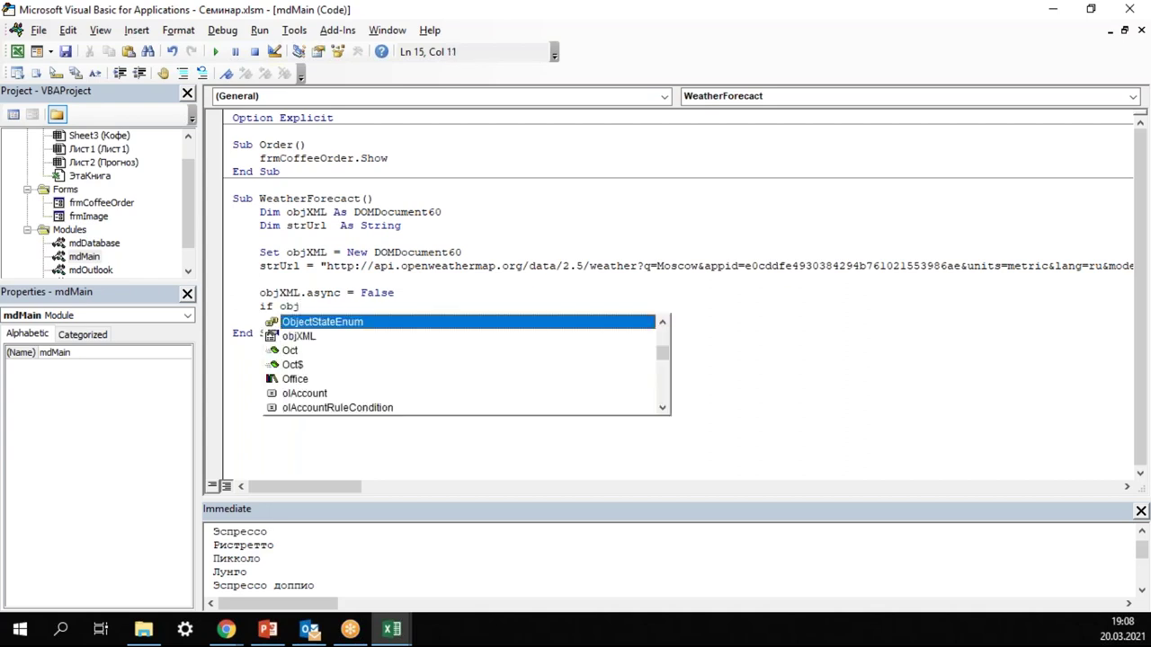
type("XML.load")
key("Tab")
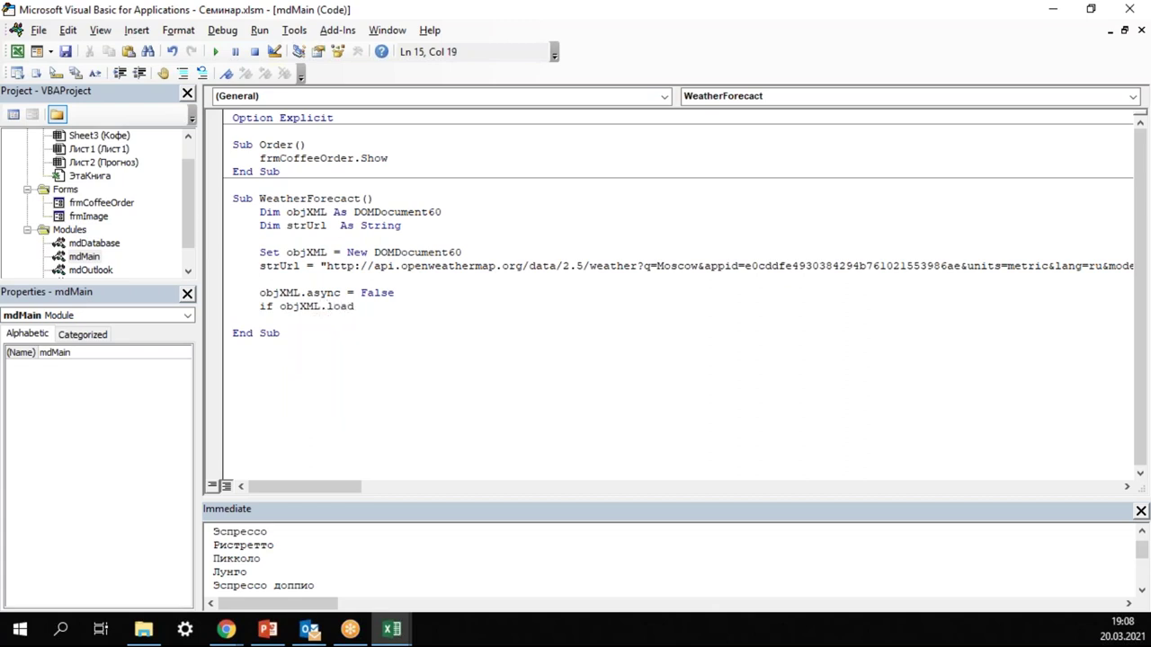
type("(")
key("BackSpace")
key("BackSpace")
key("BackSpace")
key("BackSpace")
key("BackSpace")
type(".lo")
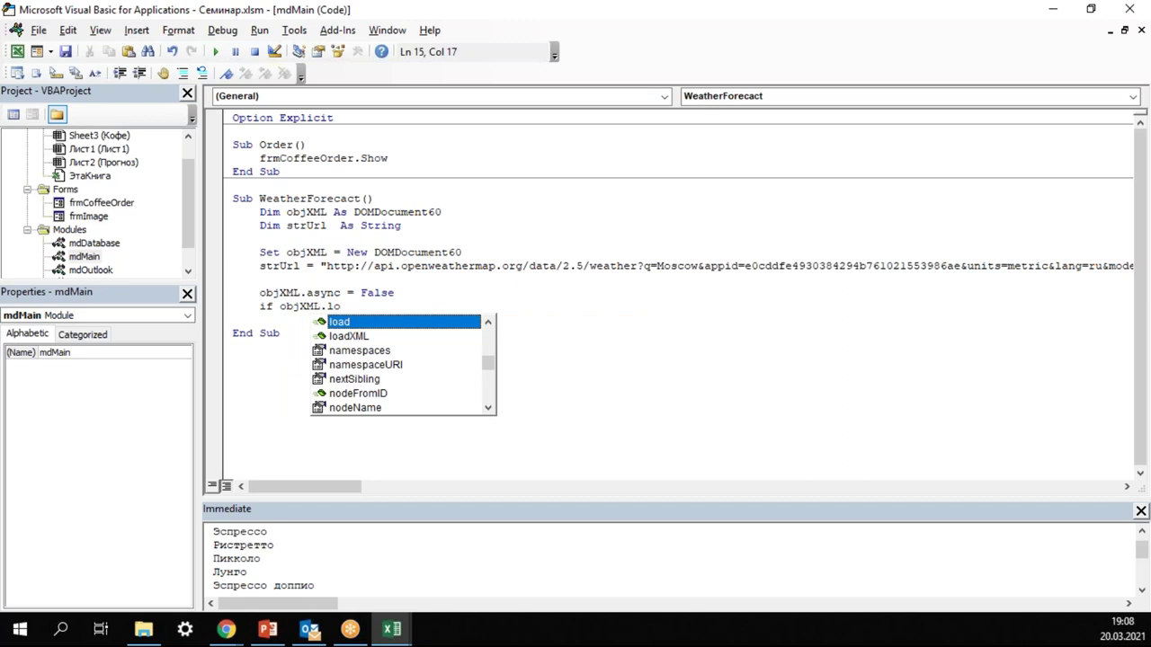
key("Tab")
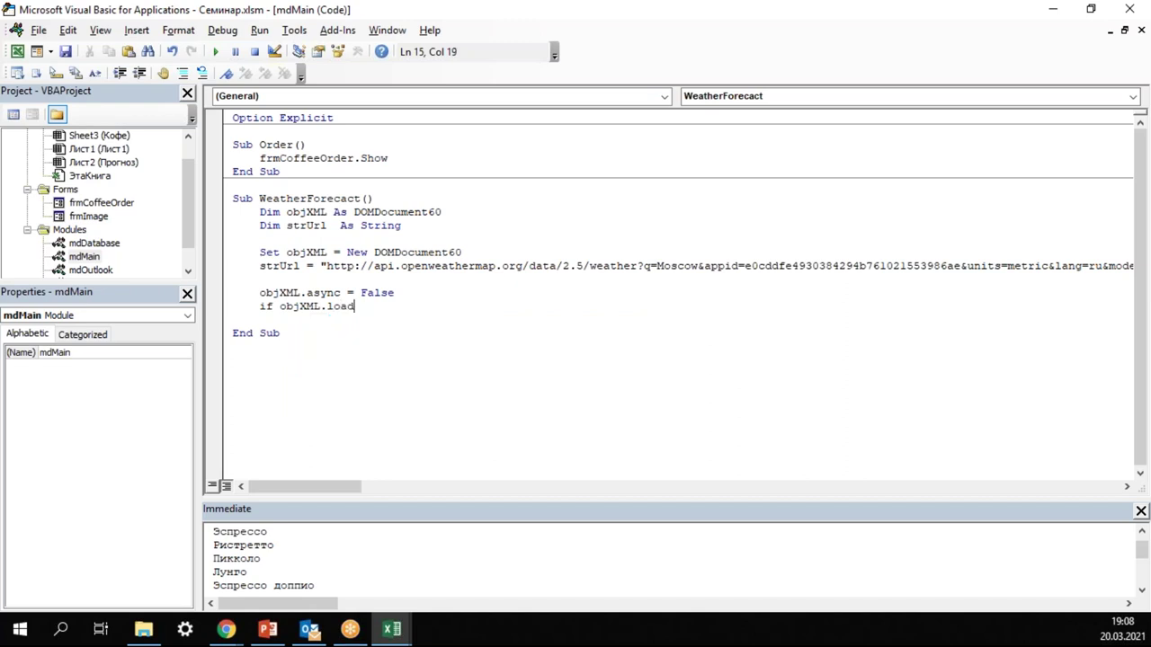
type("(stru")
key("BackSpace")
type("Ur")
type("l)=False thebn")
key("BackSpace")
key("BackSpace")
type("n exit Sub")
key("Return")
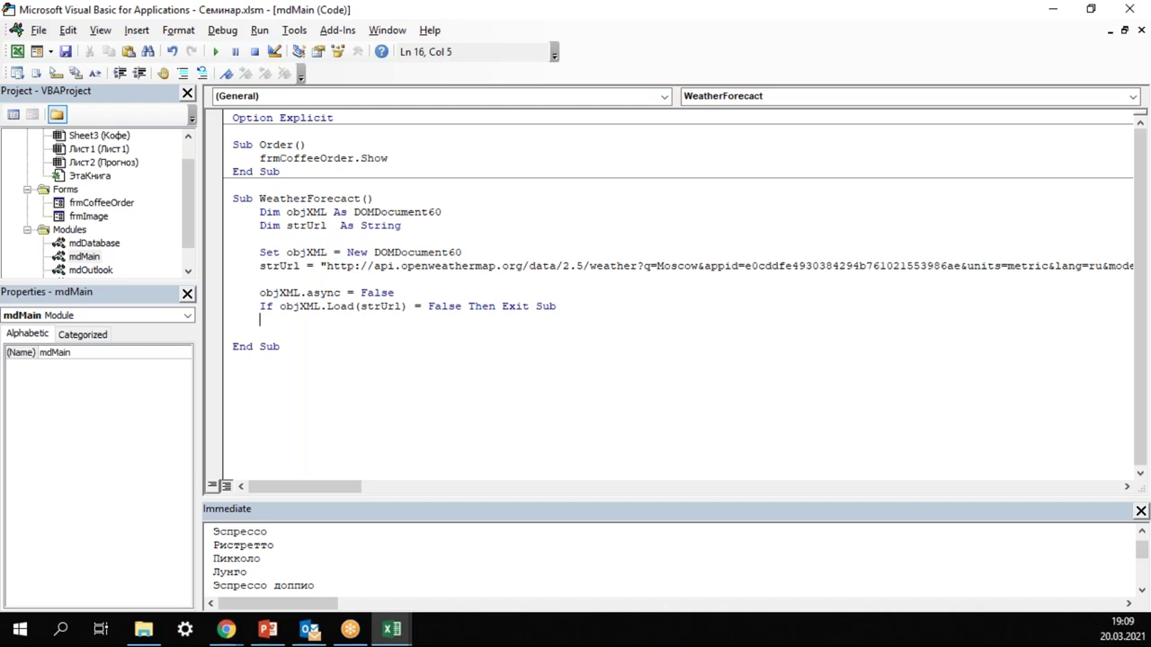
key("Return")
type("dim")
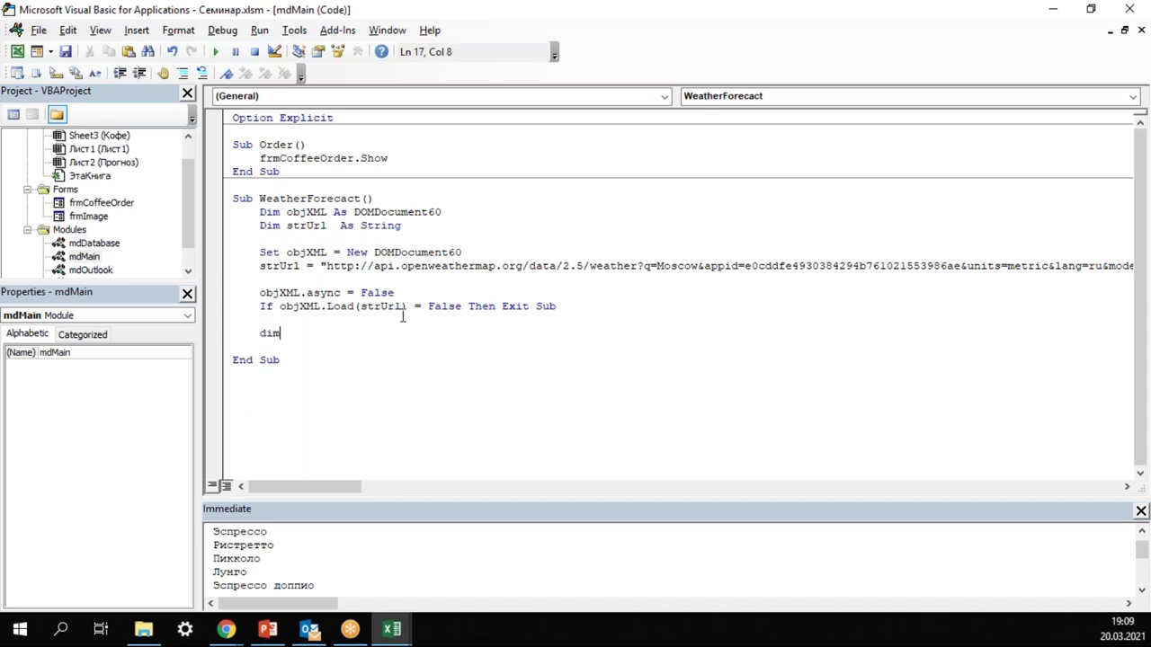
type(" s sd")
Complete the declaration As TWeatherInfo, picking TWeatherInfo from IntelliSense.
key("BackSpace")
key("BackSpace")
type("as")
key("BackSpace")
key("BackSpace")
type("as tw")
key("Escape")
key("ctrl+space")
key("Tab")
Try looking up TWeatherInfo's definition, then rename the variable to WeatherInfo and start a new line.
left_click(381, 332)
key("shift+F2")
key("Return")
right_click(385, 333)
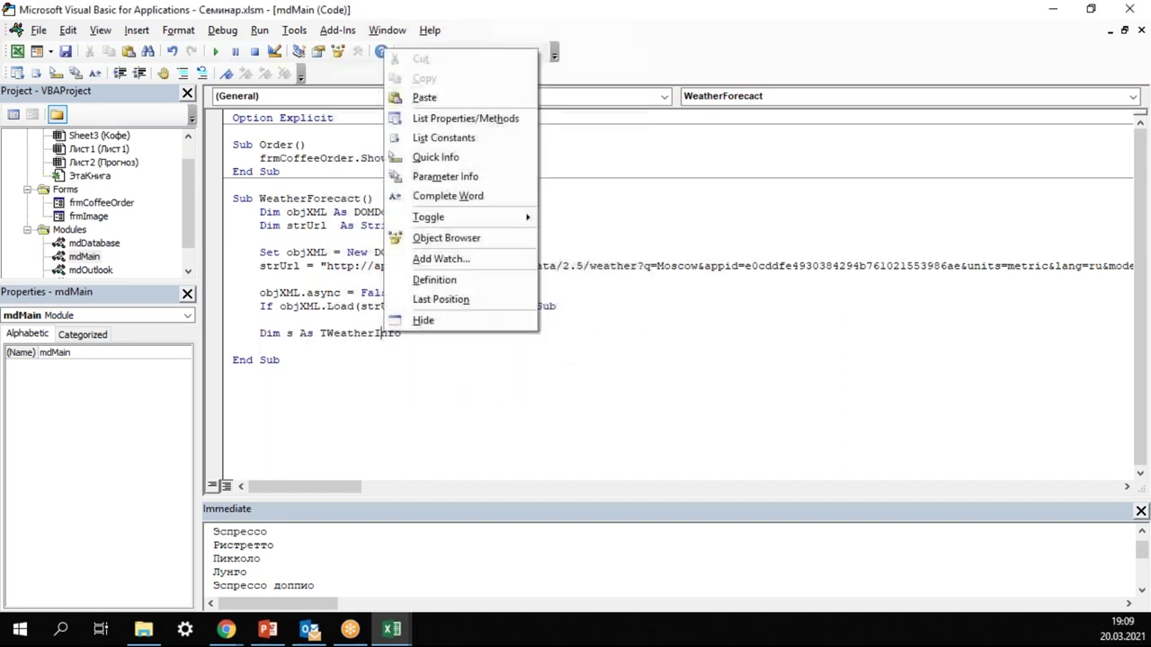
left_click(381, 333)
left_click(294, 332)
key("BackSpace")
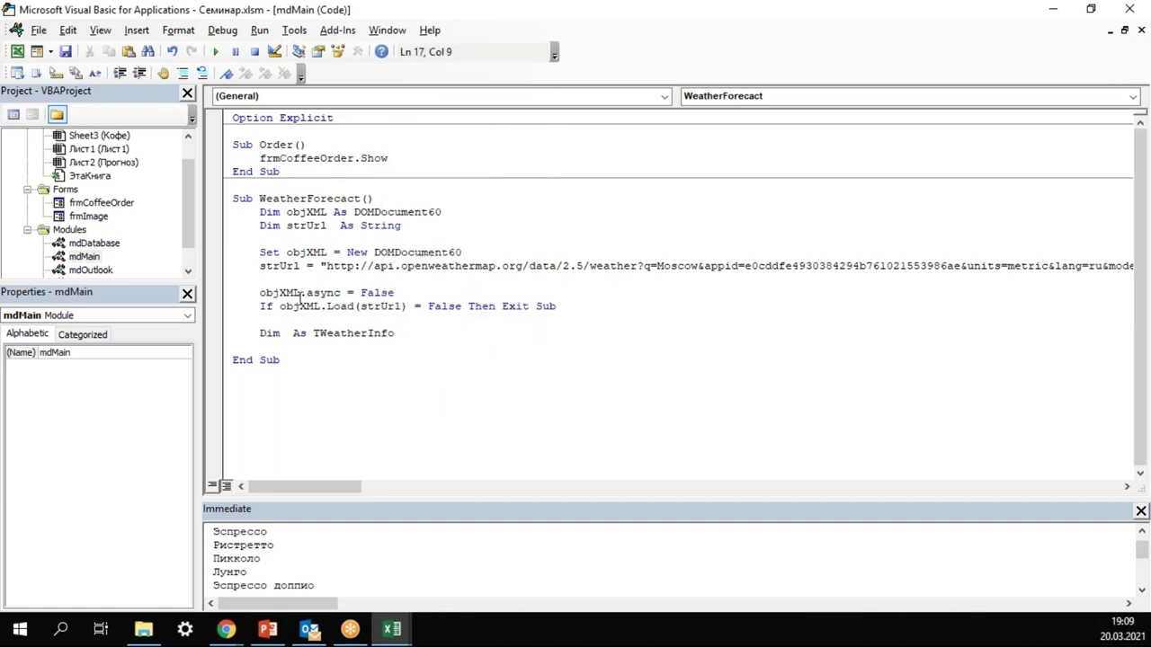
type("WeatherInfo")
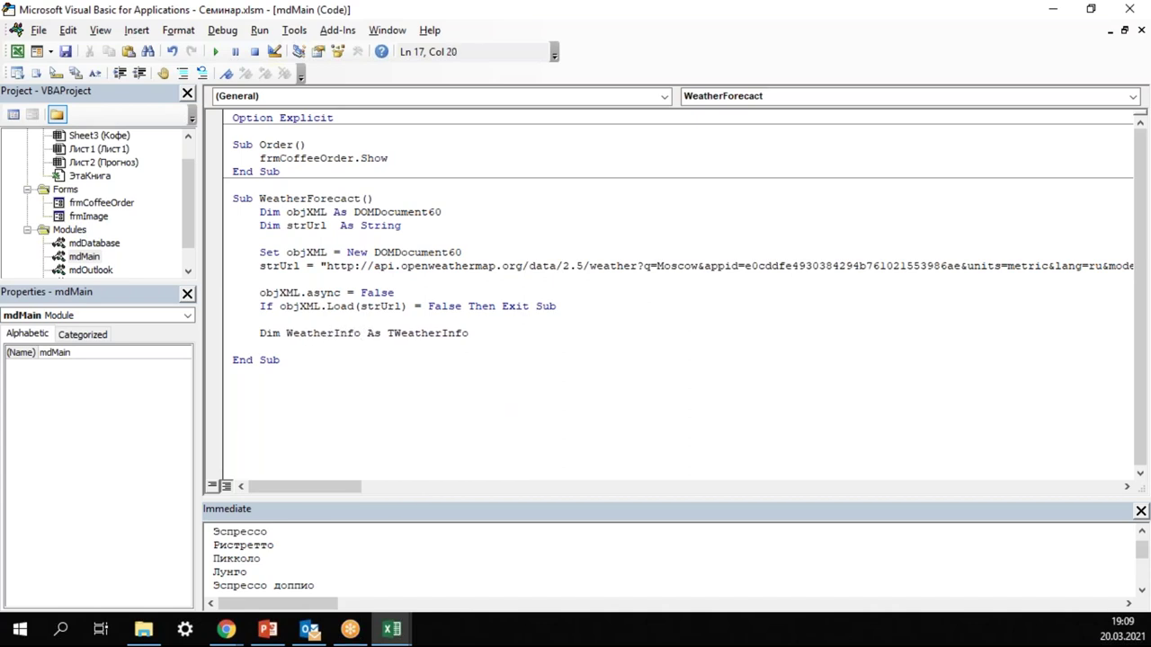
key("End")
key("Return")
Begin line 18 as 'WeatherInfo.Temp =' using IntelliSense for the variable and field.
type("we")
key("ctrl+space")
key("Down")
key("Tab")
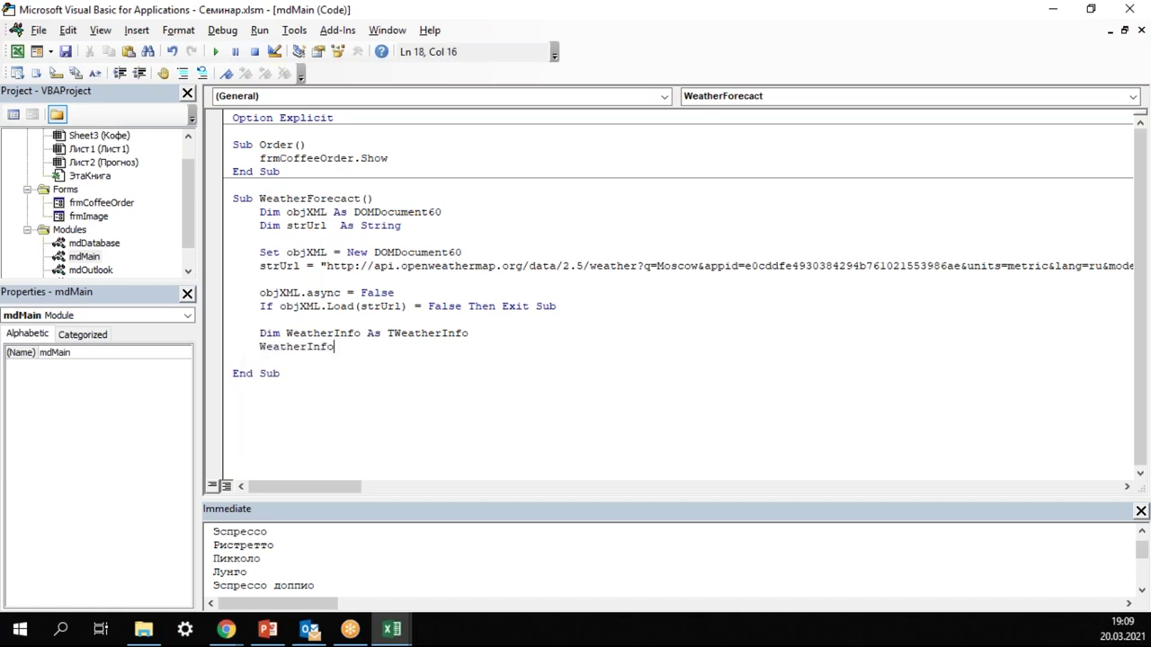
type(".")
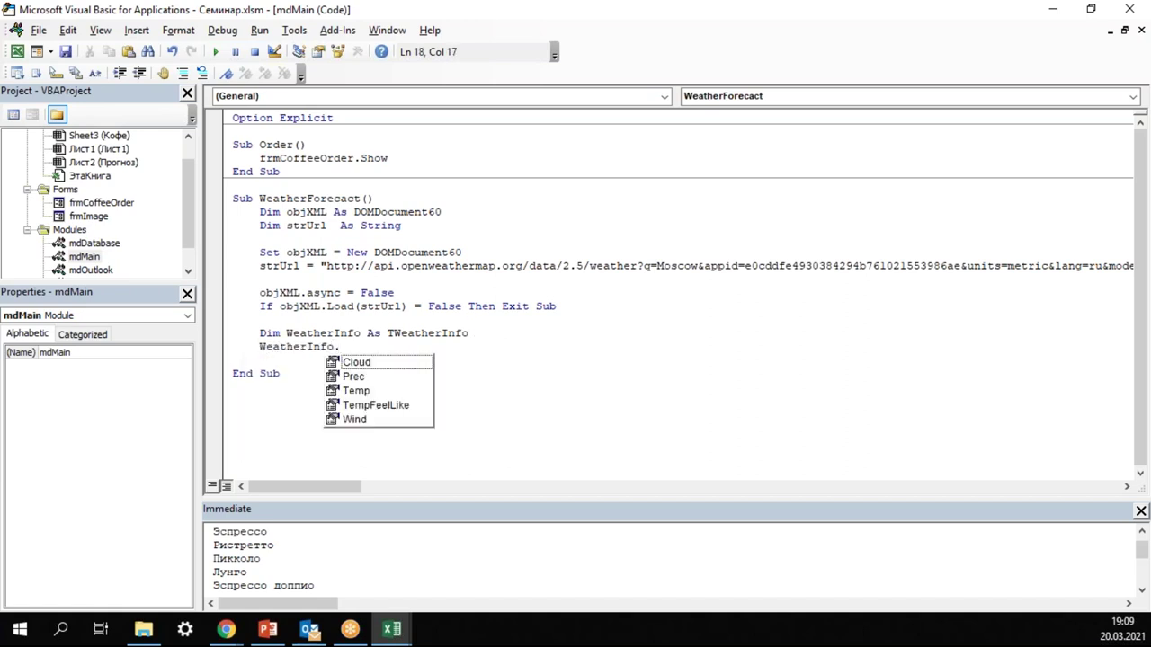
key("Down")
key("Down")
key("Down")
key("Tab")
type("= =")
key("BackSpace")
Assign objXML.selectSingleNode("//temperature"), correcting the accepted selectNodes to selectSingleNode.
type("objXML.se")
key("Tab")
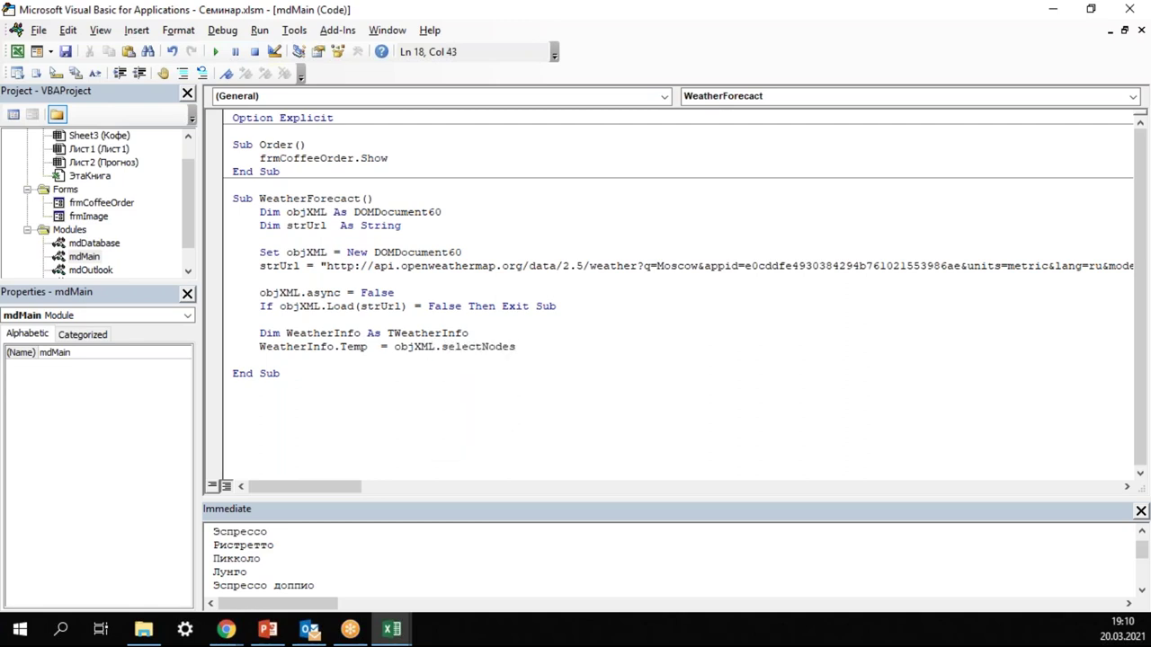
type("(\"//")
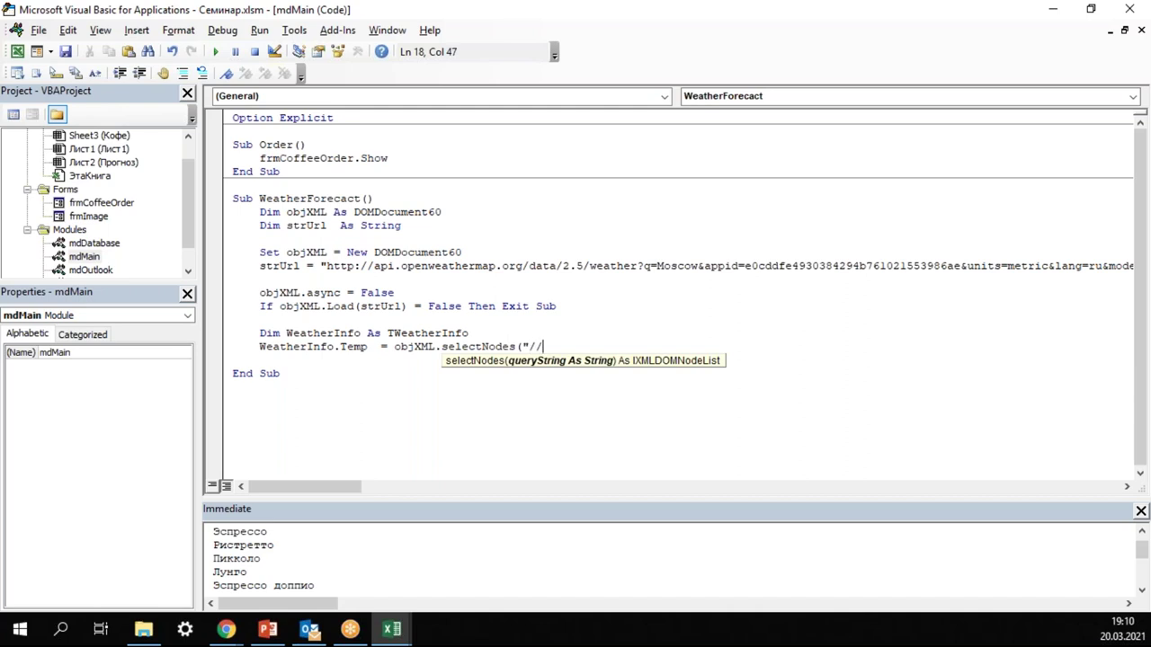
type("temperature\")")
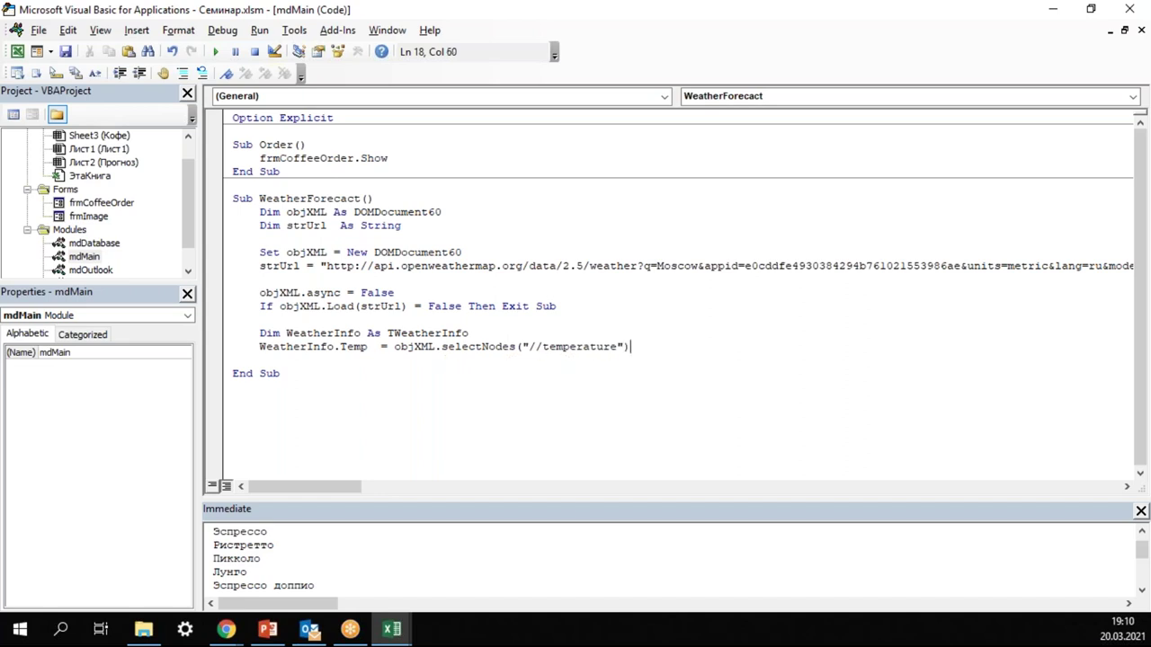
type(".at")
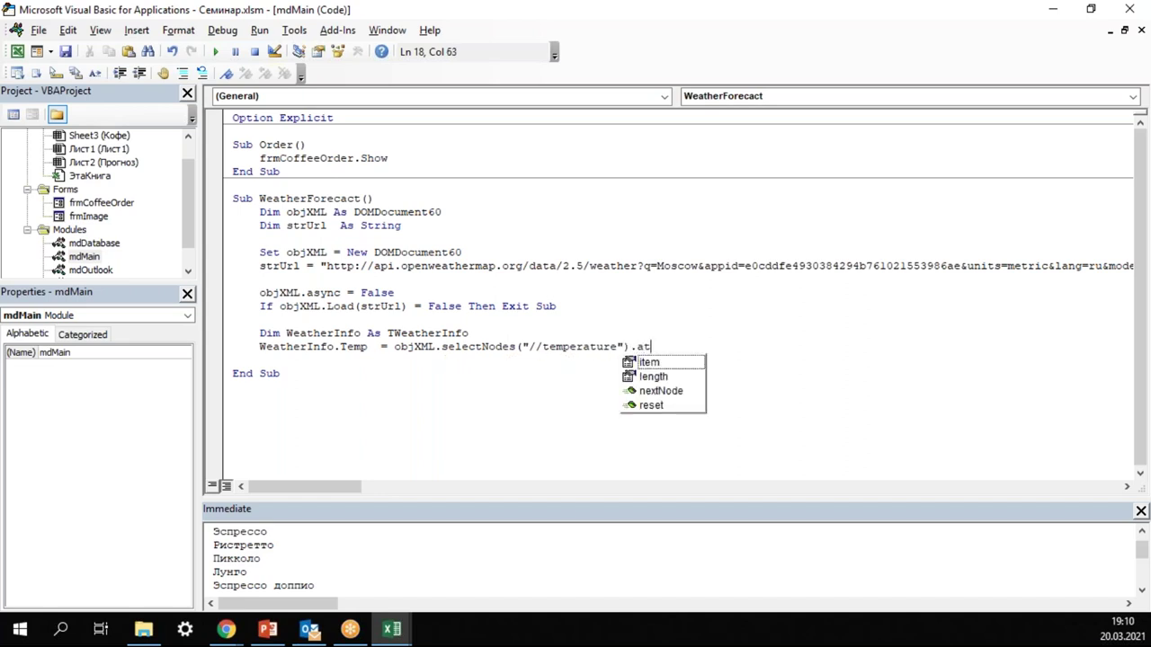
key("BackSpace")
key("BackSpace")
key("BackSpace")
key("Left")
key("Left")
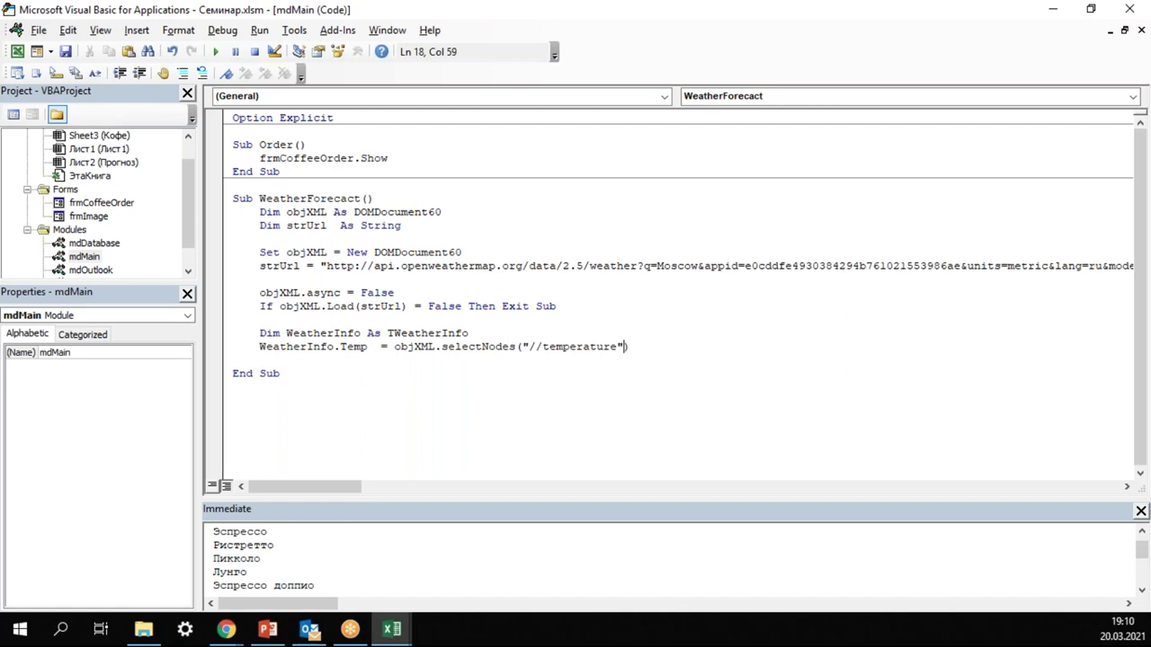
key("Left")
key("Left")
key("Left")
key("Left")
key("BackSpace")
key("End")
key("End")
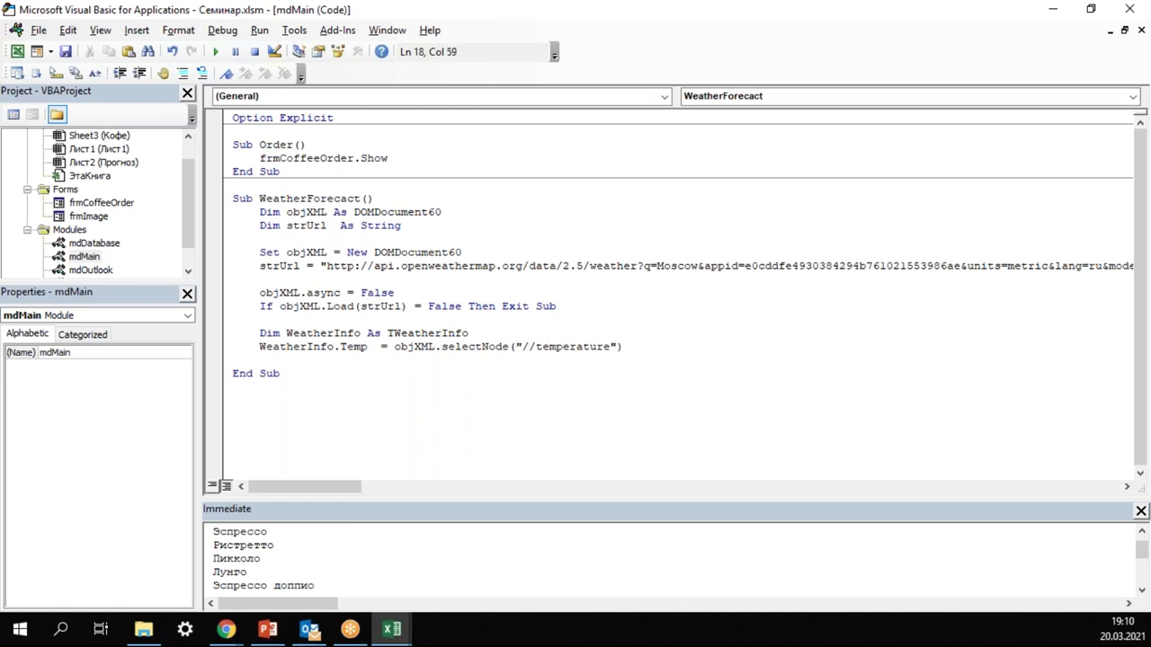
key("Down")
key("Up")
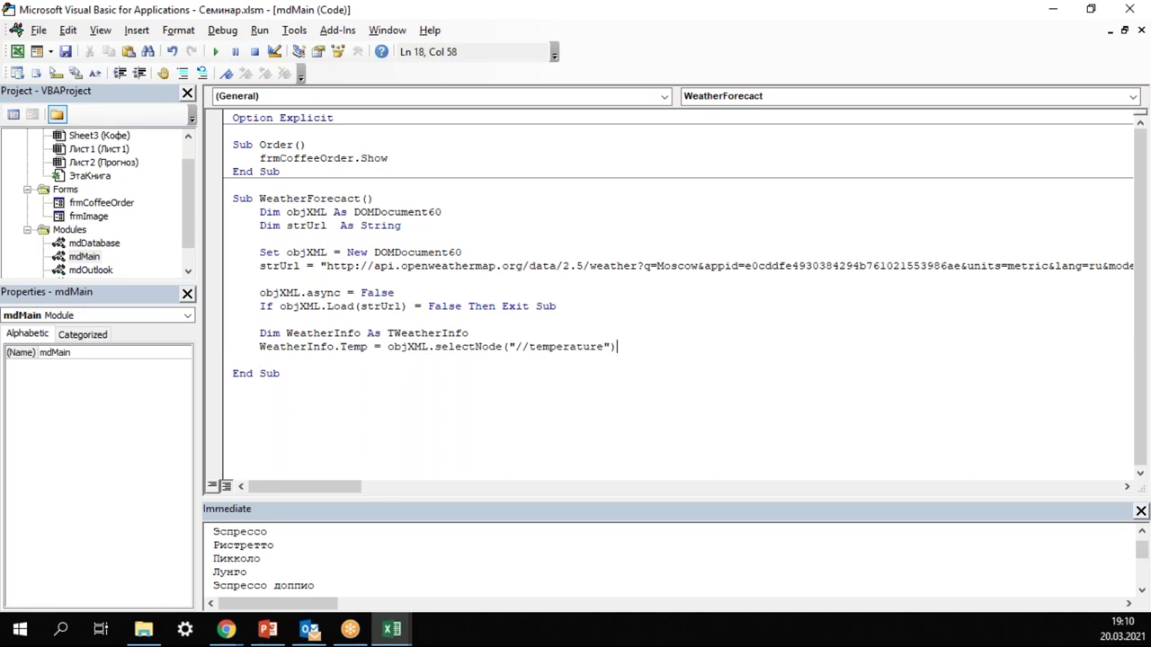
key("BackSpace")
key("Left")
key("Left")
key("Left")
key("Left")
key("Left")
key("Left")
key("Right")
key("Right")
key("Right")
type("SingleNode")
key("Delete")
key("Delete")
key("Delete")
key("Delete")
key("Delete")
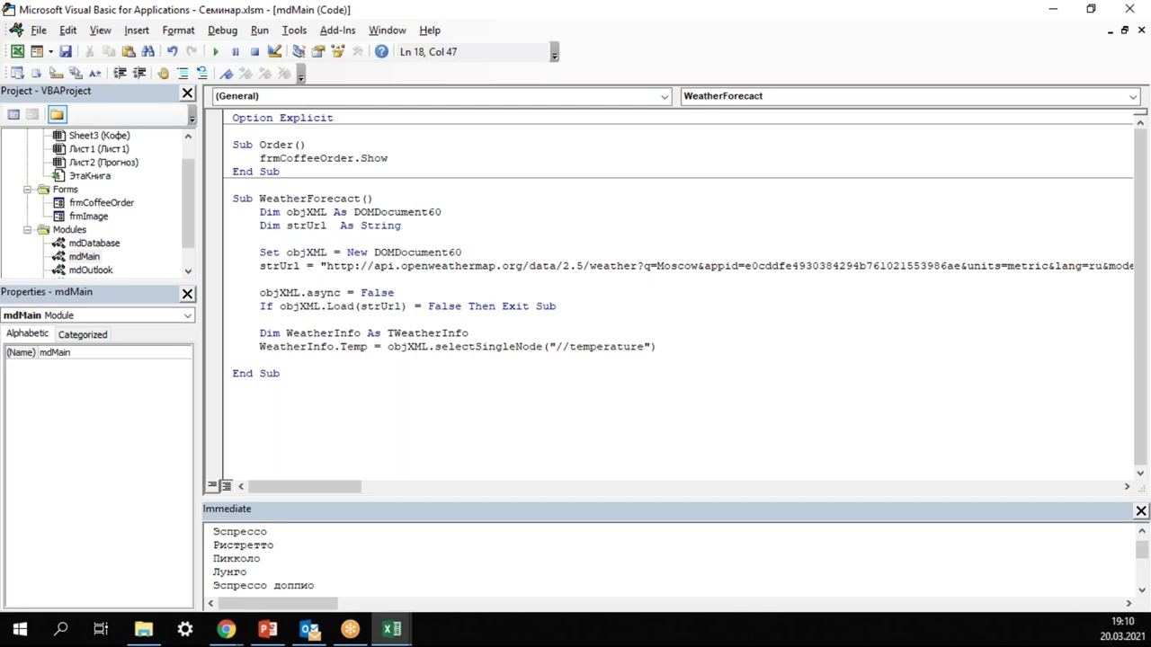
key("End")
Append .attributes.getNamedItem("value").Text to the temperature node expression.
type(".")
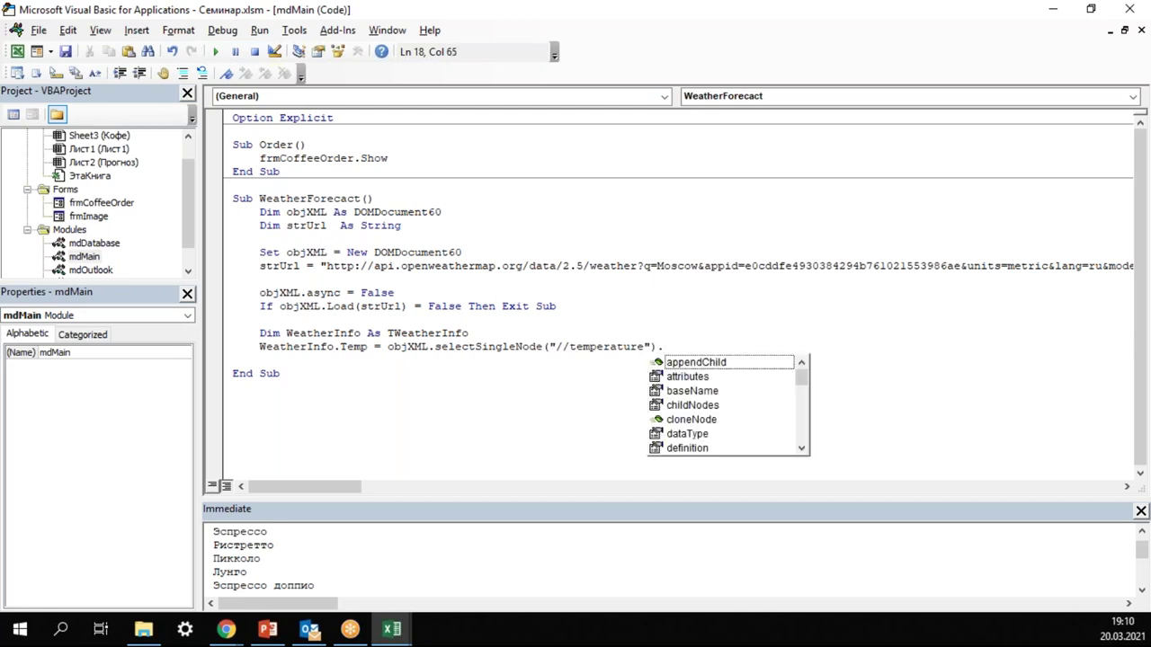
type("a")
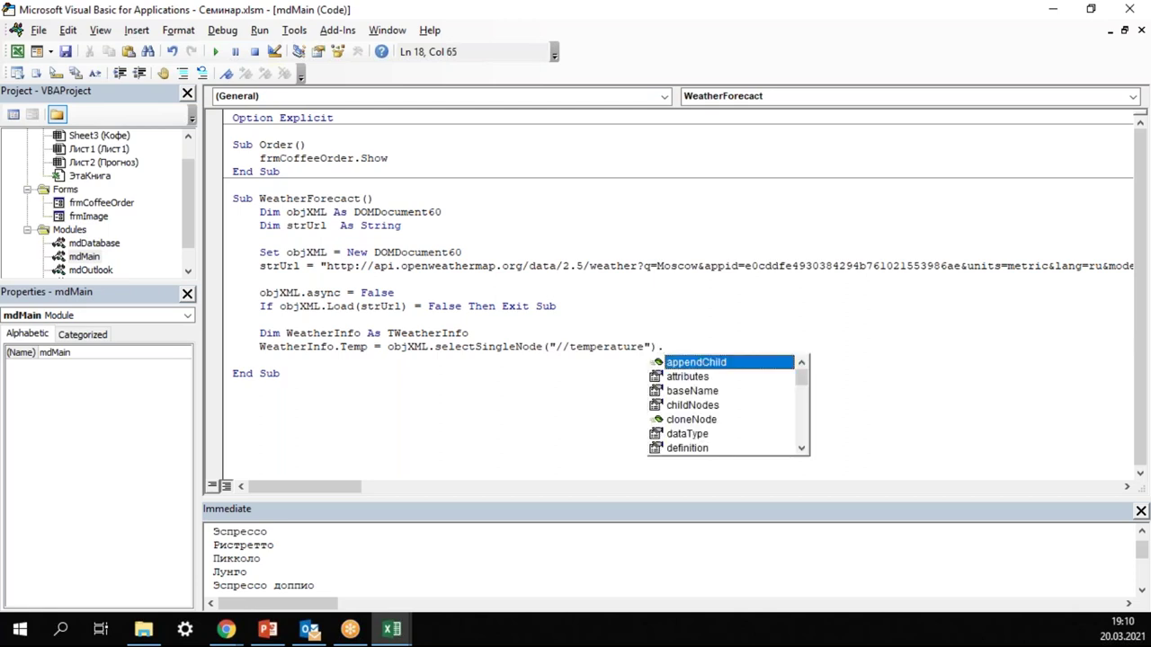
type("t")
key("Tab")
type(".g")
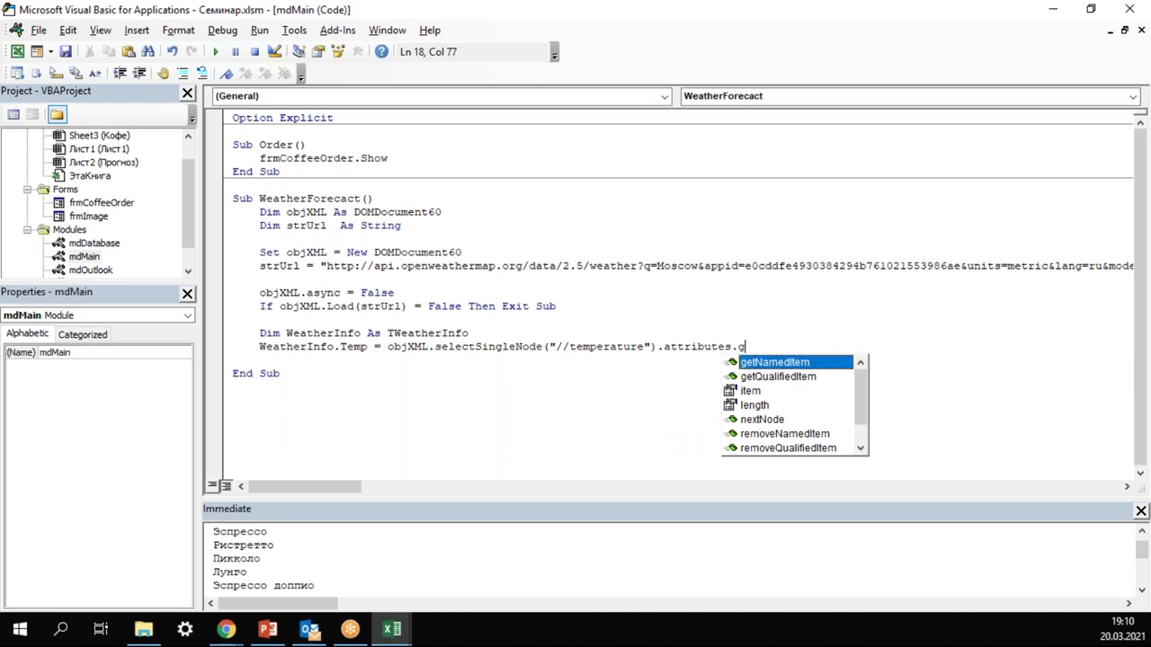
key("Tab")
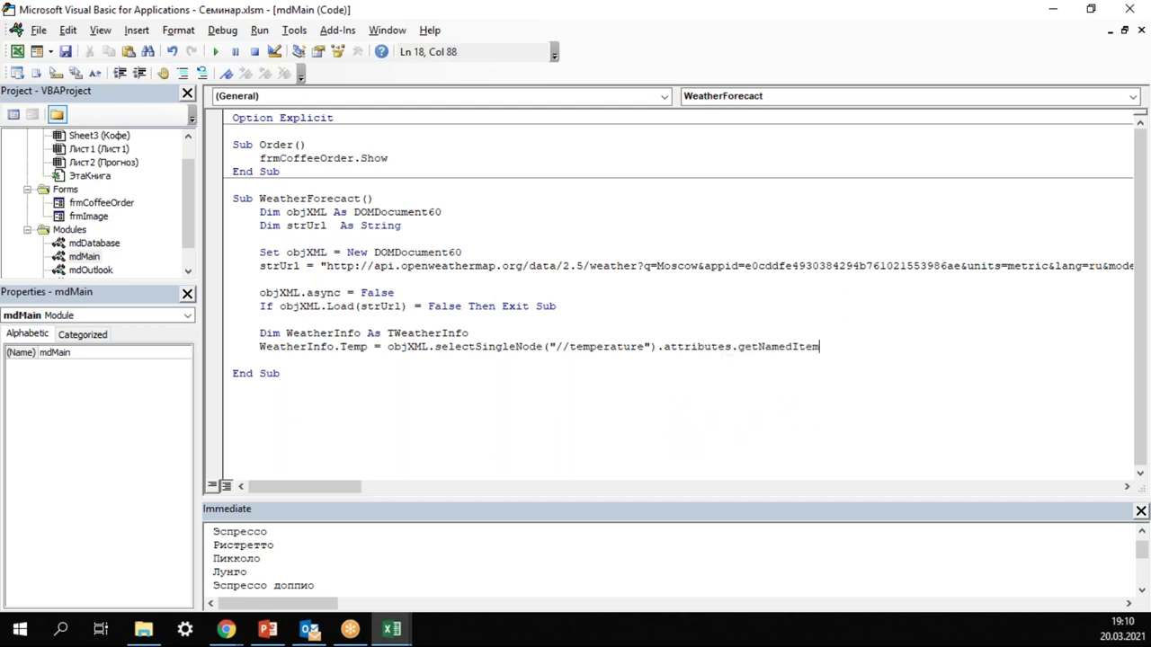
type("(\"vakll")
key("BackSpace")
key("BackSpace")
key("BackSpace")
type("lue\").text")
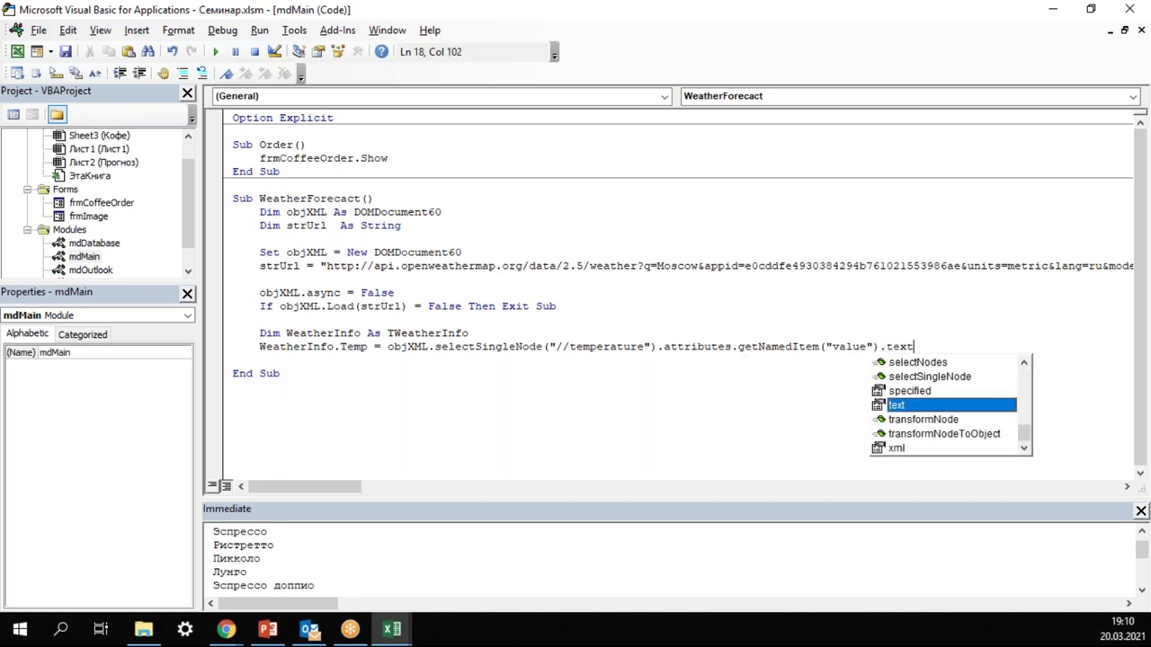
key("Tab")
key("Up")
left_click(488, 347)
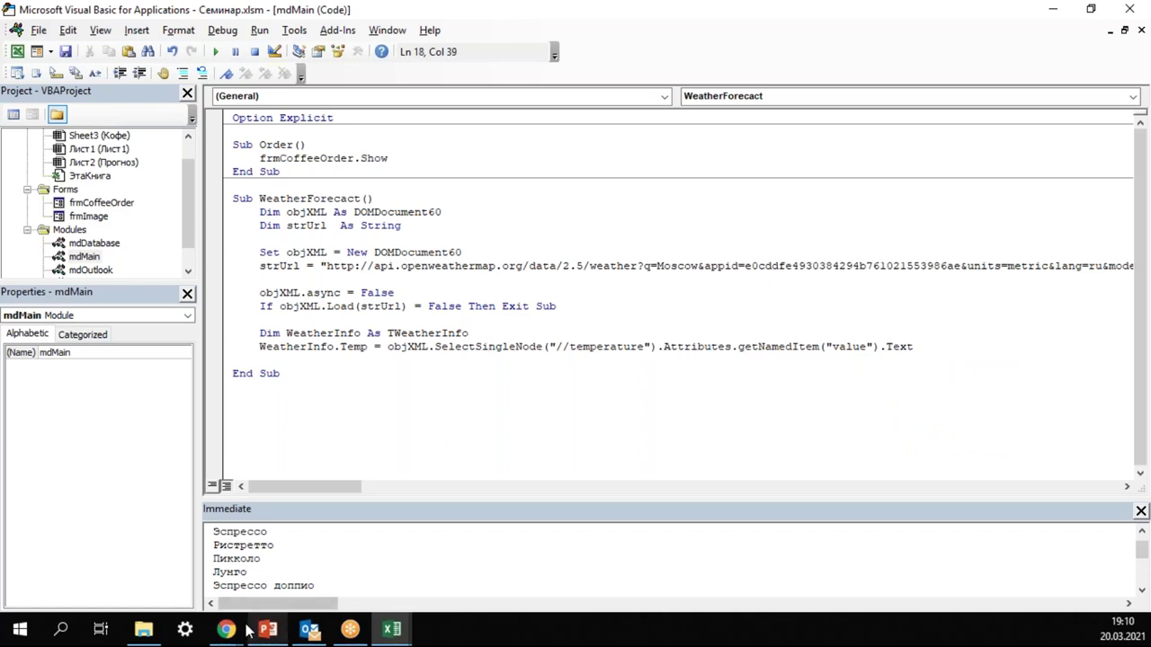
mouse_move(226, 629)
left_click(279, 586)
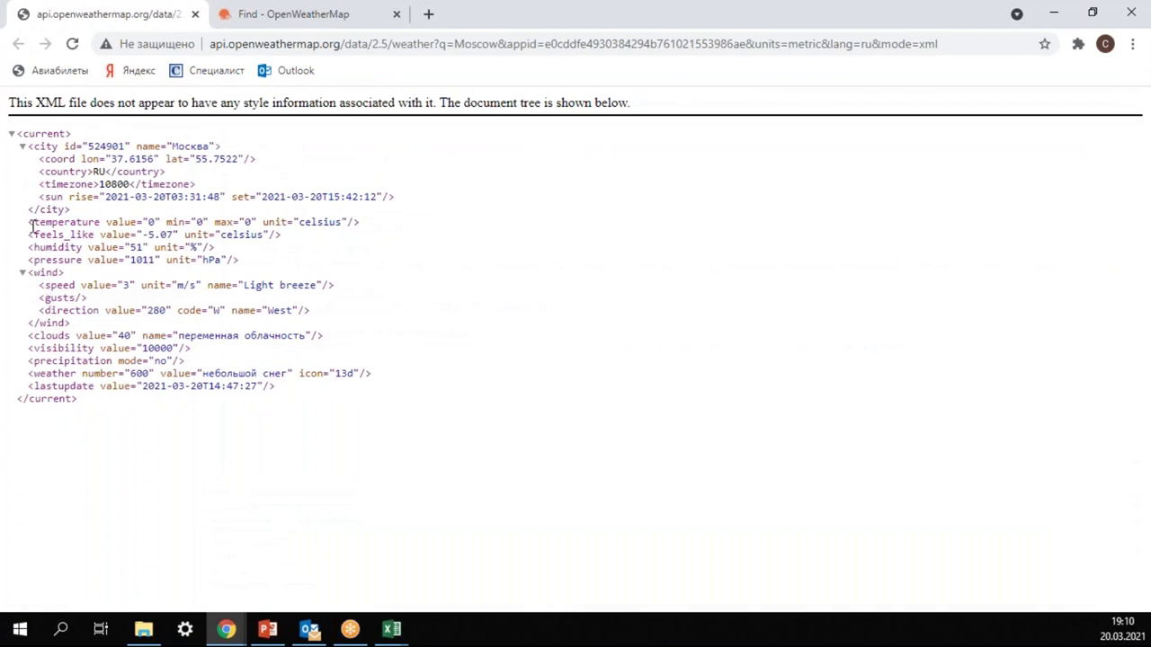
left_click_drag(32, 222, 100, 216)
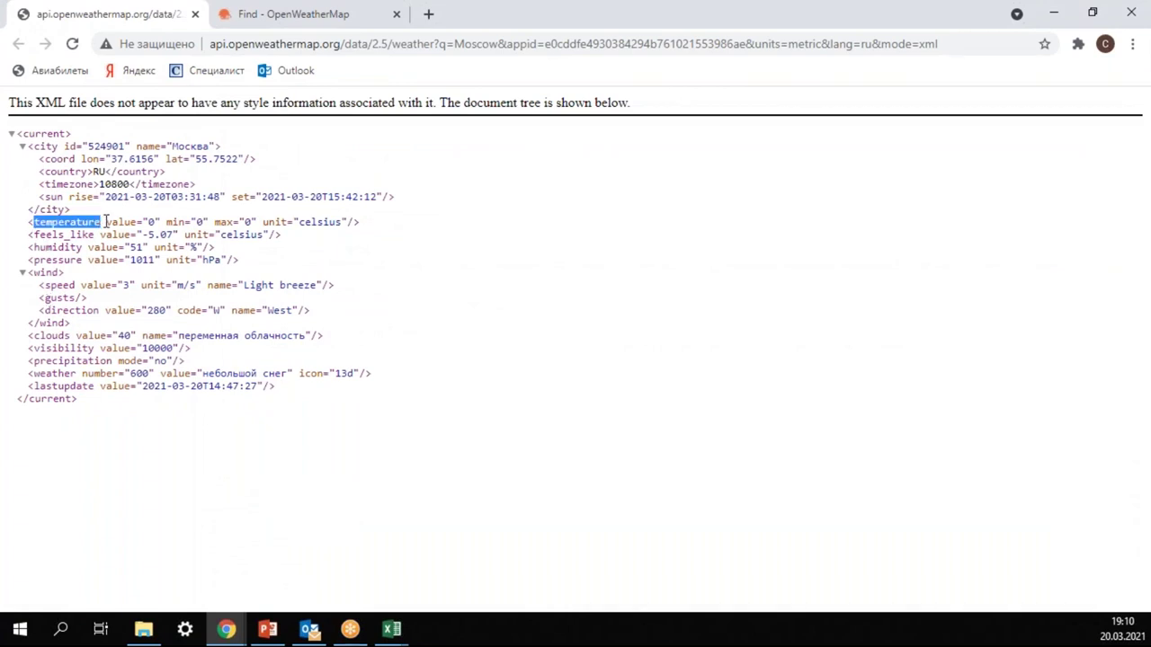
left_click_drag(106, 221, 151, 222)
left_click(153, 223)
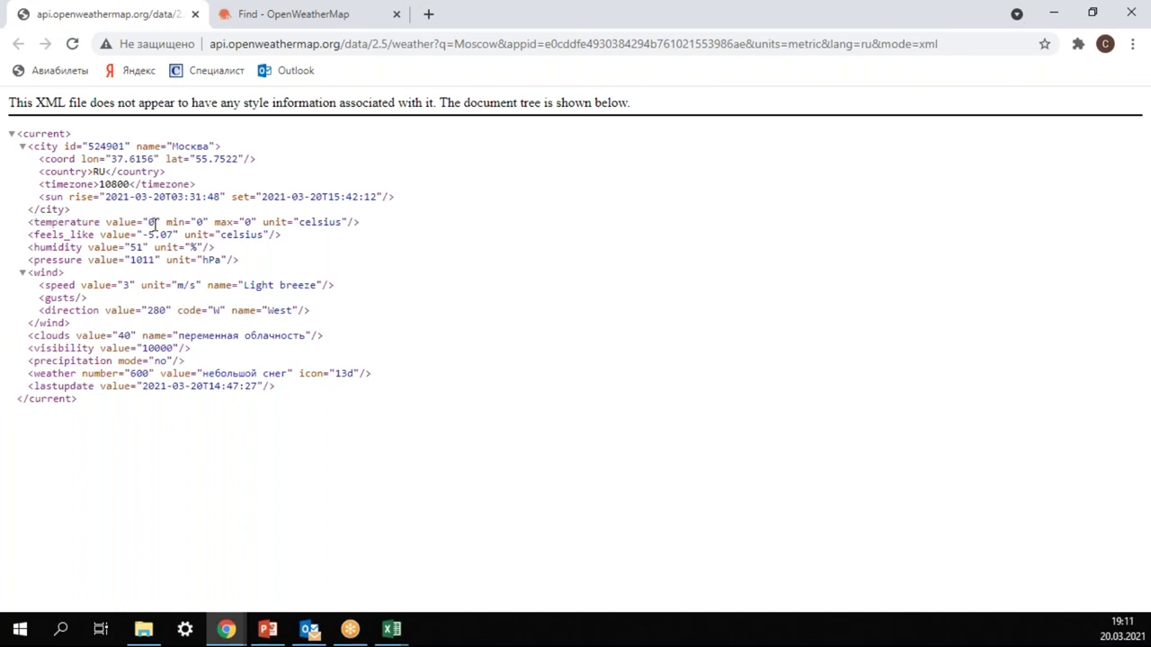
key("alt+Tab")
left_click(367, 358)
Add a 'MsgBox WeatherInfo.Temp' line and run WeatherForecast with F5.
type("ms")
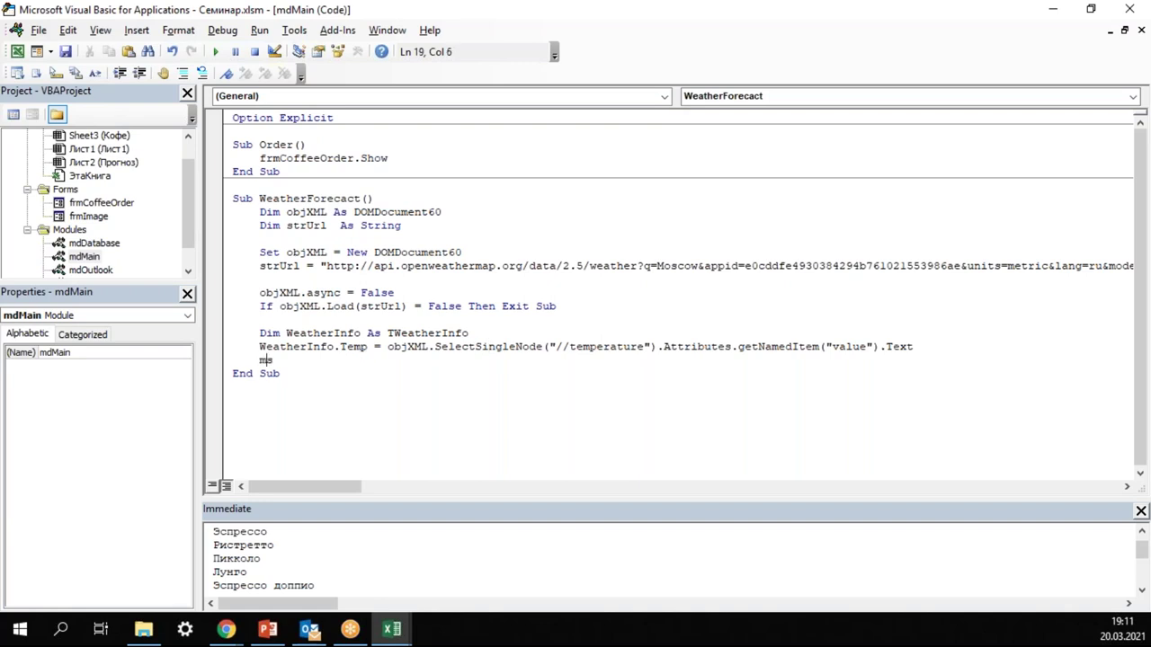
type("gbox")
left_click_drag(332, 347, 259, 346)
key("ctrl+c")
left_click(300, 359)
key("ctrl+v")
type(".t")
key("Tab")
left_click(415, 347)
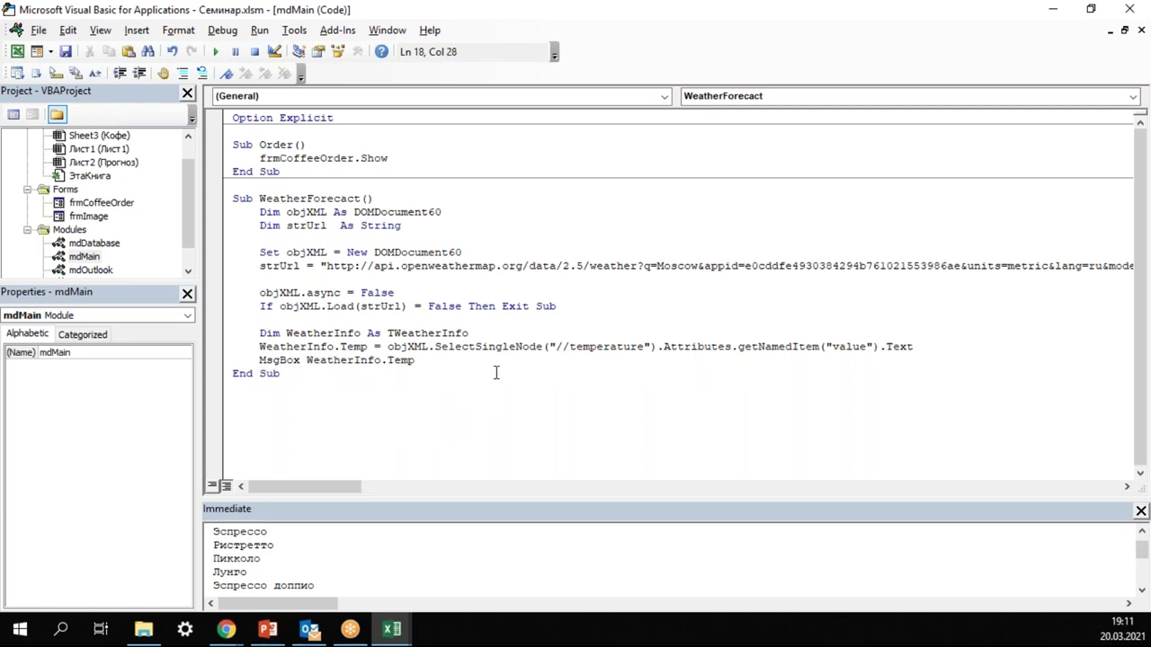
key("F5")
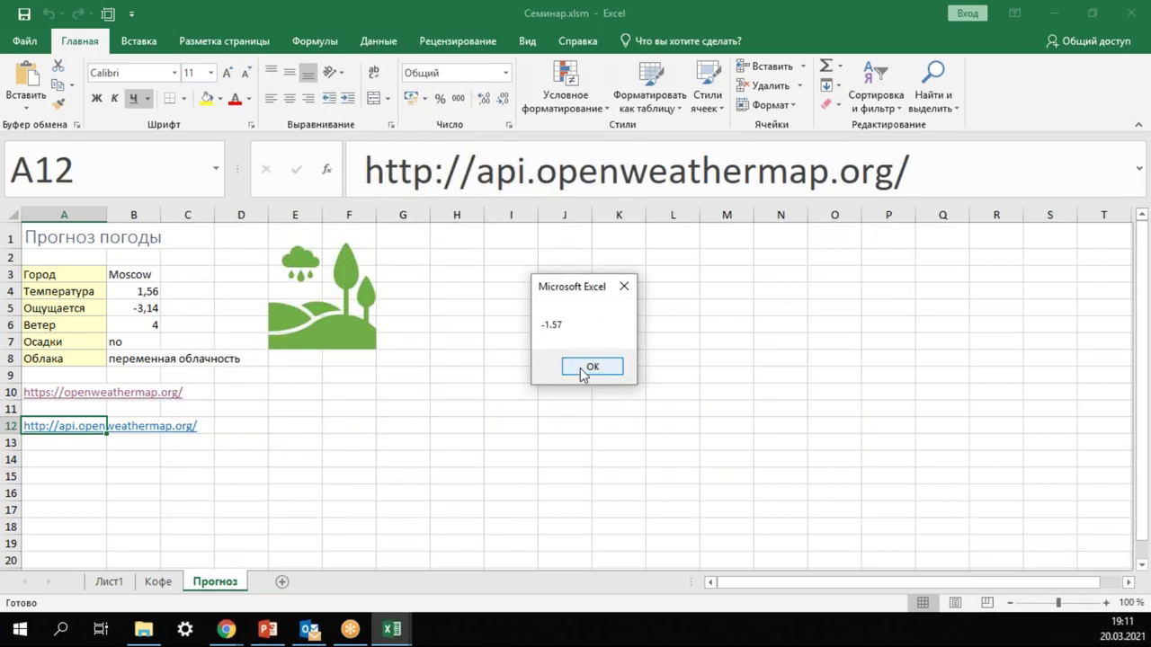
Dismiss the -1.57 result and start a new line below line 18 with 'we'.
left_click(583, 369)
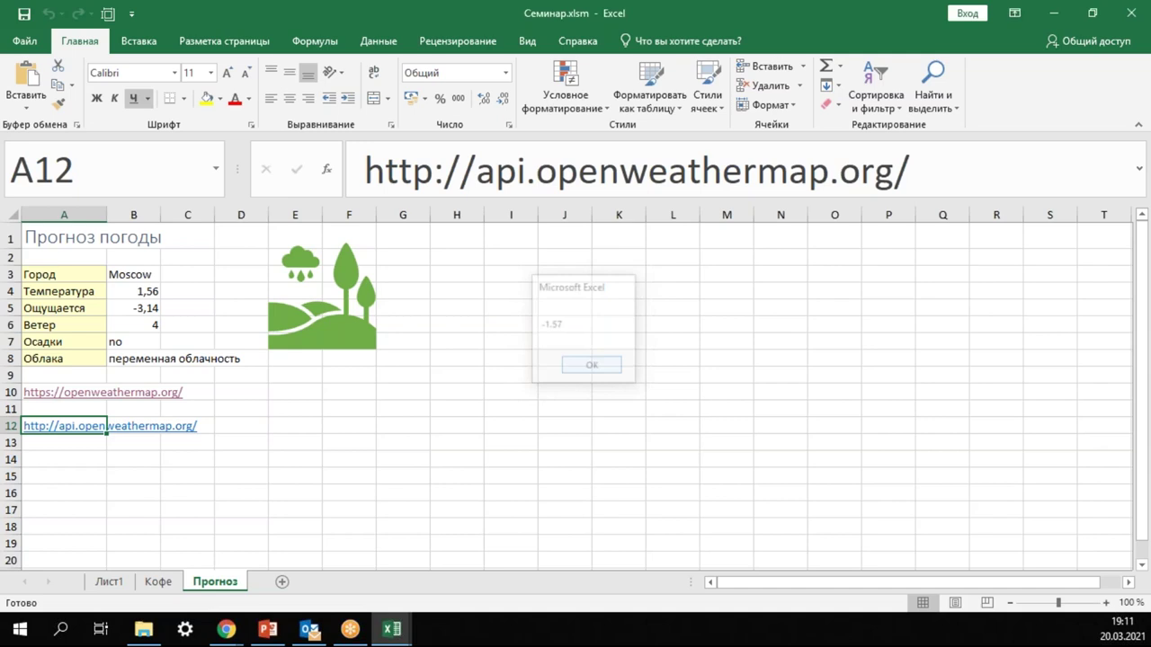
key("End")
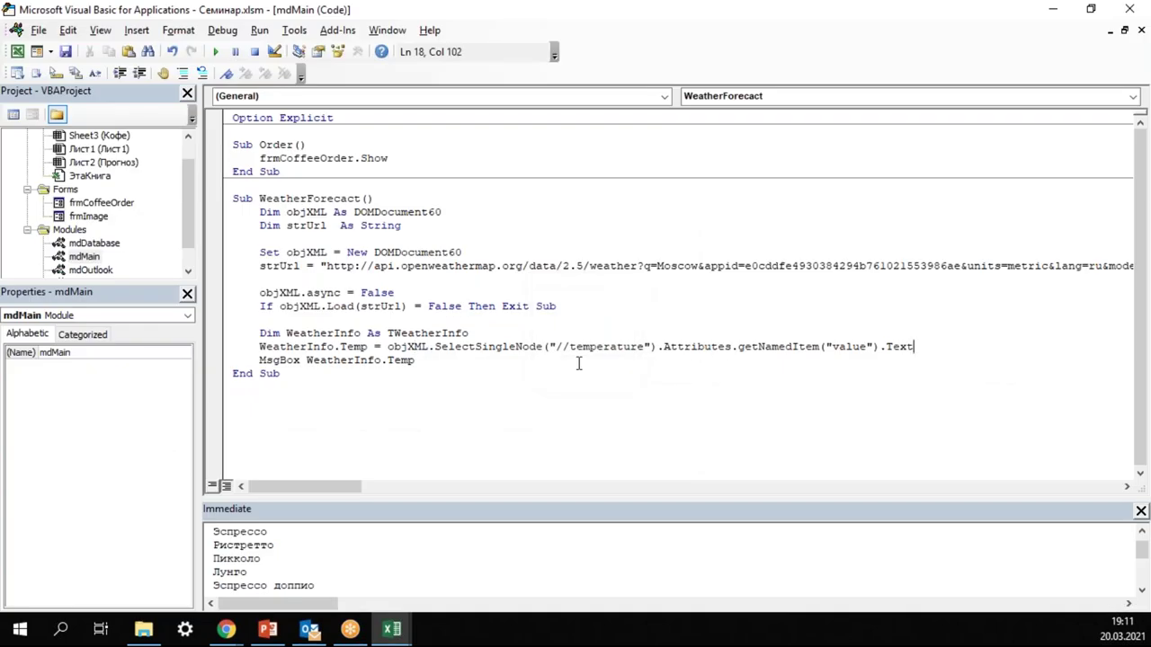
key("Return")
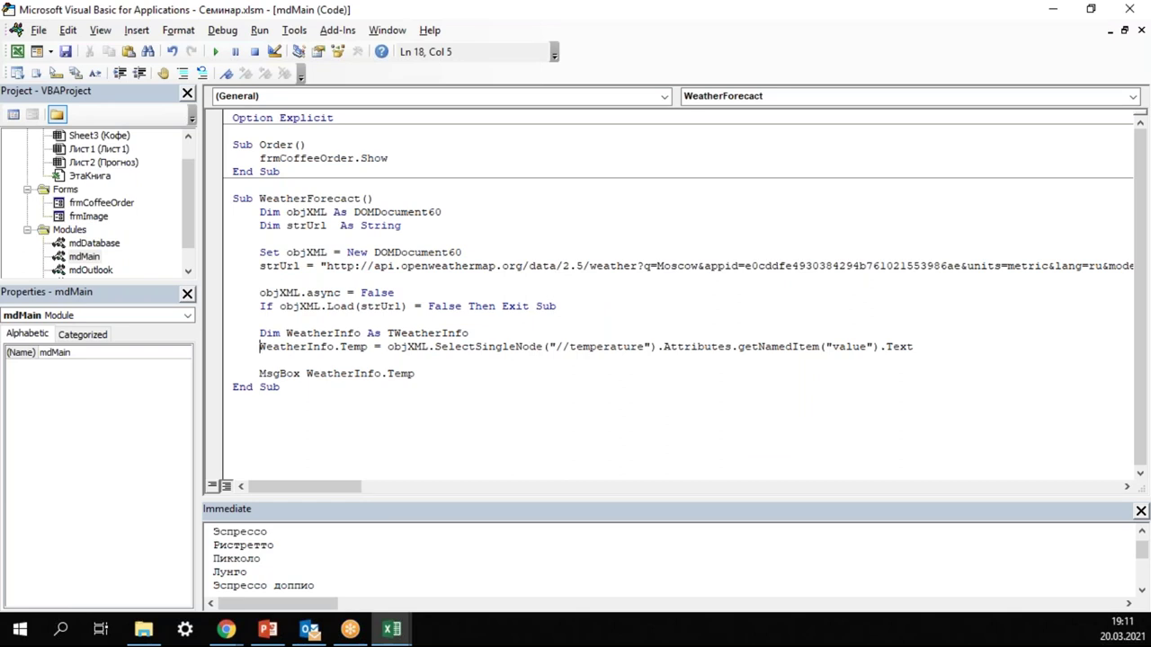
type("we")
key("ctrl+space")
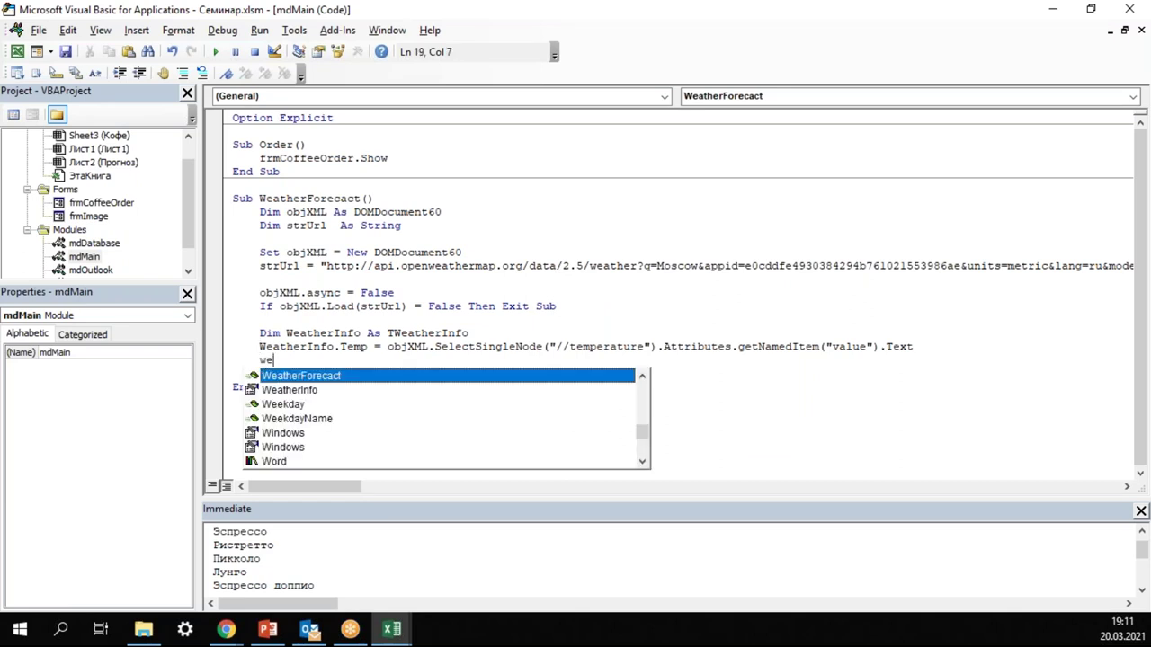
Add a WeatherInfo.TempFeelLike line holding a copy of line 18's temperature expression.
key("Down")
key("Tab")
type(".")
key("Down")
key("Down")
key("Down")
key("Tab")
key("Left")
key("Left")
key("Left")
key("Left")
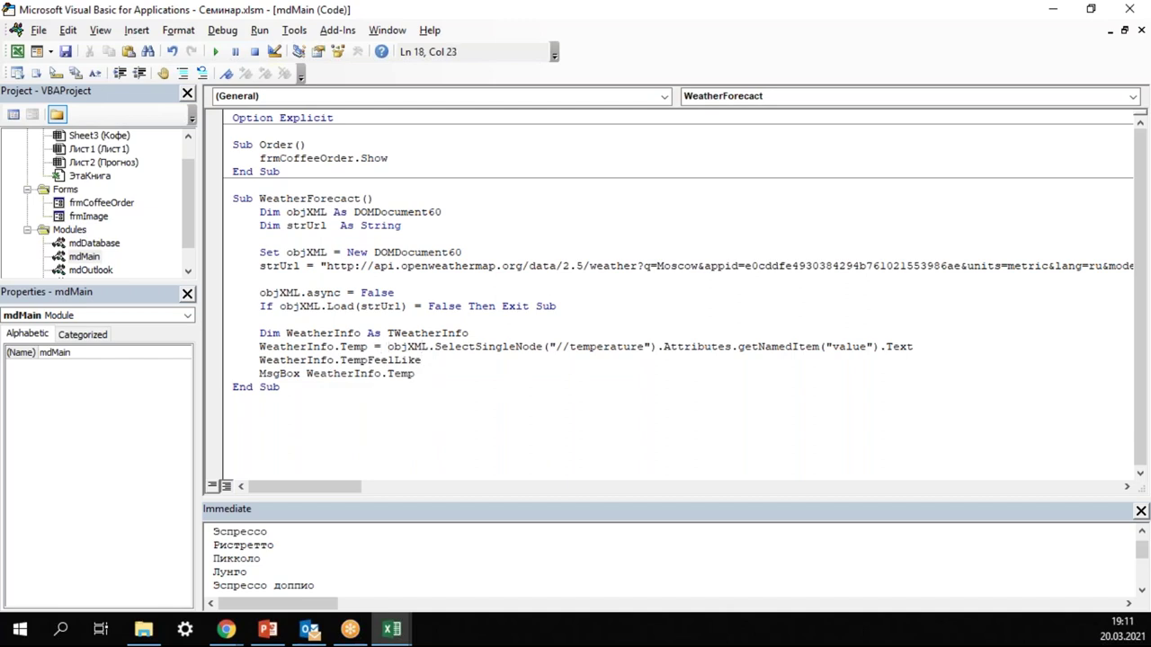
key("shift+End")
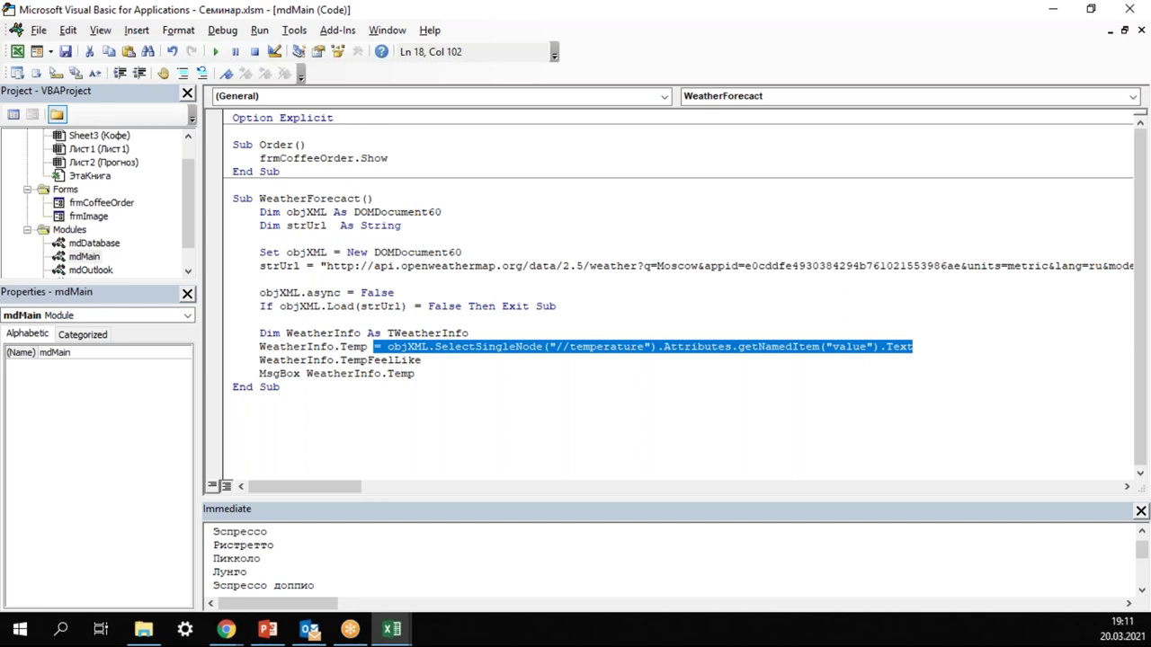
key("ctrl+c")
key("Down")
key("ctrl+v")
Replace the "value" argument with feels_like copied from the OpenWeatherMap XML page.
left_click_drag(615, 360, 690, 361)
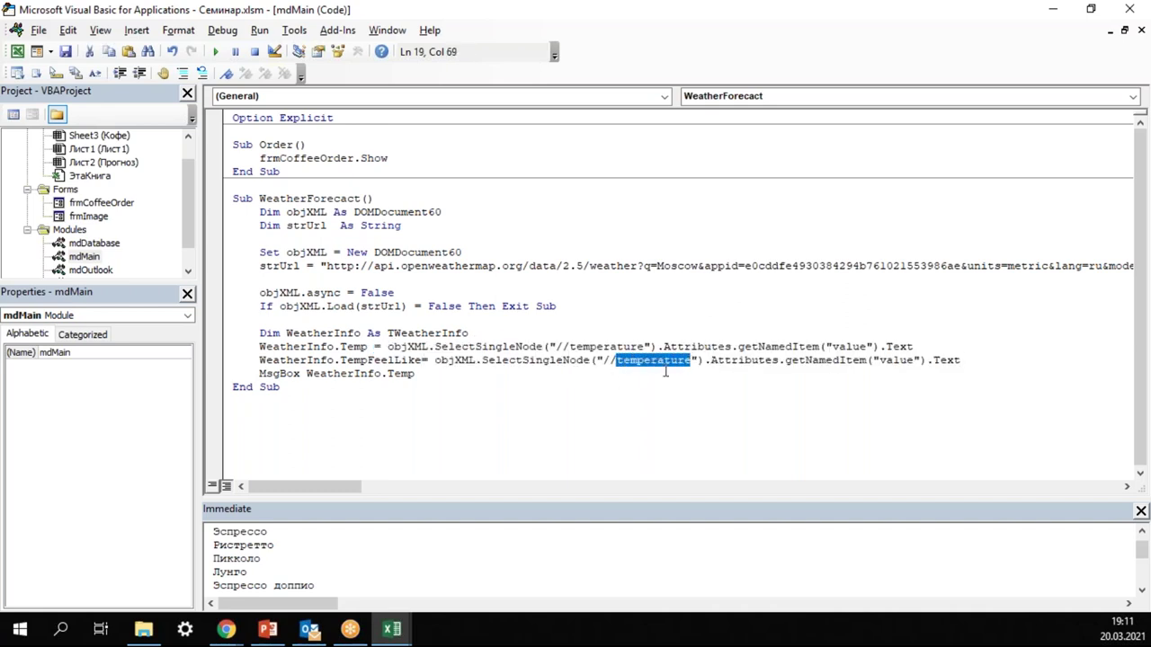
left_click(239, 633)
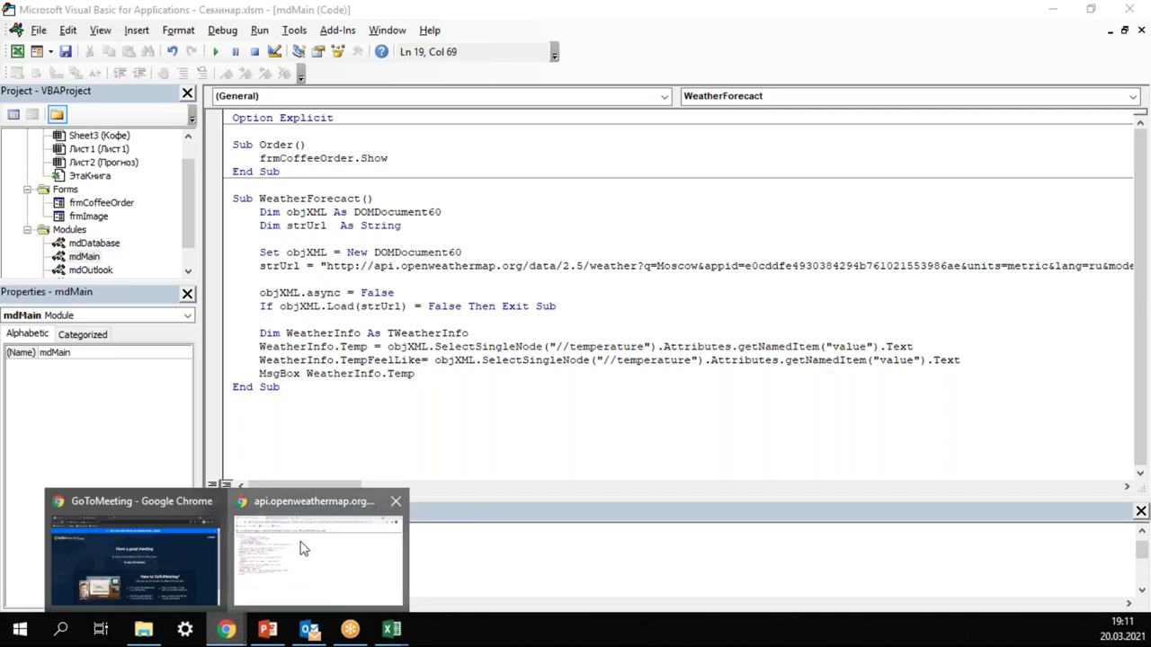
left_click(305, 548)
left_click_drag(95, 234, 35, 234)
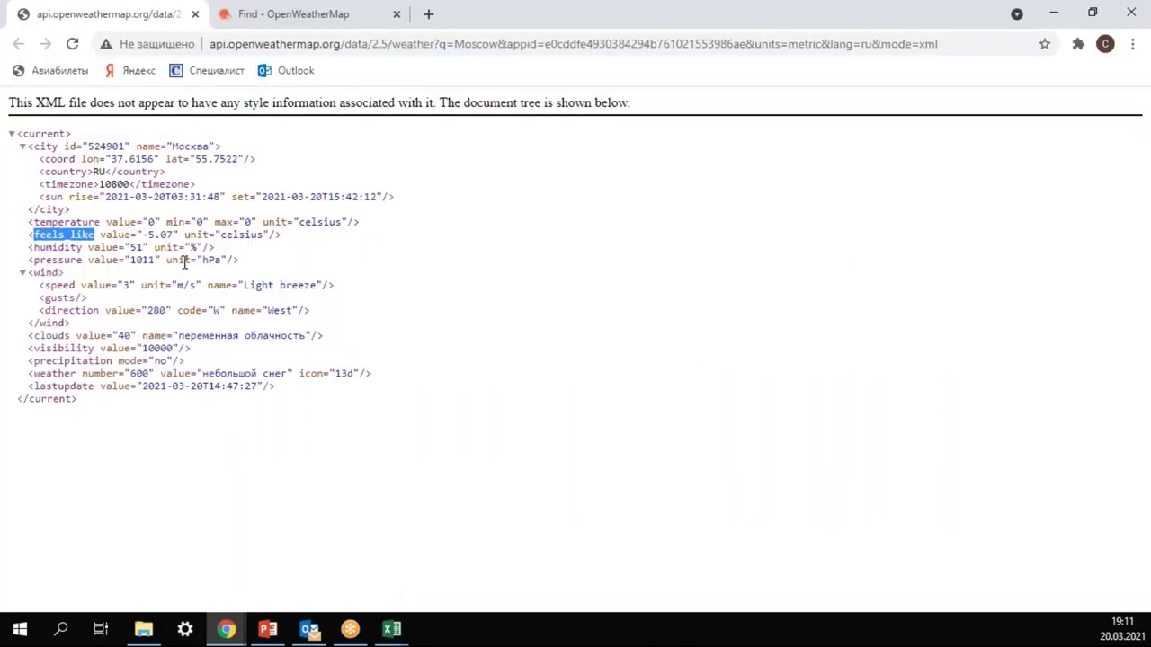
key("alt+Tab")
double_click(893, 359)
key("ctrl+v")
Change the MsgBox to show WeatherInfo.TempFeelLike and run the macro.
left_click_drag(870, 377, 785, 382)
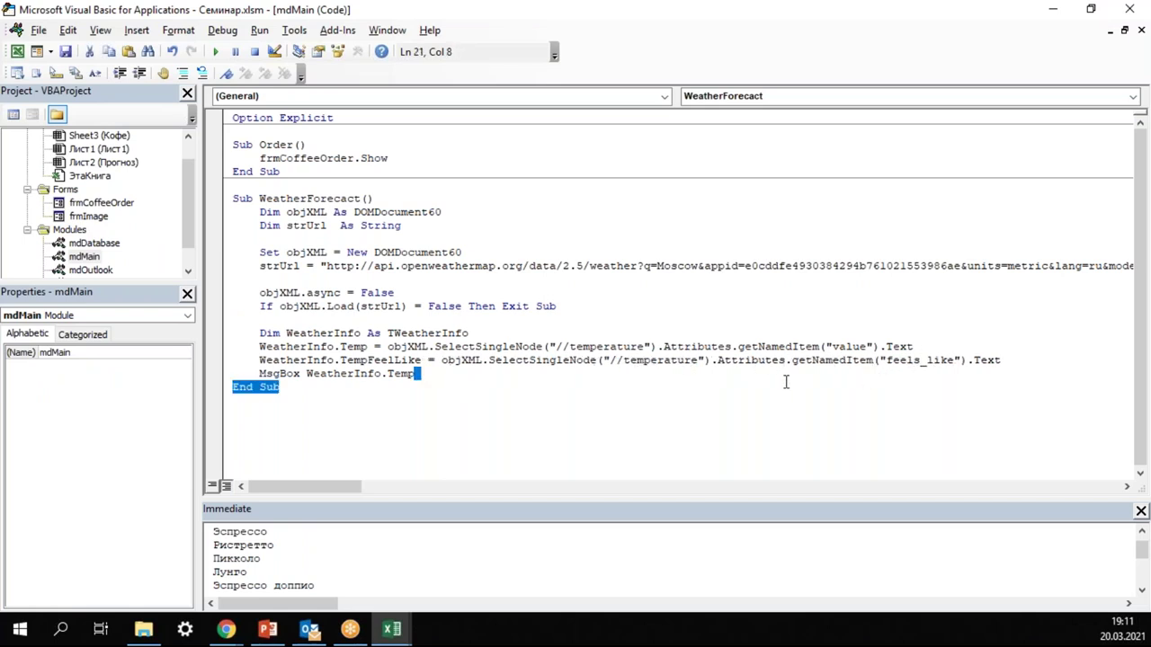
left_click(378, 372)
double_click(408, 360)
double_click(402, 373)
key("ctrl+v")
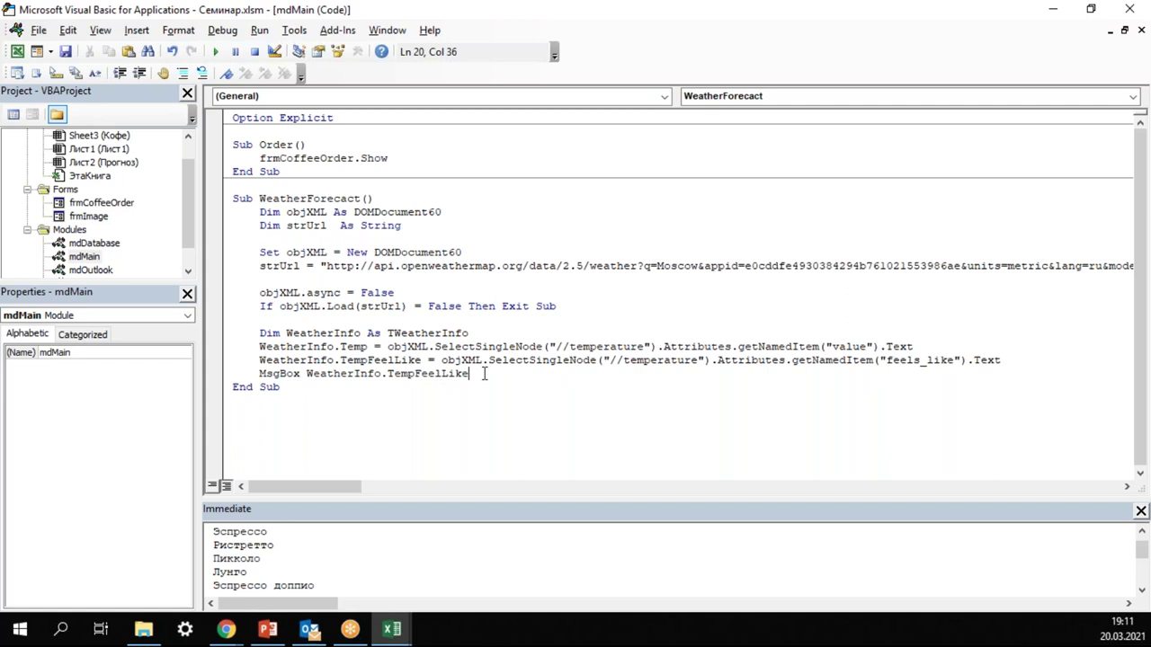
left_click(514, 346)
key("F5")
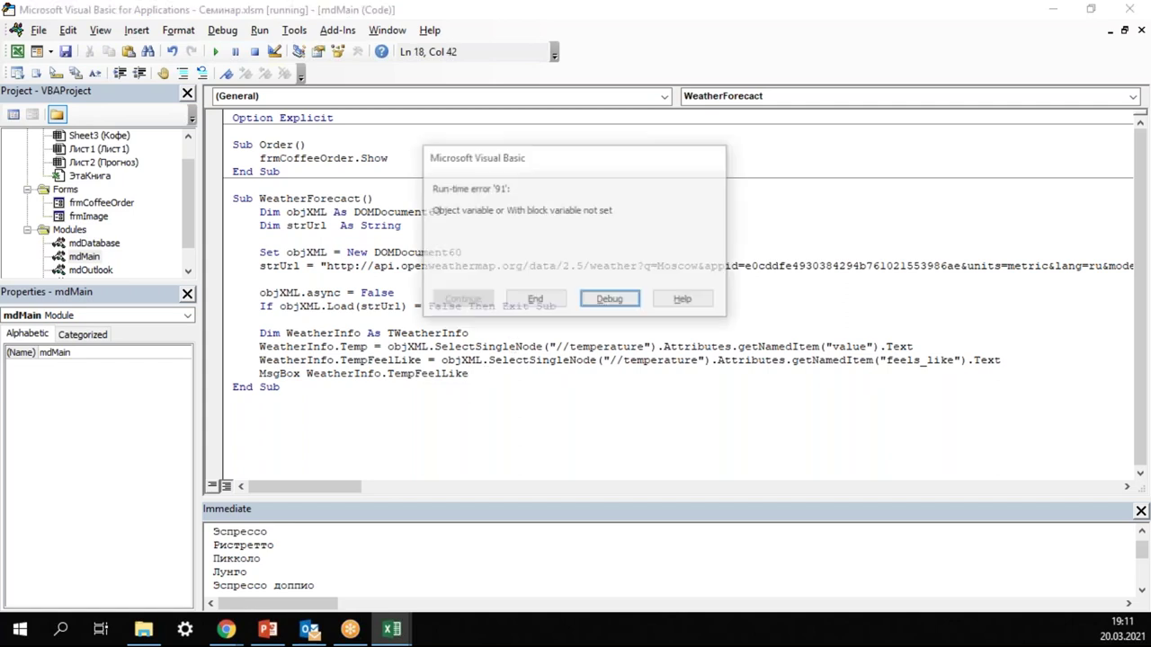
End the run after run-time error 91 and undo the MsgBox edit.
left_click(551, 302)
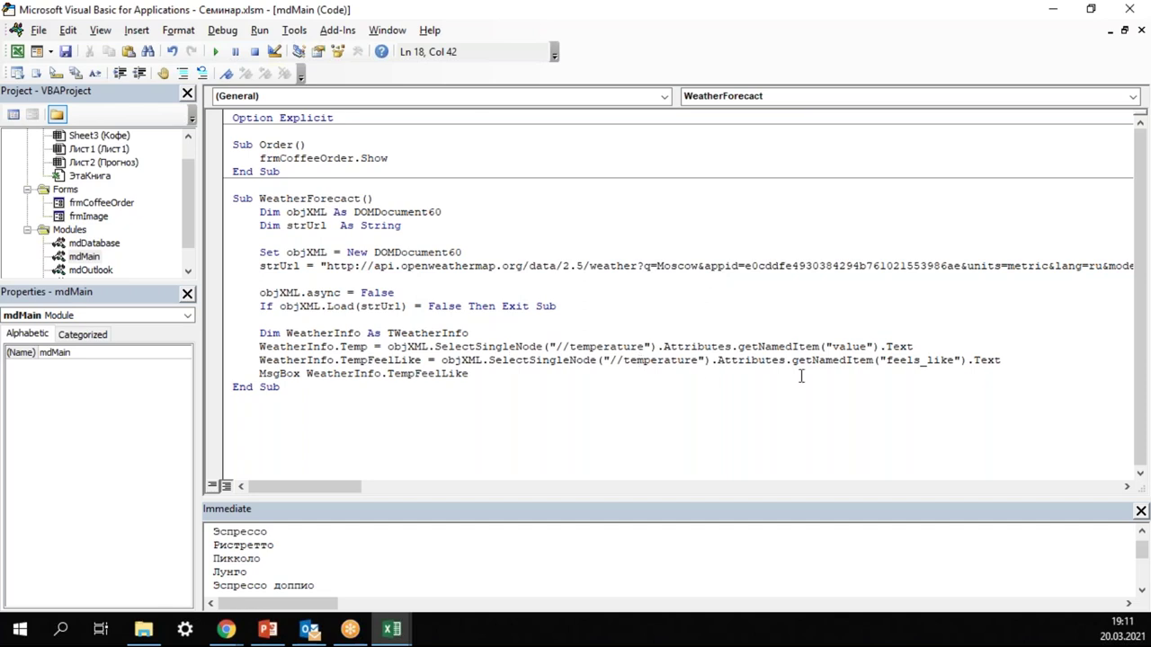
left_click(908, 360)
key("ctrl+z")
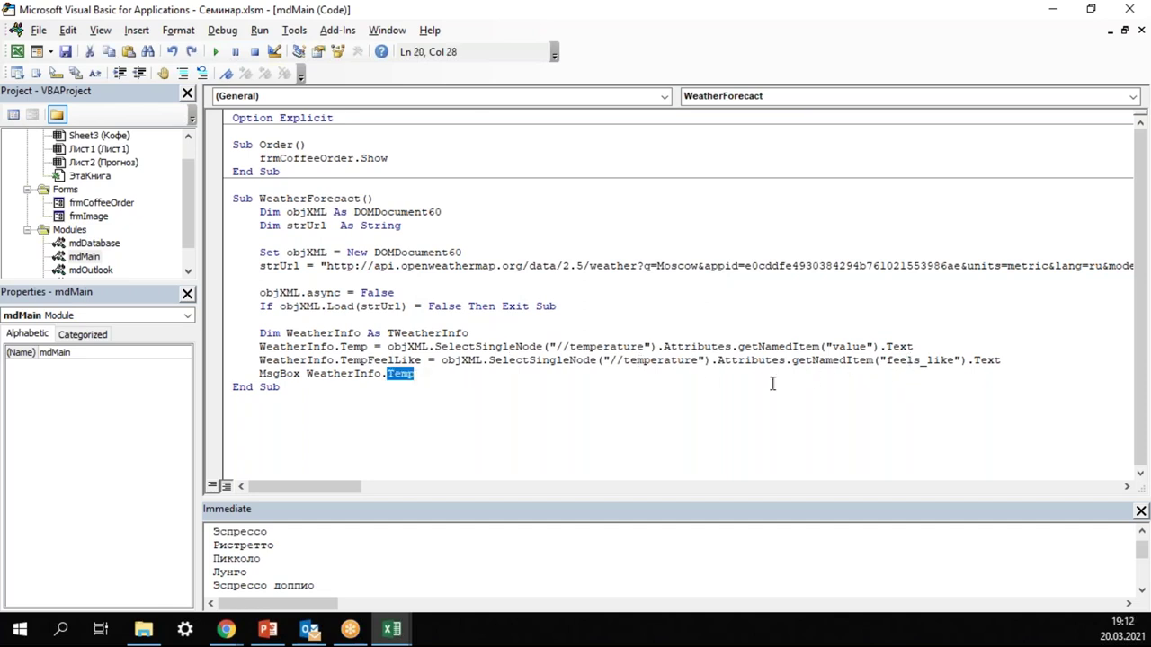
Make line 19 read the //feels_like node's "value" attribute.
double_click(651, 361)
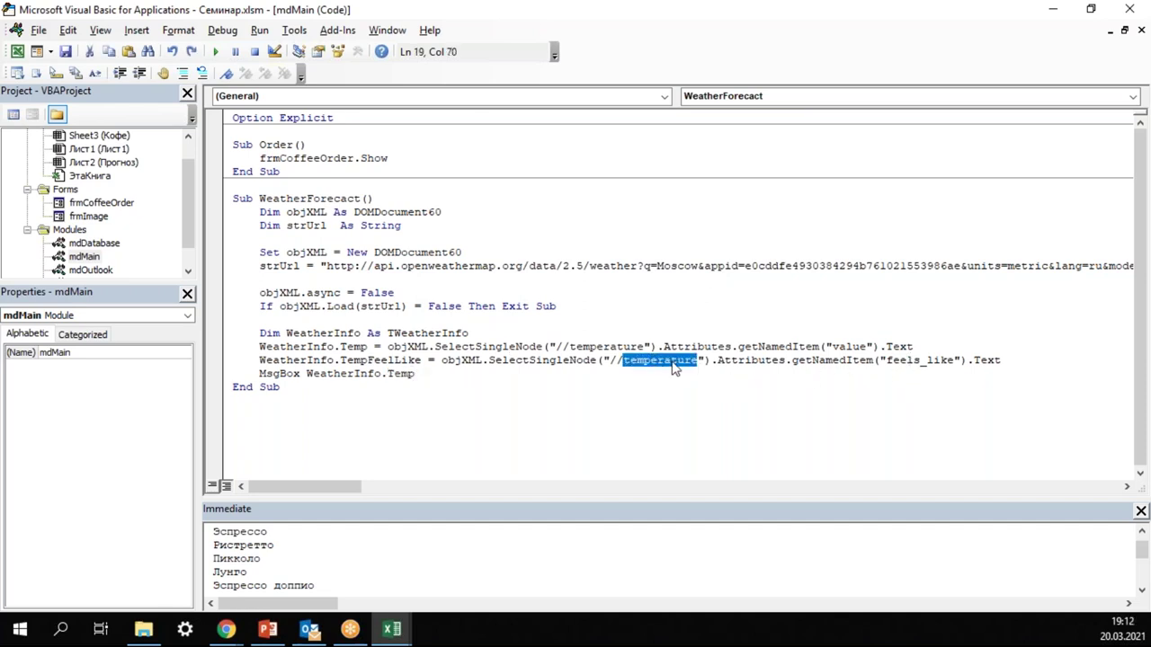
key("ctrl+v")
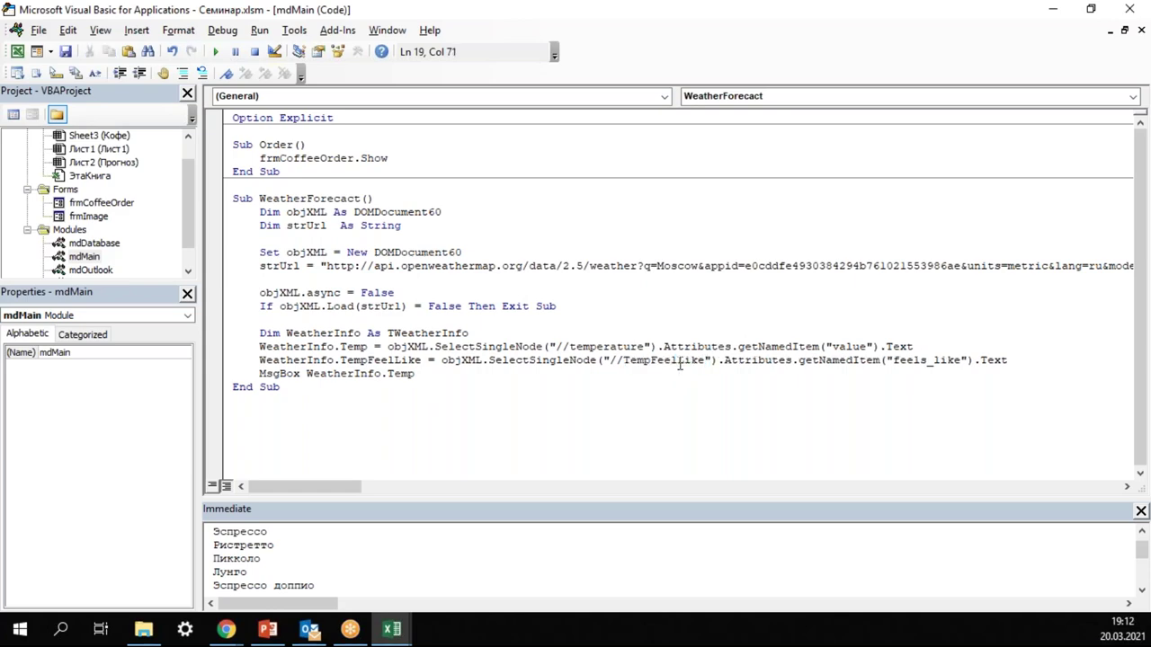
key("ctrl+z")
key("alt+Tab")
key("Menu")
key("alt+Tab")
key("alt+Tab")
key("ctrl+v")
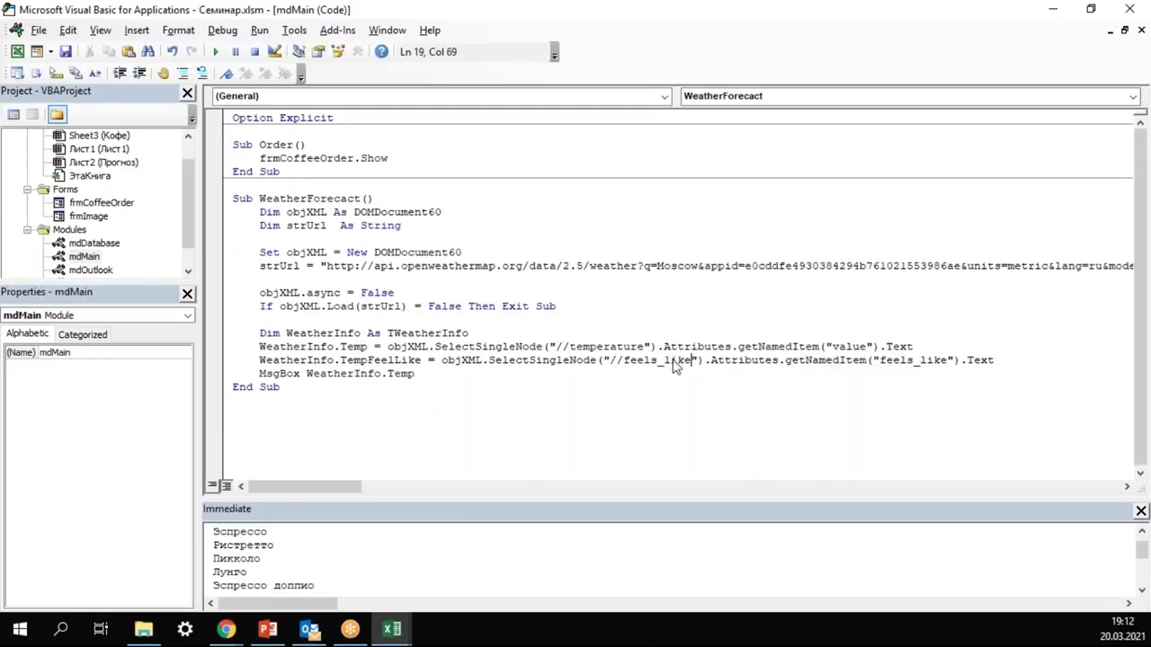
double_click(848, 346)
left_click_drag(880, 359, 949, 360)
key("ctrl+v")
Set the MsgBox to WeatherInfo.TempFeelLike and run WeatherForecast.
left_click(659, 386)
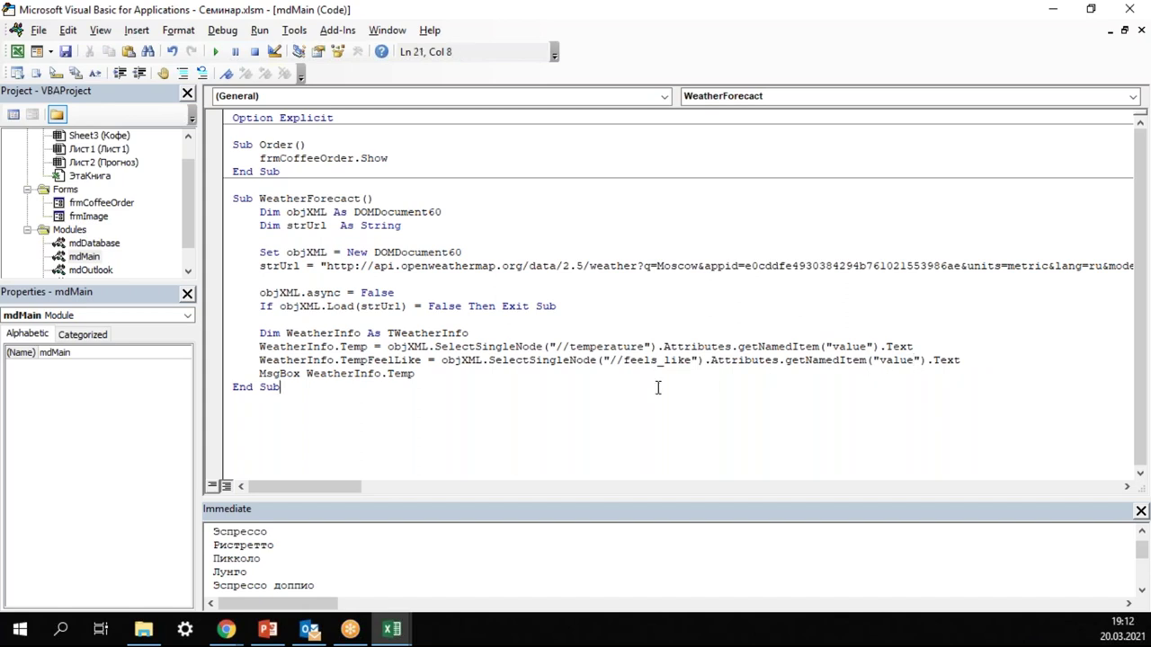
left_click(467, 374)
key("ctrl+space")
key("Down")
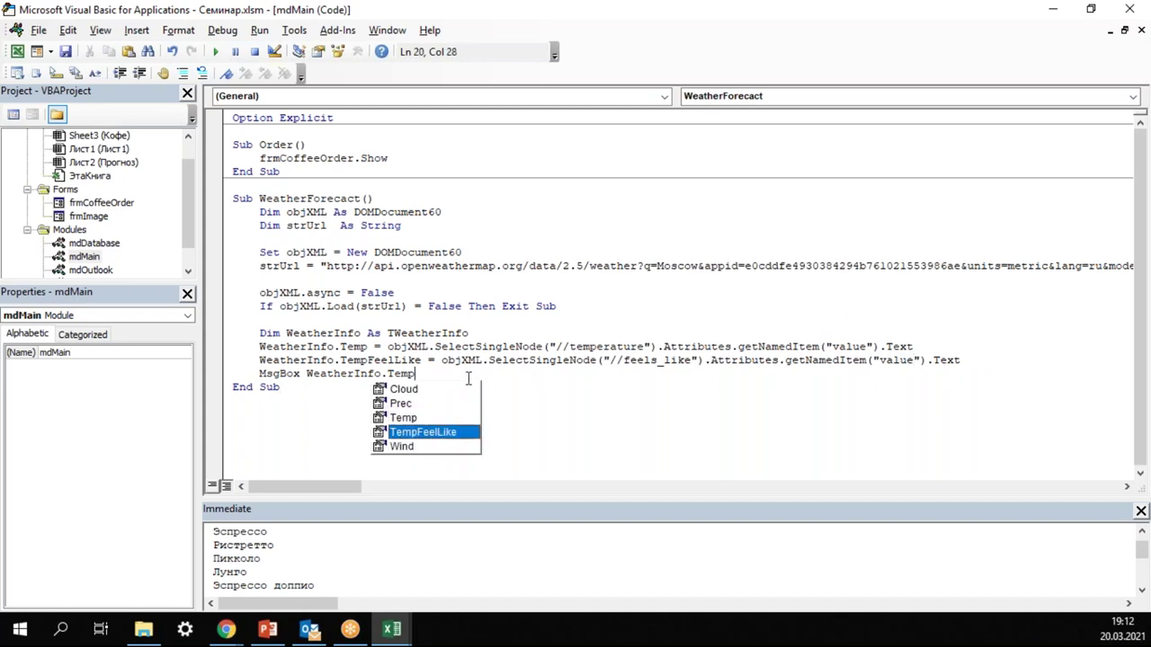
key("Tab")
left_click(484, 346)
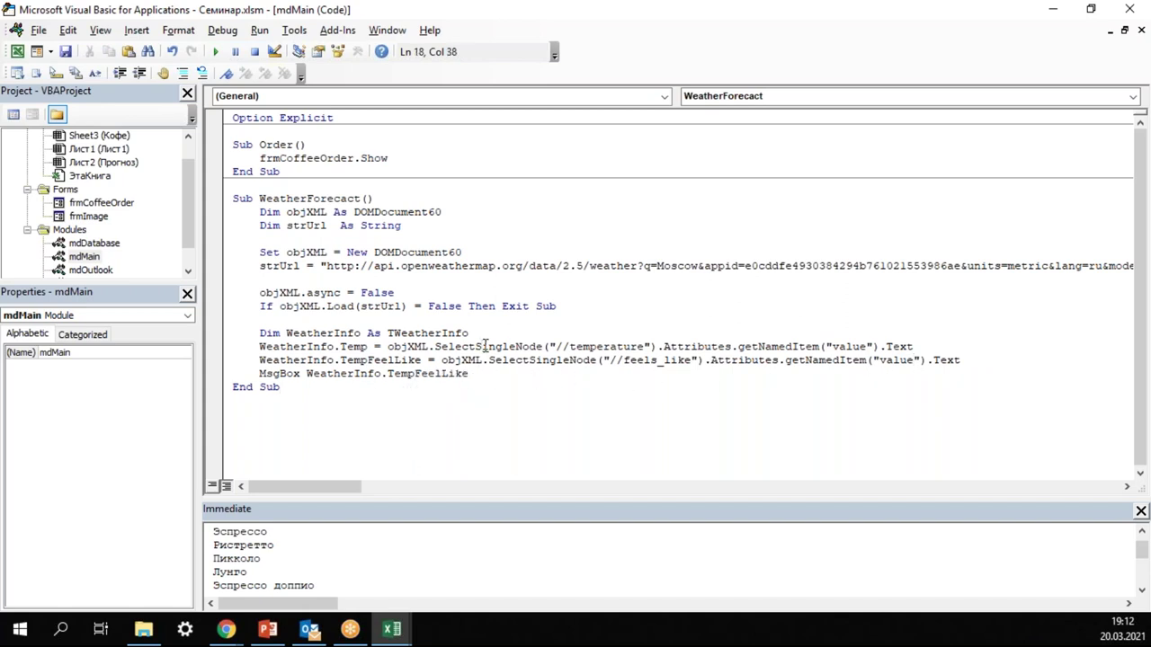
key("F5")
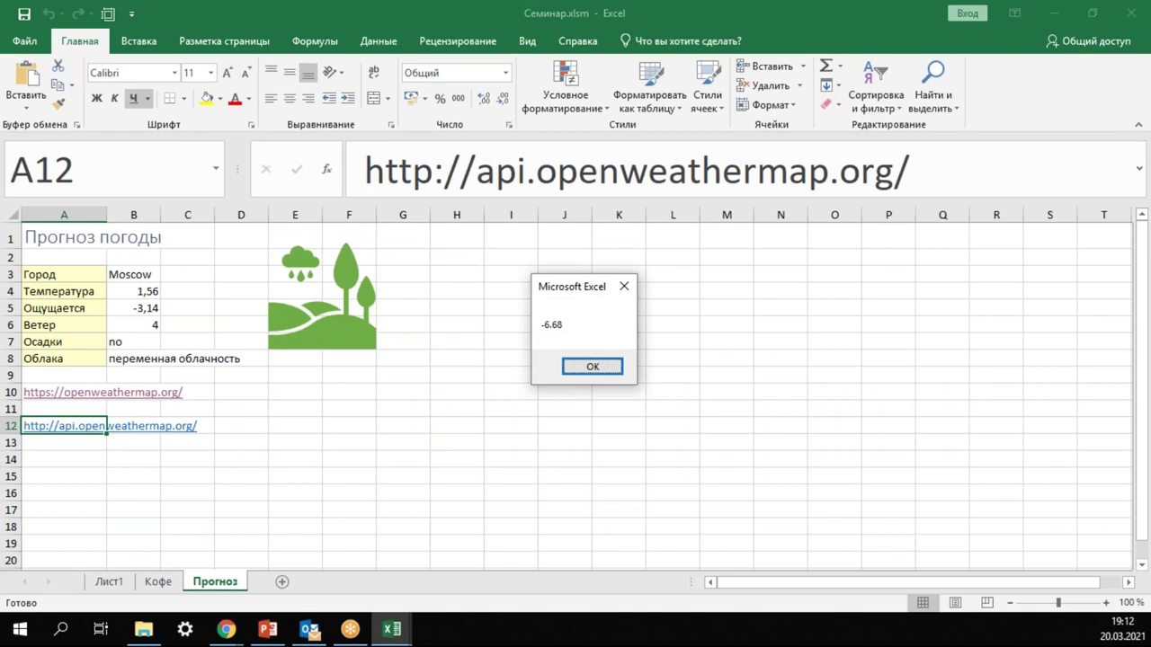
Dismiss the -6.68 result and duplicate the feels_like line onto a new line below.
left_click(606, 366)
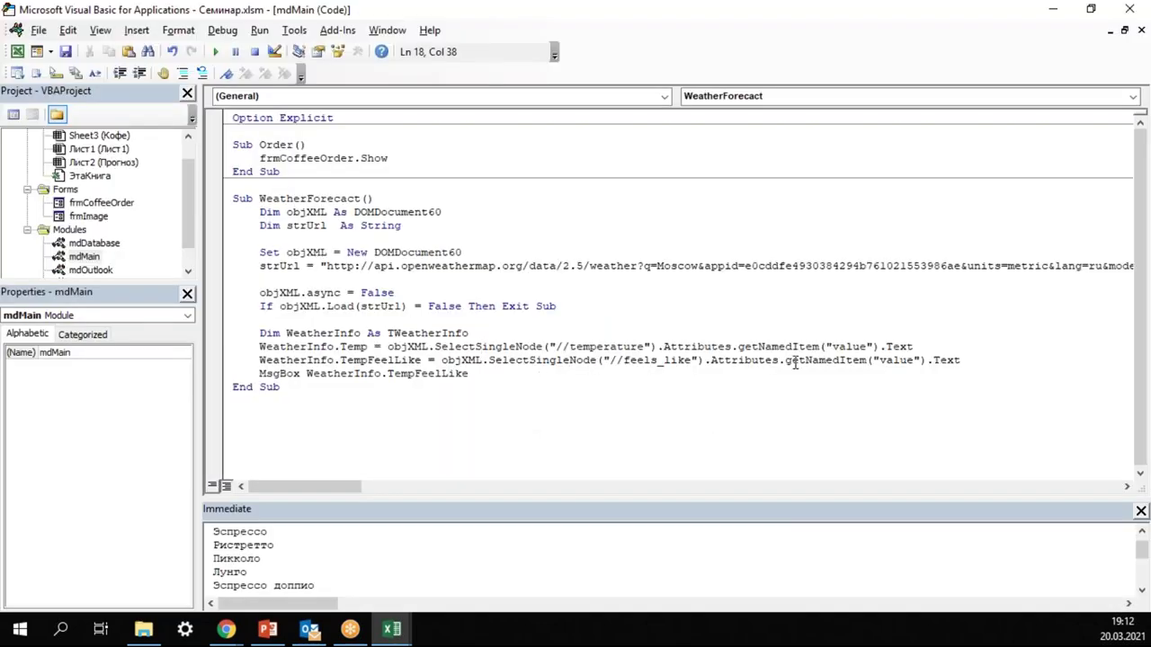
left_click(972, 359)
key("Return")
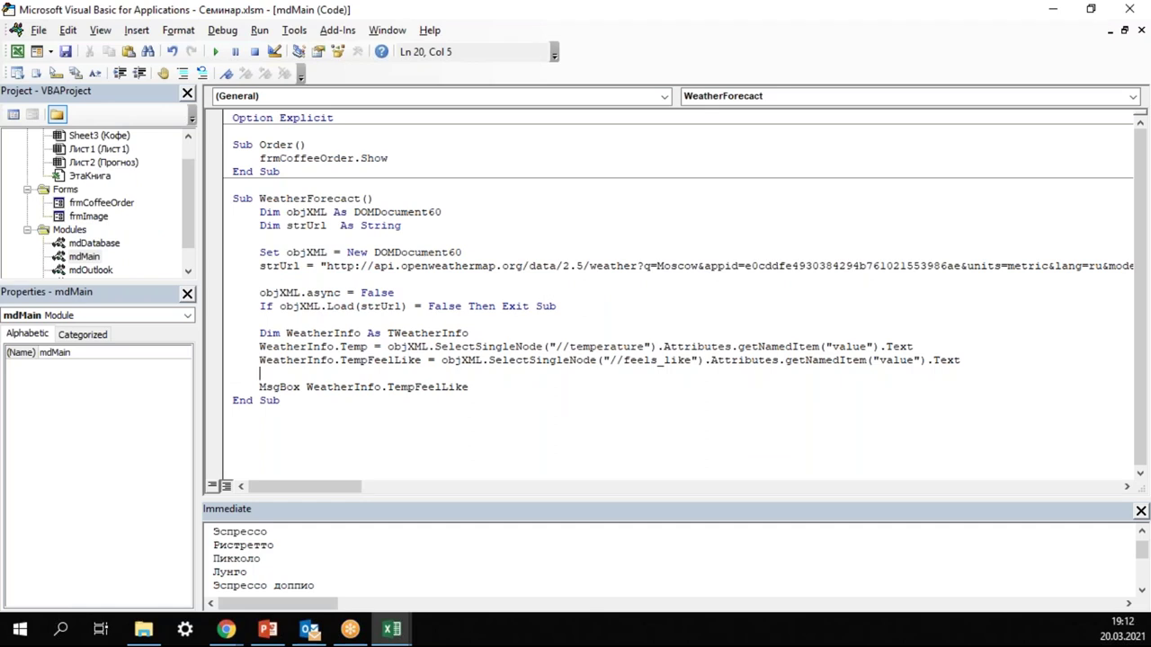
key("Up")
key("shift+End")
key("ctrl+c")
key("Down")
key("ctrl+v")
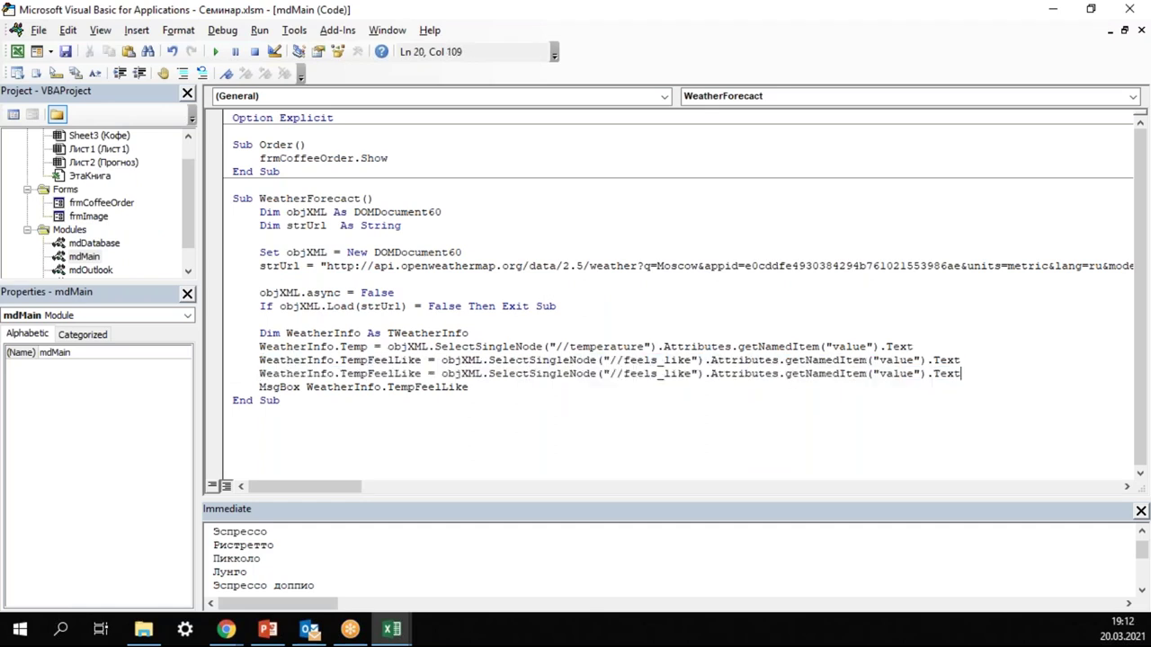
Rename the copied line's field to Wind and bring up the weather XML in Chrome.
double_click(393, 372)
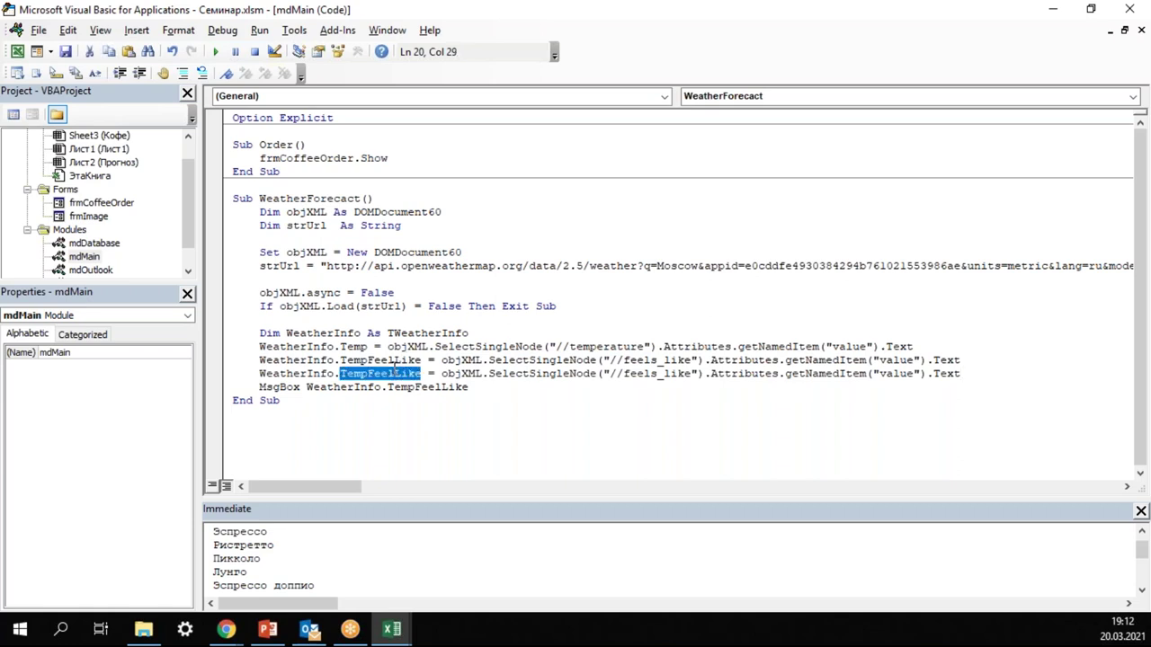
type("Wind")
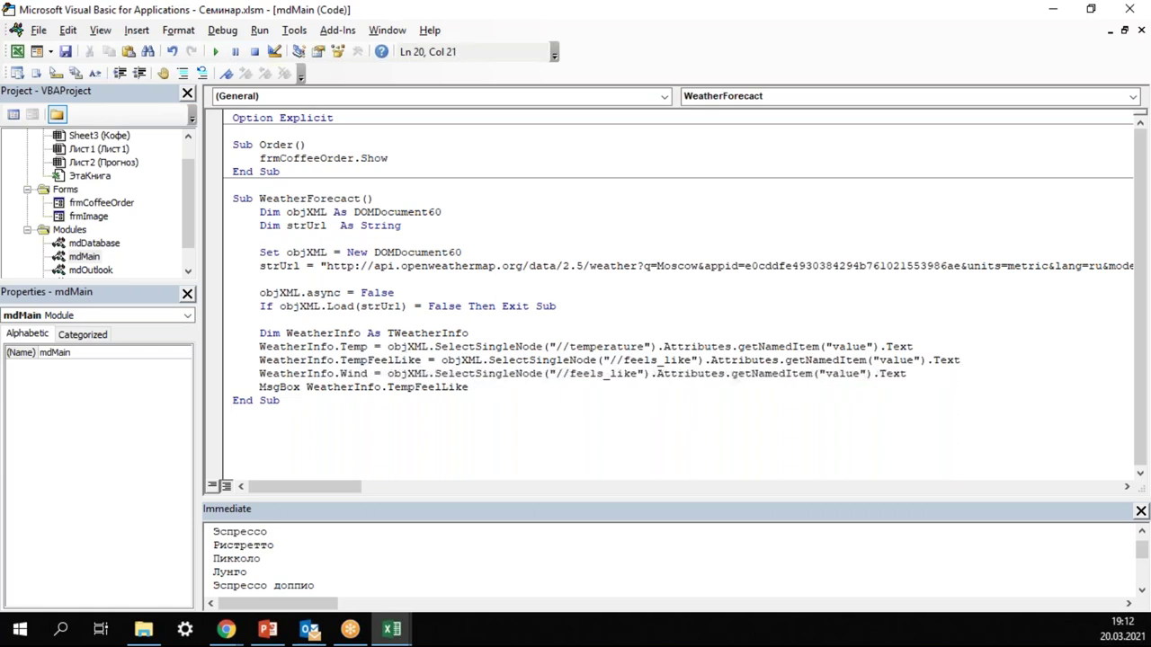
key("alt+F11")
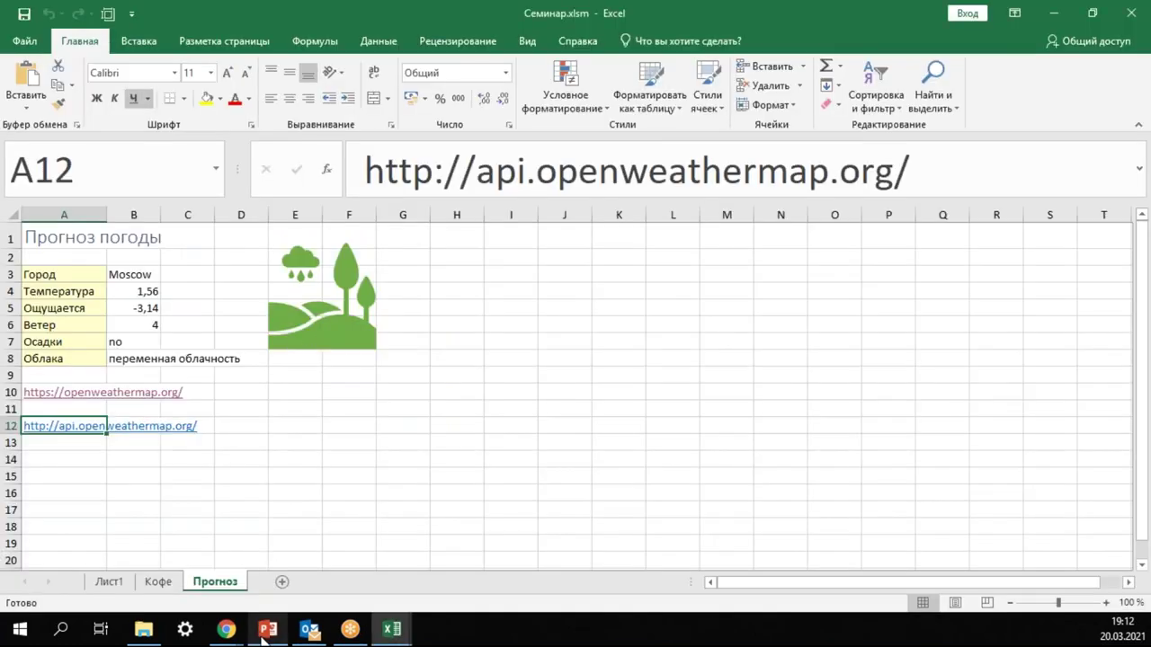
mouse_move(226, 629)
left_click(290, 566)
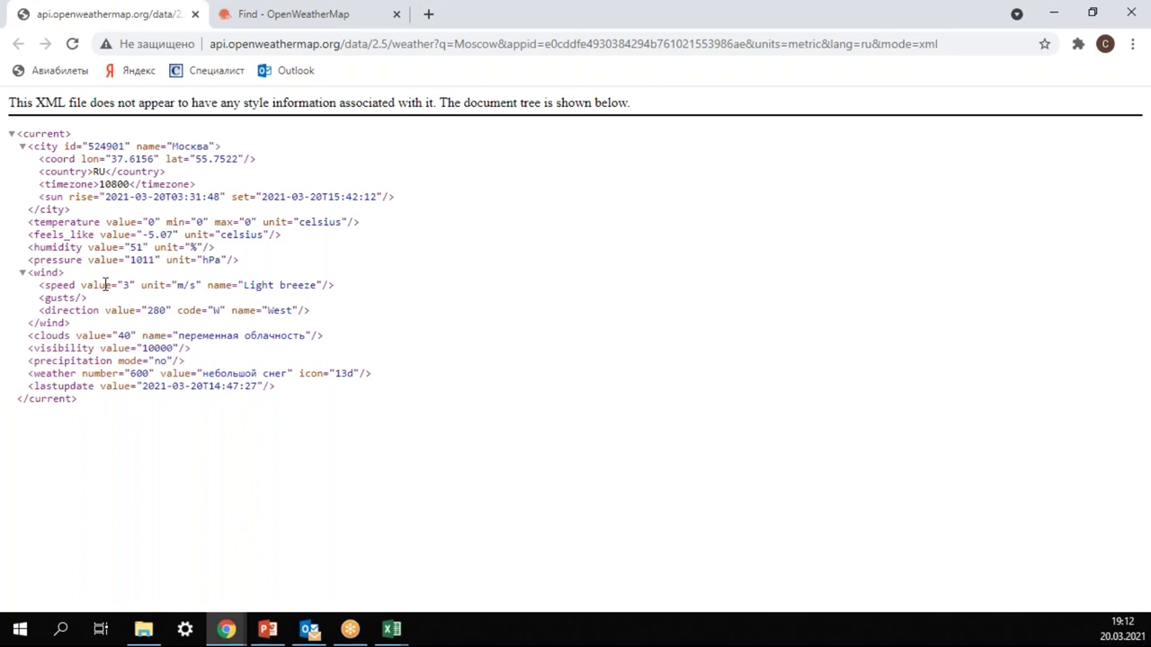
key("alt+Tab")
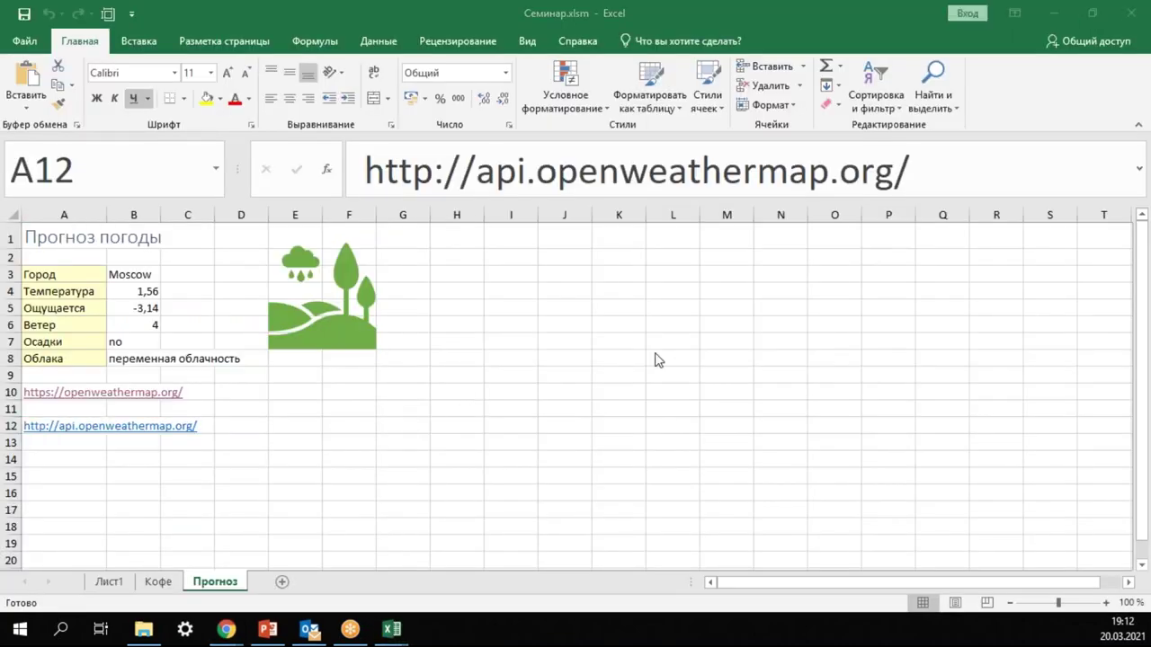
key("alt+F11")
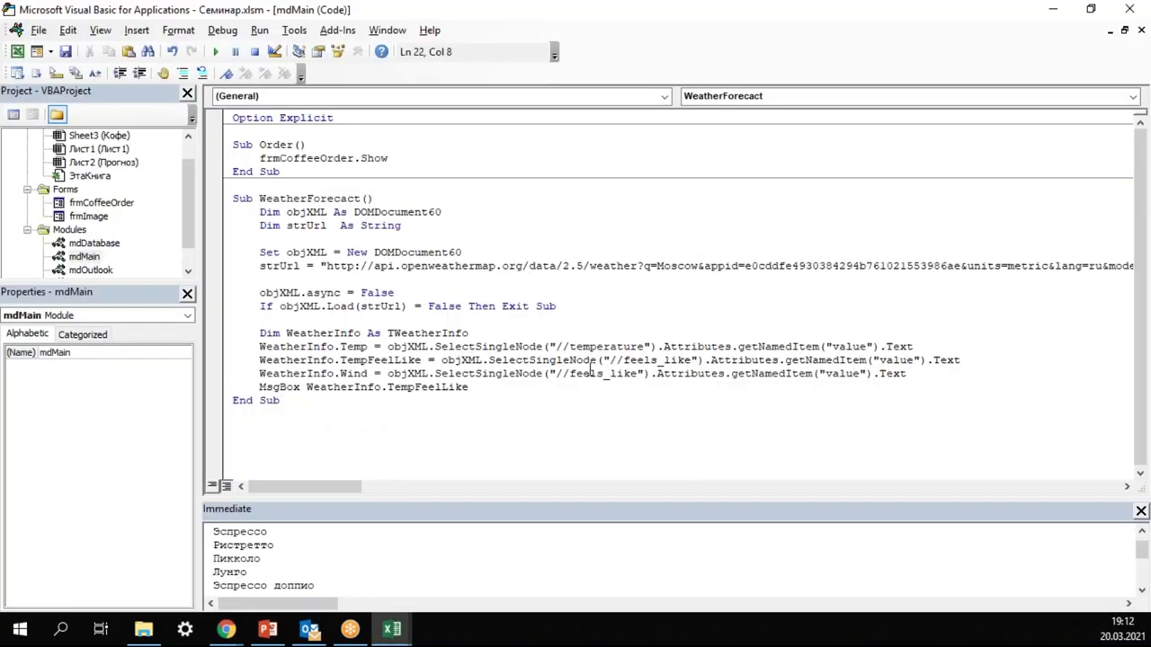
Change the Wind line's XPath from //feels_like to //wind/speed.
double_click(591, 373)
type("wind")
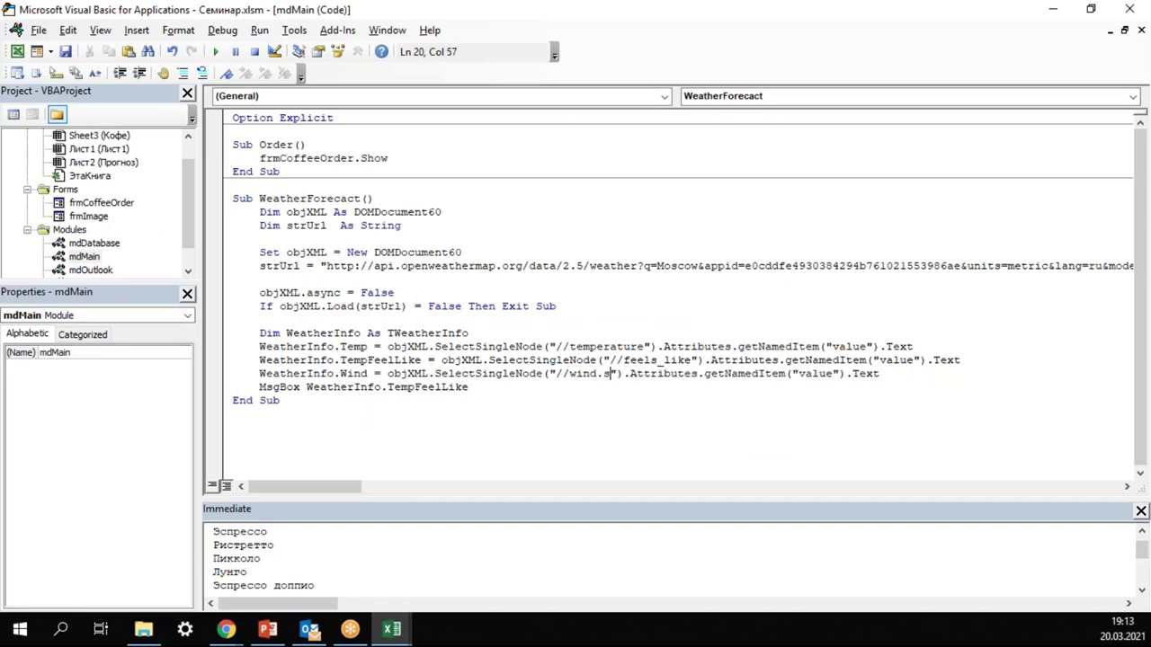
key("Return")
key("Return")
key("Delete")
type("/")
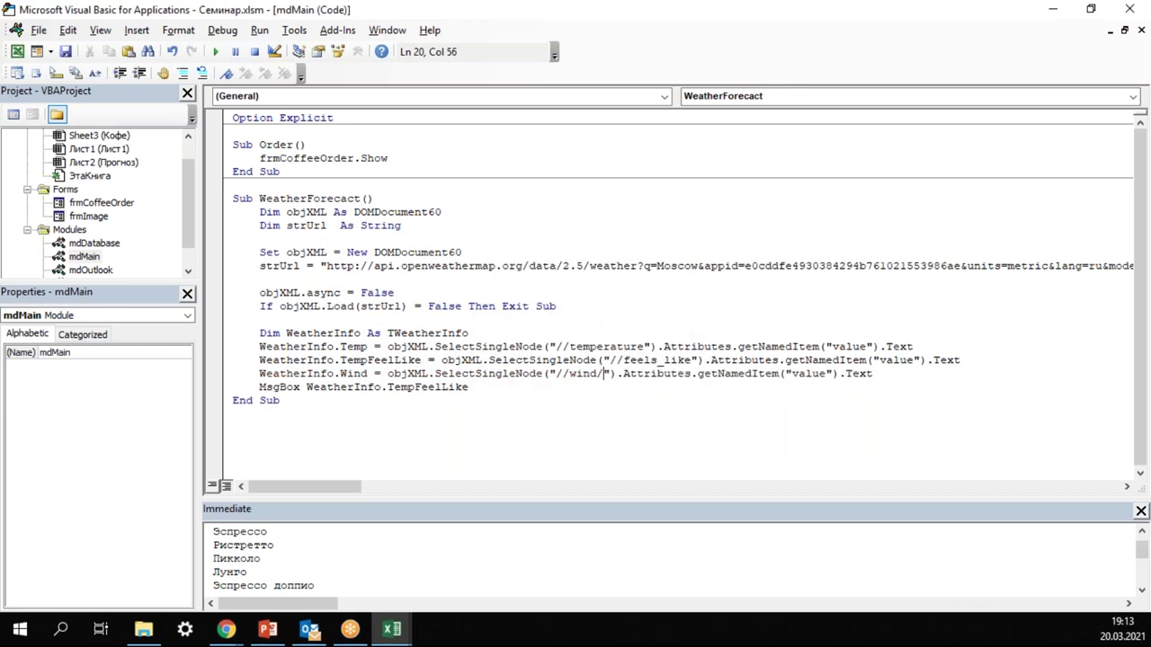
type("speed")
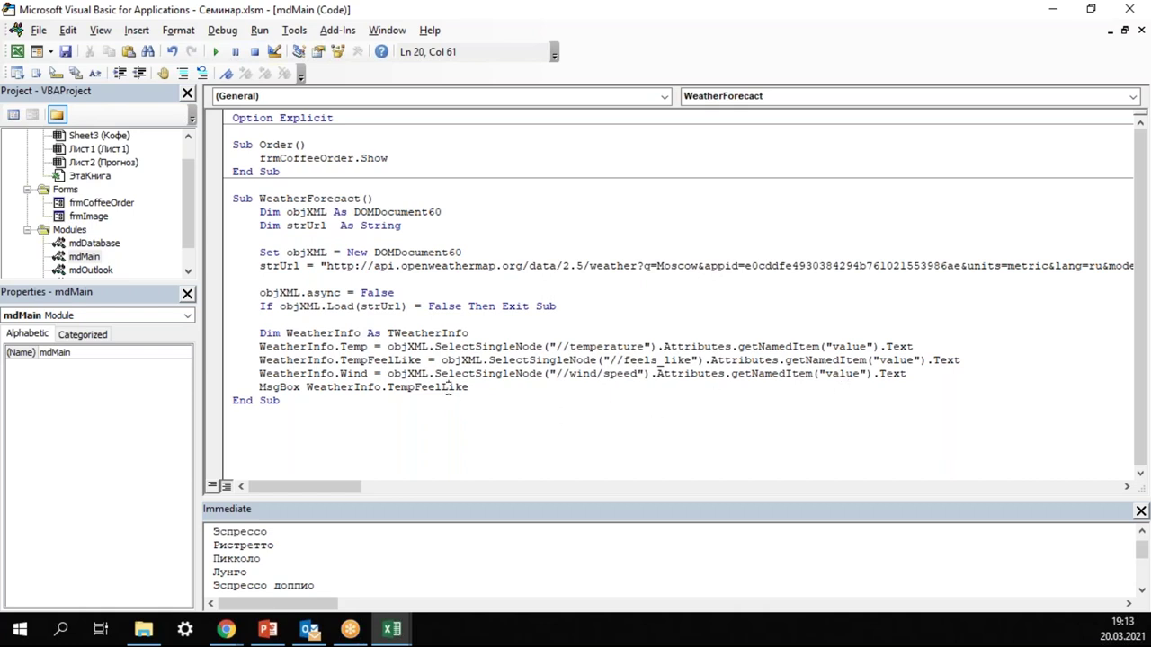
Make the MsgBox show WeatherInfo.Wind, run it to get 3, and return to Excel.
double_click(441, 388)
key("BackSpace")
type("wind")
key("Up")
key("F5")
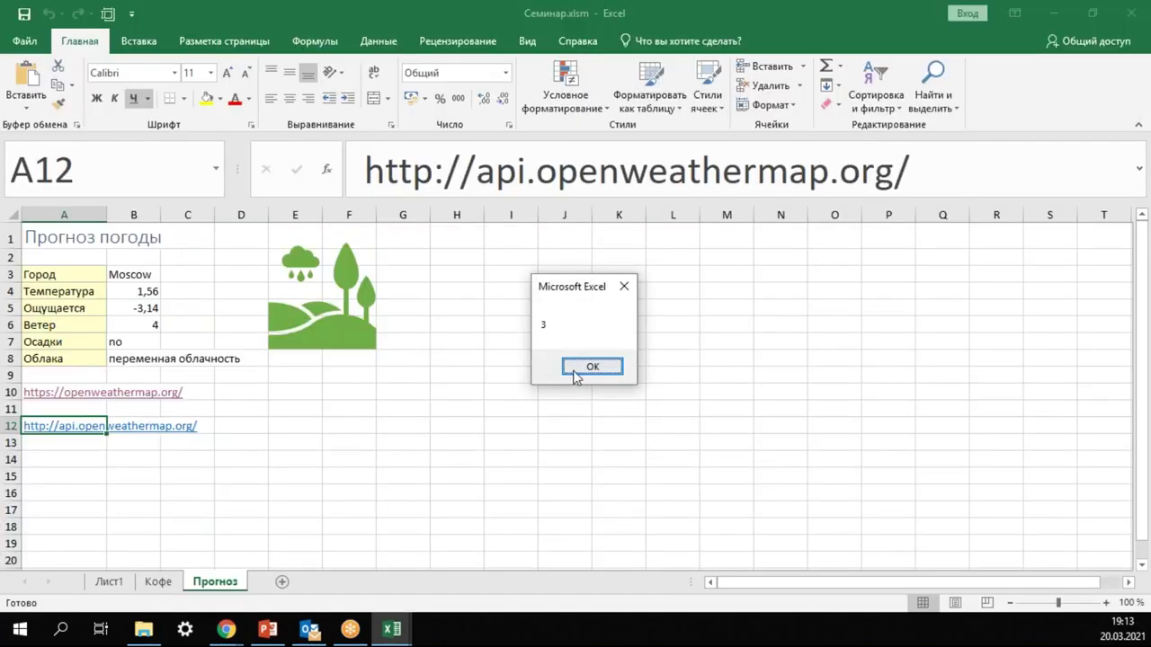
left_click(608, 368)
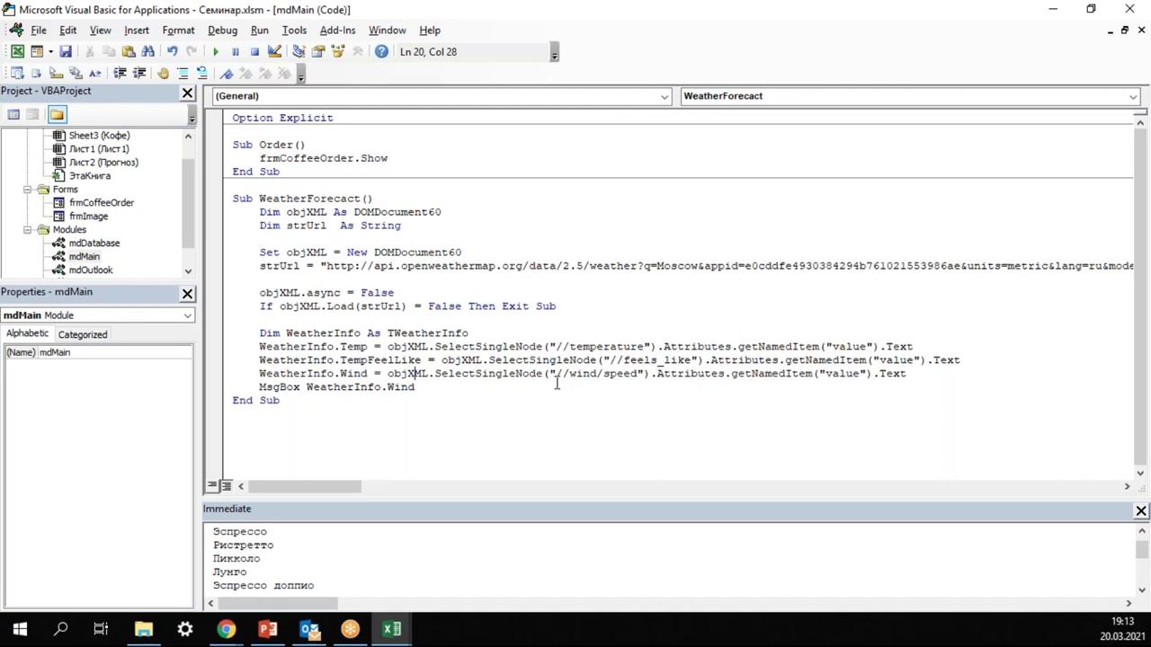
key("alt+F11")
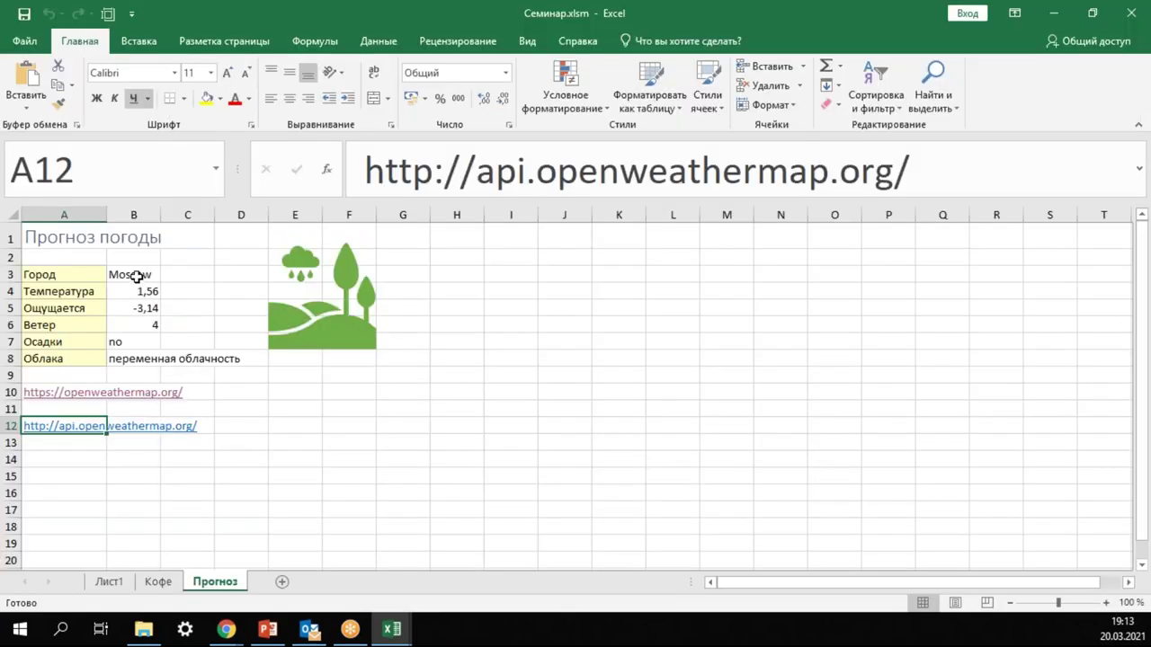
Check the Moscow city and 1,56 temperature cells on the Прогноз sheet, then return to VBA.
left_click(136, 276)
left_click(135, 289)
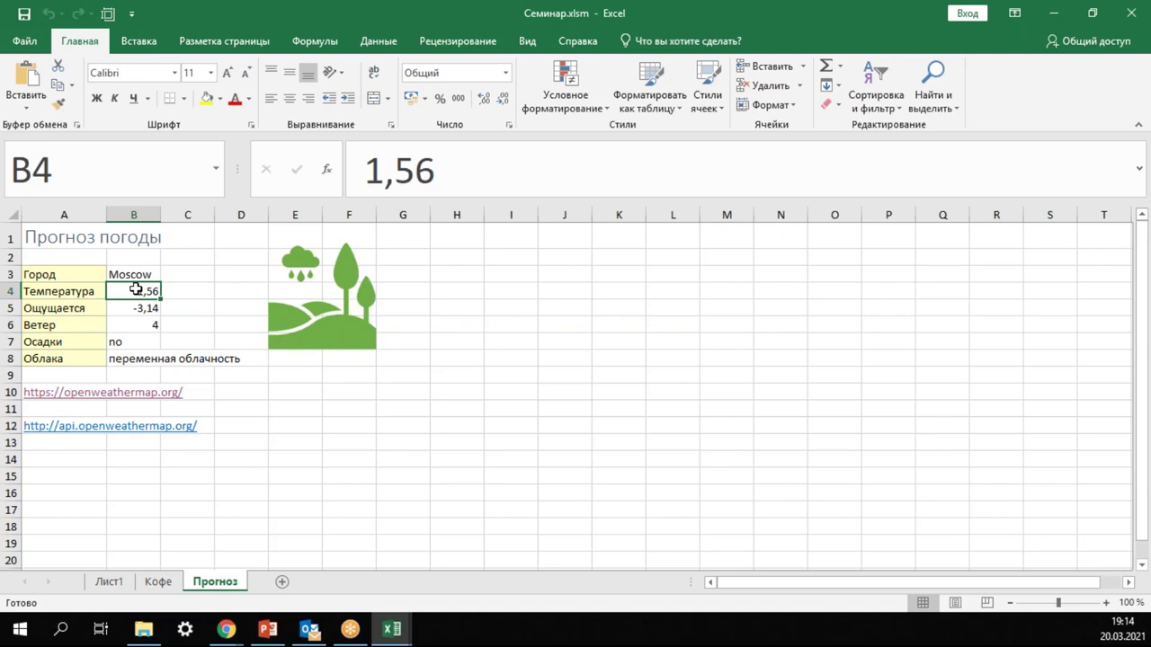
key("alt+F11")
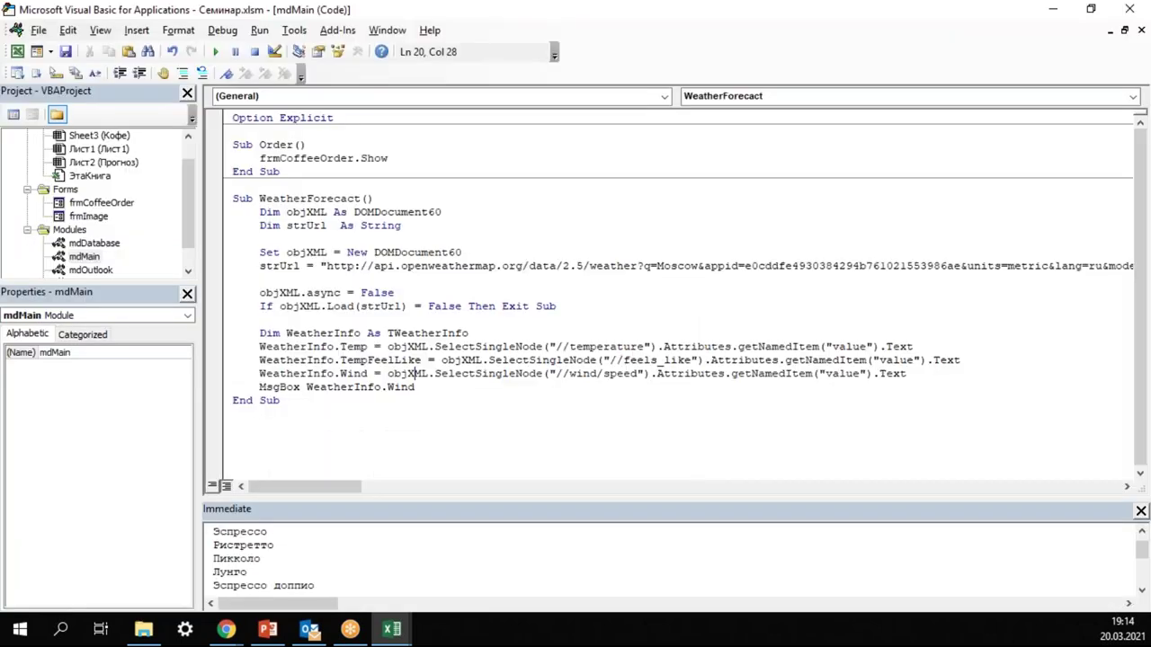
Review Tools > References with Microsoft XML, v6.0 enabled, close unchanged, and switch to PowerPoint.
left_click(295, 30)
left_click(328, 46)
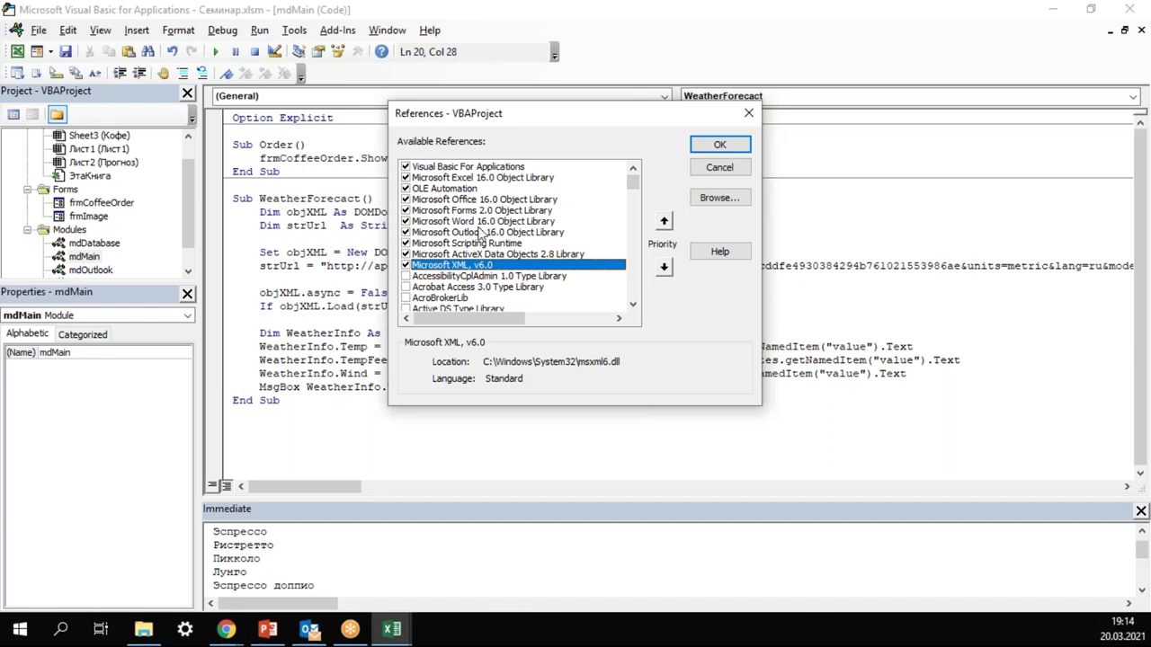
left_click_drag(631, 185, 642, 298)
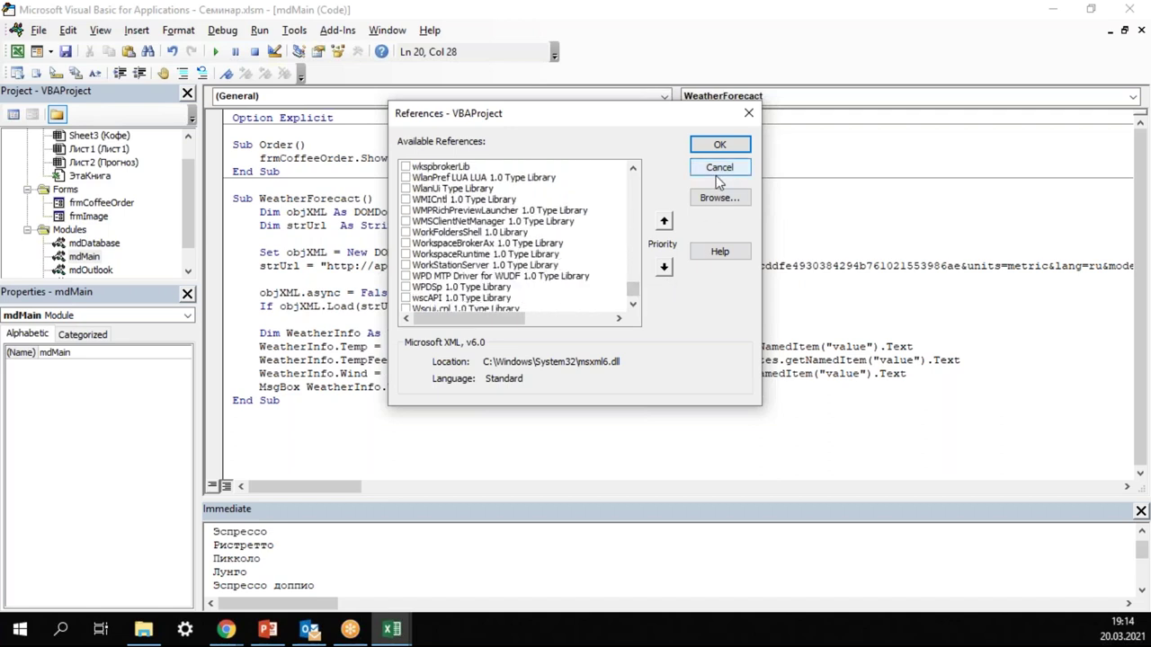
left_click(800, 171)
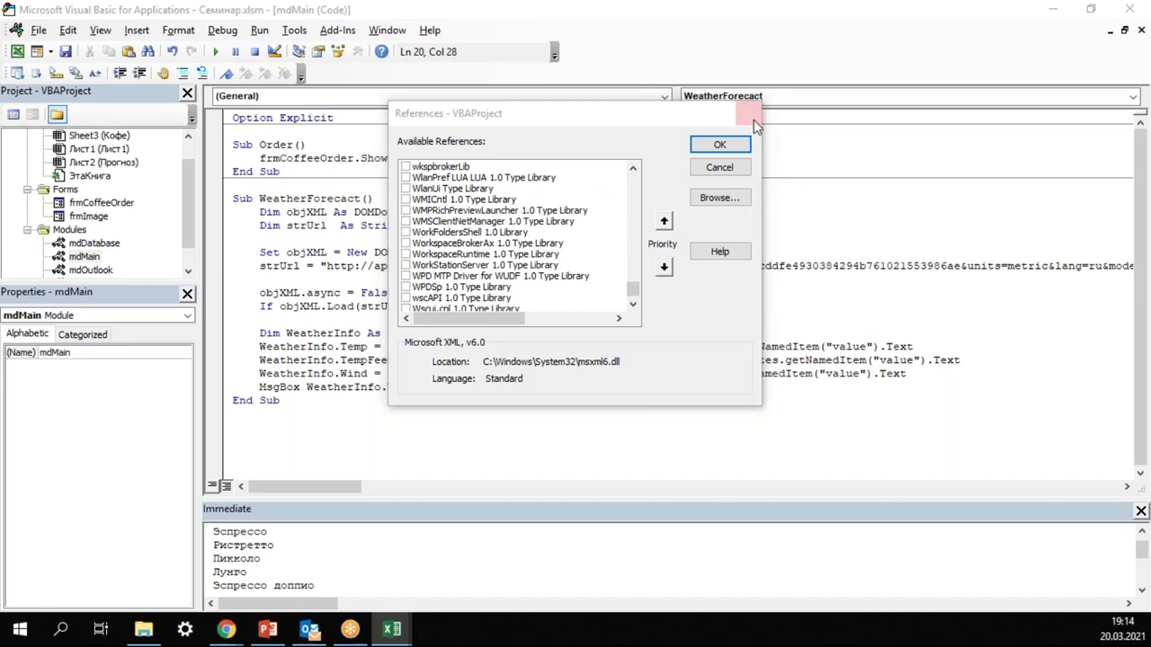
left_click(754, 119)
left_click(695, 237)
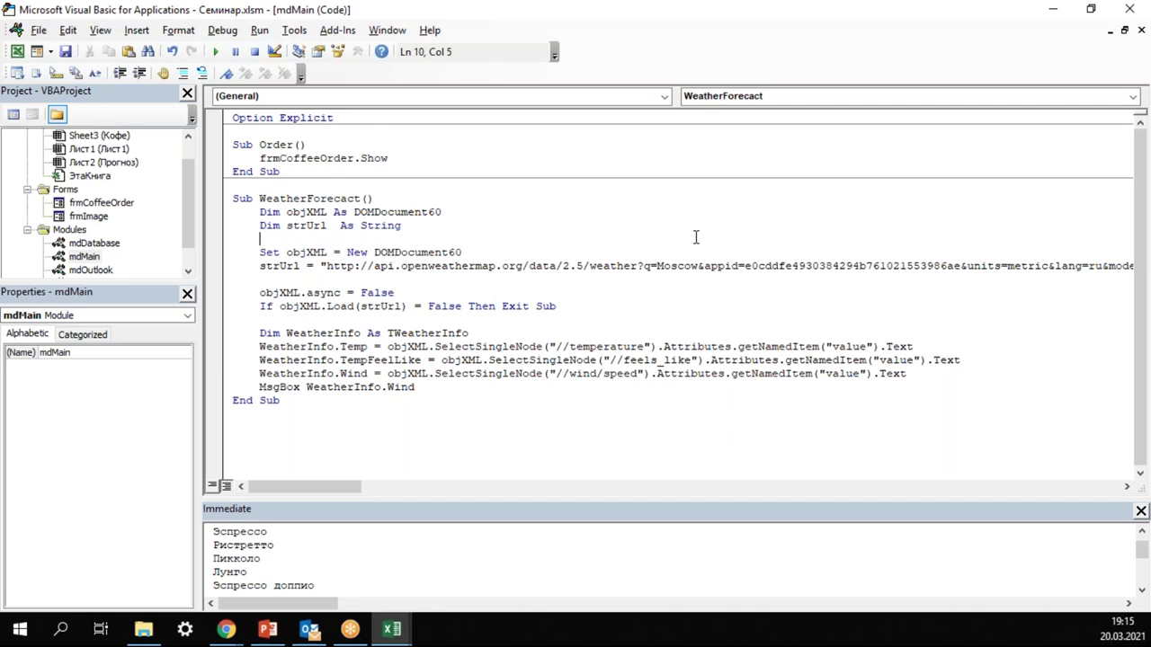
left_click(268, 629)
Present the Расписание курсов slide full screen, then return to the Excel VBA editor.
left_click(125, 338)
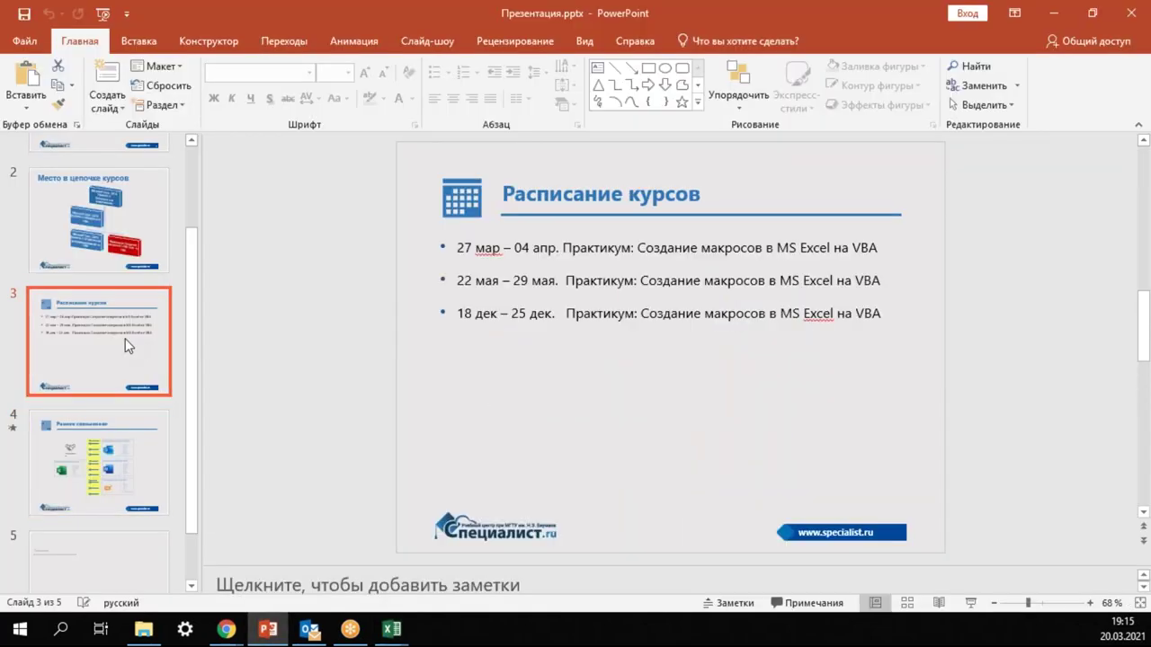
key("shift+F5")
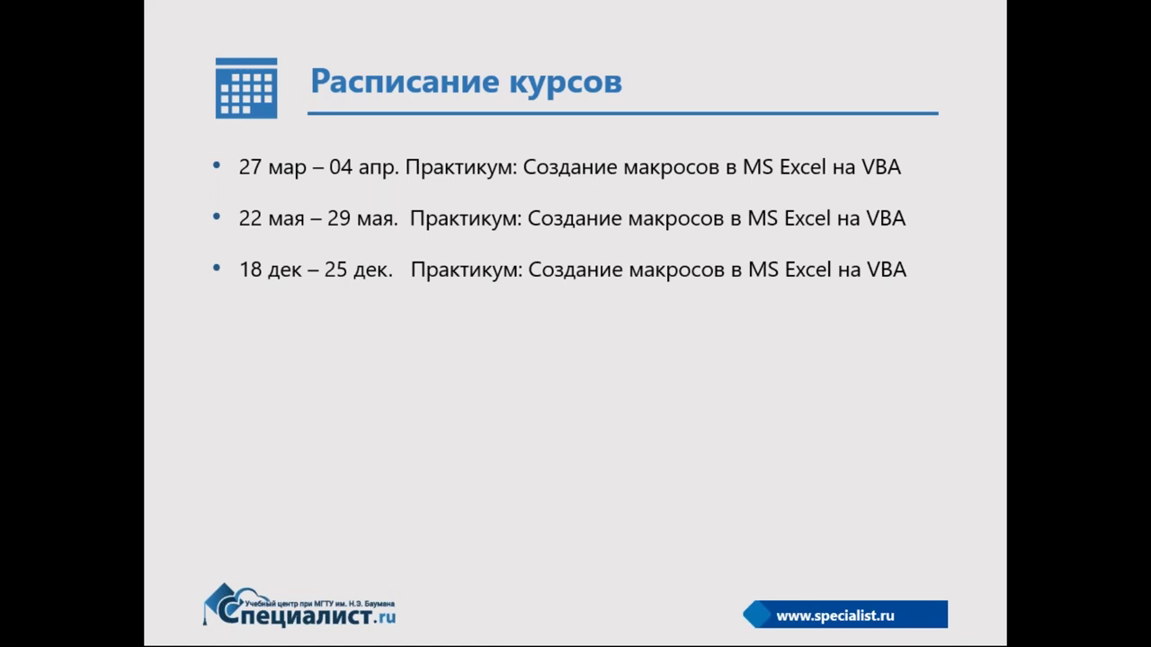
key("Escape")
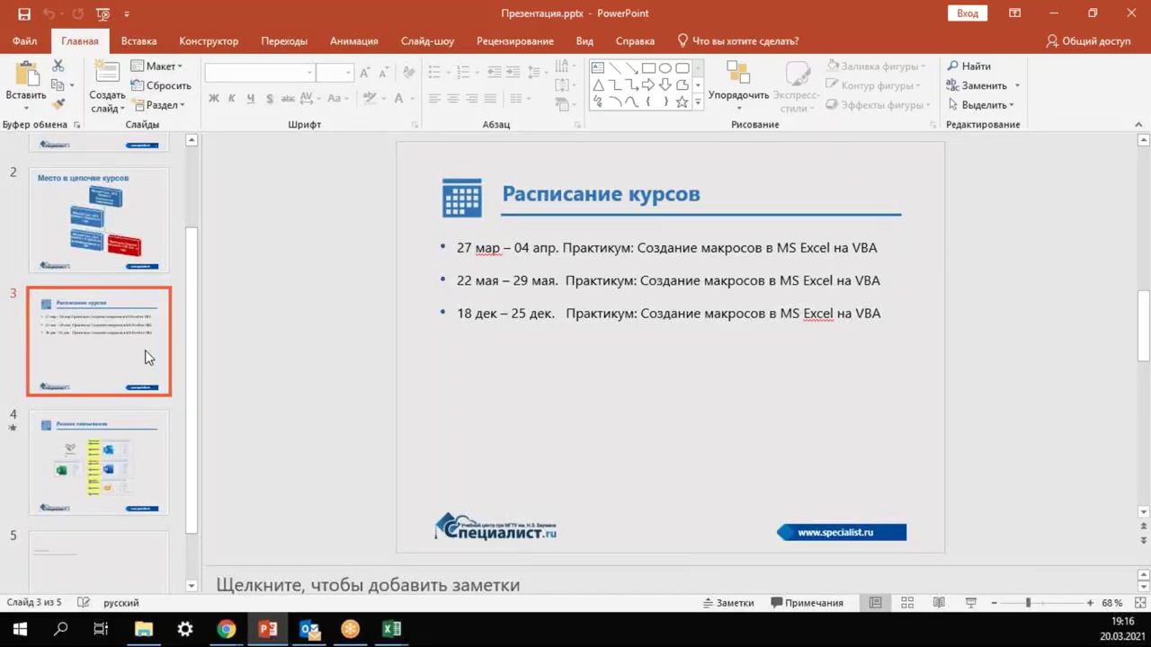
left_click(311, 630)
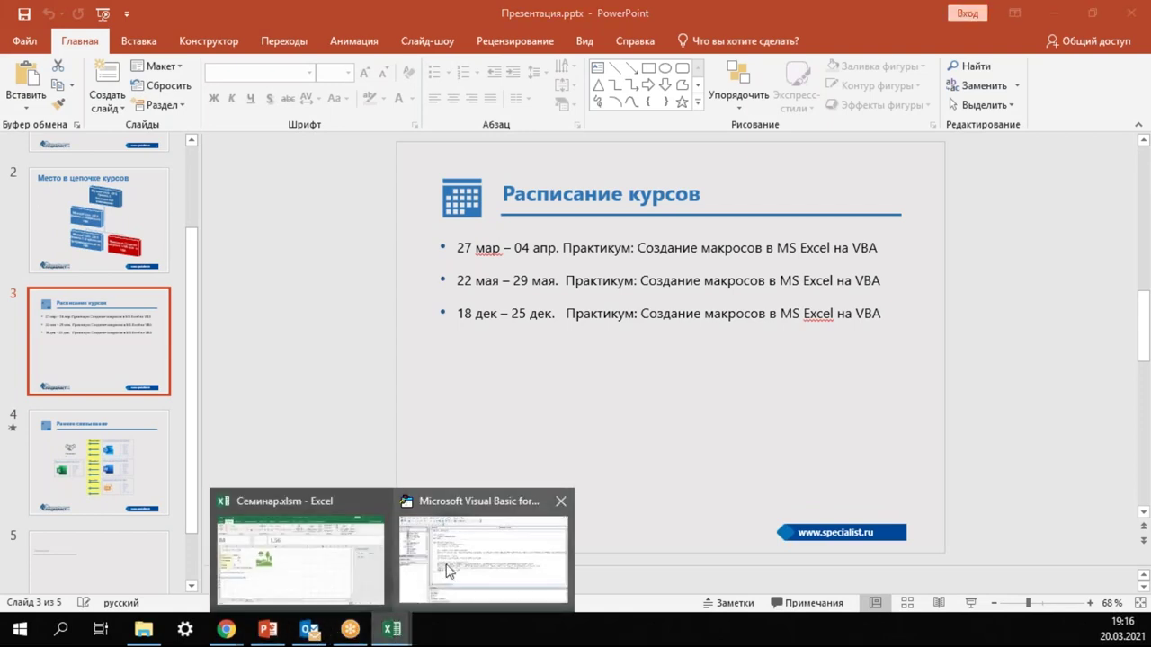
mouse_move(392, 629)
left_click(432, 575)
scroll(110, 266, "down", 1)
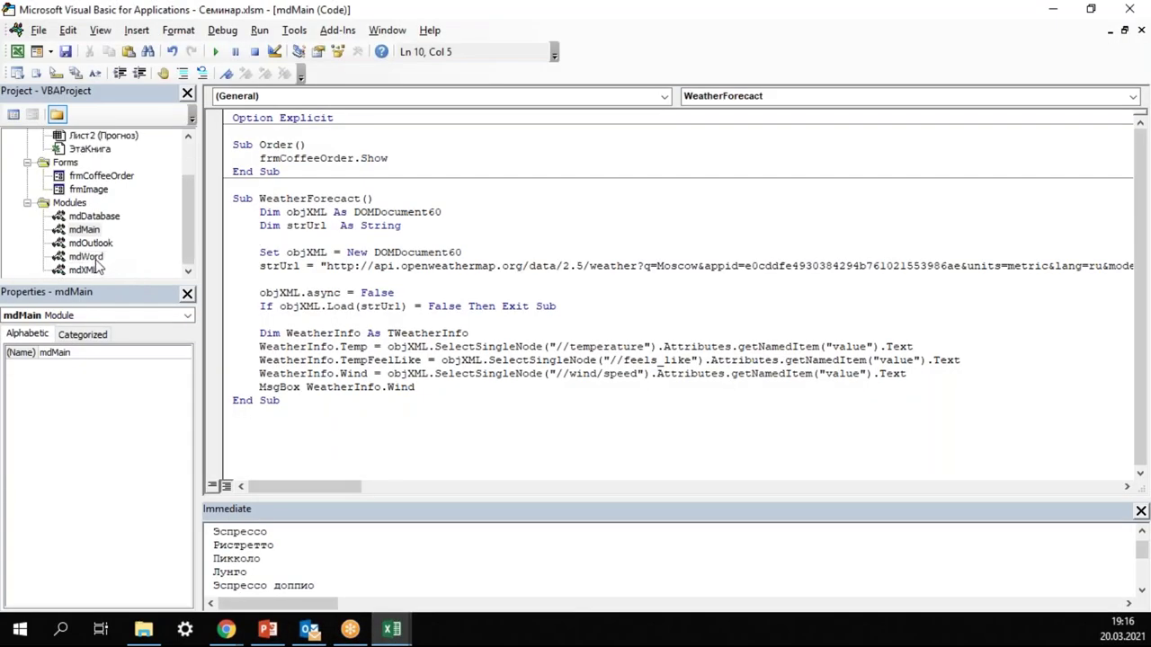
Open the mdWord module and place the cursor inside the БланкЗаказа procedure.
double_click(86, 256)
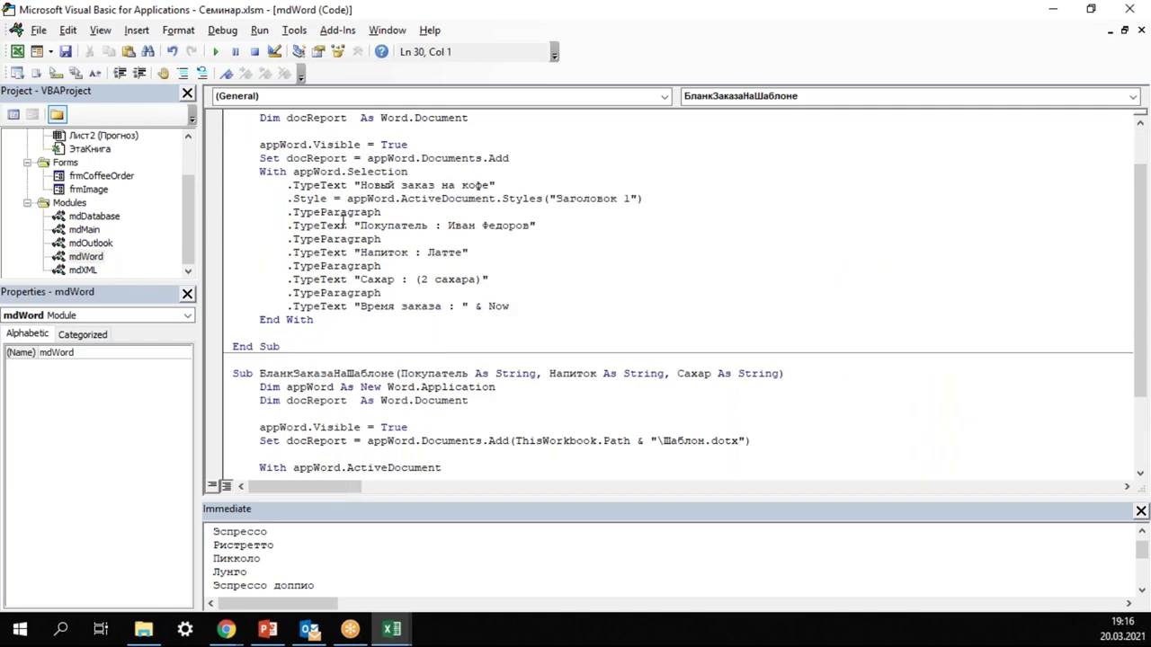
left_click(368, 171)
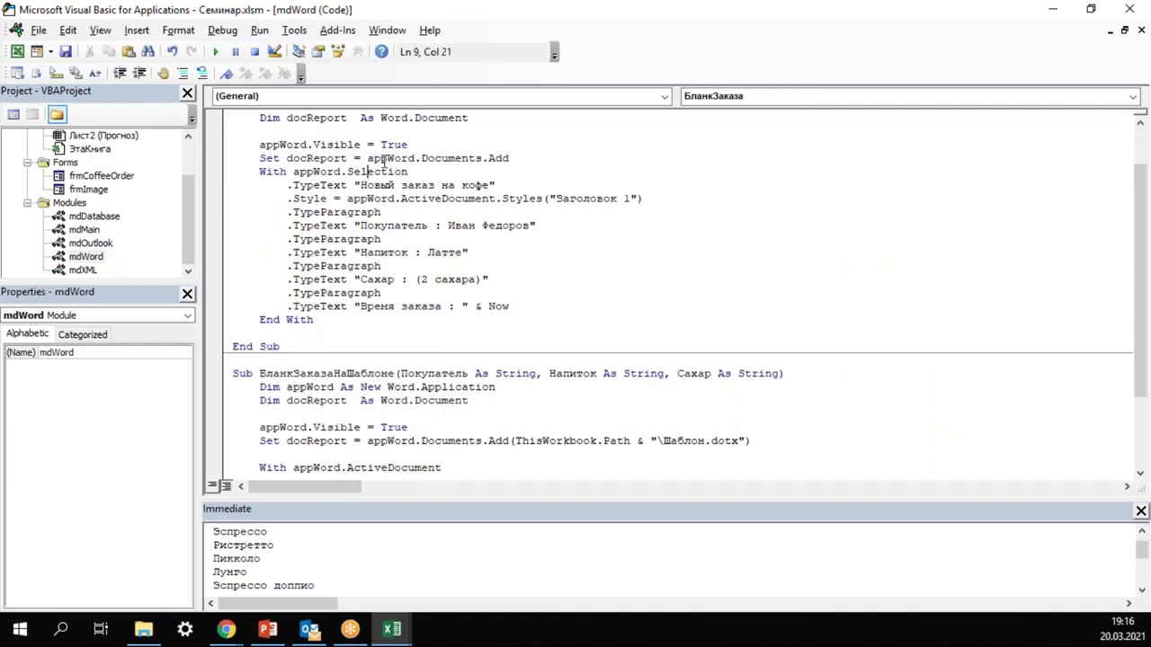